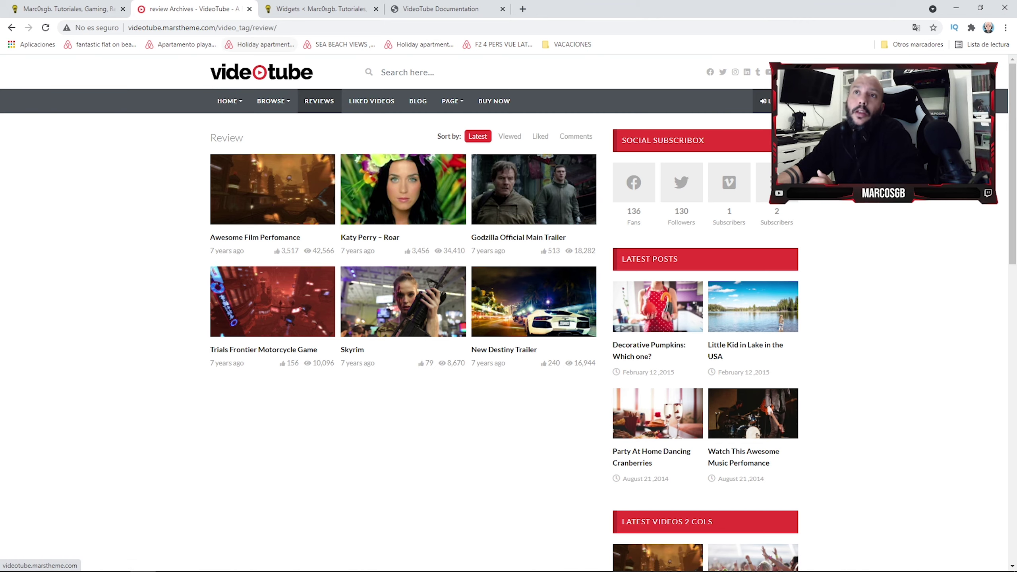
Review the Install Plugins section of the VideoTube documentation after checking the site's home page.
{"action": "left_click", "coordinate": [66, 8]}
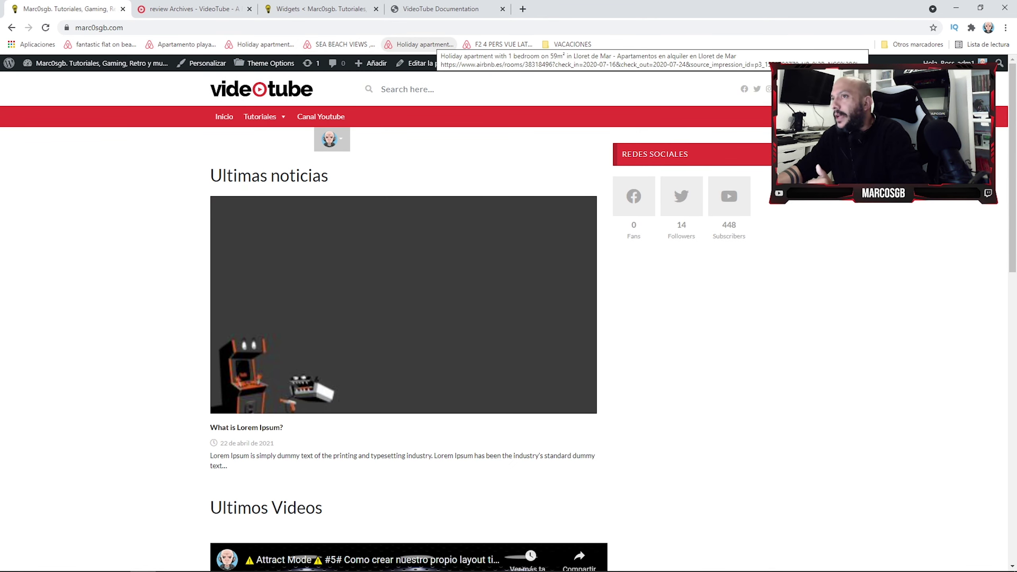
{"action": "key", "text": "ctrl+4"}
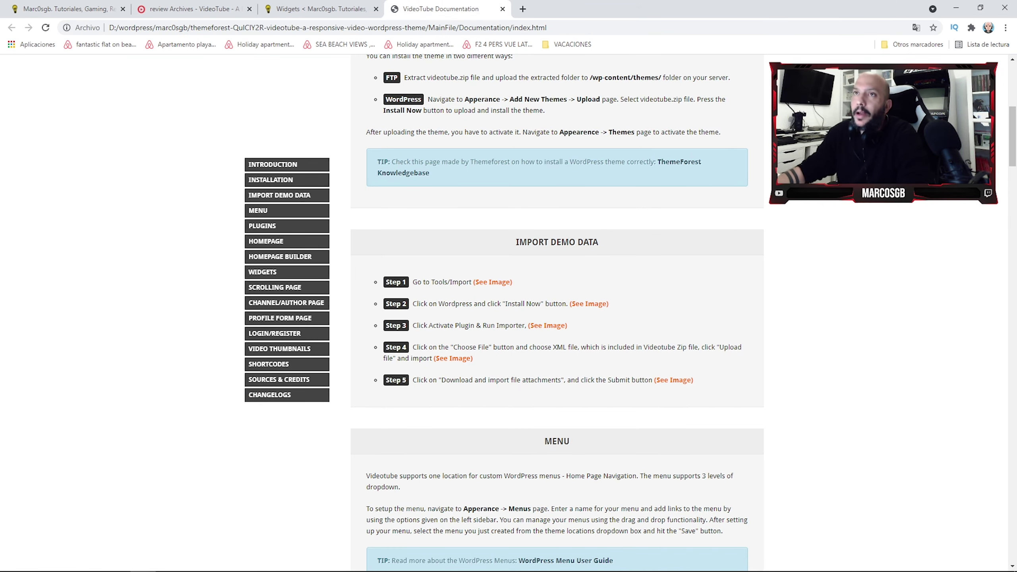
{"action": "scroll", "coordinate": [557, 313], "scroll_direction": "down", "scroll_amount": 5}
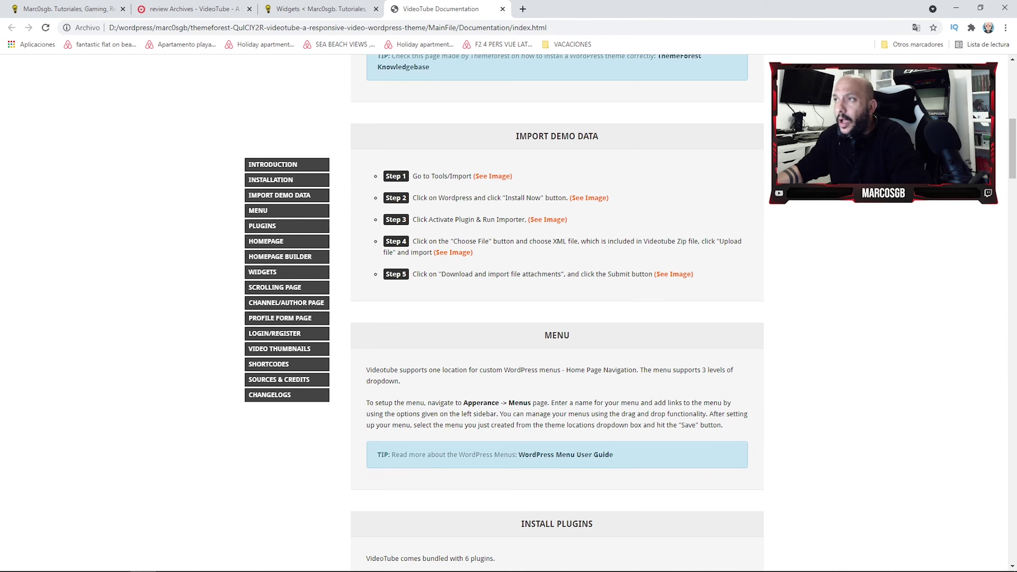
{"action": "scroll", "coordinate": [557, 312], "scroll_direction": "down", "scroll_amount": 4}
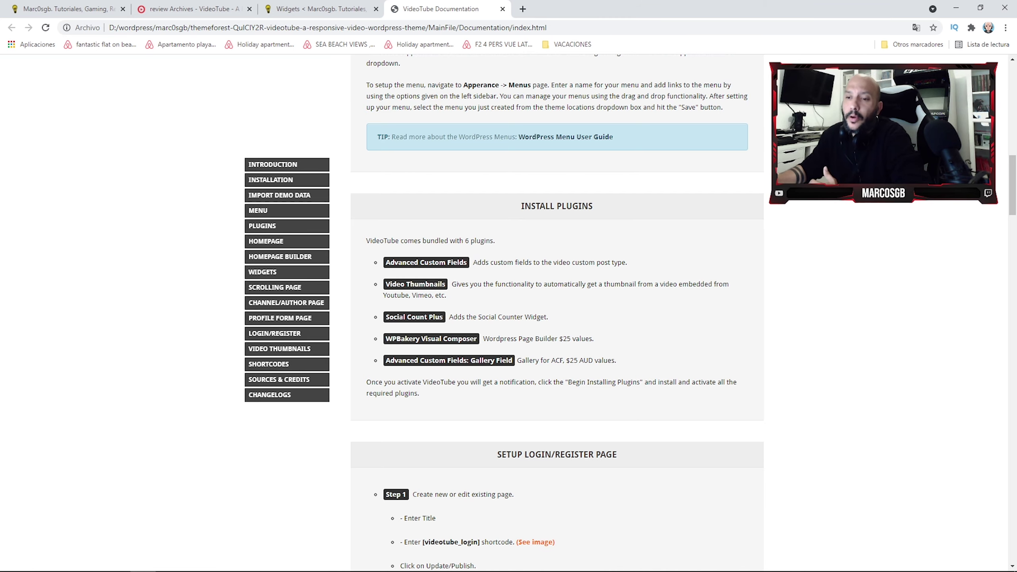
Switch to File Explorer and open the MainFile folder of the videotube theme under D:\wordpress\marc0sgb.
{"action": "mouse_move", "coordinate": [117, 570]}
{"action": "left_click", "coordinate": [64, 561]}
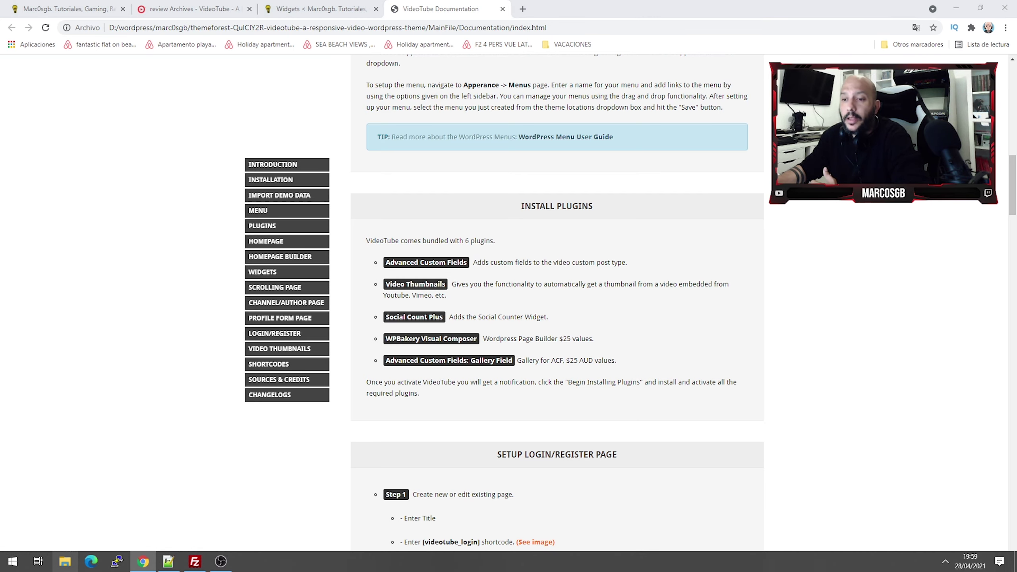
{"action": "left_click", "coordinate": [65, 561]}
{"action": "scroll", "coordinate": [36, 394], "scroll_direction": "down", "scroll_amount": 1}
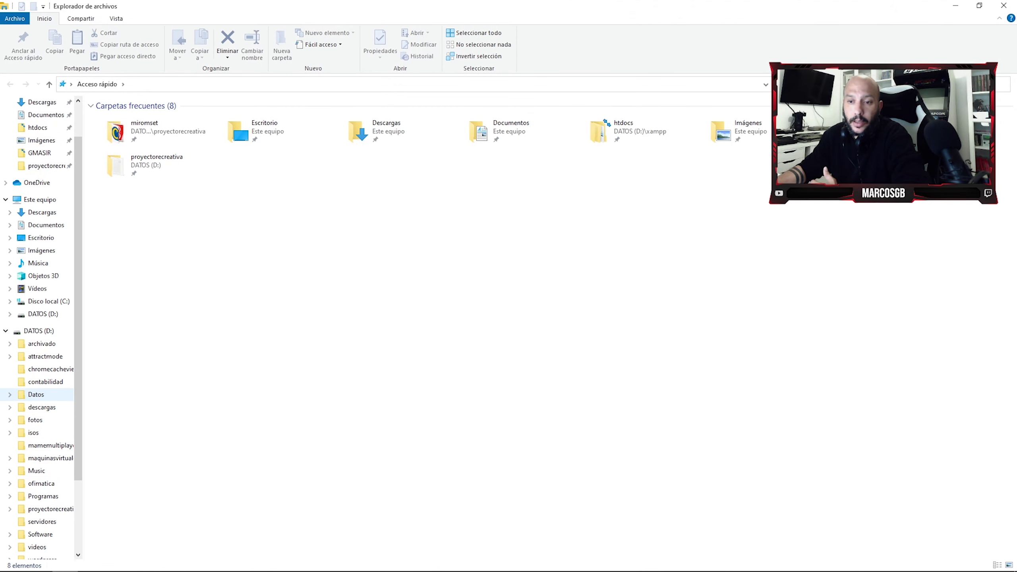
{"action": "scroll", "coordinate": [36, 394], "scroll_direction": "down", "scroll_amount": 2}
{"action": "left_click", "coordinate": [42, 483]}
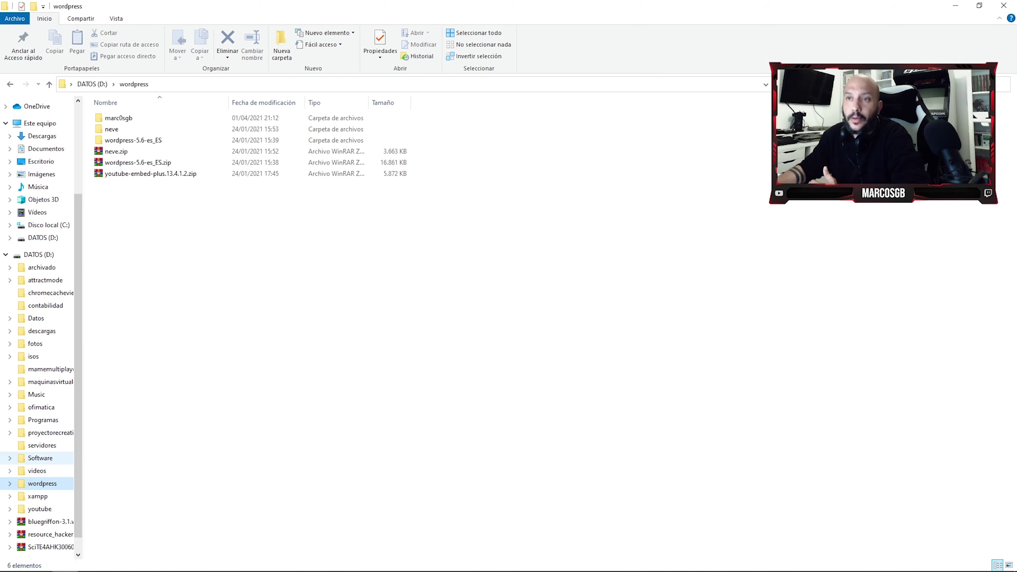
{"action": "double_click", "coordinate": [120, 118]}
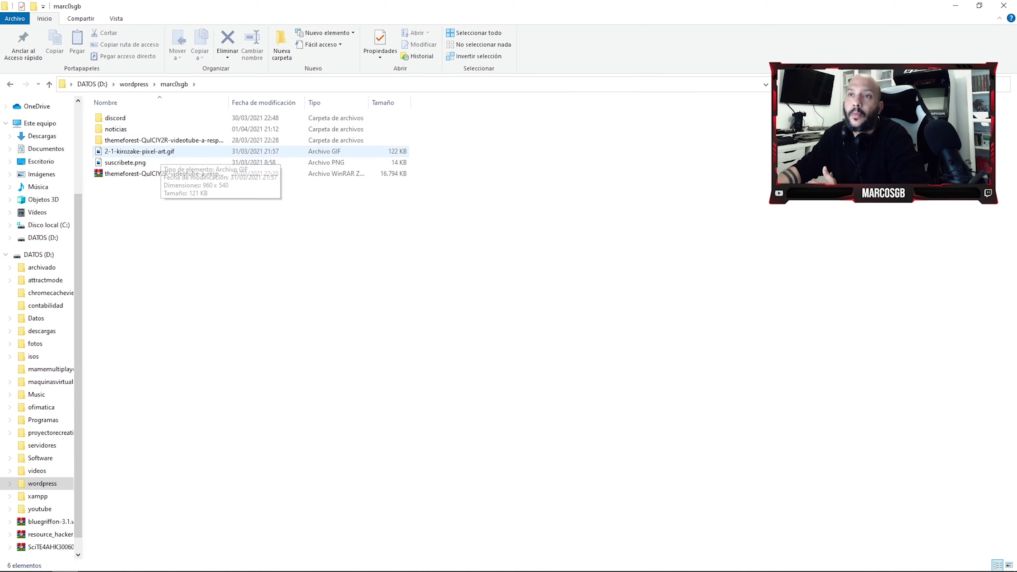
{"action": "double_click", "coordinate": [140, 140]}
{"action": "double_click", "coordinate": [114, 117]}
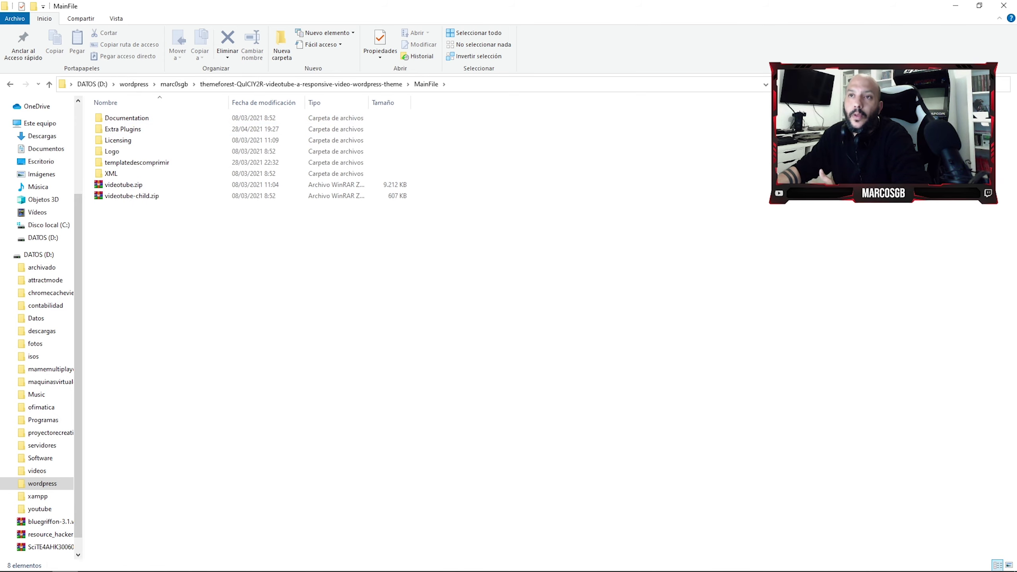
Outline the Extra Plugins folder in red on a screen capture of the file list and close the capture.
{"action": "key", "text": "Print"}
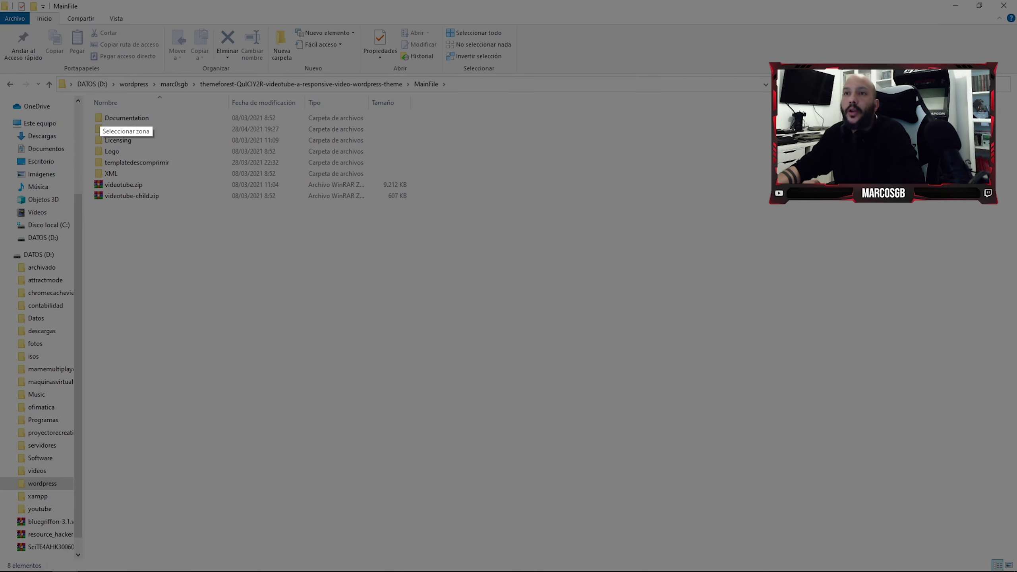
{"action": "left_click_drag", "start_coordinate": [80, 91], "coordinate": [393, 235]}
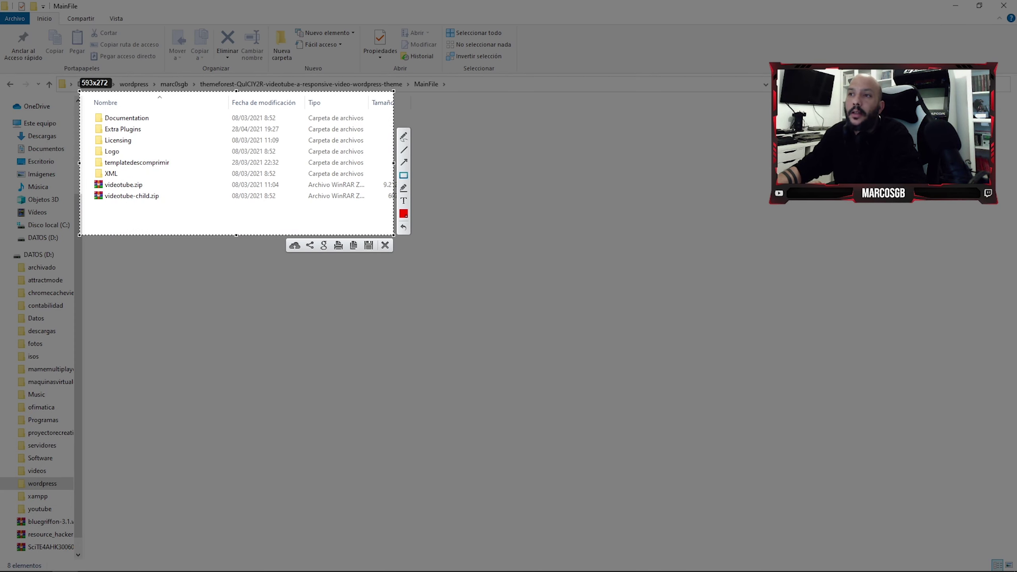
{"action": "left_click_drag", "start_coordinate": [86, 108], "coordinate": [154, 144]}
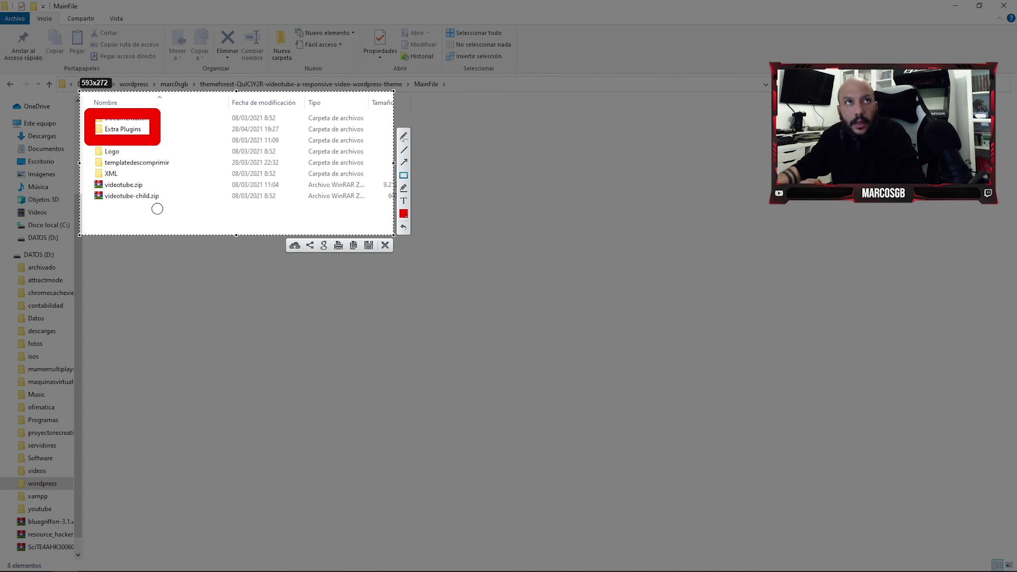
{"action": "key", "text": "Escape"}
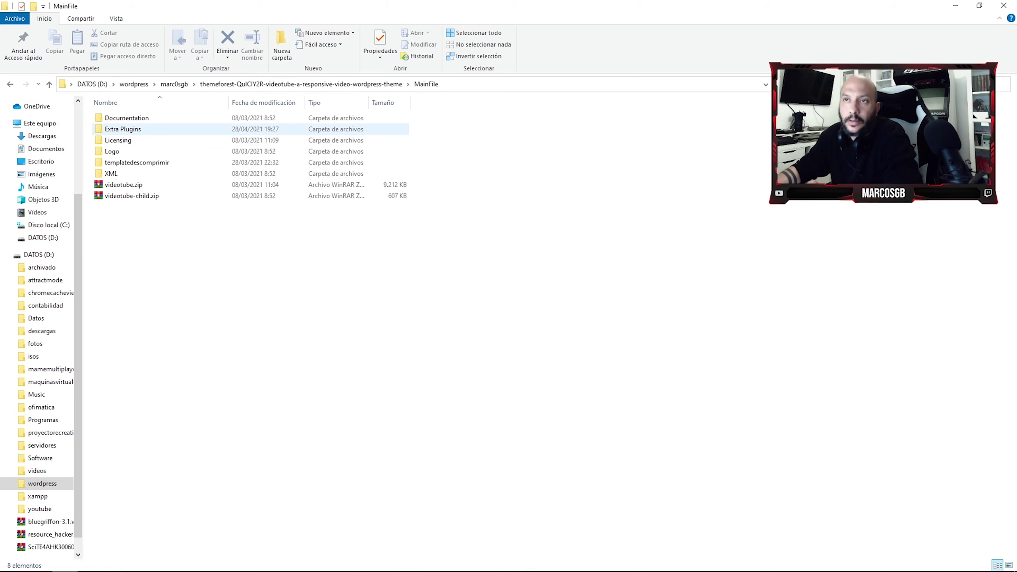
Open the Extra Plugins folder and bring up the available actions for all its zip archives, acf-gallery.zip through wp-easy-review.zip.
{"action": "double_click", "coordinate": [122, 129]}
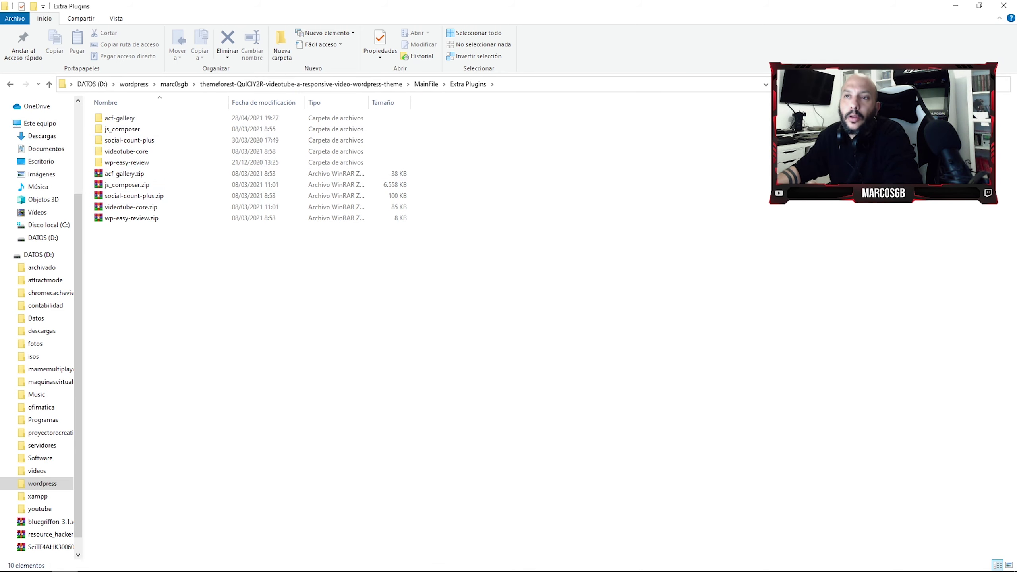
{"action": "left_click_drag", "start_coordinate": [176, 251], "coordinate": [116, 176]}
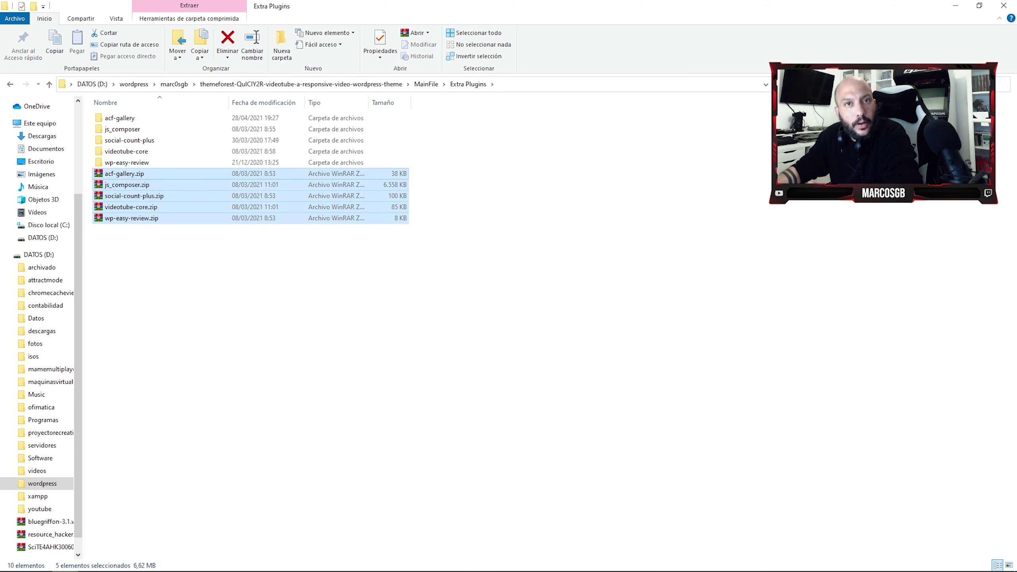
{"action": "right_click", "coordinate": [116, 176]}
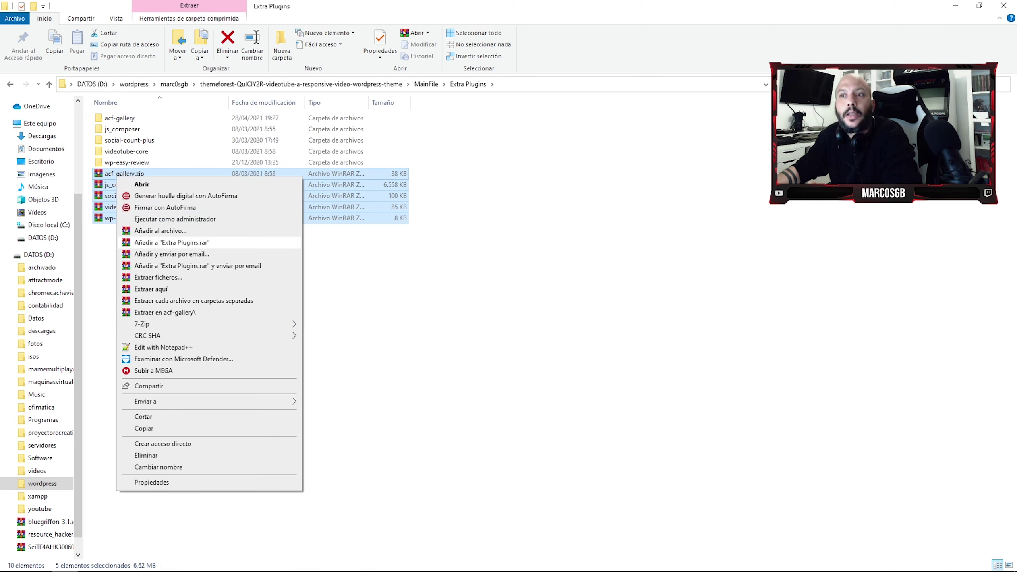
Mark the "Extraer aquí" option with a red rectangle and arrow on a screen capture, and close the capture.
{"action": "key", "text": "Print"}
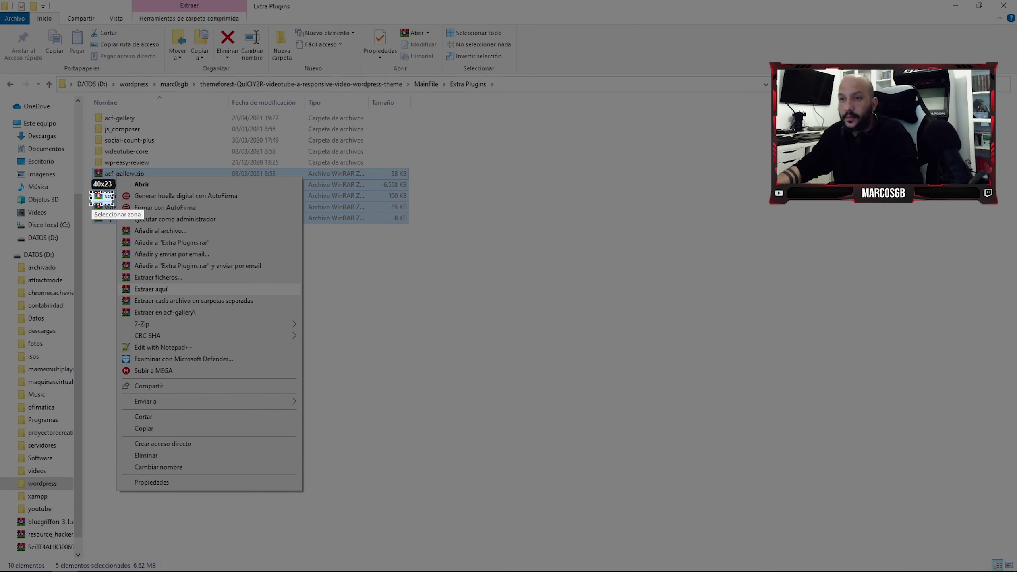
{"action": "left_click_drag", "start_coordinate": [91, 192], "coordinate": [358, 338]}
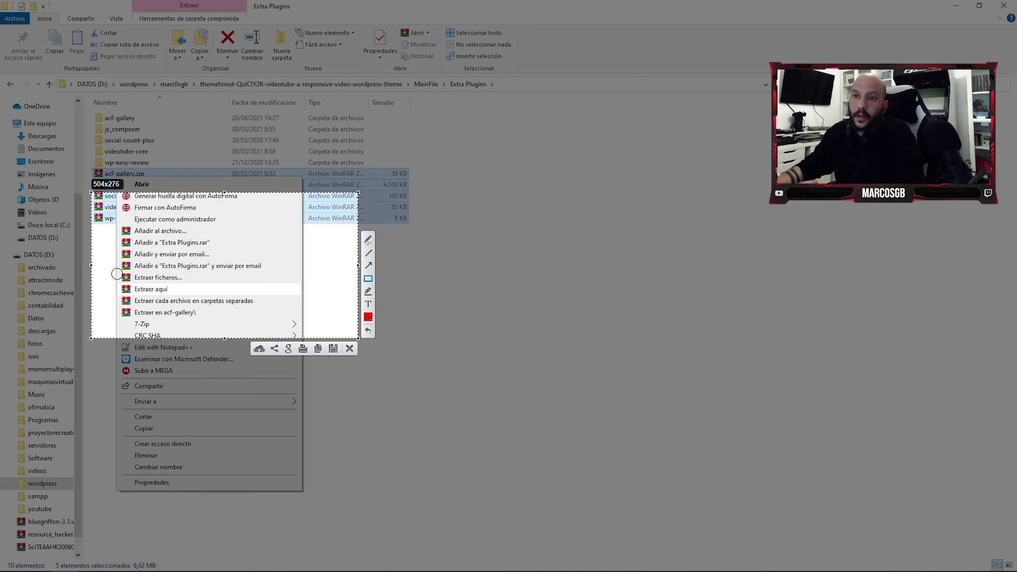
{"action": "left_click_drag", "start_coordinate": [101, 269], "coordinate": [252, 308]}
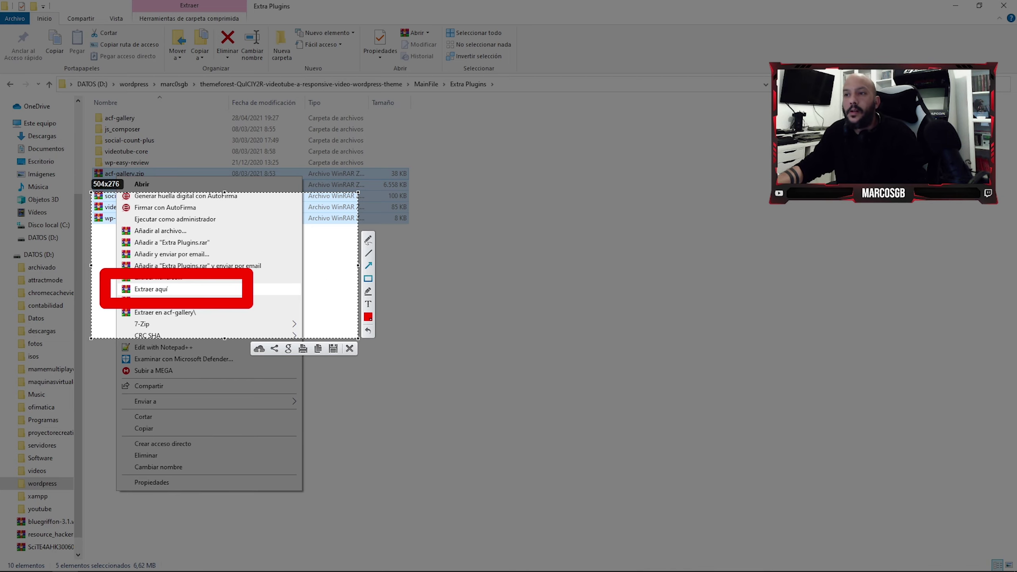
{"action": "left_click_drag", "start_coordinate": [336, 243], "coordinate": [259, 281]}
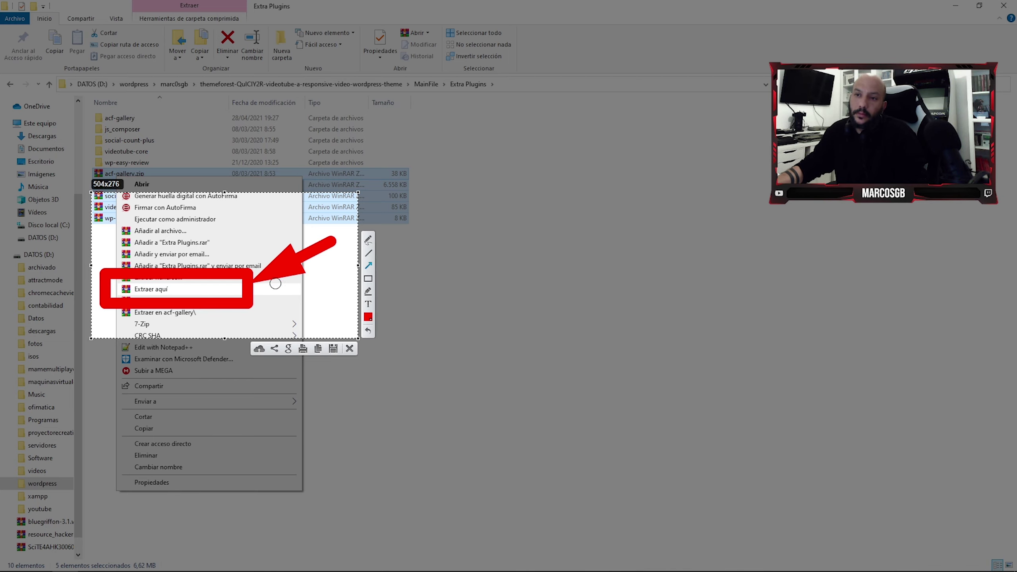
{"action": "key", "text": "Escape"}
Look inside the extracted wp-easy-review plugin folder, and return to the marc0sgb folder.
{"action": "double_click", "coordinate": [126, 162]}
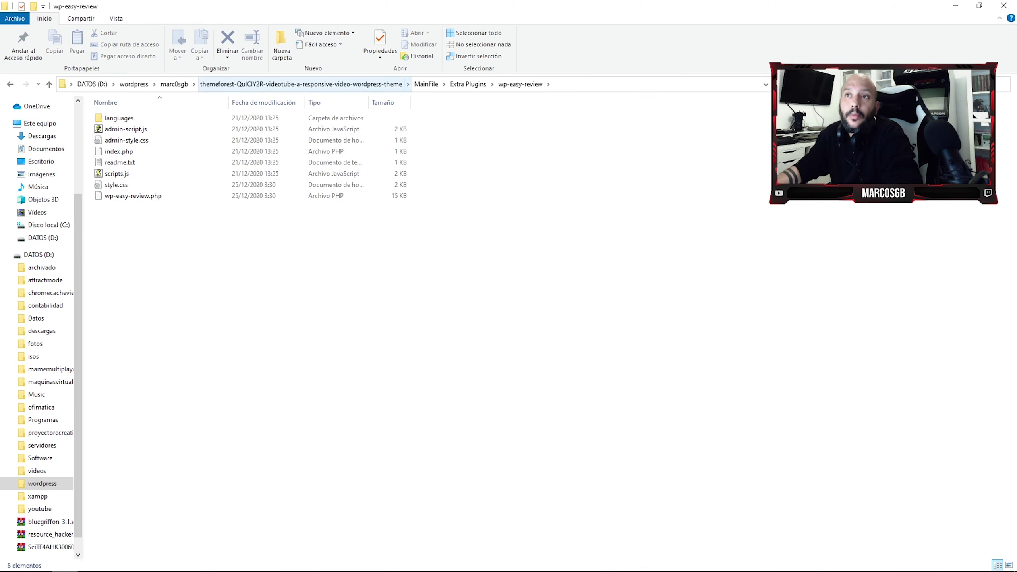
{"action": "left_click", "coordinate": [174, 84]}
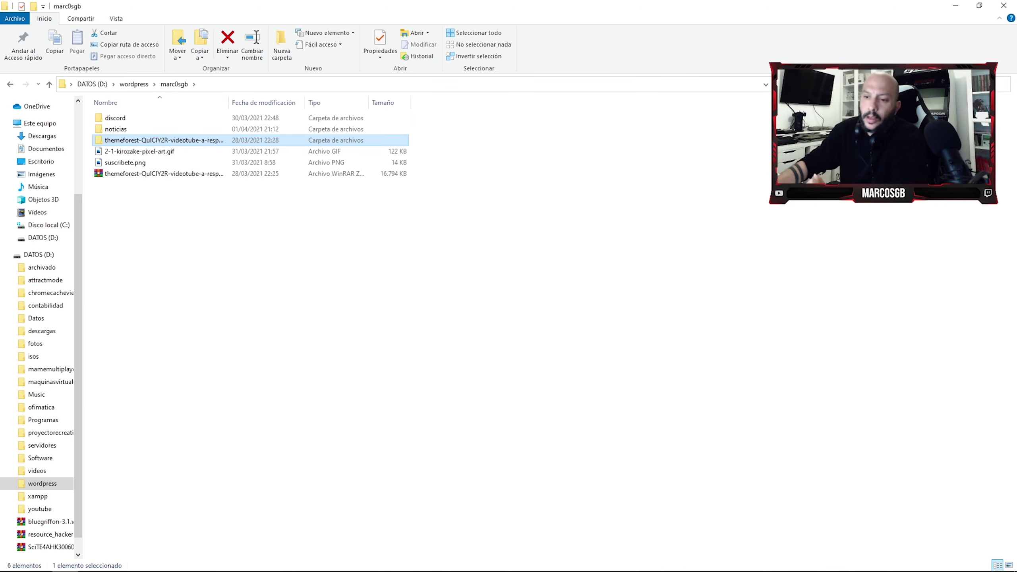
Switch to FileZilla and go to the remote site's root directory "/".
{"action": "left_click", "coordinate": [195, 561]}
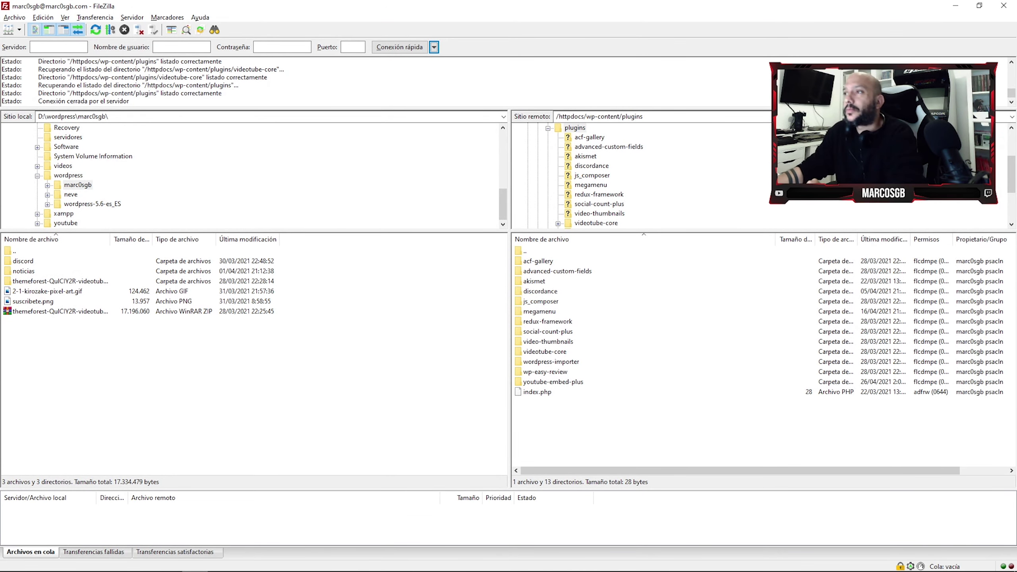
{"action": "key", "text": "Print"}
{"action": "key", "text": "Escape"}
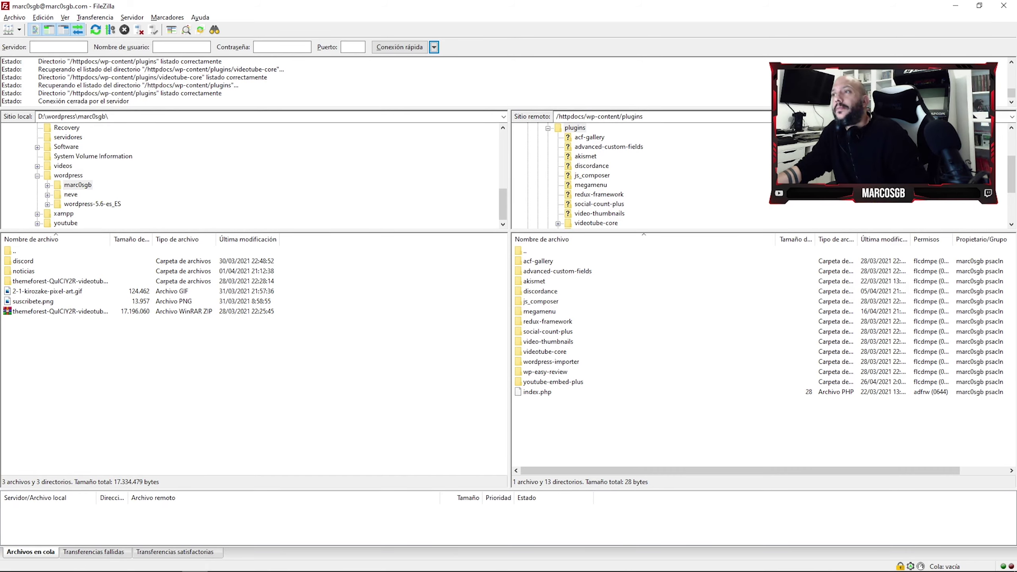
{"action": "left_click", "coordinate": [599, 116]}
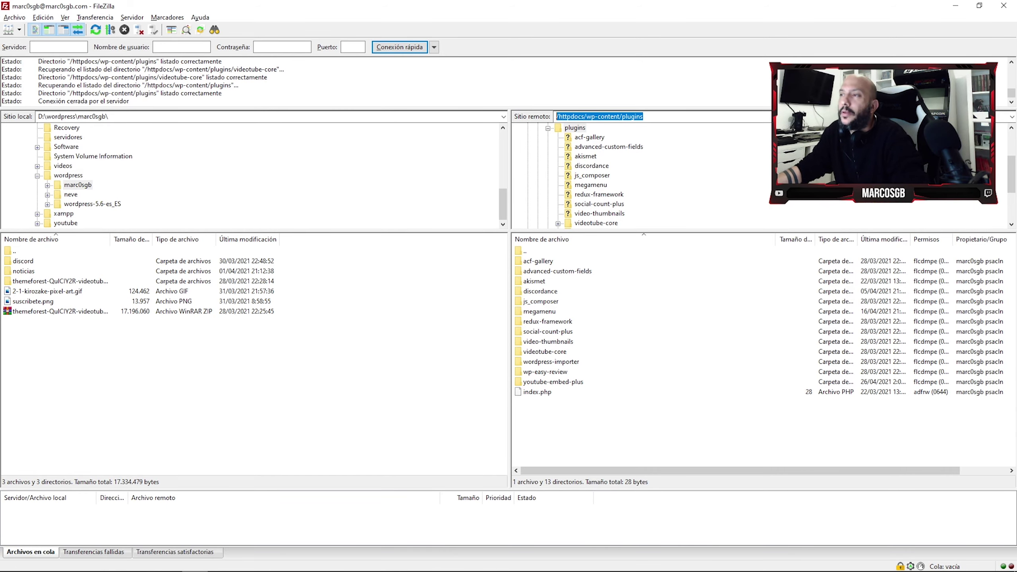
{"action": "type", "text": "/"}
{"action": "key", "text": "Return"}
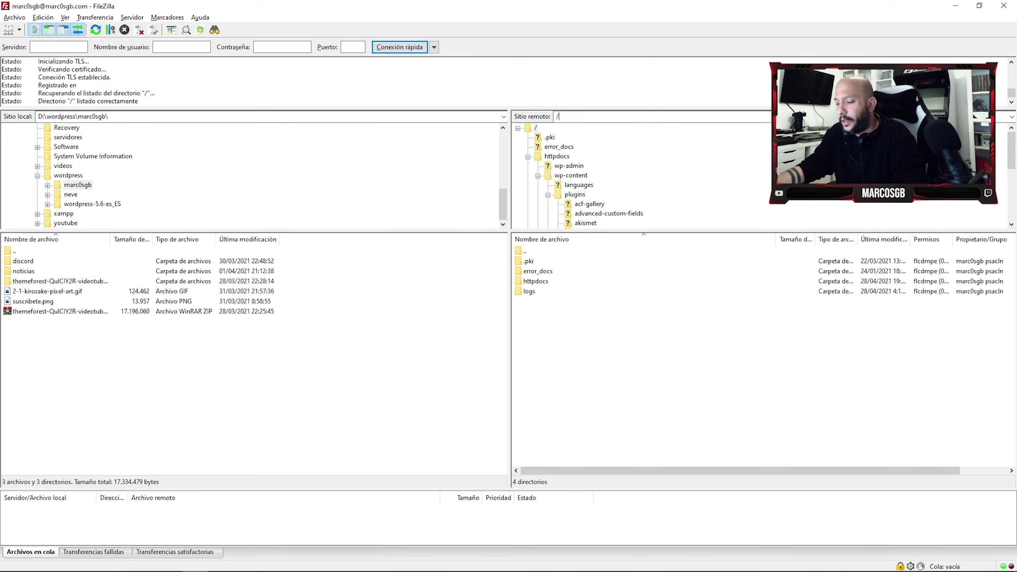
Point a red arrow at the remote httpdocs folder on a screen capture and close the capture.
{"action": "key", "text": "Print"}
{"action": "left_click_drag", "start_coordinate": [2, 21], "coordinate": [773, 393]}
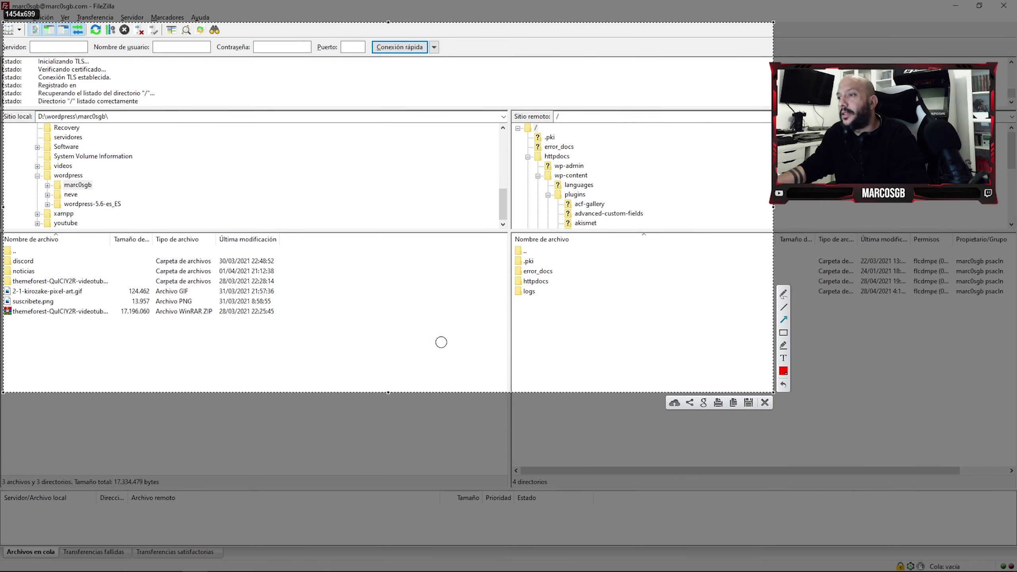
{"action": "left_click_drag", "start_coordinate": [446, 337], "coordinate": [515, 284]}
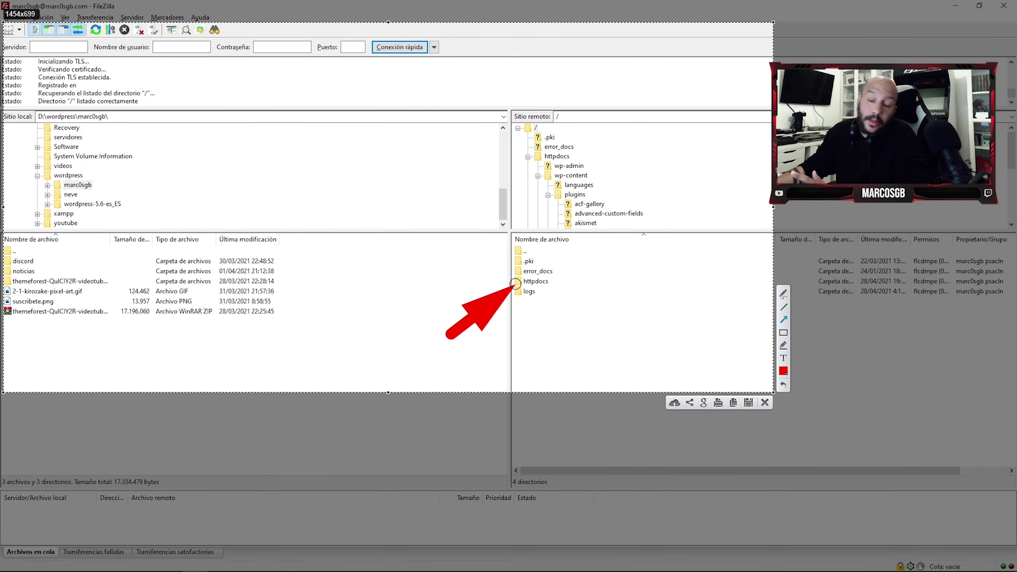
{"action": "key", "text": "Escape"}
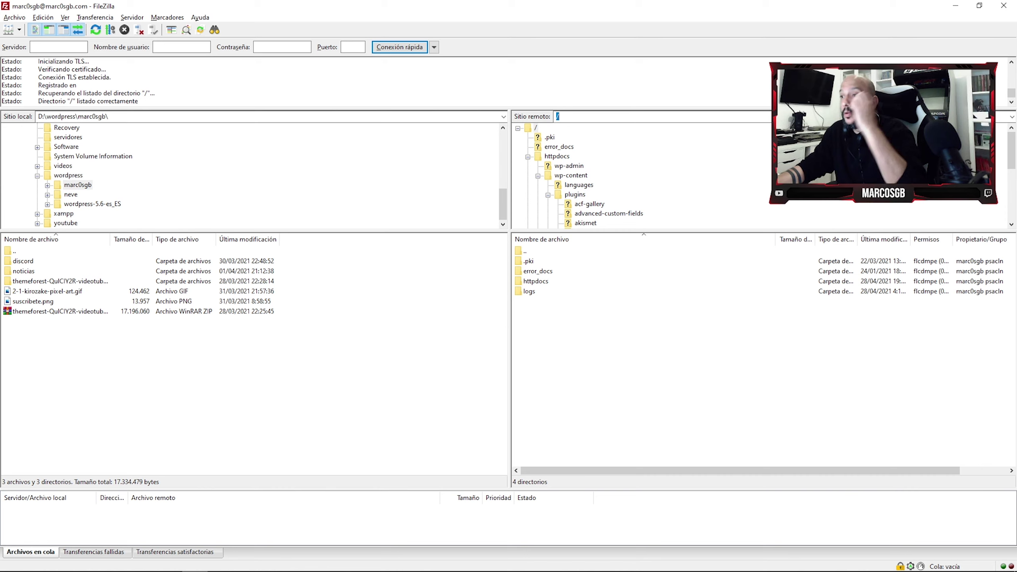
Open the remote httpdocs folder and copy a screen capture of its listing with the wp-content folder marked.
{"action": "double_click", "coordinate": [536, 281]}
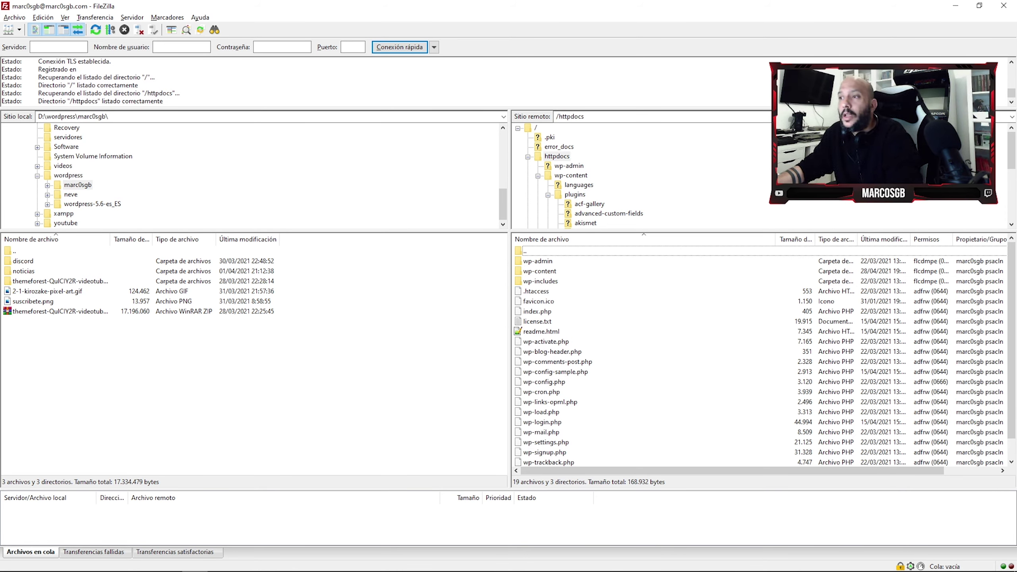
{"action": "key", "text": "Print"}
{"action": "mouse_move", "coordinate": [447, 218]}
{"action": "left_mouse_down"}
{"action": "mouse_move", "coordinate": [502, 254]}
{"action": "mouse_move", "coordinate": [740, 336]}
{"action": "left_mouse_up"}
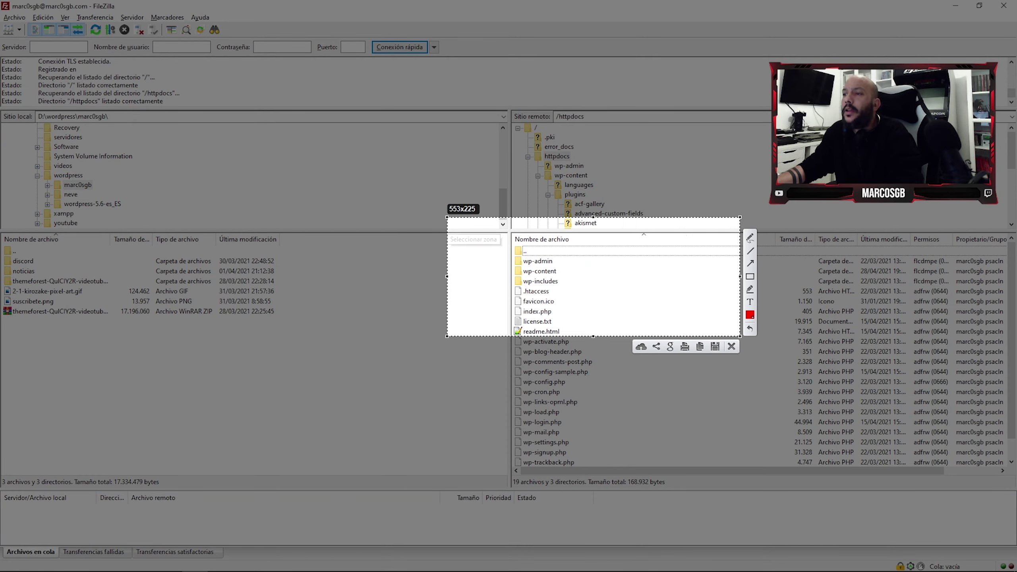
{"action": "left_click_drag", "start_coordinate": [507, 254], "coordinate": [598, 286]}
{"action": "key", "text": "ctrl+c"}
Open the remote wp-content folder and copy a screen capture of its listing with the plugins folder marked.
{"action": "double_click", "coordinate": [540, 270]}
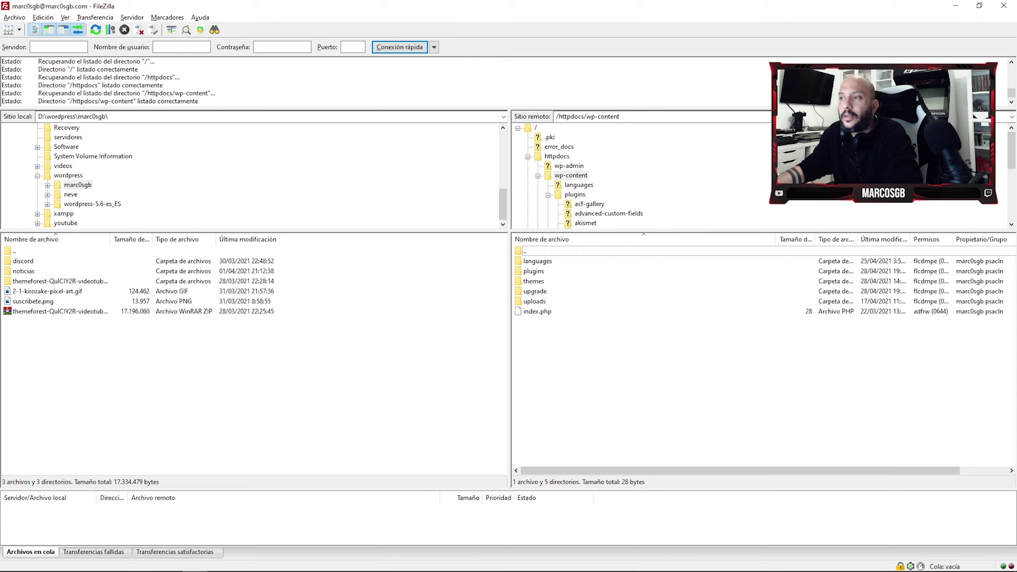
{"action": "key", "text": "Print"}
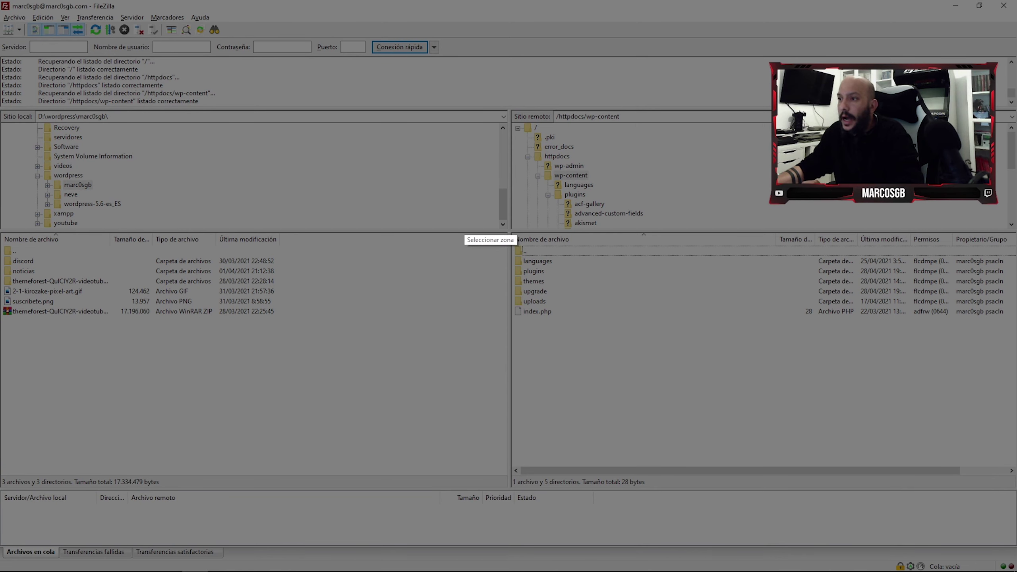
{"action": "left_click_drag", "start_coordinate": [464, 218], "coordinate": [665, 350]}
{"action": "left_click_drag", "start_coordinate": [506, 255], "coordinate": [574, 286]}
{"action": "key", "text": "ctrl+c"}
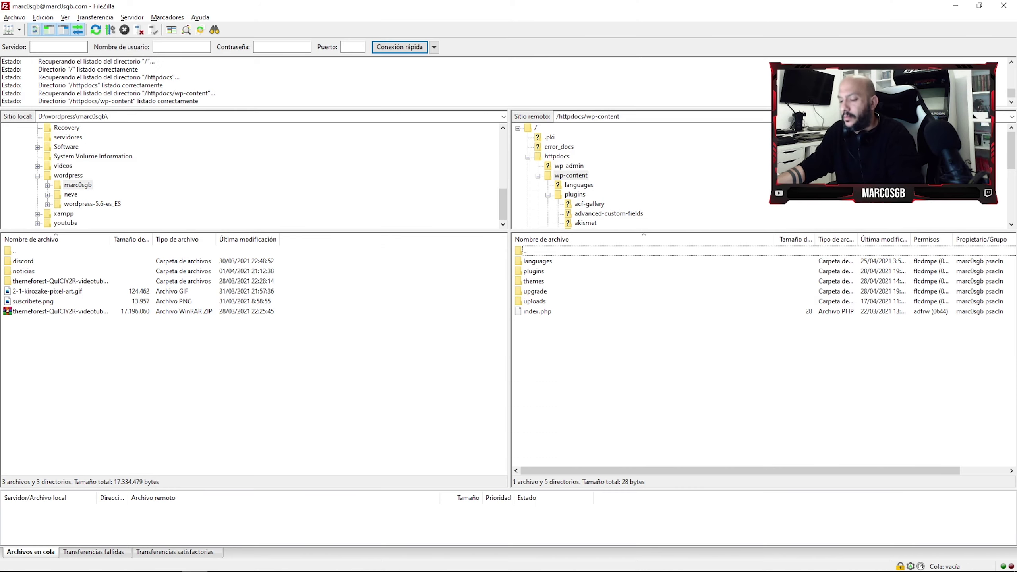
Point an arrow at the plugins folder on a new screen capture, copy the capture, and open the remote plugins folder.
{"action": "key", "text": "Print"}
{"action": "left_click_drag", "start_coordinate": [487, 215], "coordinate": [687, 345]}
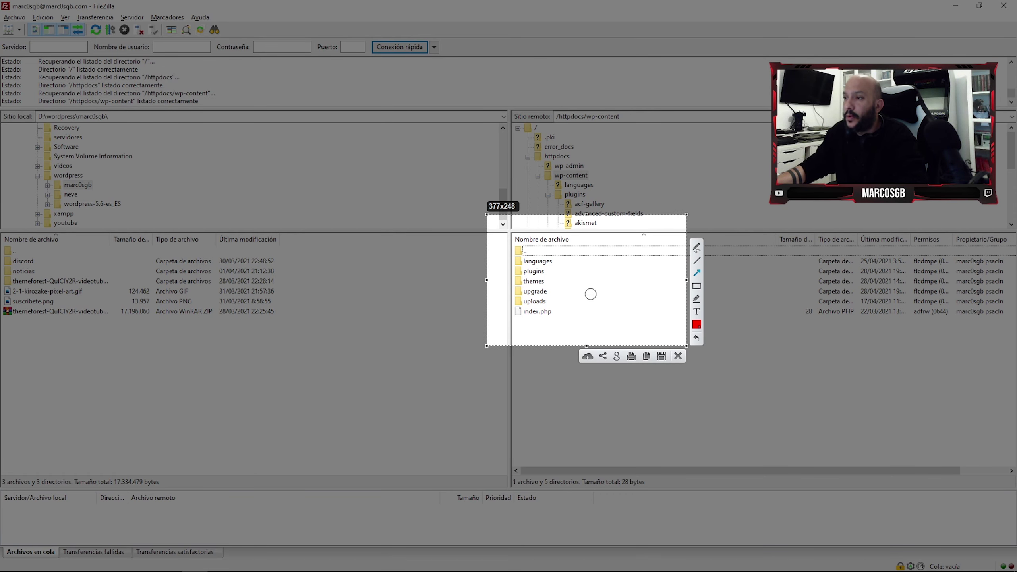
{"action": "left_click_drag", "start_coordinate": [479, 317], "coordinate": [527, 274]}
{"action": "key", "text": "ctrl+c"}
{"action": "double_click", "coordinate": [534, 271]}
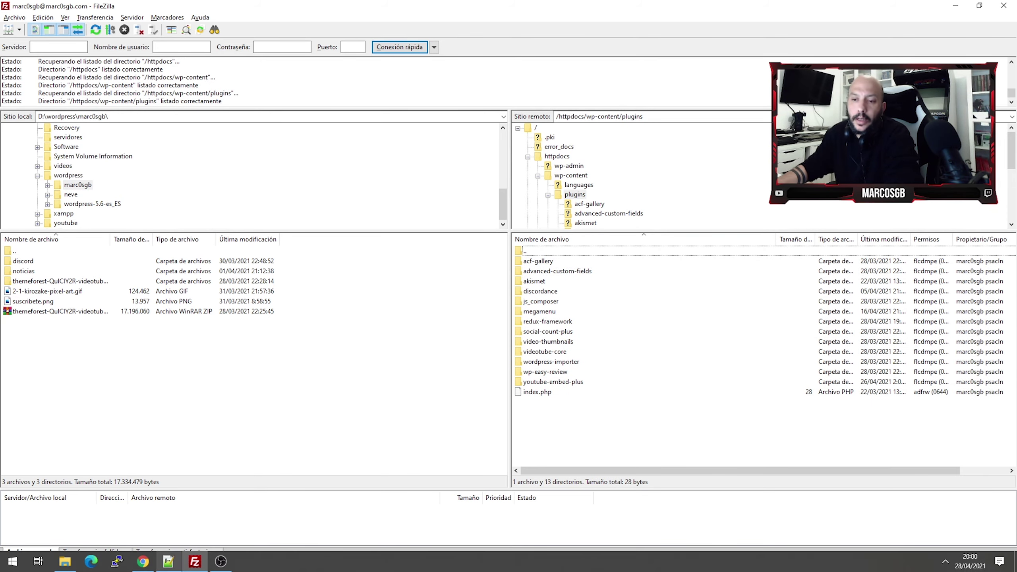
Switch to File Explorer and open the theme package's MainFile > Extra Plugins folder.
{"action": "left_click", "coordinate": [65, 566]}
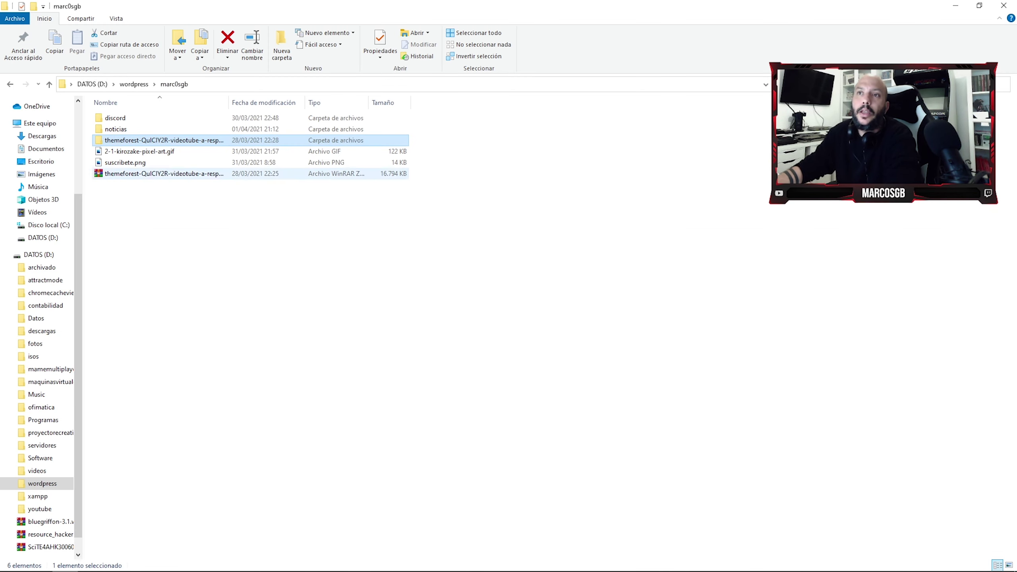
{"action": "double_click", "coordinate": [164, 140]}
{"action": "double_click", "coordinate": [117, 118]}
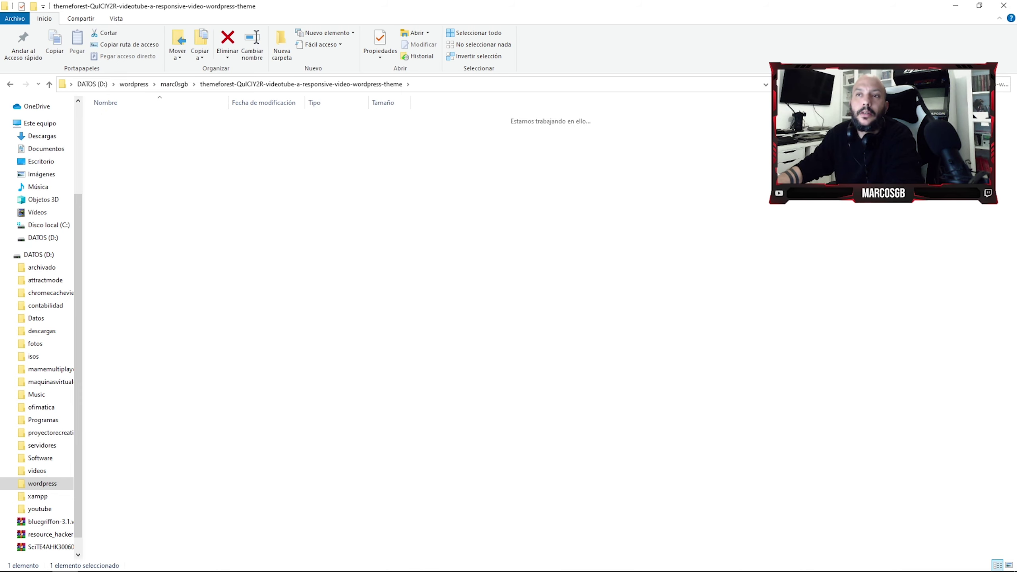
{"action": "double_click", "coordinate": [120, 129]}
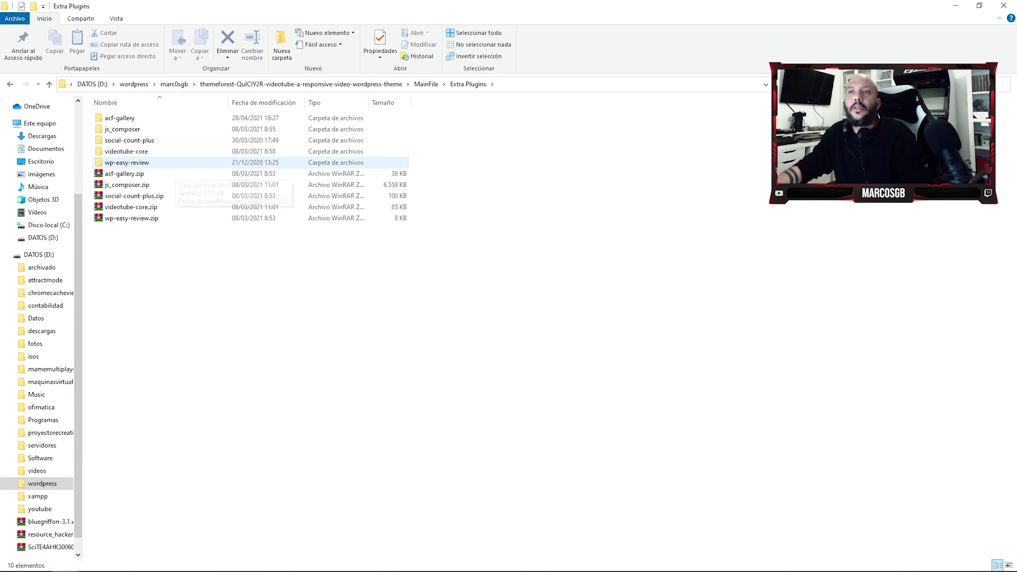
Send the acf-gallery, js_composer, social-count-plus, videotube-core and wp-easy-review folders to the remote plugins folder in FileZilla.
{"action": "left_click", "coordinate": [126, 162]}
{"action": "left_click", "coordinate": [126, 151], "text": "ctrl"}
{"action": "left_click", "coordinate": [129, 140], "text": "ctrl"}
{"action": "left_click", "coordinate": [122, 129], "text": "ctrl"}
{"action": "left_click", "coordinate": [119, 118], "text": "ctrl"}
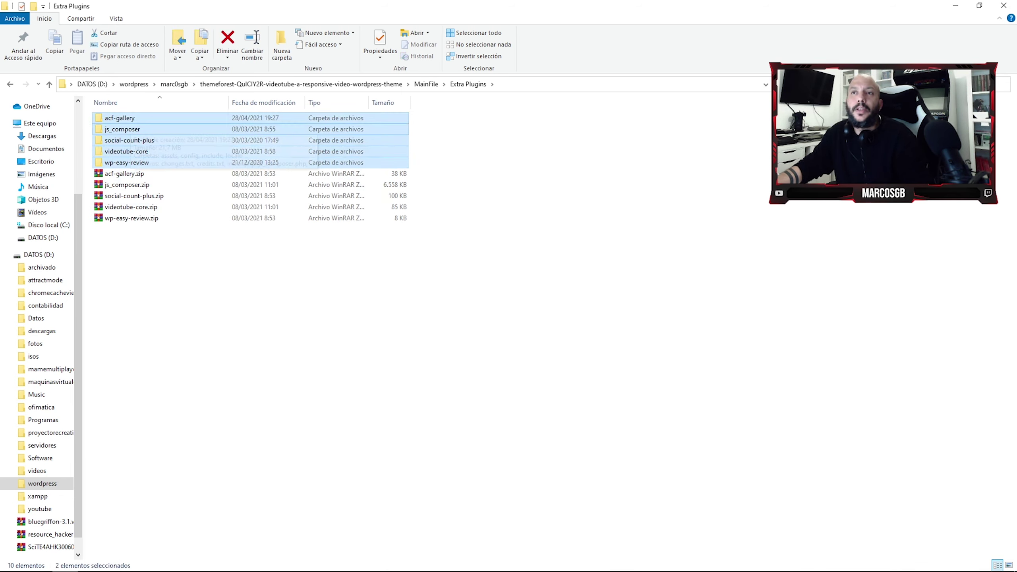
{"action": "left_click_drag", "start_coordinate": [130, 140], "coordinate": [558, 440]}
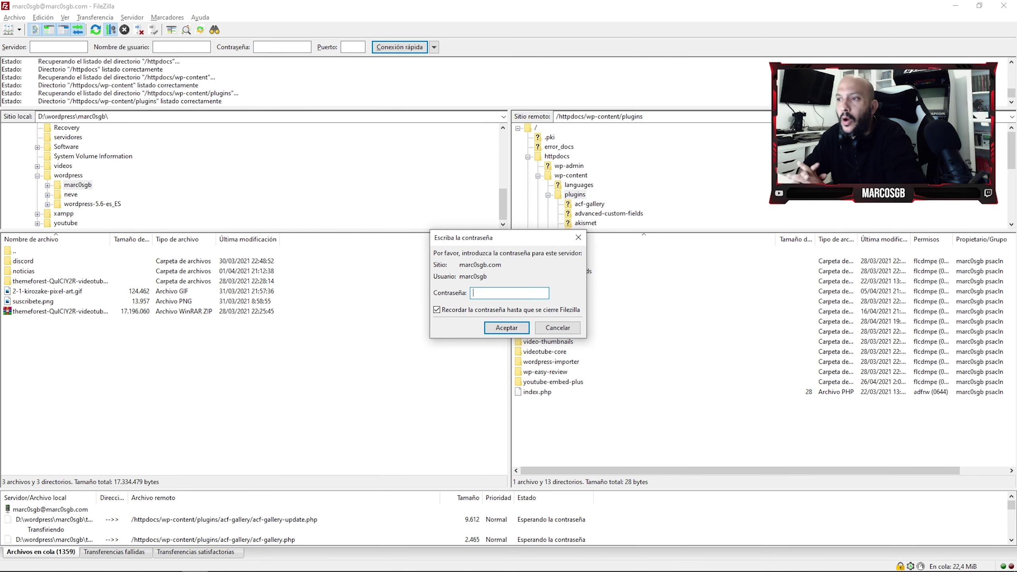
Turn off remembering the password until FileZilla closes and cancel the server password request.
{"action": "left_click", "coordinate": [437, 310]}
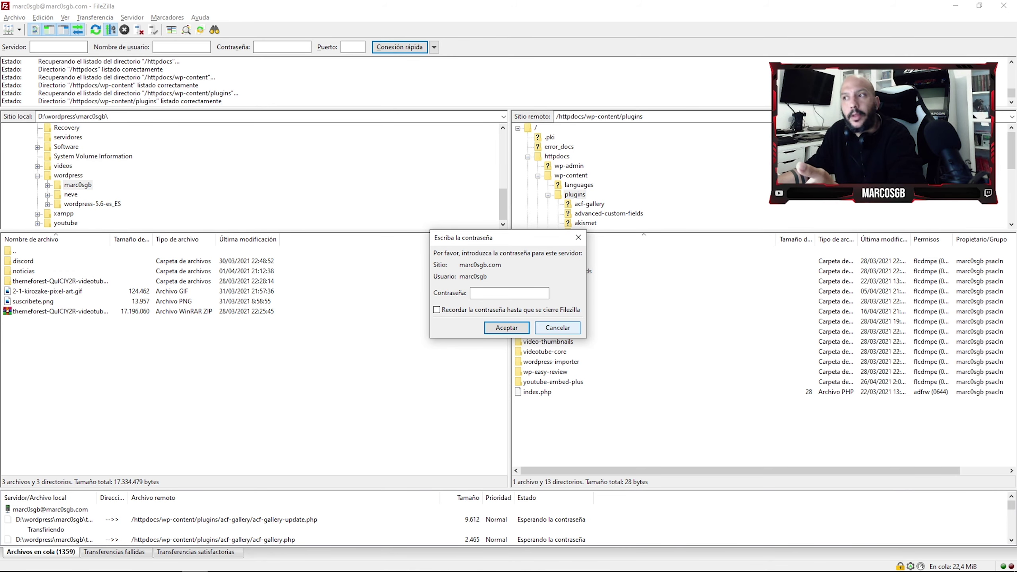
{"action": "left_click", "coordinate": [557, 327]}
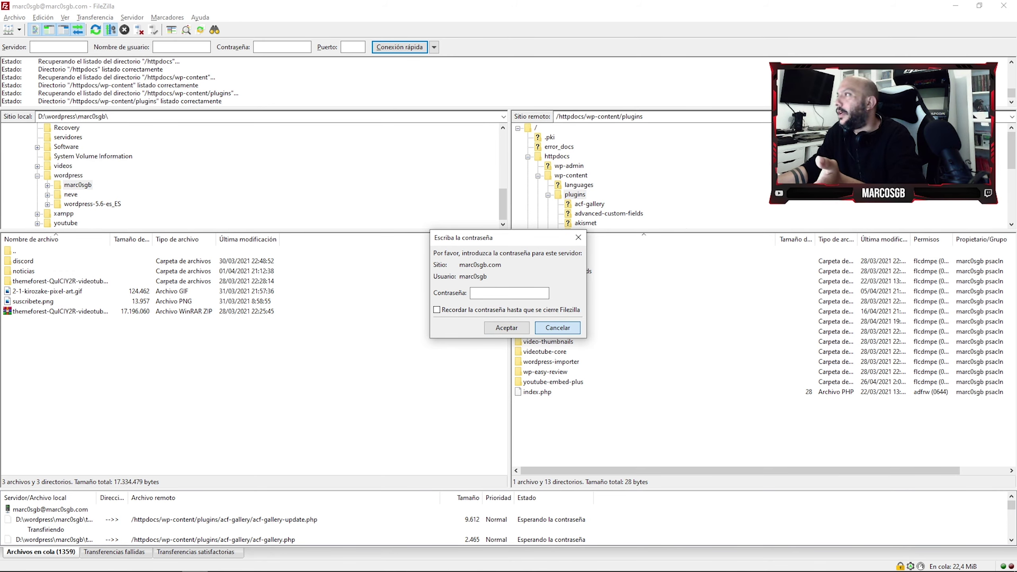
{"action": "left_click", "coordinate": [557, 328]}
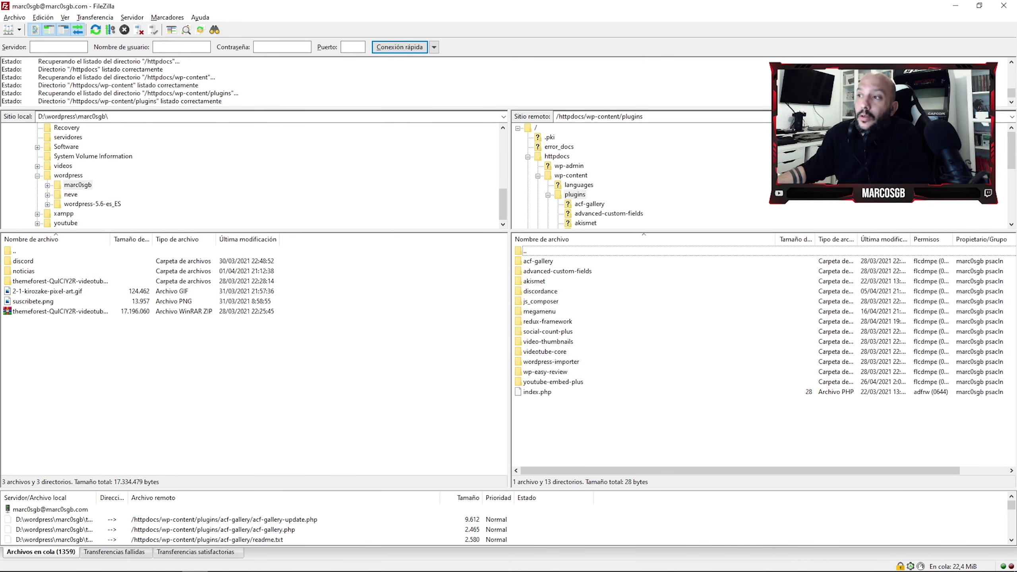
Look inside the remote acf-gallery folder, return to the plugins folder, and minimise FileZilla.
{"action": "double_click", "coordinate": [538, 261]}
{"action": "double_click", "coordinate": [538, 251]}
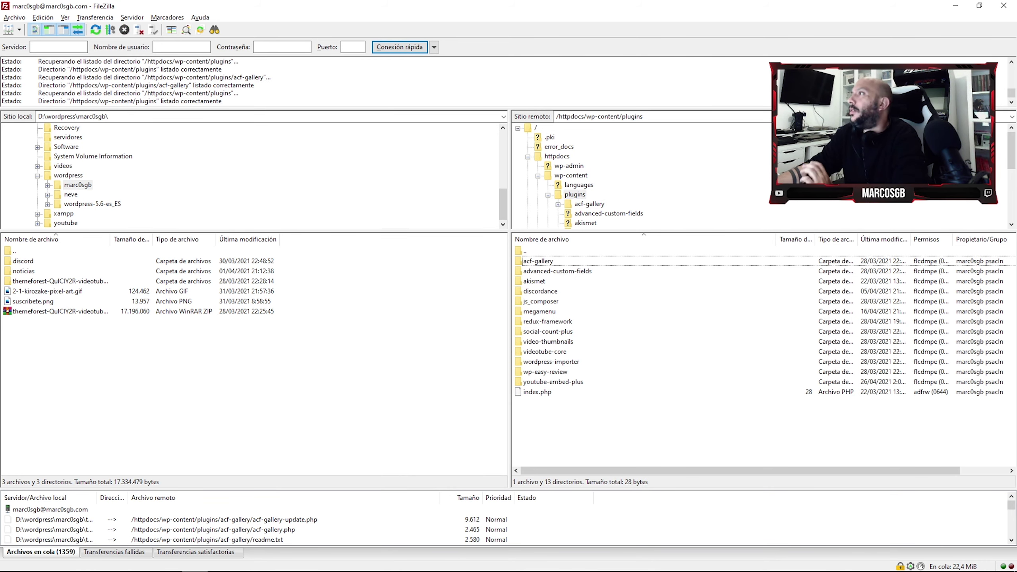
{"action": "left_click", "coordinate": [955, 6]}
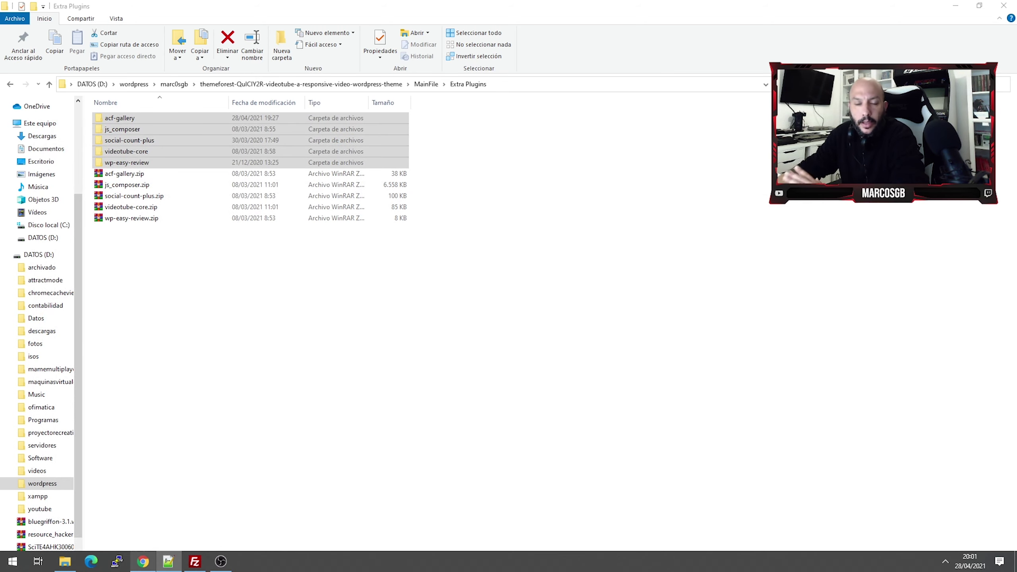
Switch to Chrome and open the WordPress admin dashboard (Escritorio) in place of the Widgets page.
{"action": "mouse_move", "coordinate": [143, 561]}
{"action": "left_click", "coordinate": [143, 517]}
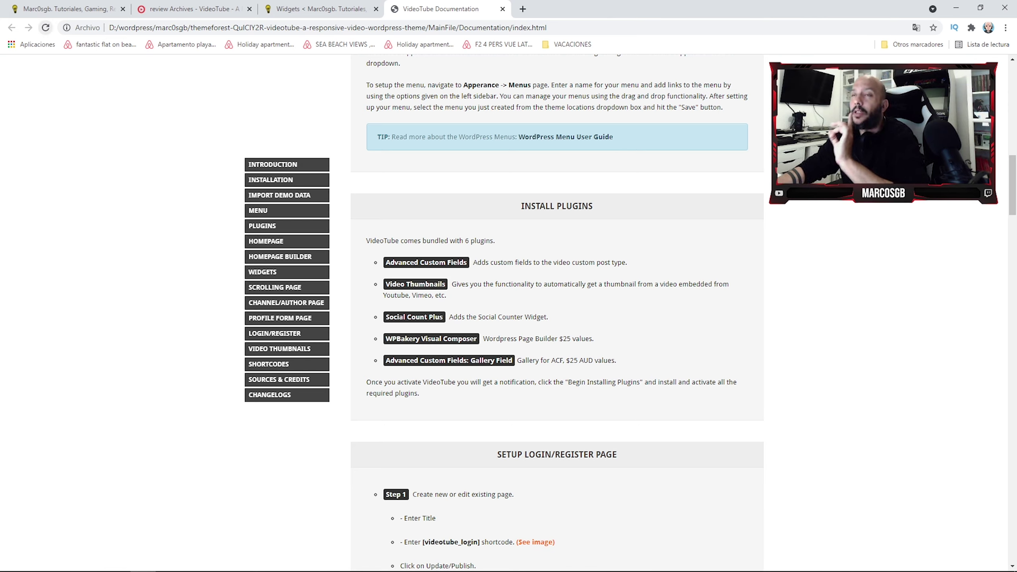
{"action": "left_click", "coordinate": [320, 9]}
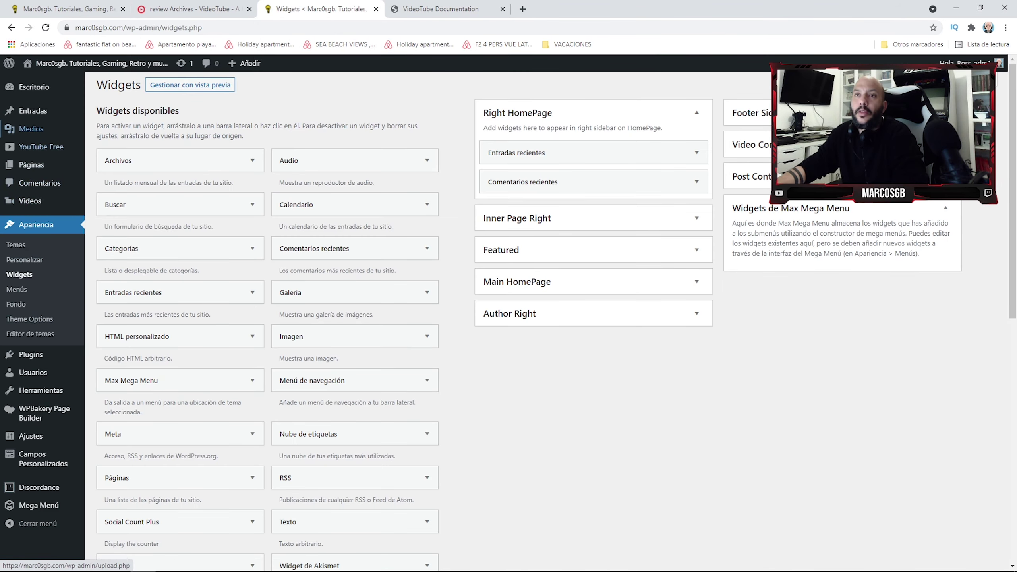
{"action": "left_click", "coordinate": [34, 86]}
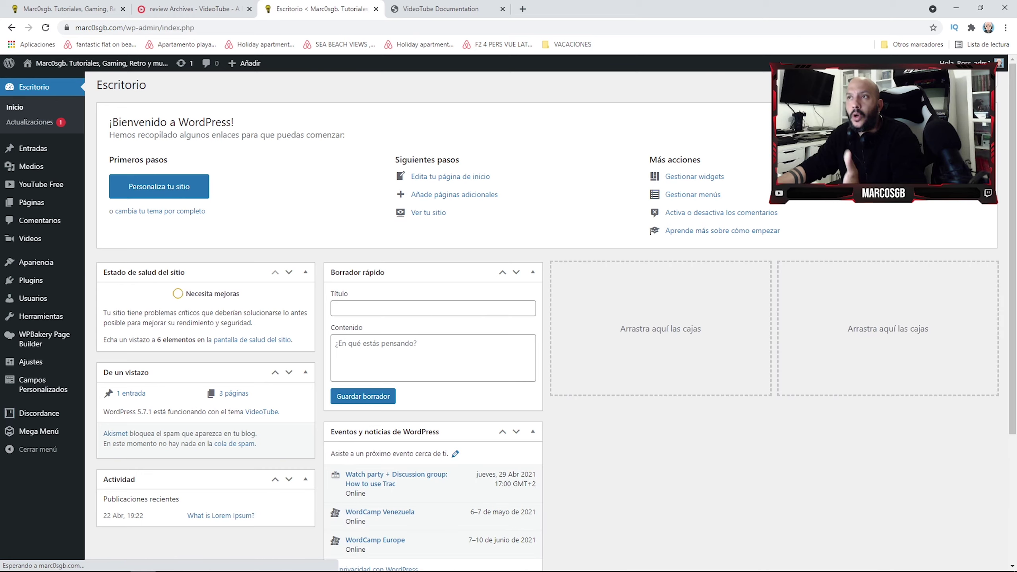
Mark the Plugins entry with a red rectangle and an arrow on a screen capture of the dashboard, and close the capture.
{"action": "key", "text": "Print"}
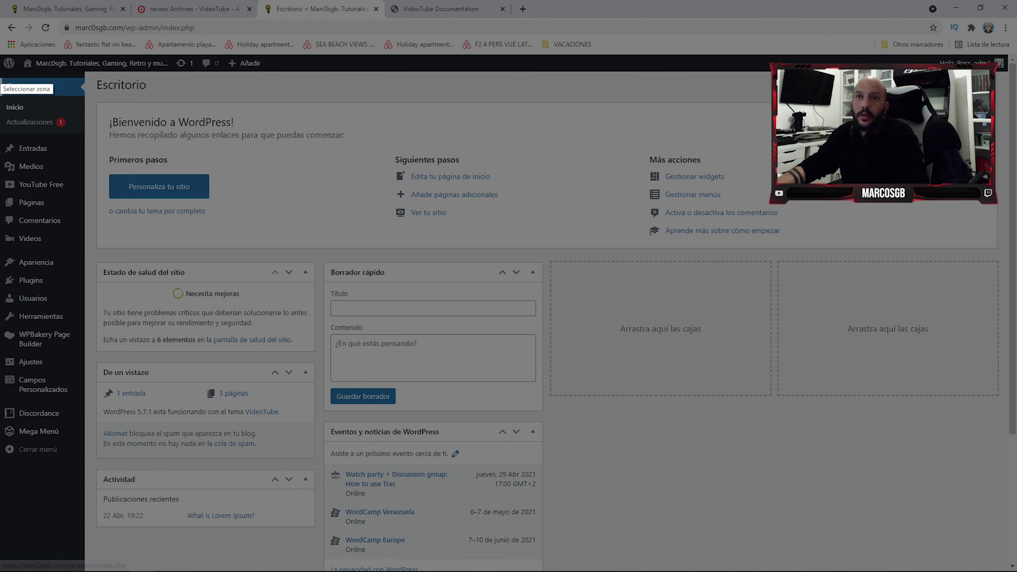
{"action": "left_click_drag", "start_coordinate": [1, 47], "coordinate": [503, 482]}
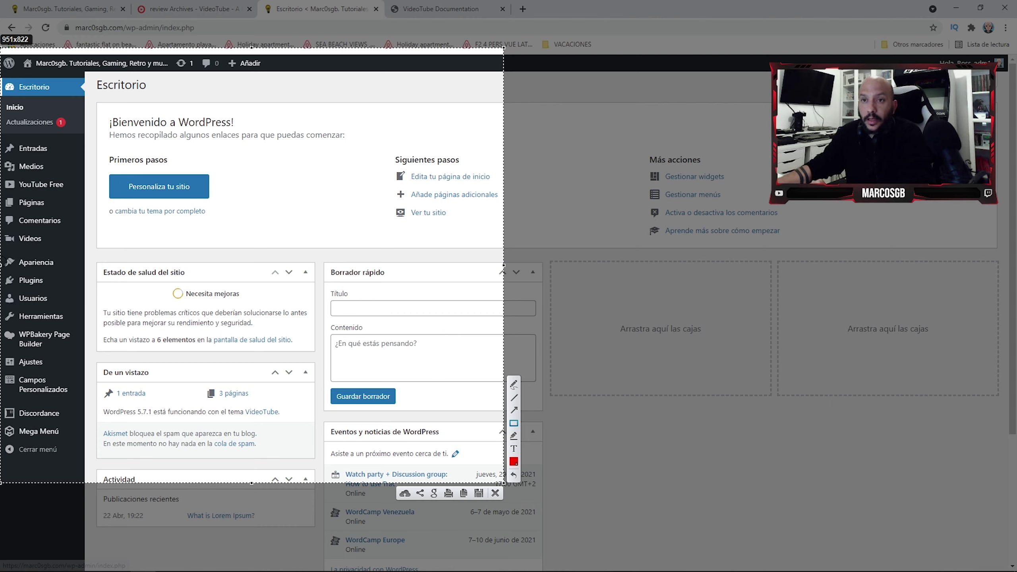
{"action": "mouse_move", "coordinate": [2, 257]}
{"action": "left_mouse_down"}
{"action": "mouse_move", "coordinate": [45, 295]}
{"action": "mouse_move", "coordinate": [75, 301]}
{"action": "left_mouse_up"}
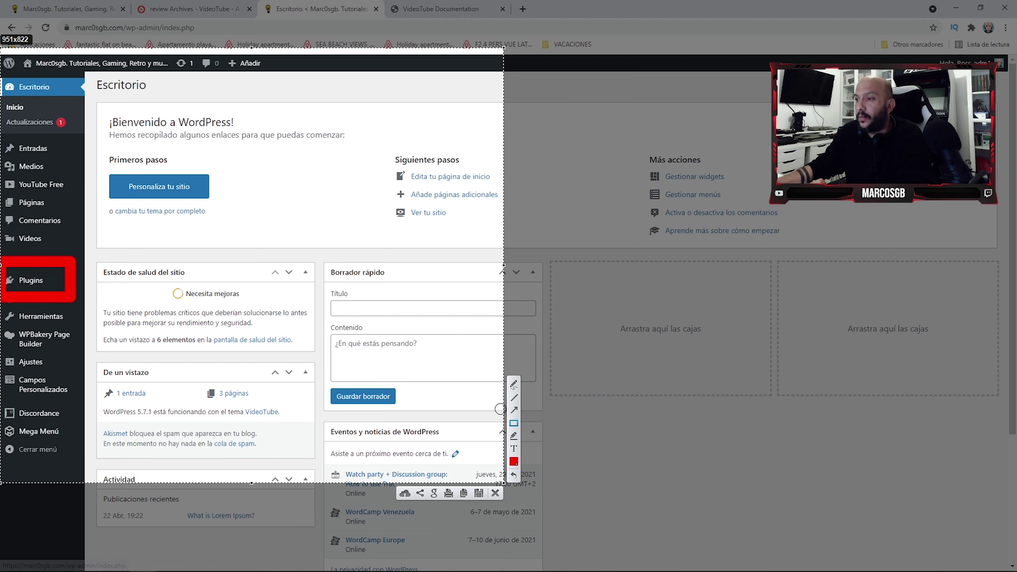
{"action": "left_click_drag", "start_coordinate": [320, 187], "coordinate": [78, 272]}
{"action": "key", "text": "Escape"}
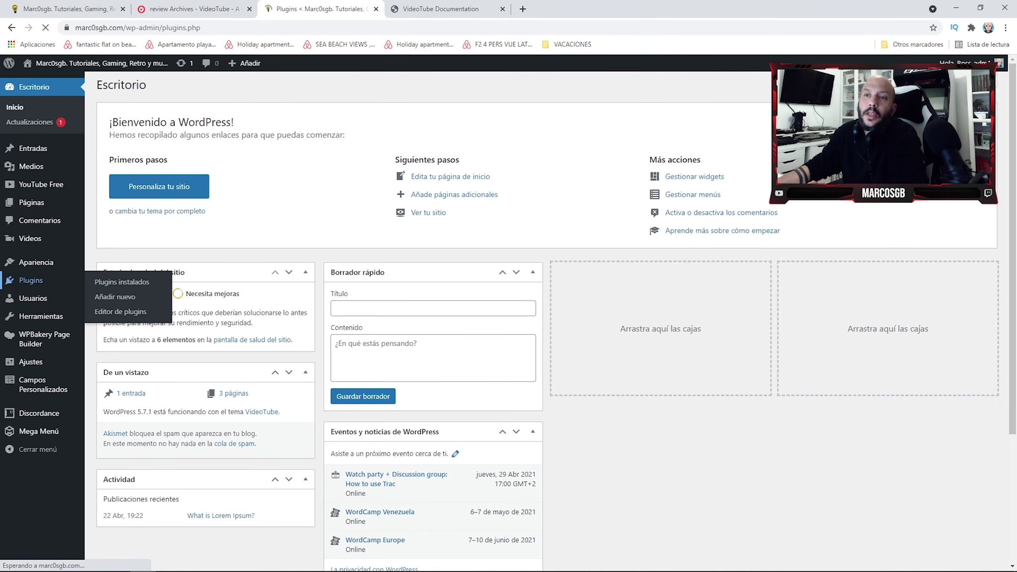
Open the installed plugins page and look through the plugin list.
{"action": "left_click", "coordinate": [31, 280]}
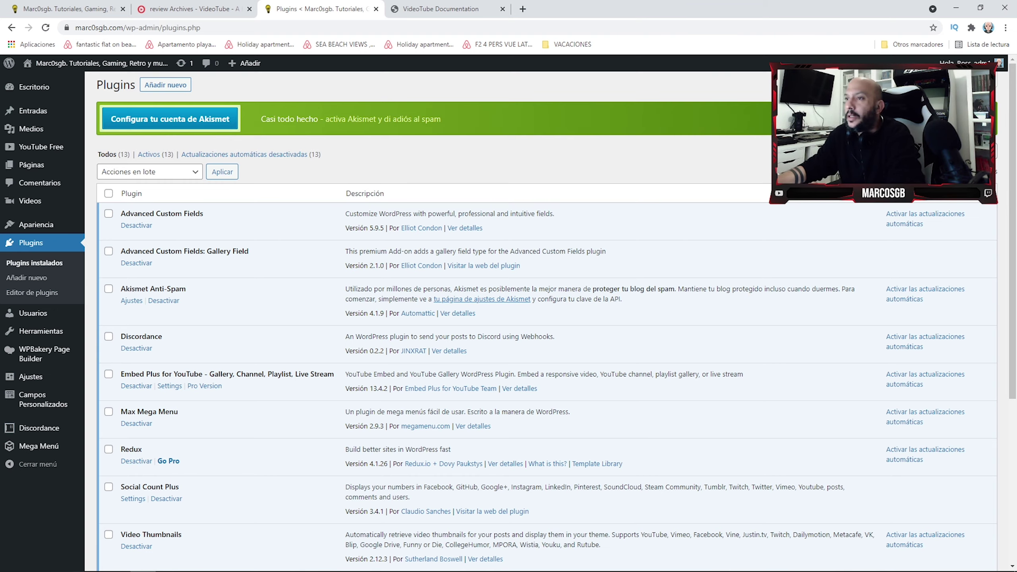
{"action": "scroll", "coordinate": [508, 321], "scroll_direction": "down", "scroll_amount": 3}
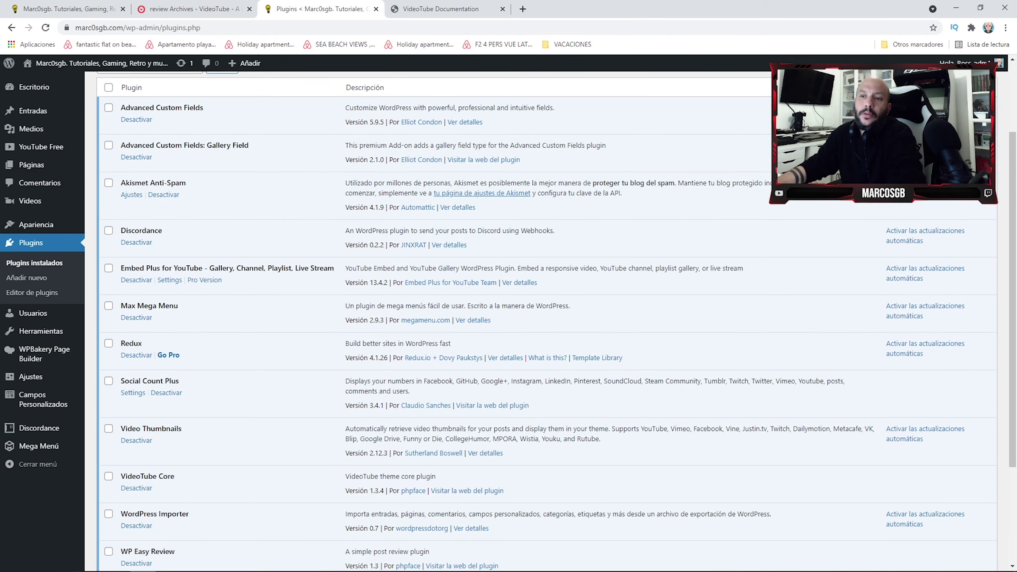
{"action": "scroll", "coordinate": [508, 320], "scroll_direction": "up", "scroll_amount": 3}
{"action": "scroll", "coordinate": [509, 320], "scroll_direction": "down", "scroll_amount": 3}
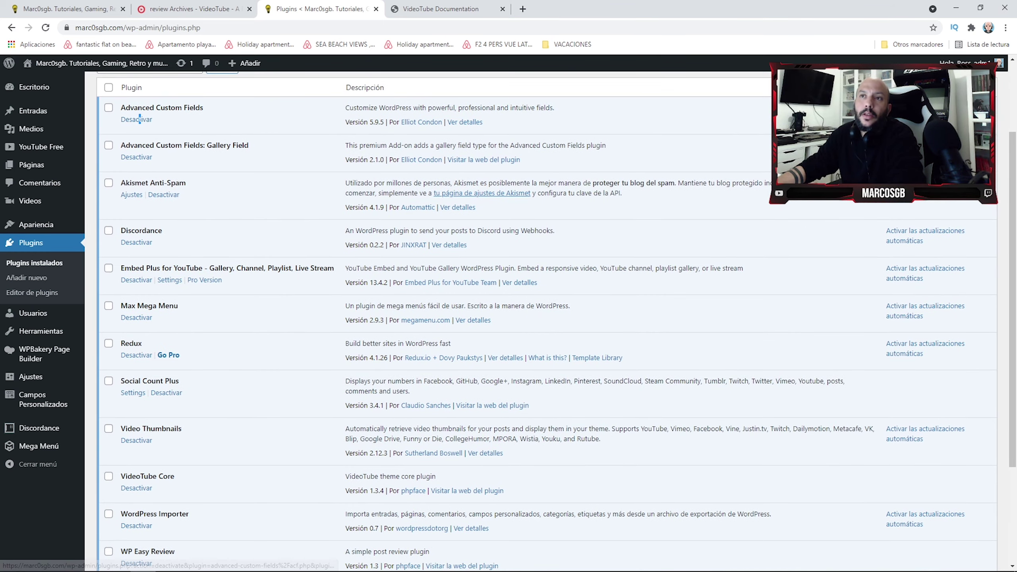
Deactivate the Advanced Custom Fields, Advanced Custom Fields: Gallery Field and Akismet Anti-Spam plugins.
{"action": "left_click", "coordinate": [138, 119]}
{"action": "left_click", "coordinate": [136, 338]}
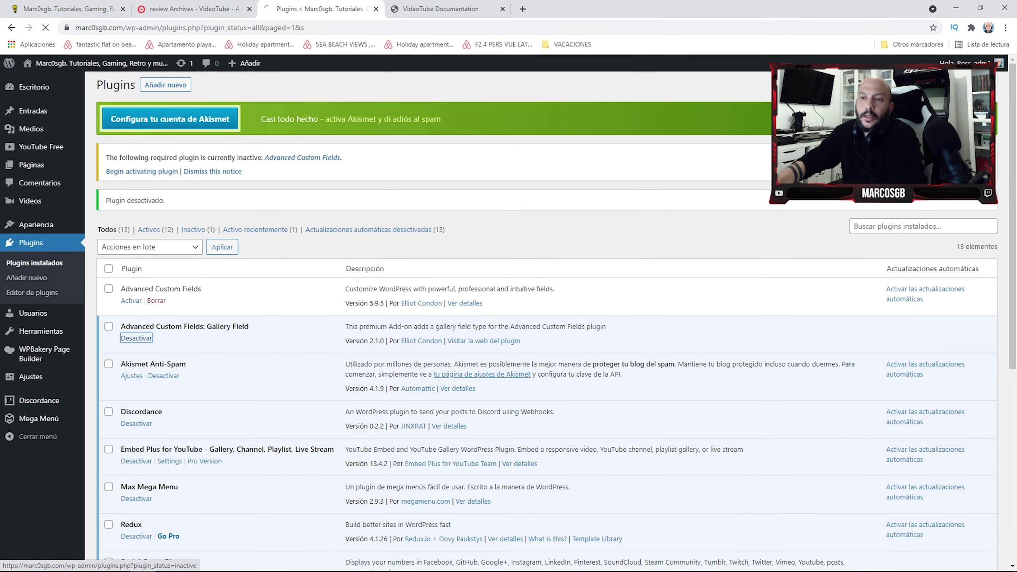
{"action": "left_click", "coordinate": [163, 376]}
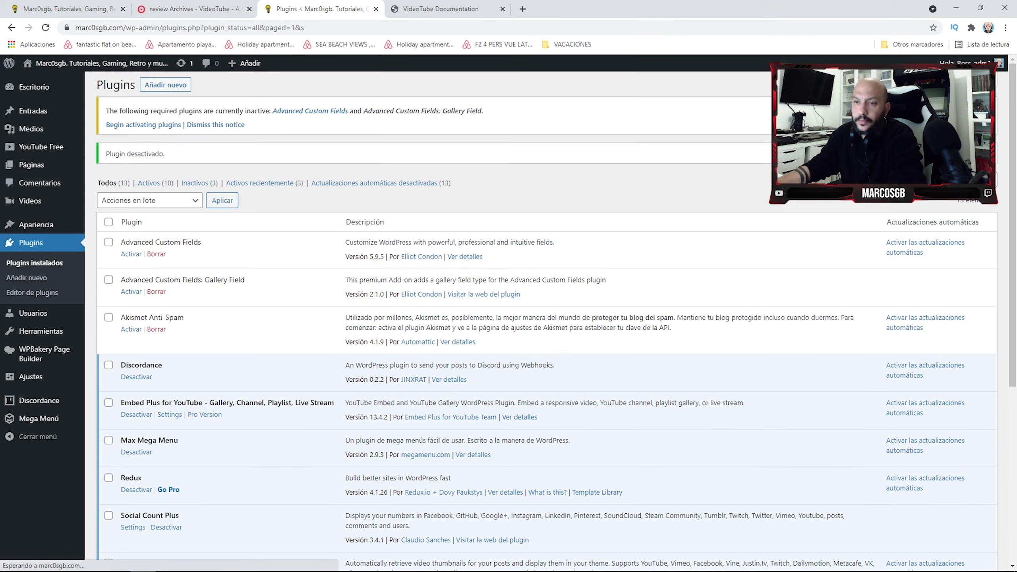
Deactivate the Embed Plus for YouTube and Max Mega Menu plugins.
{"action": "scroll", "coordinate": [508, 321], "scroll_direction": "down", "scroll_amount": 3}
{"action": "left_click", "coordinate": [136, 307]}
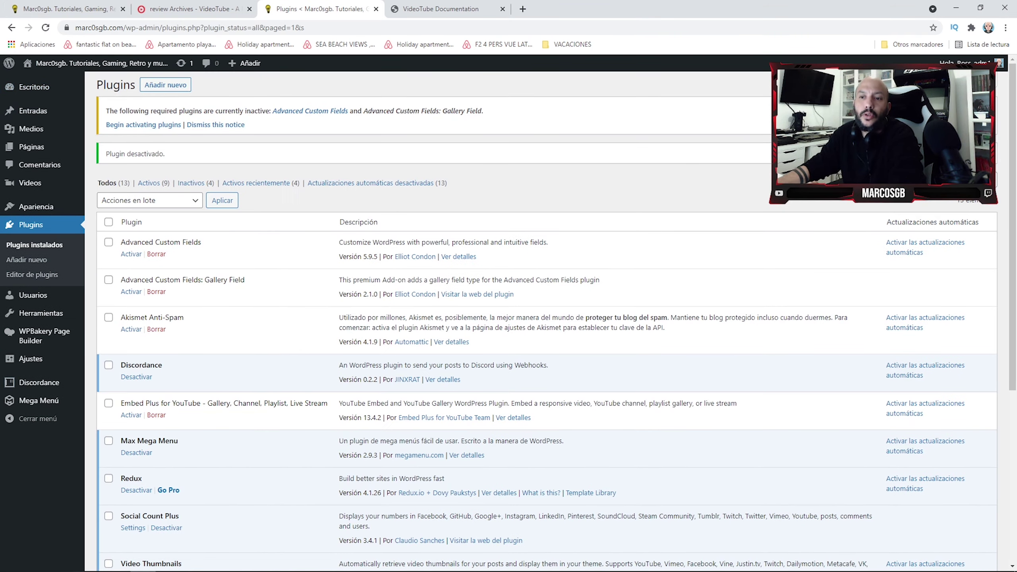
{"action": "scroll", "coordinate": [546, 317], "scroll_direction": "down", "scroll_amount": 1}
{"action": "scroll", "coordinate": [547, 317], "scroll_direction": "up", "scroll_amount": 1}
{"action": "left_click", "coordinate": [136, 452]}
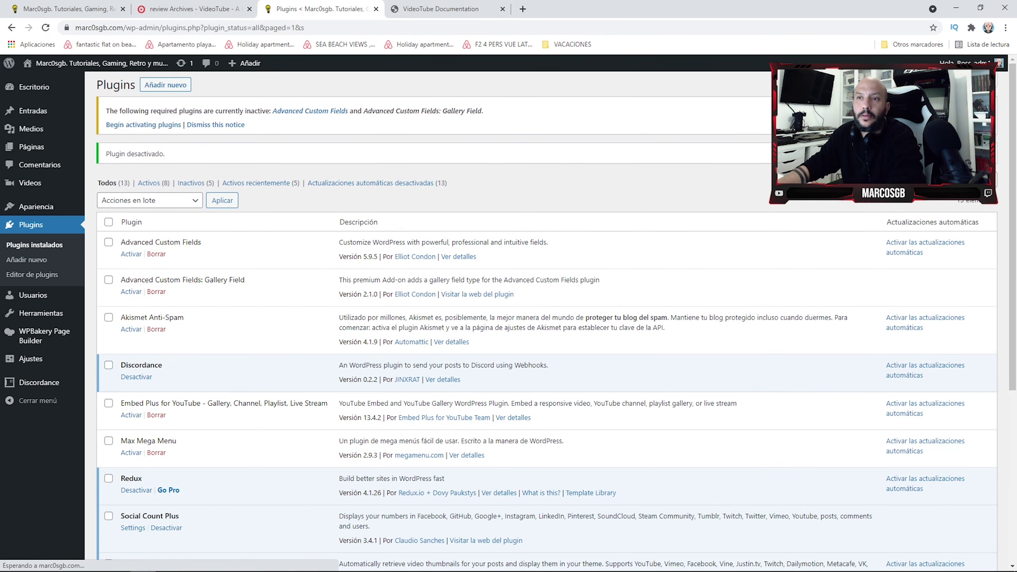
Reload the site's home page, examine its menu and Ultimos Videos section, and compare it with the VideoTube demo page.
{"action": "left_click", "coordinate": [64, 8]}
{"action": "key", "text": "F5"}
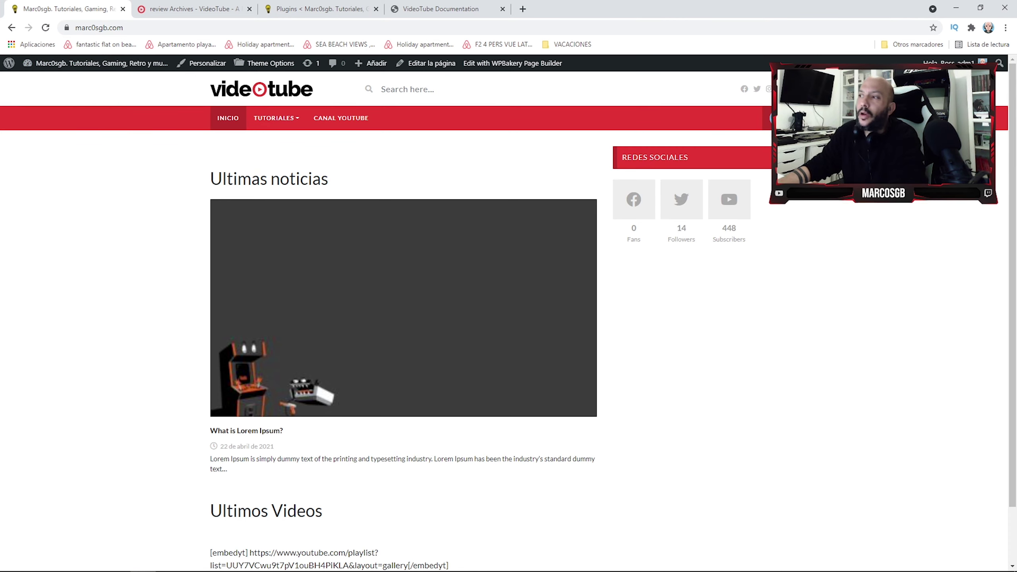
{"action": "scroll", "coordinate": [404, 307], "scroll_direction": "down", "scroll_amount": 2}
{"action": "scroll", "coordinate": [403, 308], "scroll_direction": "up", "scroll_amount": 2}
{"action": "scroll", "coordinate": [403, 308], "scroll_direction": "down", "scroll_amount": 2}
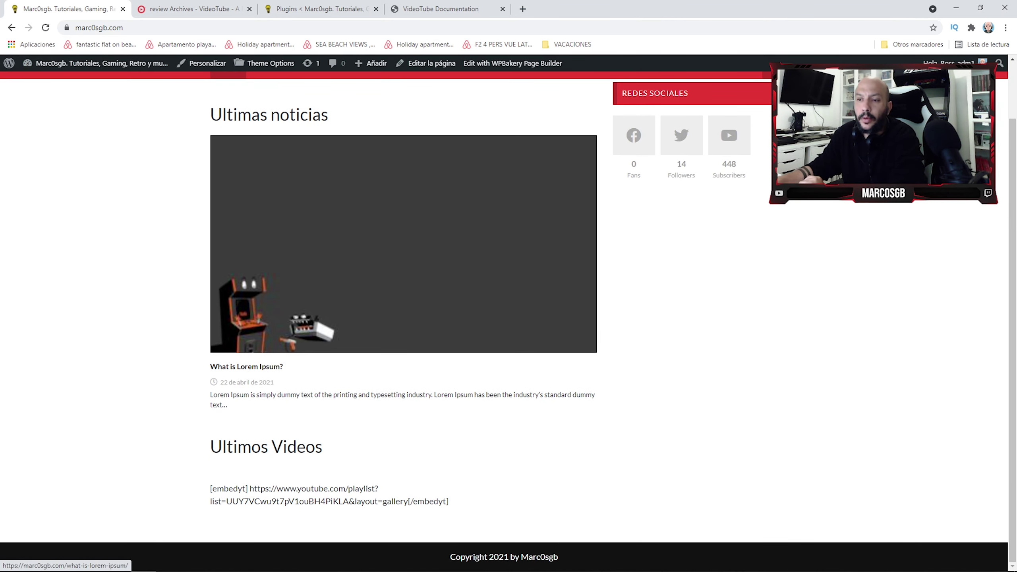
{"action": "left_click_drag", "start_coordinate": [449, 502], "coordinate": [222, 445]}
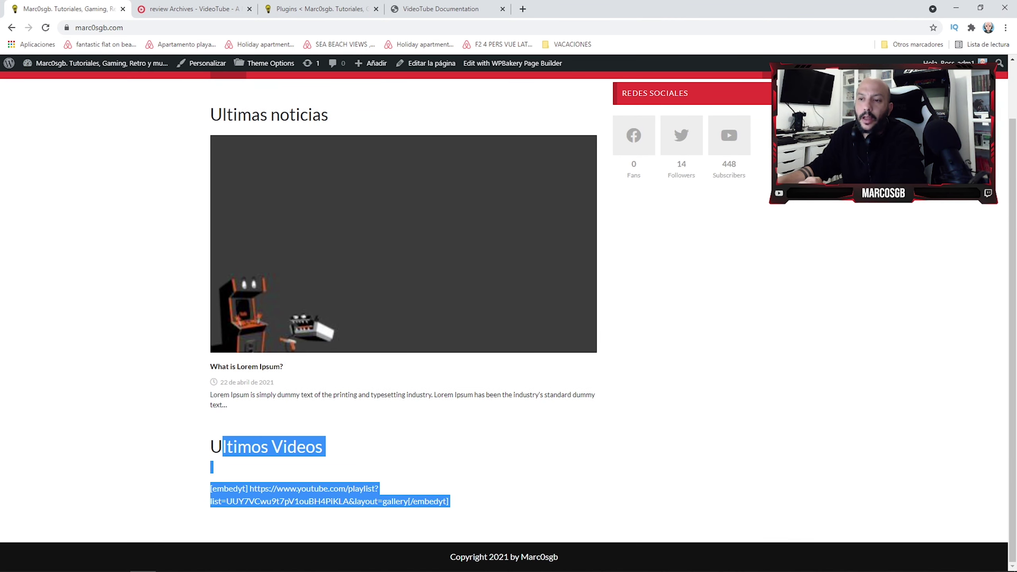
{"action": "scroll", "coordinate": [223, 446], "scroll_direction": "up", "scroll_amount": 2}
{"action": "left_click", "coordinate": [192, 8]}
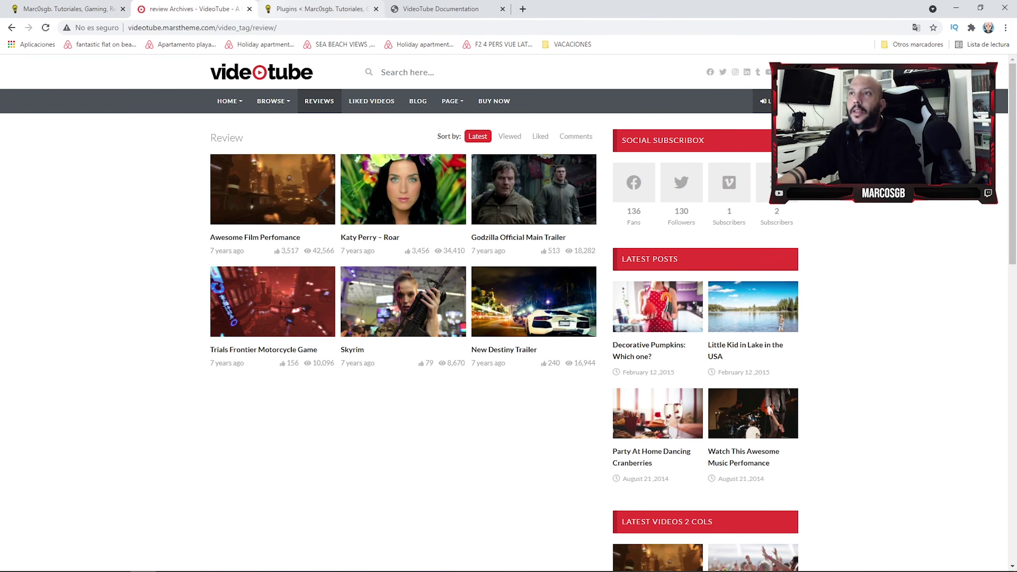
Point a red arrow at Advanced Custom Fields' Activar link on a plugins page capture, close it, and return to the VideoTube documentation.
{"action": "left_click", "coordinate": [320, 8]}
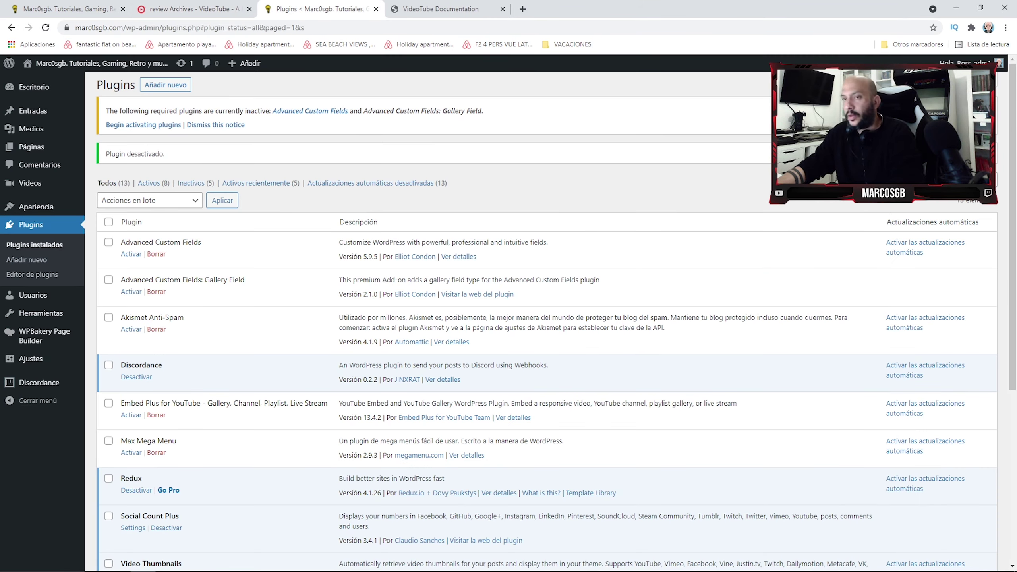
{"action": "key", "text": "Print"}
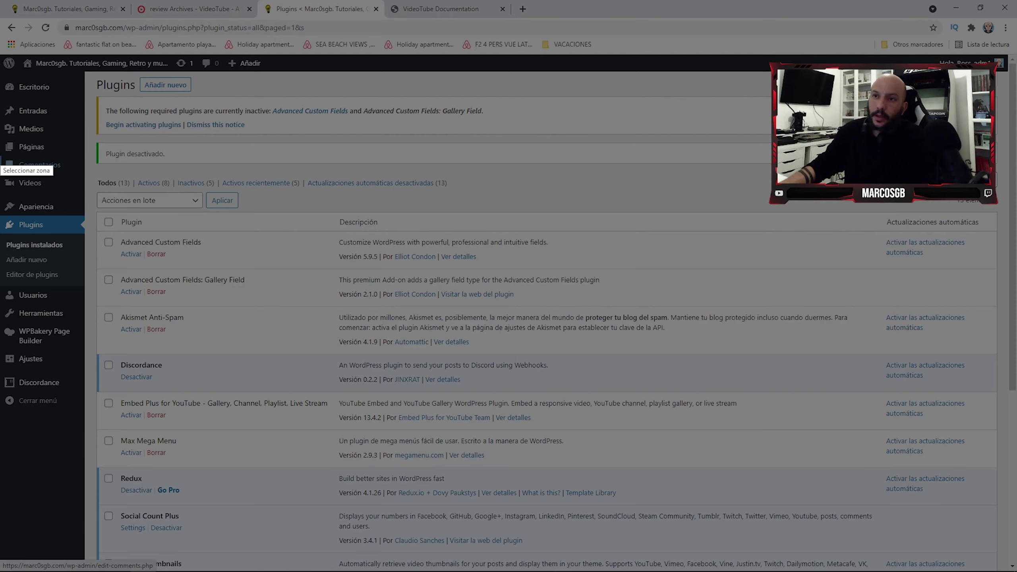
{"action": "left_click_drag", "start_coordinate": [1, 153], "coordinate": [998, 484]}
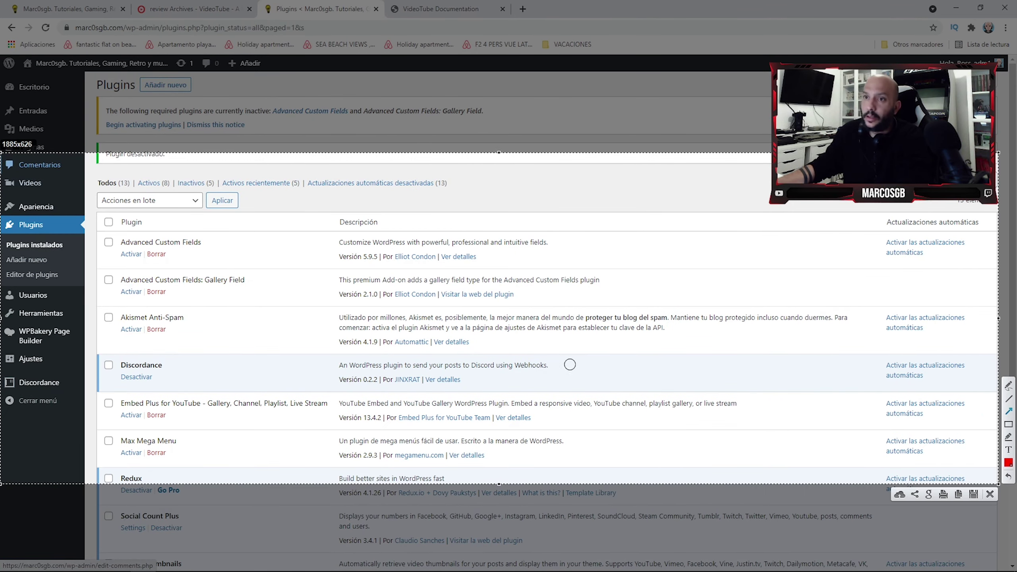
{"action": "left_click_drag", "start_coordinate": [57, 300], "coordinate": [122, 259]}
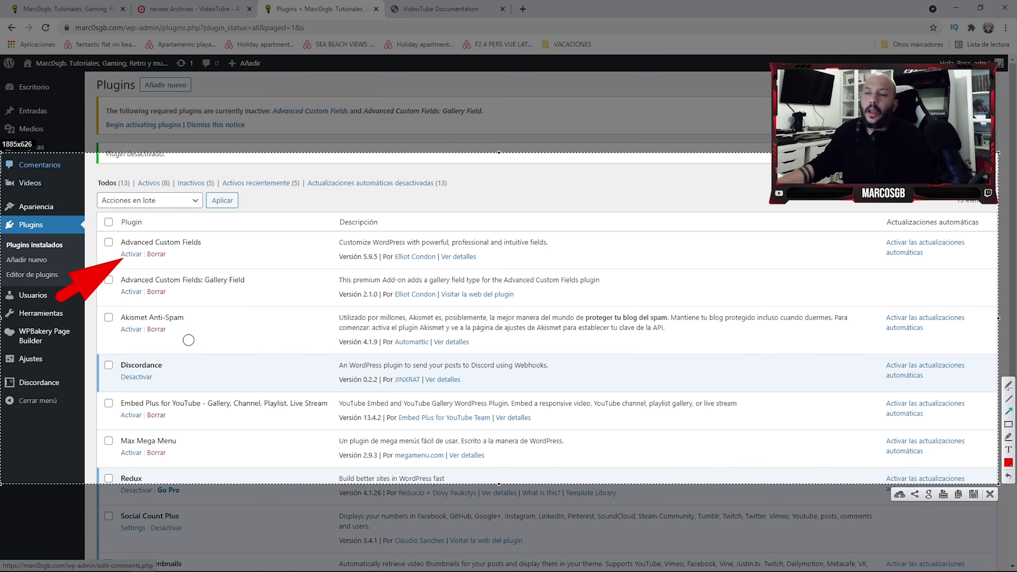
{"action": "key", "text": "Escape"}
{"action": "key", "text": "ctrl+Tab"}
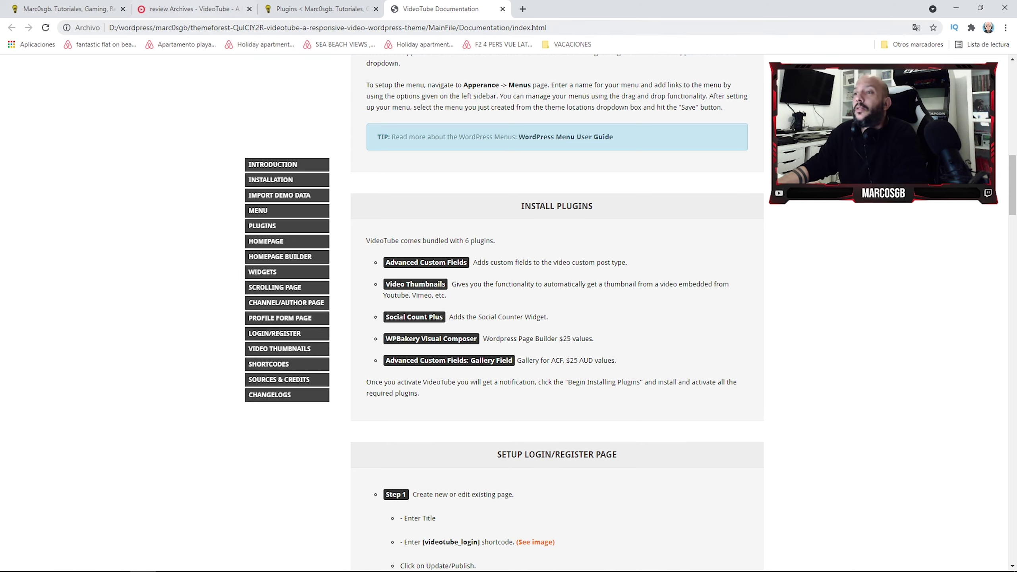
Activate the Advanced Custom Fields, Advanced Custom Fields: Gallery Field and Akismet Anti-Spam plugins on the site's plugins page.
{"action": "left_click", "coordinate": [202, 9]}
{"action": "left_click", "coordinate": [320, 9]}
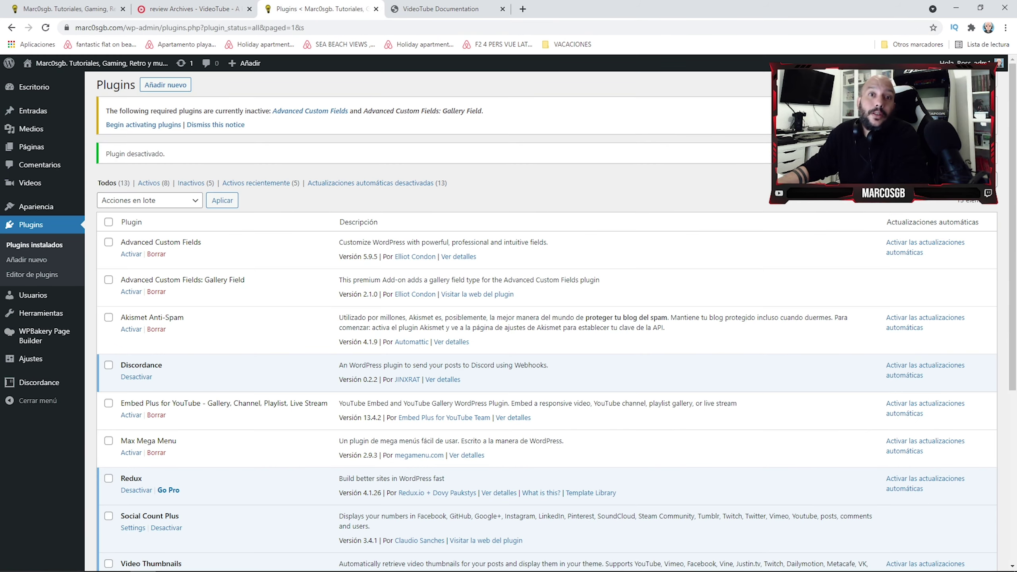
{"action": "left_click", "coordinate": [131, 253]}
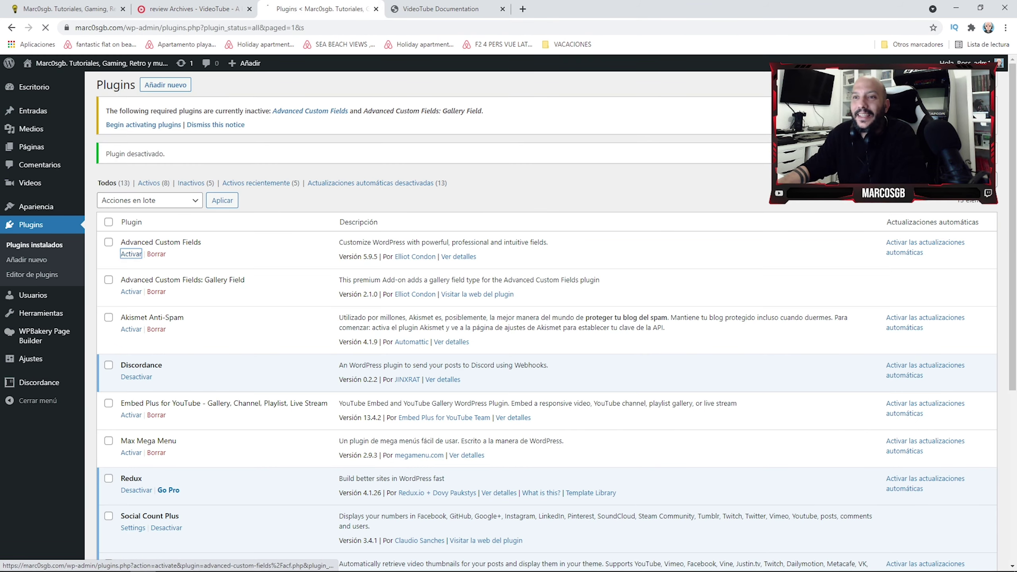
{"action": "left_click", "coordinate": [131, 292]}
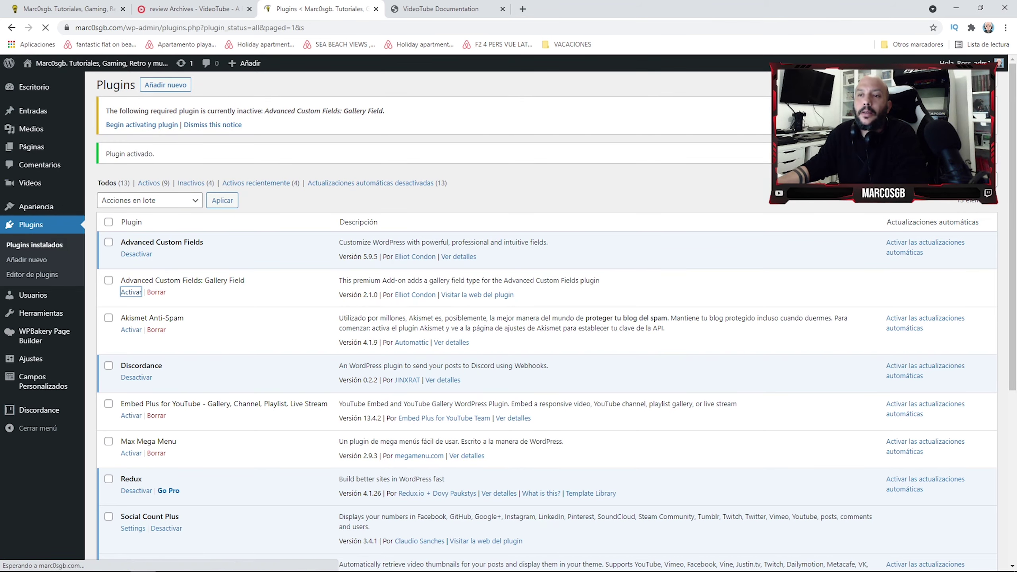
{"action": "left_click", "coordinate": [132, 283]}
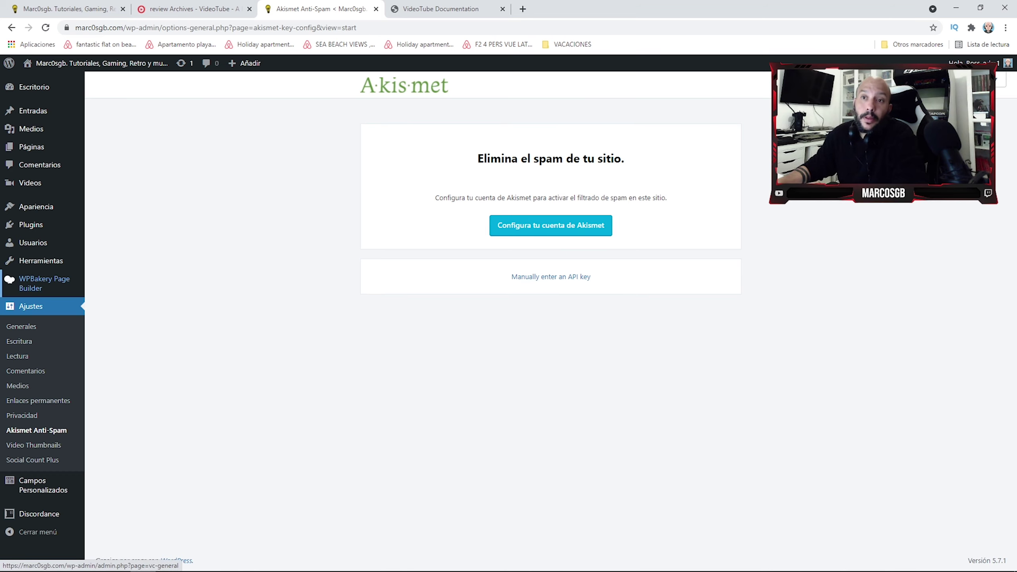
Return to the installed plugins list and activate Embed Plus for YouTube and Max Mega Menu.
{"action": "mouse_move", "coordinate": [36, 224]}
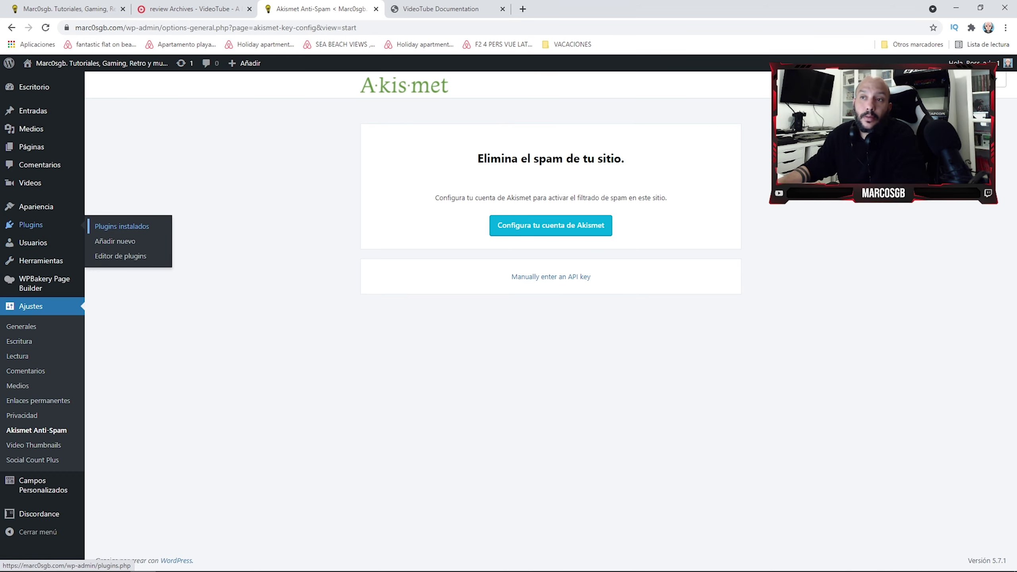
{"action": "left_click", "coordinate": [121, 226]}
{"action": "left_click", "coordinate": [131, 386]}
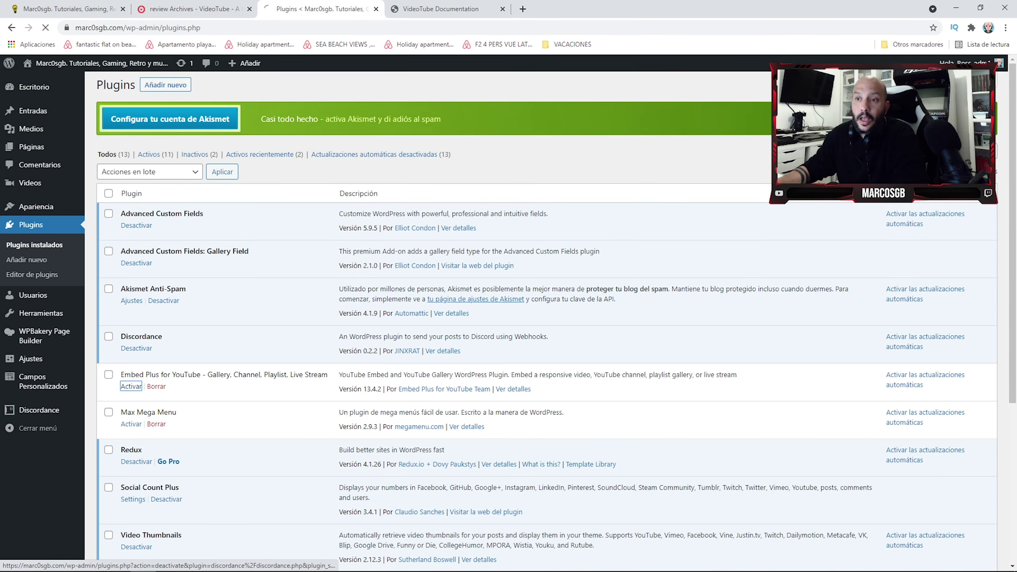
{"action": "left_click", "coordinate": [131, 453]}
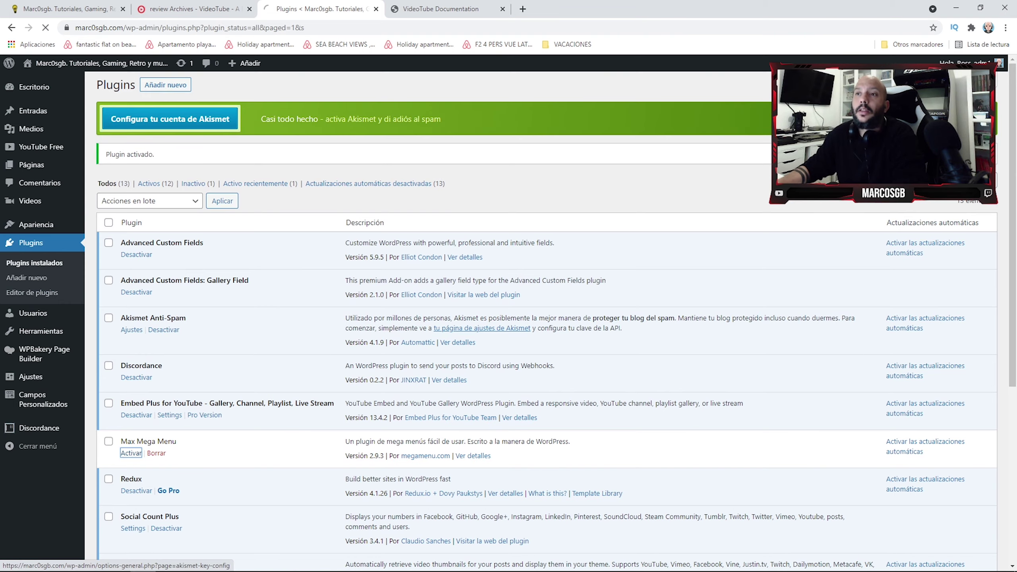
Review the installed plugins list and check it against the bundled plugins in the VideoTube documentation.
{"action": "scroll", "coordinate": [132, 452], "scroll_direction": "down", "scroll_amount": 6}
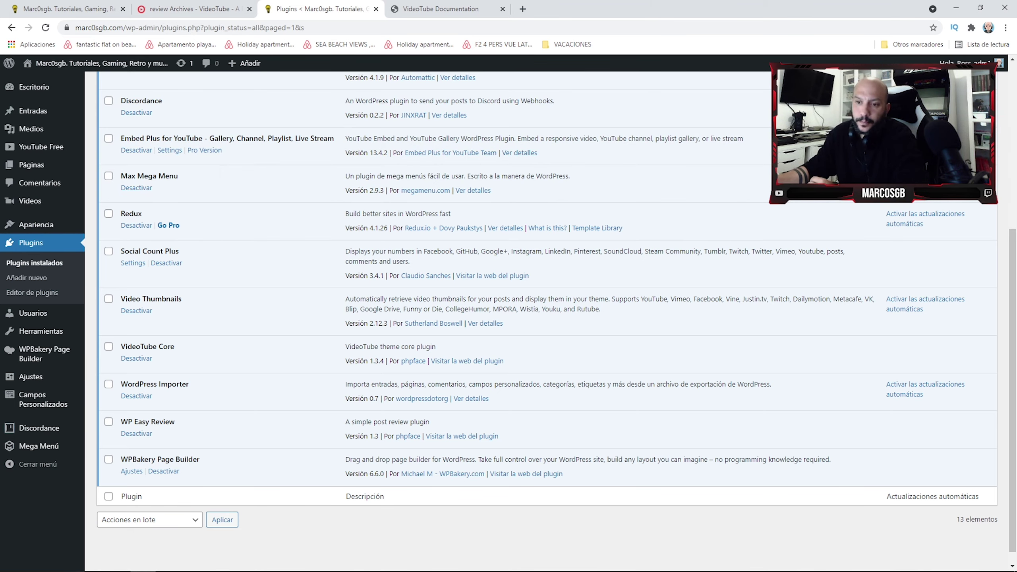
{"action": "scroll", "coordinate": [521, 321], "scroll_direction": "down", "scroll_amount": 1}
{"action": "mouse_move", "coordinate": [168, 561]}
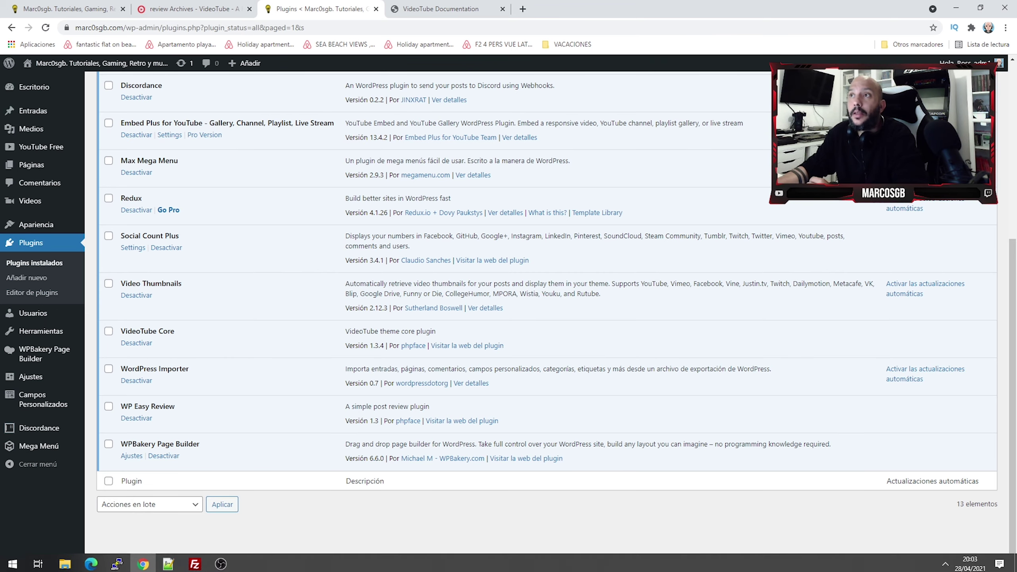
{"action": "key", "text": "ctrl+Tab"}
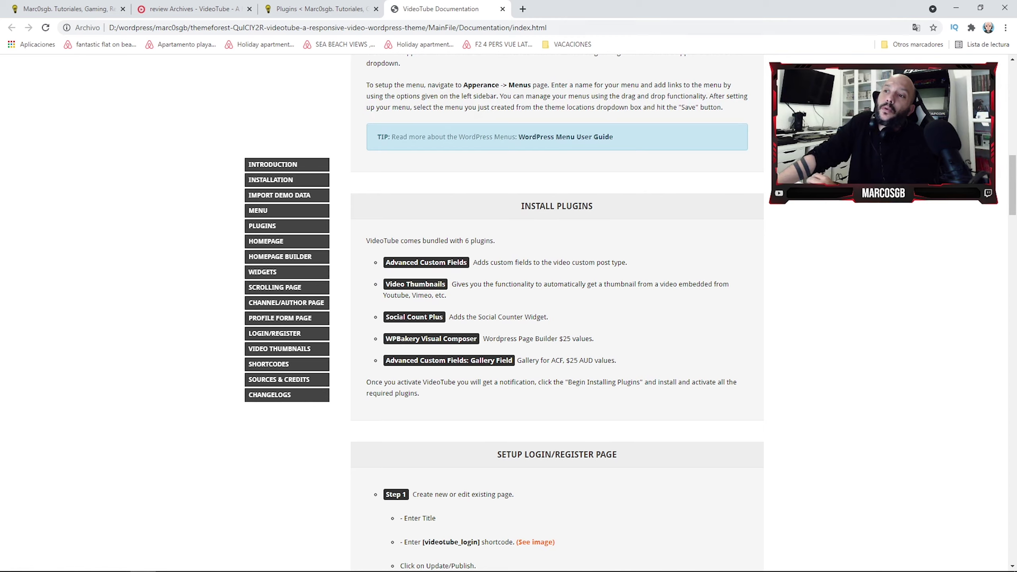
{"action": "key", "text": "ctrl+shift+Tab"}
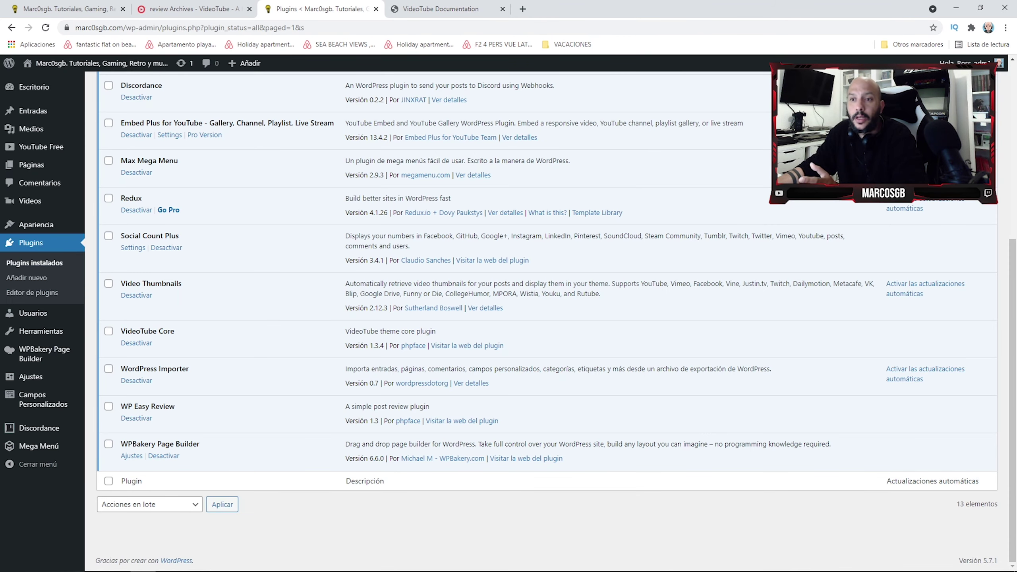
{"action": "scroll", "coordinate": [556, 320], "scroll_direction": "up", "scroll_amount": 1}
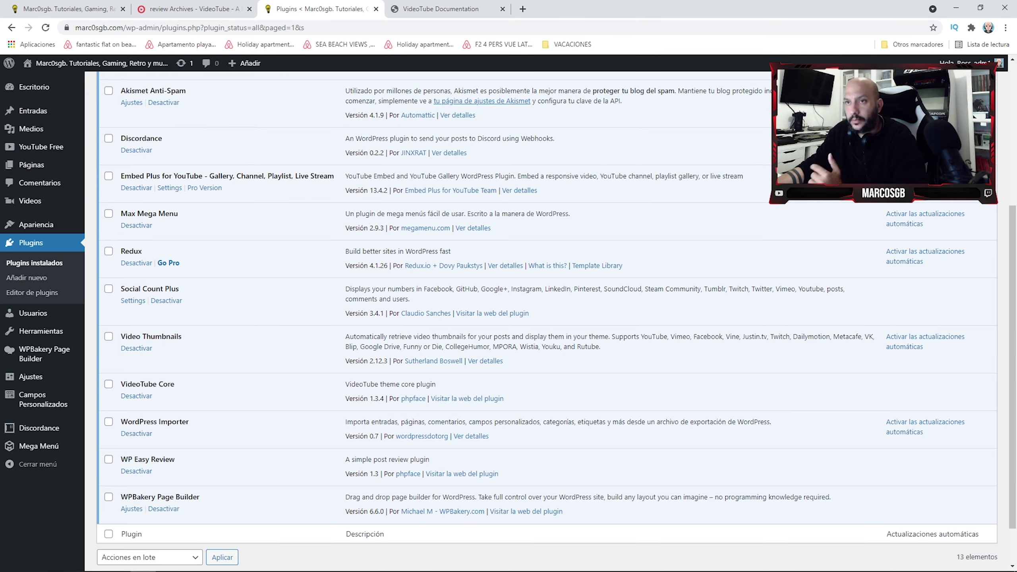
{"action": "scroll", "coordinate": [557, 321], "scroll_direction": "up", "scroll_amount": 1}
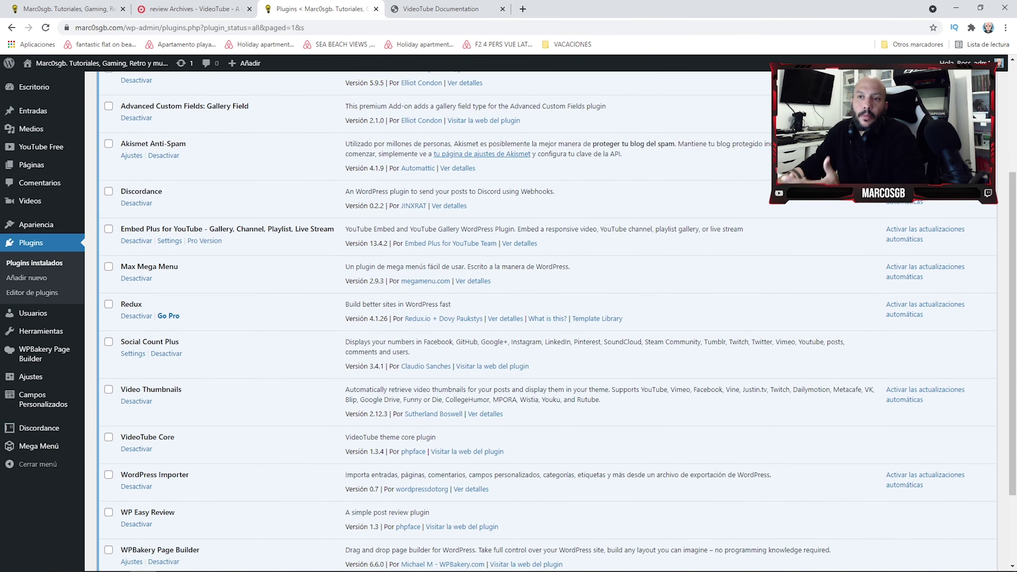
{"action": "scroll", "coordinate": [35, 225], "scroll_direction": "up", "scroll_amount": 1}
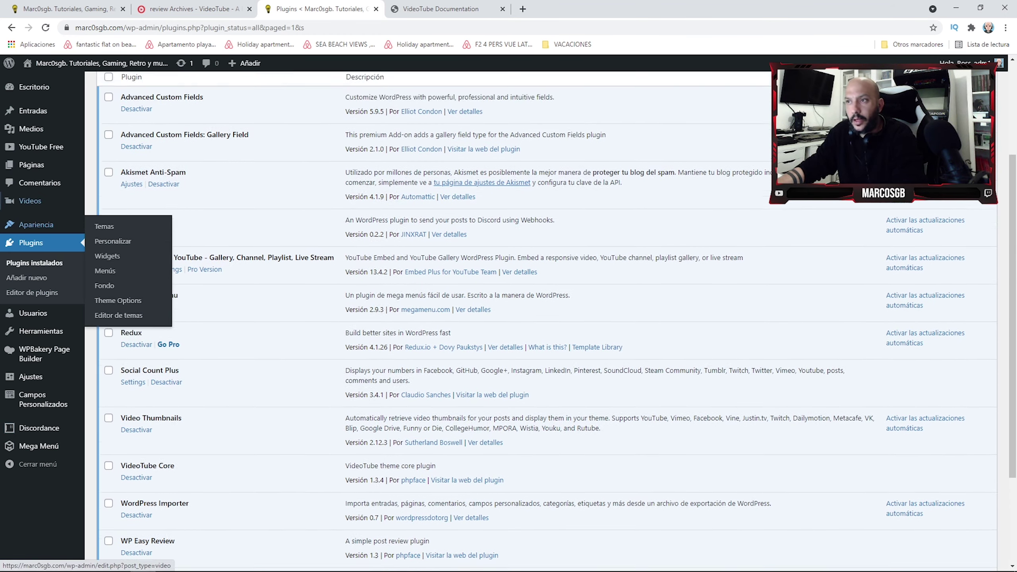
Frame the Embed Plus and Max Mega Menu rows in red on a screen capture, point an arrow at Embed Plus' Settings link, and close it.
{"action": "key", "text": "Print"}
{"action": "key", "text": "Escape"}
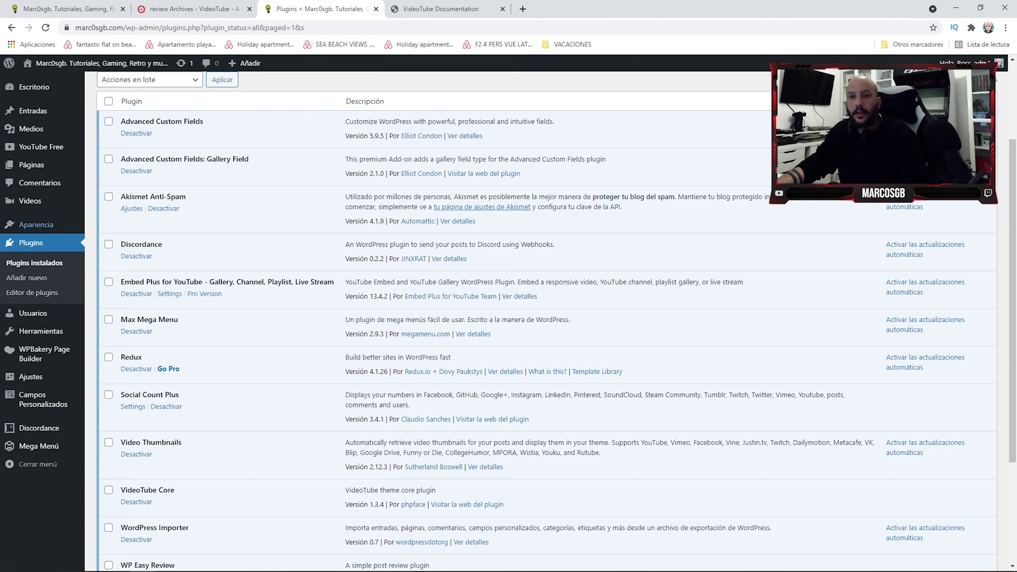
{"action": "mouse_move", "coordinate": [36, 225]}
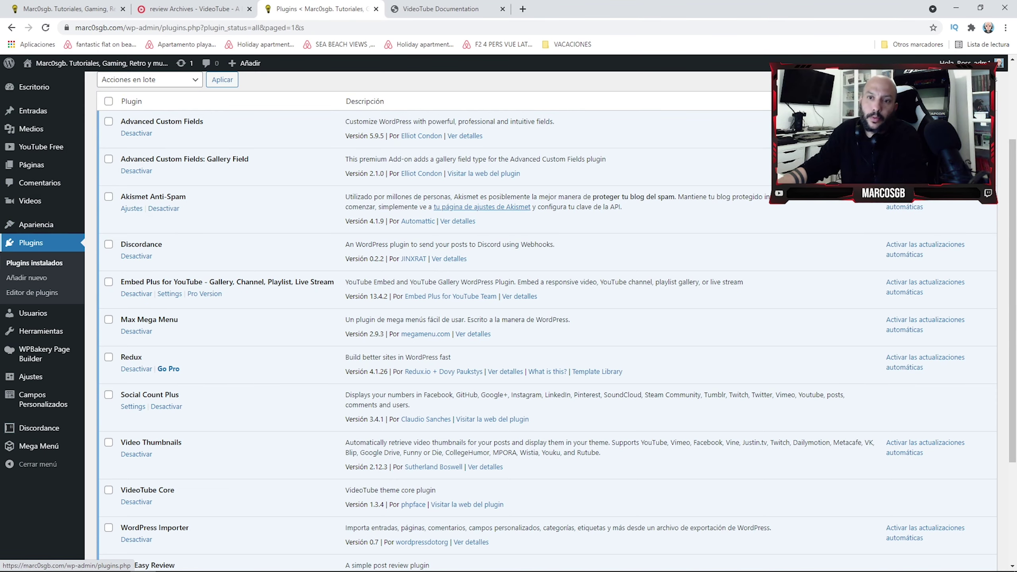
{"action": "key", "text": "Print"}
{"action": "left_click_drag", "start_coordinate": [0, 211], "coordinate": [437, 380]}
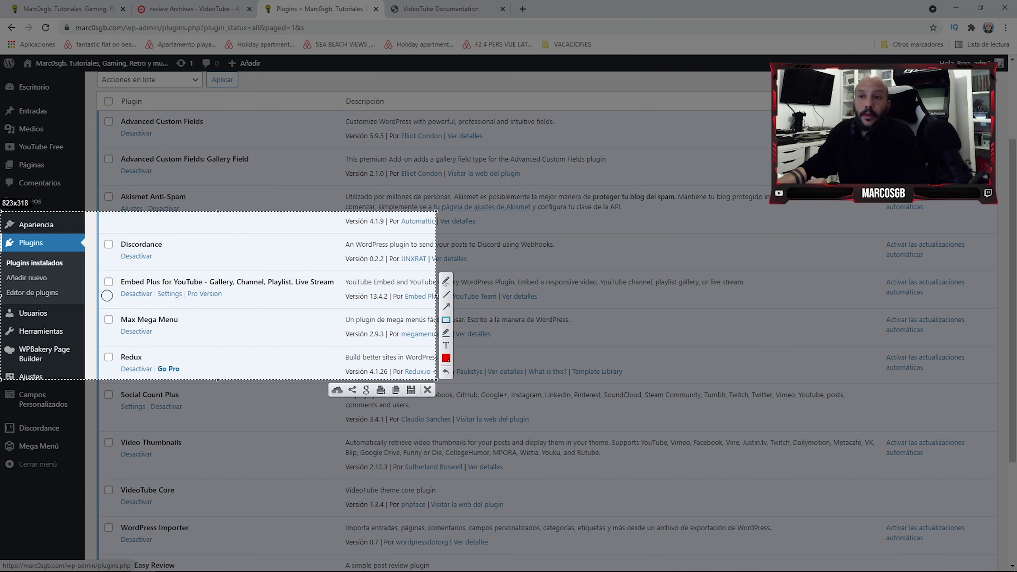
{"action": "mouse_move", "coordinate": [89, 267]}
{"action": "left_mouse_down"}
{"action": "mouse_move", "coordinate": [240, 310]}
{"action": "mouse_move", "coordinate": [374, 323]}
{"action": "mouse_move", "coordinate": [397, 348]}
{"action": "left_mouse_up"}
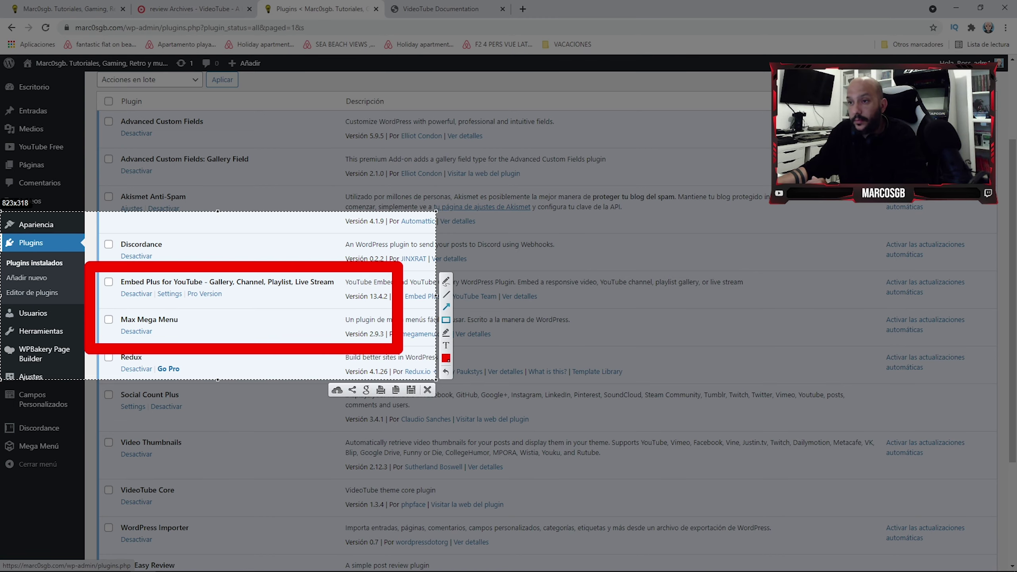
{"action": "left_click", "coordinate": [445, 307]}
{"action": "left_click_drag", "start_coordinate": [123, 330], "coordinate": [171, 295]}
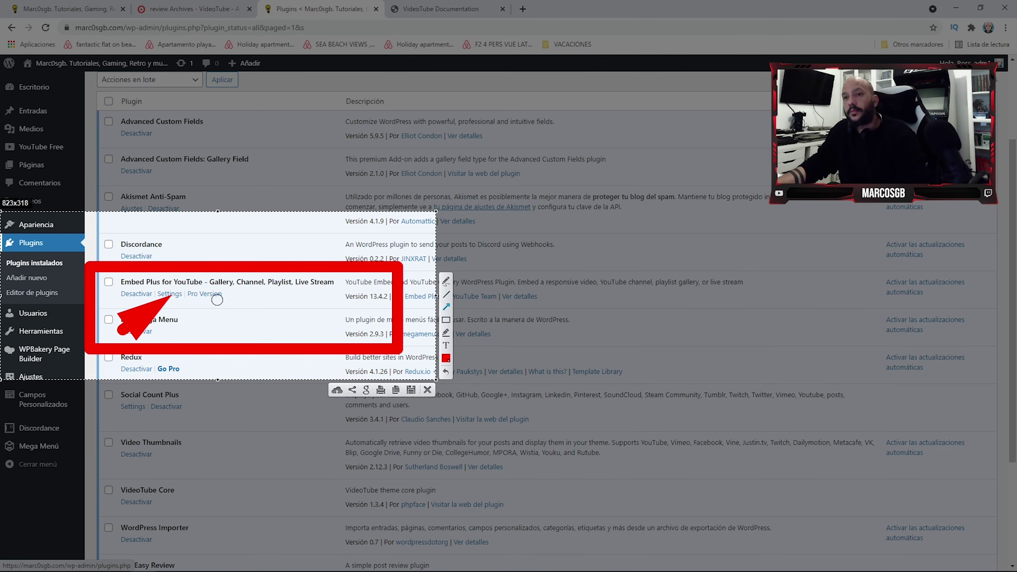
{"action": "key", "text": "Escape"}
Open the Embed Plus for YouTube settings, look over the default options, and show the gallery settings.
{"action": "left_click", "coordinate": [169, 294]}
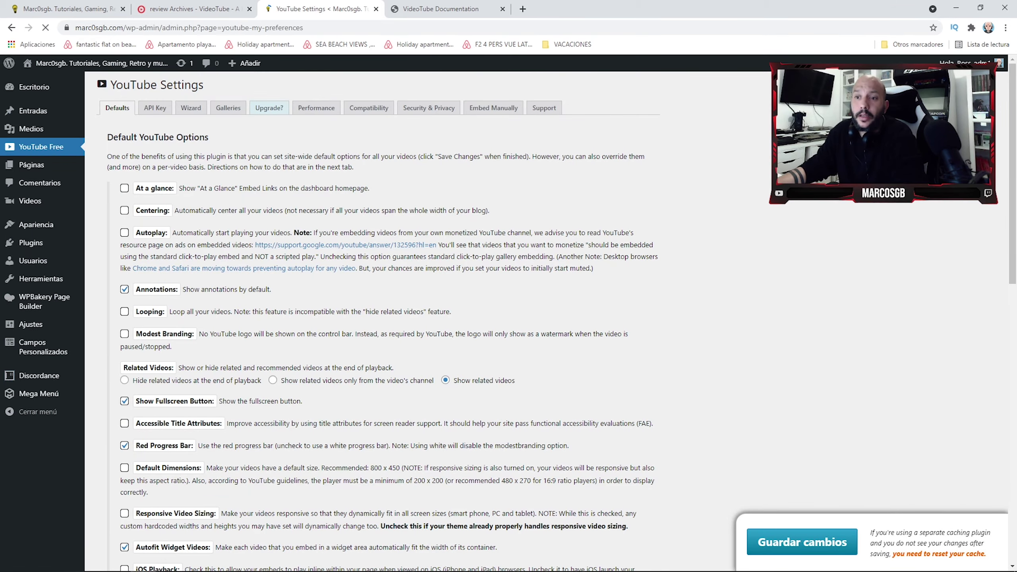
{"action": "scroll", "coordinate": [378, 321], "scroll_direction": "down", "scroll_amount": 4}
{"action": "scroll", "coordinate": [378, 321], "scroll_direction": "up", "scroll_amount": 4}
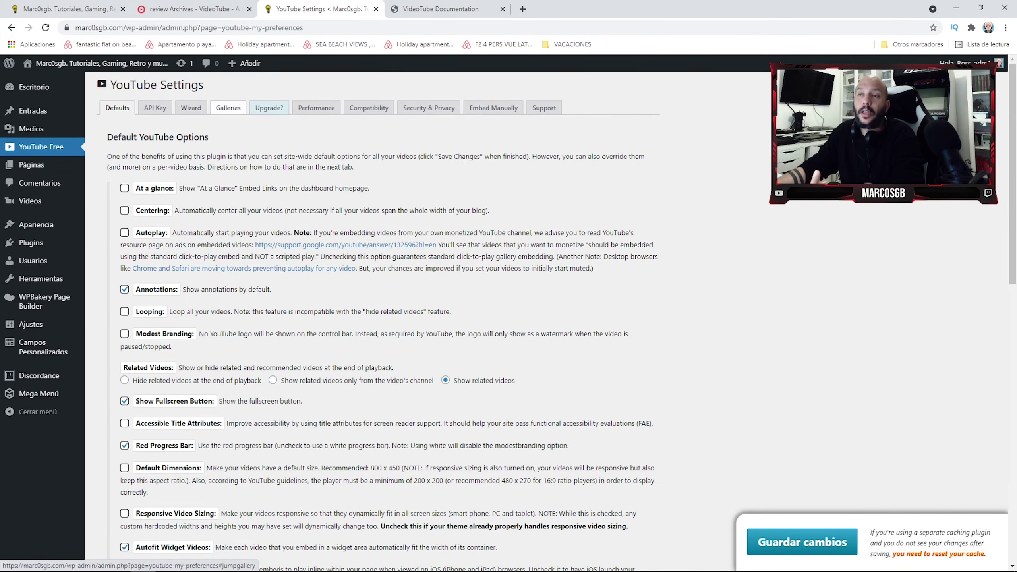
{"action": "left_click", "coordinate": [228, 107]}
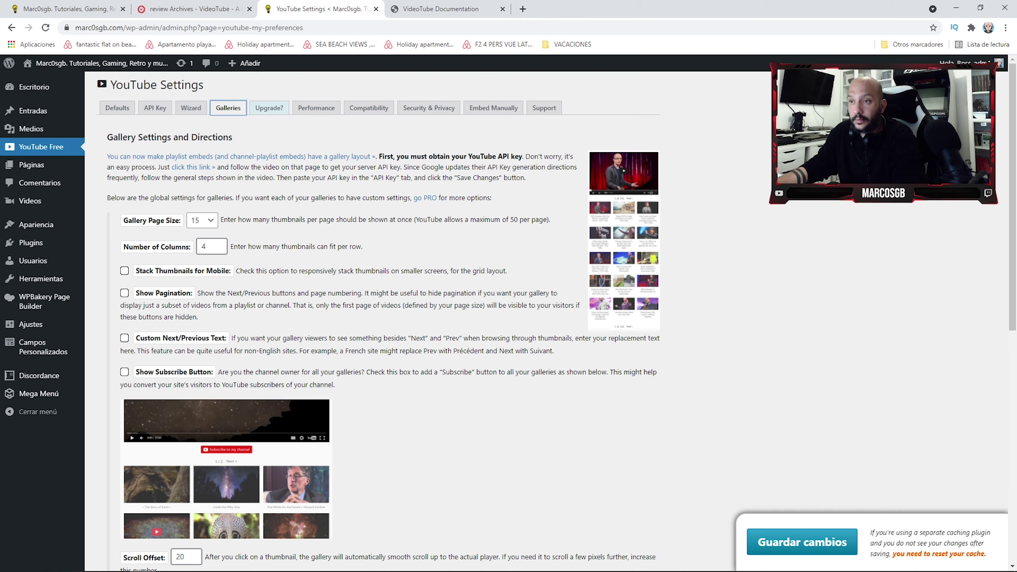
Enable Stack Thumbnails for Mobile in the gallery settings, look over the remaining gallery options, and save the changes.
{"action": "left_click", "coordinate": [123, 271]}
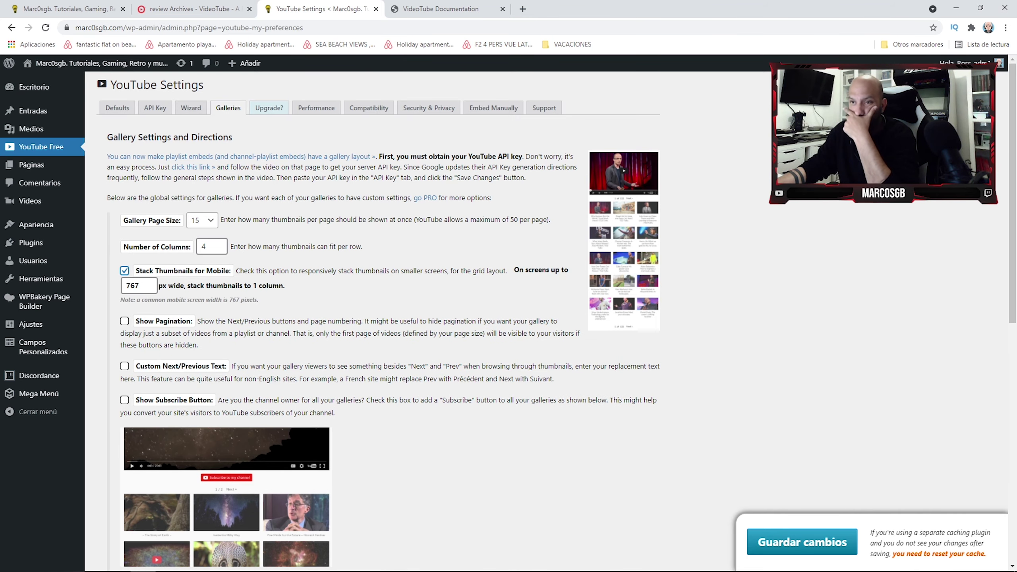
{"action": "scroll", "coordinate": [384, 321], "scroll_direction": "down", "scroll_amount": 5}
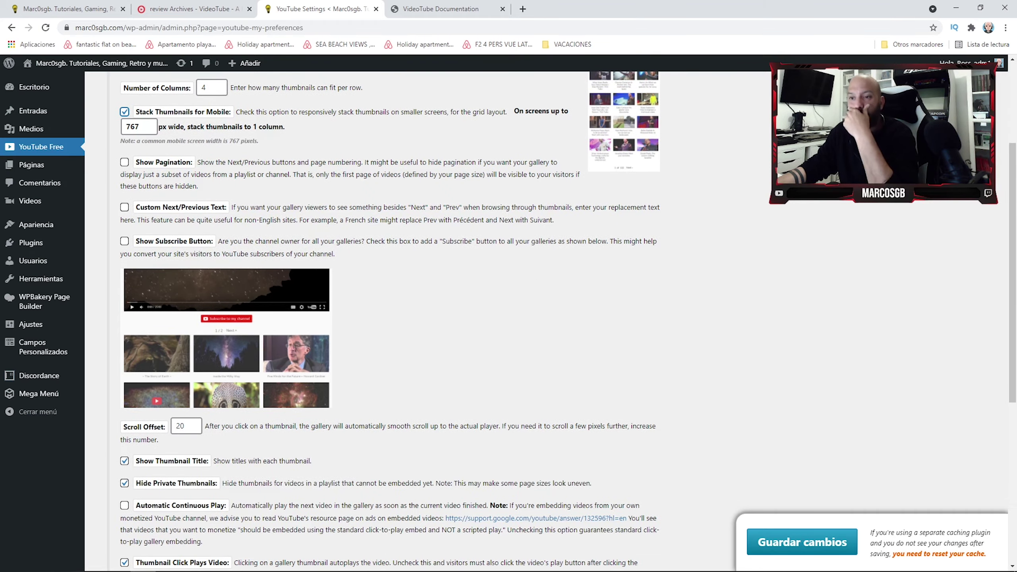
{"action": "scroll", "coordinate": [385, 320], "scroll_direction": "down", "scroll_amount": 5}
{"action": "scroll", "coordinate": [385, 321], "scroll_direction": "up", "scroll_amount": 10}
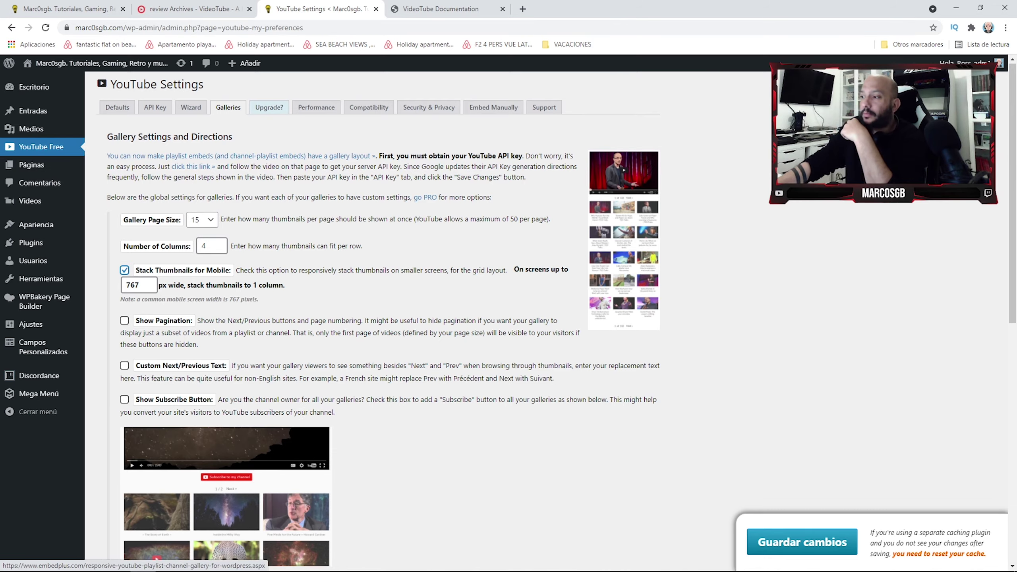
{"action": "scroll", "coordinate": [384, 321], "scroll_direction": "down", "scroll_amount": 12}
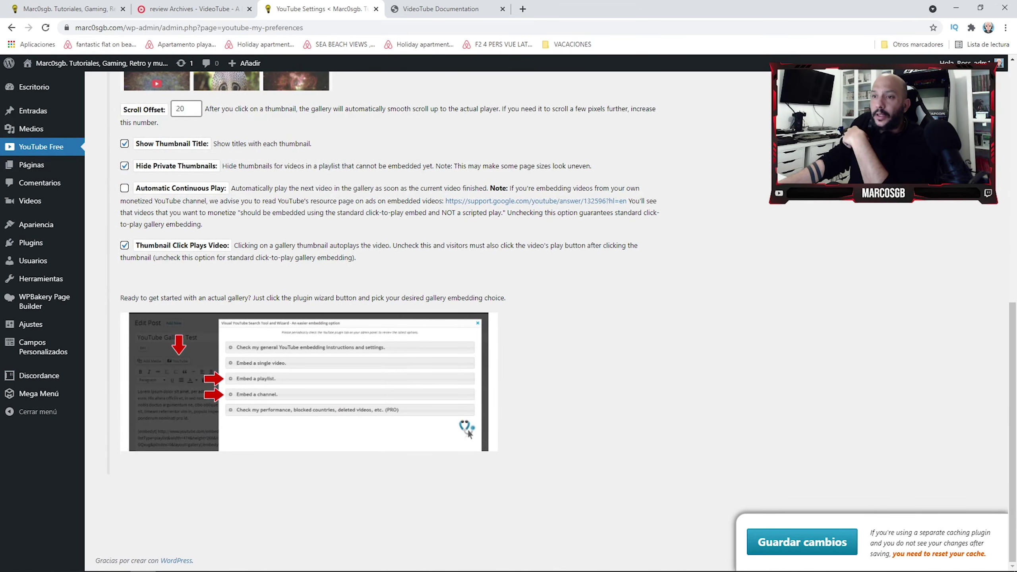
{"action": "left_click", "coordinate": [802, 542]}
{"action": "key", "text": "Return"}
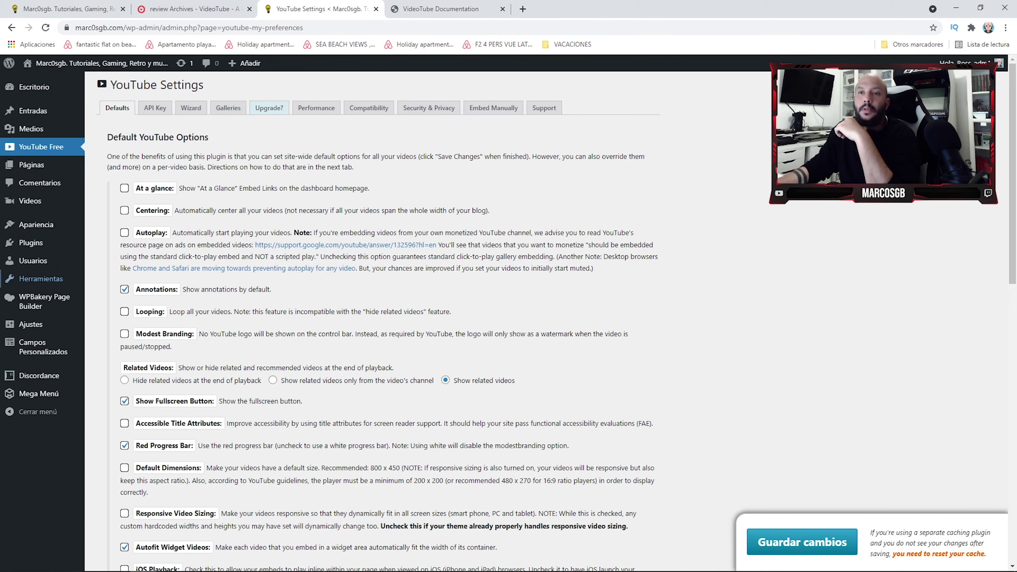
Reopen the installed plugins list, then compare the VideoTube demo's navigation menu with the Tutoriales dropdown on the site's home page.
{"action": "left_click", "coordinate": [31, 242]}
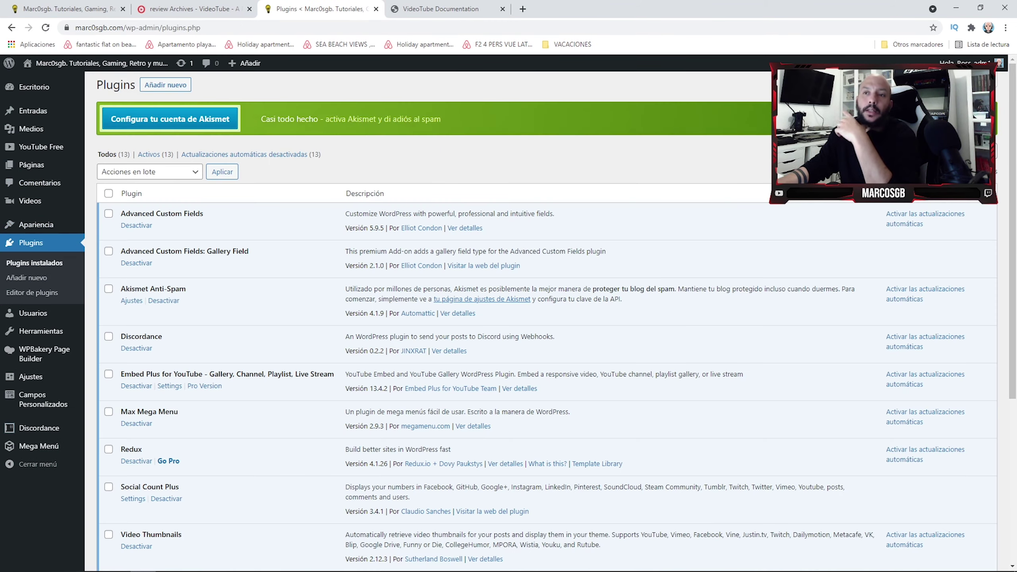
{"action": "scroll", "coordinate": [544, 320], "scroll_direction": "down", "scroll_amount": 5}
{"action": "left_click", "coordinate": [193, 9]}
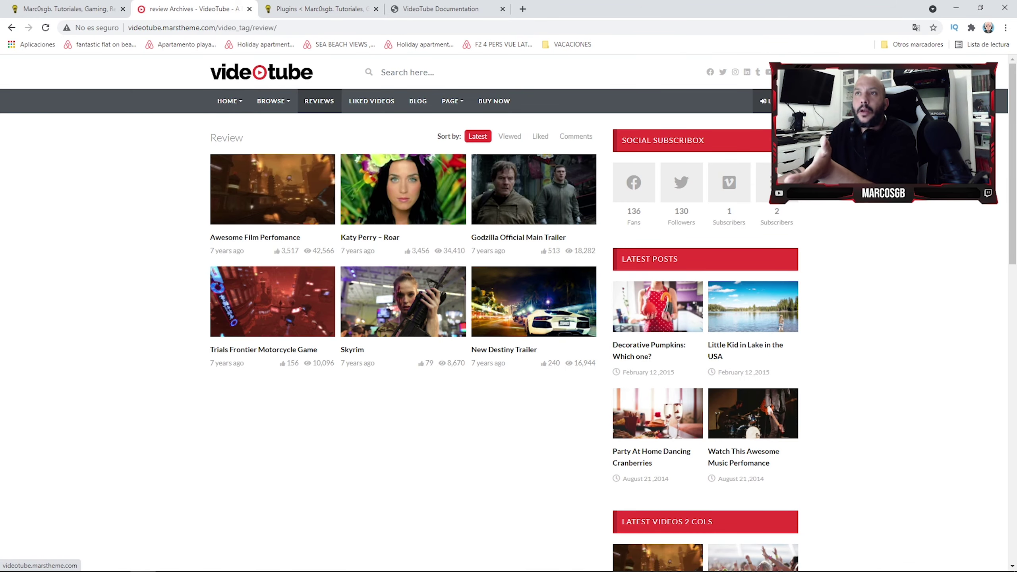
{"action": "mouse_move", "coordinate": [273, 101]}
{"action": "left_click", "coordinate": [320, 9]}
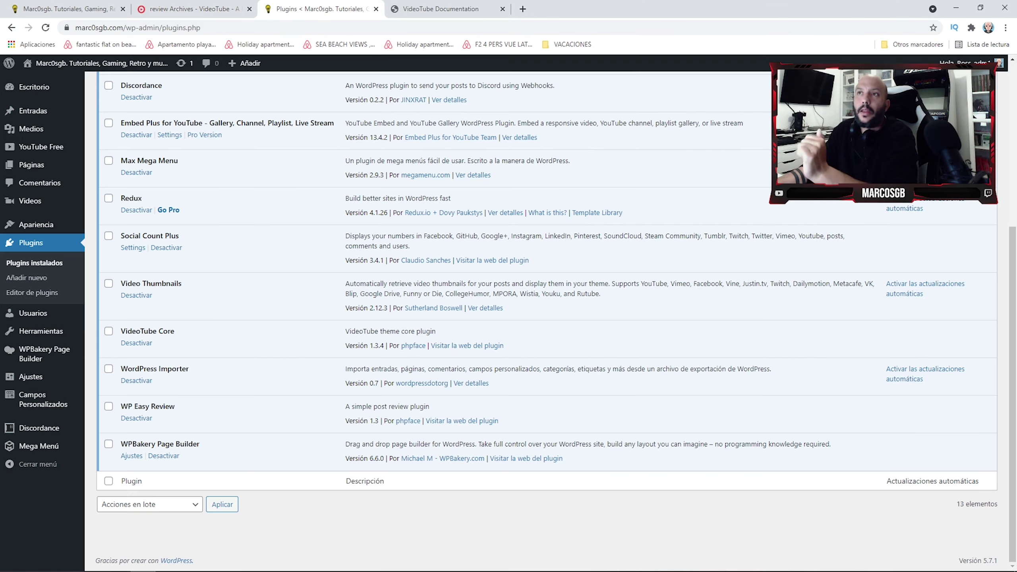
{"action": "left_click", "coordinate": [68, 9]}
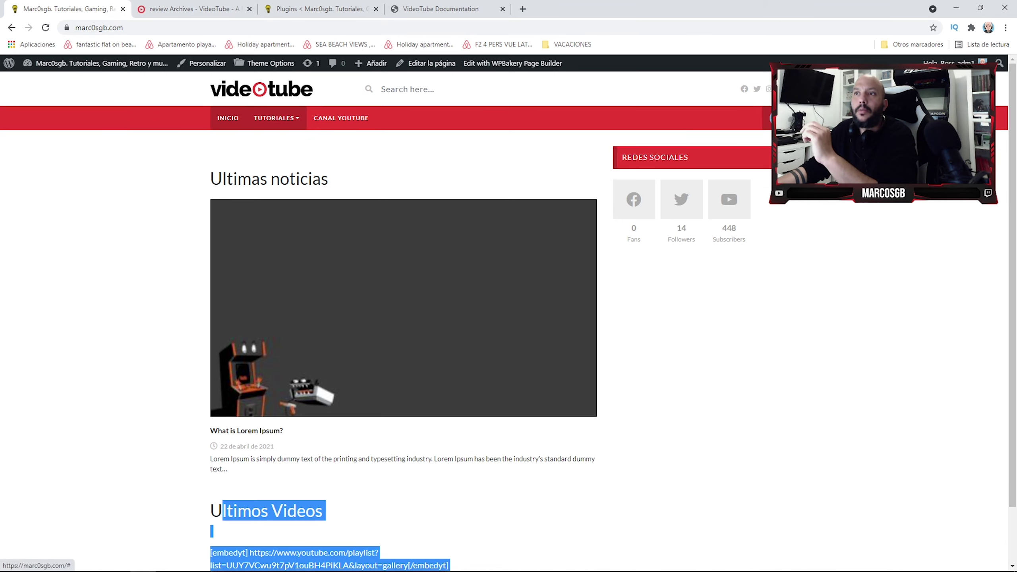
{"action": "mouse_move", "coordinate": [276, 118]}
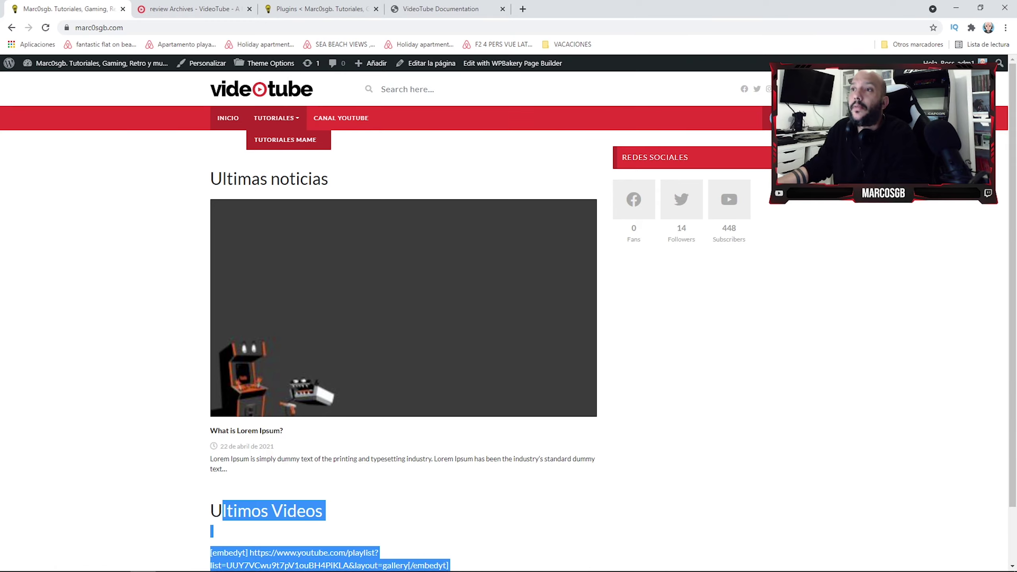
Return to the installed plugins list and deactivate Max Mega Menu.
{"action": "key", "text": "ctrl+Tab"}
{"action": "key", "text": "ctrl+Tab"}
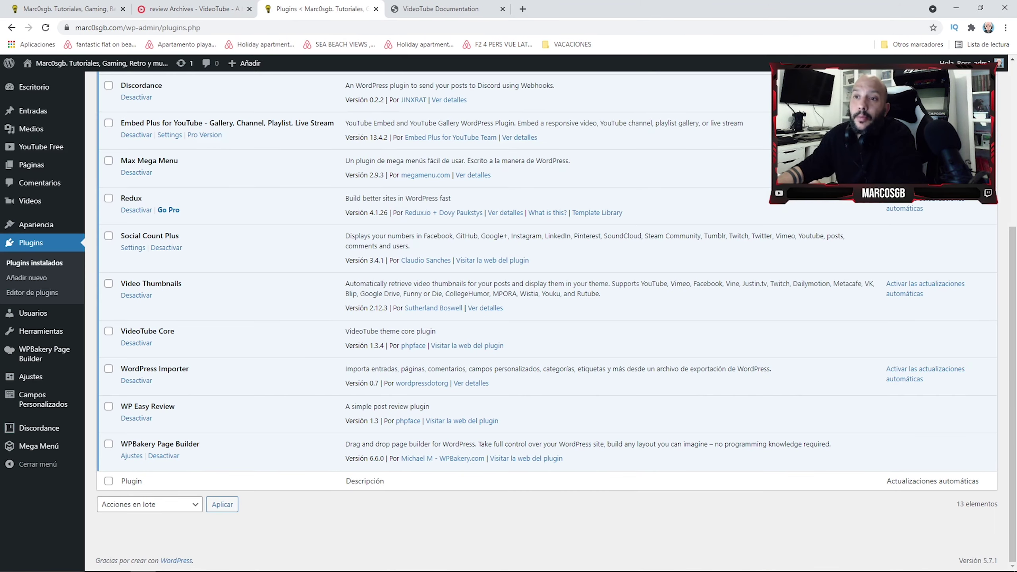
{"action": "scroll", "coordinate": [547, 319], "scroll_direction": "up", "scroll_amount": 3}
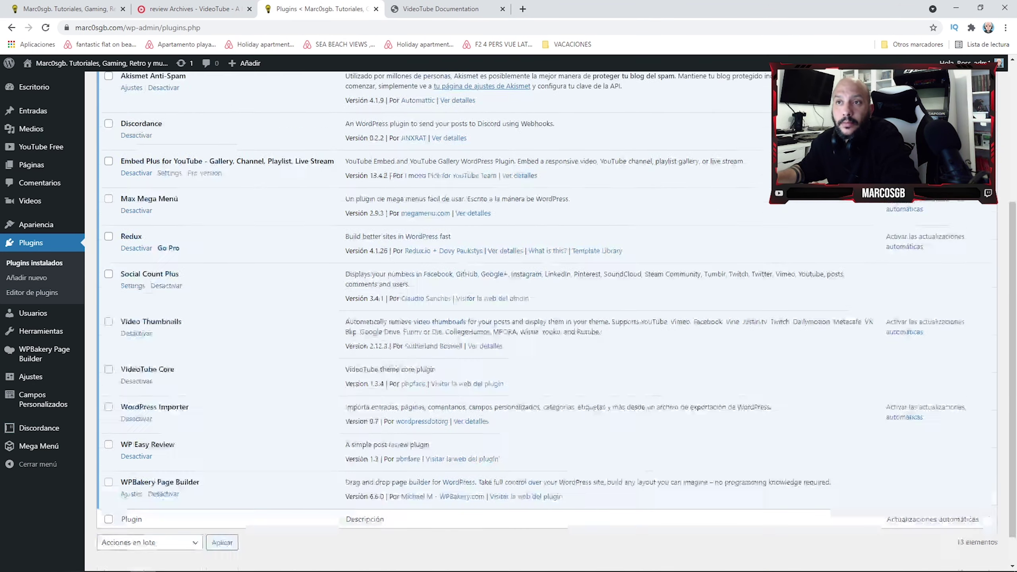
{"action": "left_click", "coordinate": [136, 278]}
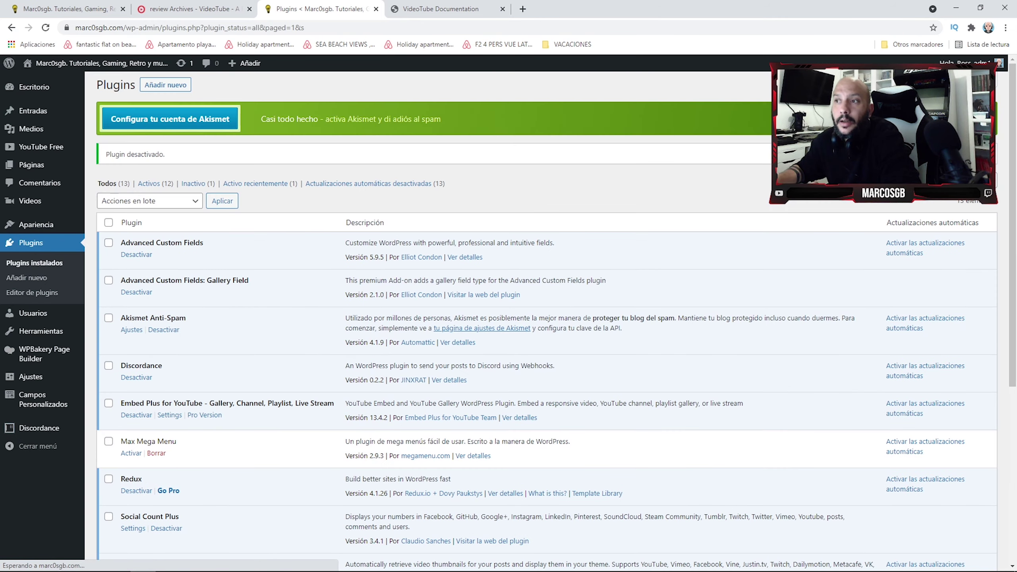
Reload the site's home page to check its navigation menu without Max Mega Menu, and return to the installed plugins list.
{"action": "key", "text": "ctrl+1"}
{"action": "key", "text": "F5"}
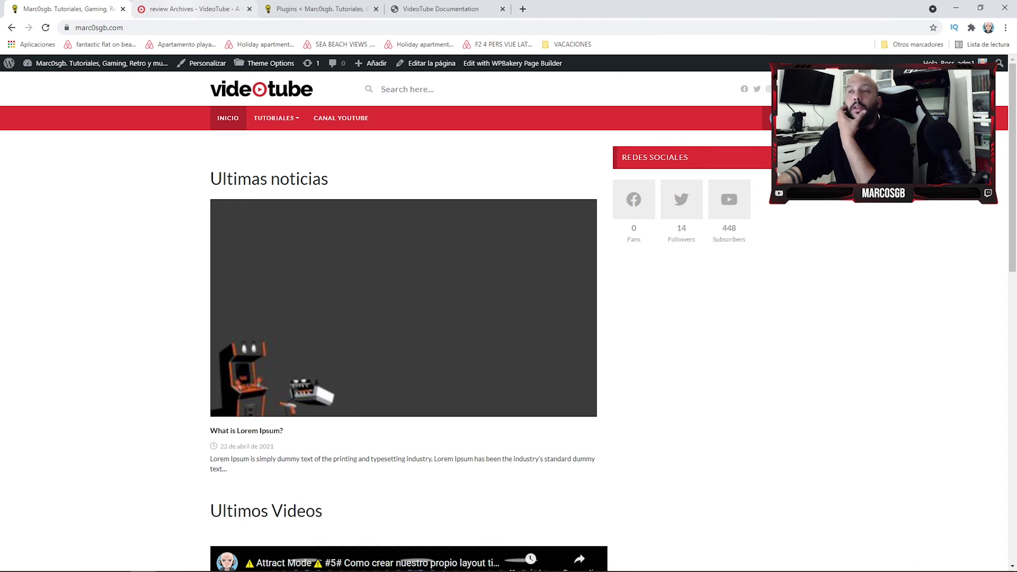
{"action": "key", "text": "ctrl+3"}
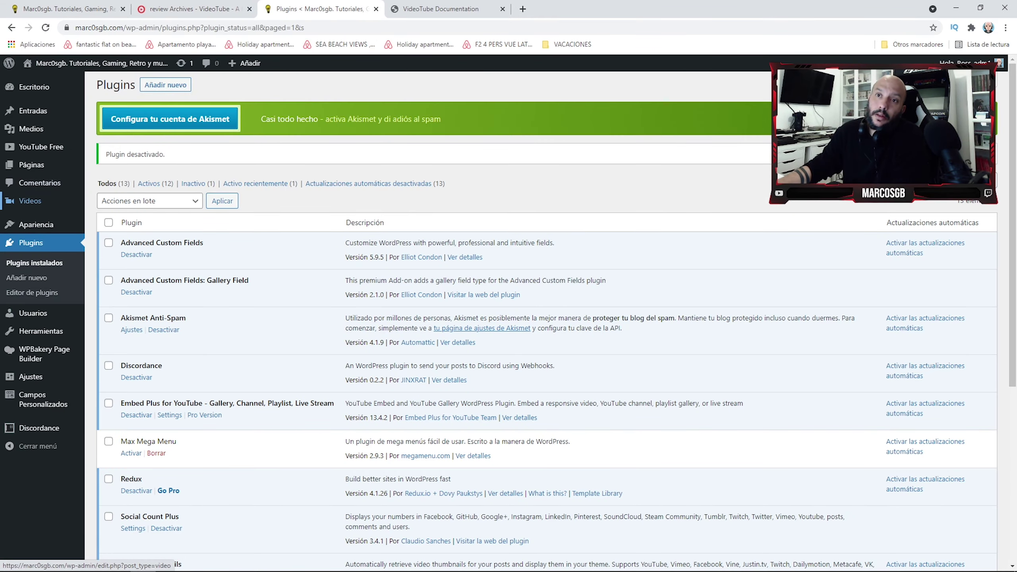
Mark the Añadir nuevo plugin option with a red rectangle and an arrow in a screen capture, and discard the capture.
{"action": "key", "text": "Print"}
{"action": "left_click_drag", "start_coordinate": [0, 214], "coordinate": [306, 310]}
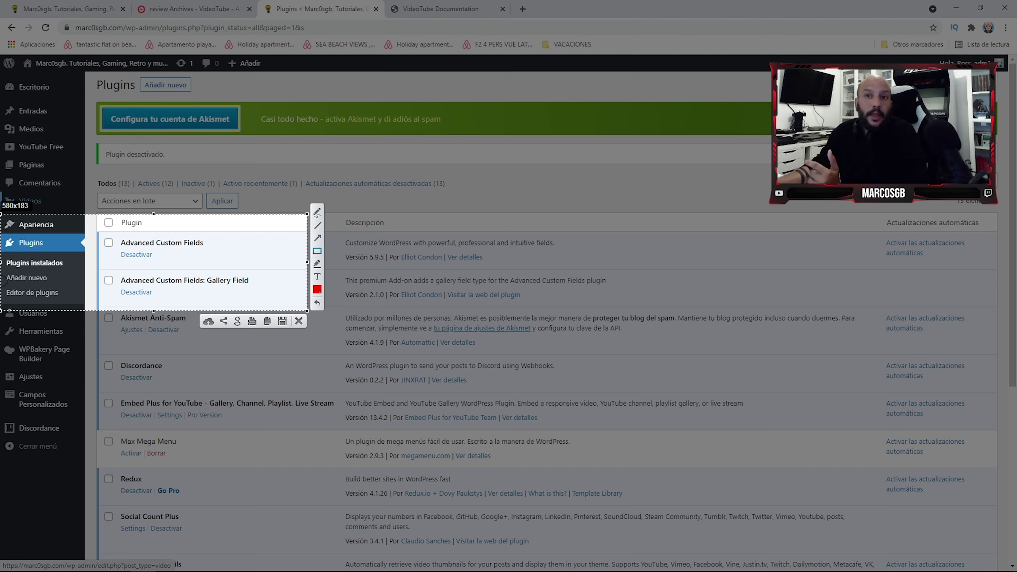
{"action": "left_click_drag", "start_coordinate": [5, 261], "coordinate": [80, 297]}
{"action": "left_click", "coordinate": [317, 237]}
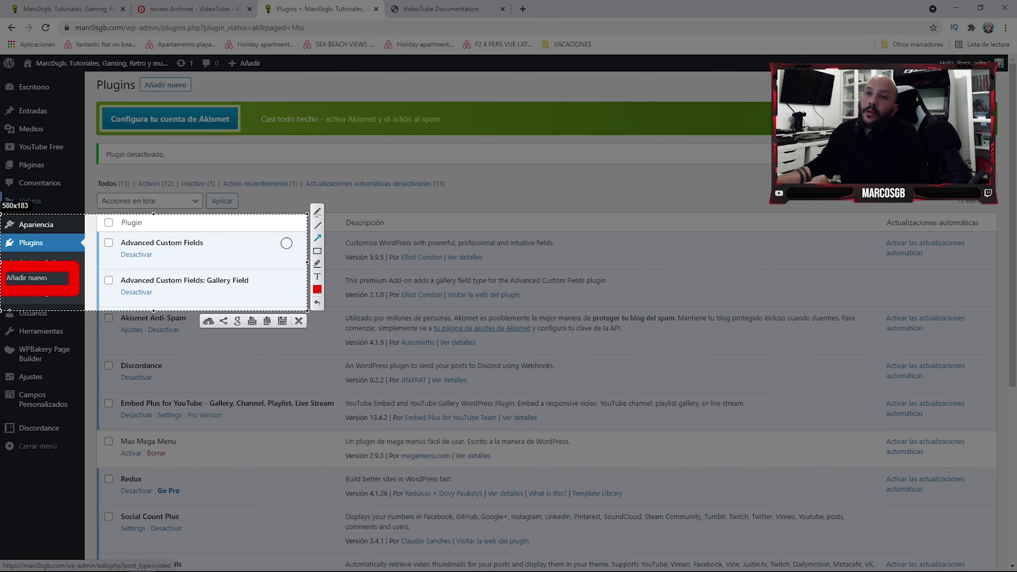
{"action": "mouse_move", "coordinate": [195, 255]}
{"action": "left_mouse_down"}
{"action": "mouse_move", "coordinate": [68, 280]}
{"action": "mouse_move", "coordinate": [78, 279]}
{"action": "left_mouse_up"}
{"action": "key", "text": "Escape"}
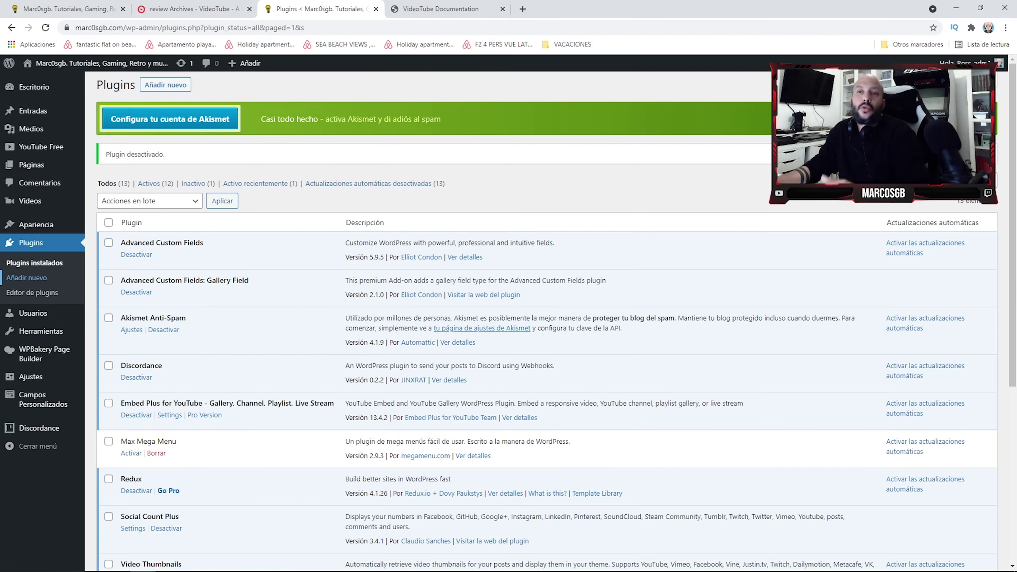
Open the page for adding plugins and point a red arrow at Subir plugin in a copied screen capture.
{"action": "left_click", "coordinate": [27, 277]}
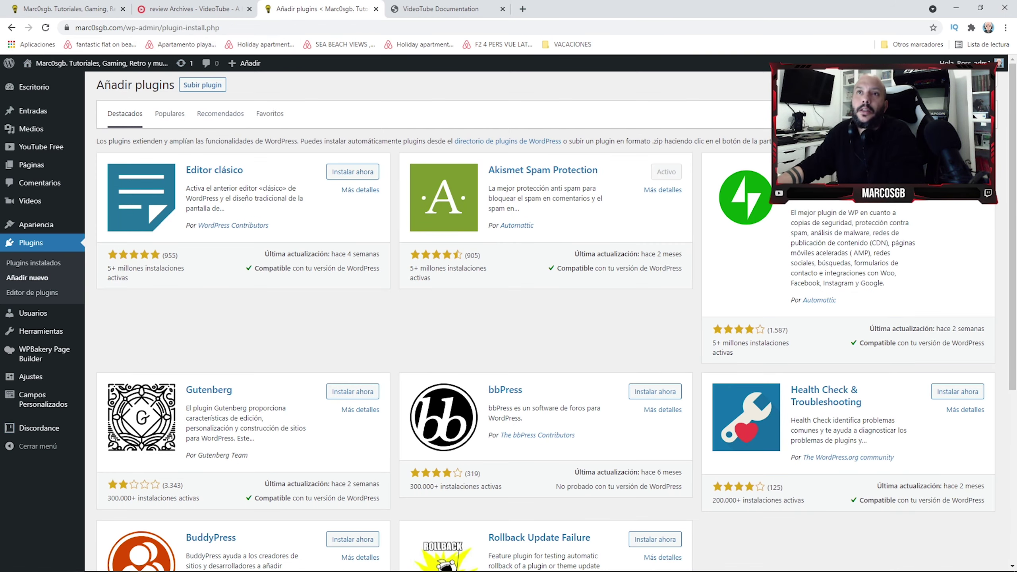
{"action": "key", "text": "Print"}
{"action": "left_click_drag", "start_coordinate": [1, 27], "coordinate": [466, 313]}
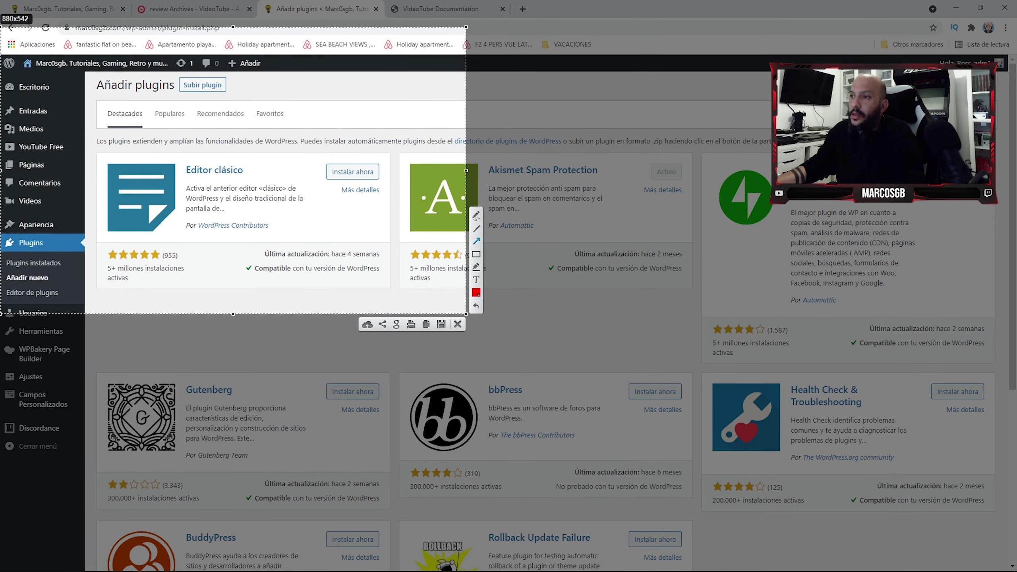
{"action": "mouse_move", "coordinate": [66, 217]}
{"action": "left_mouse_down"}
{"action": "mouse_move", "coordinate": [162, 128]}
{"action": "mouse_move", "coordinate": [192, 84]}
{"action": "left_mouse_up"}
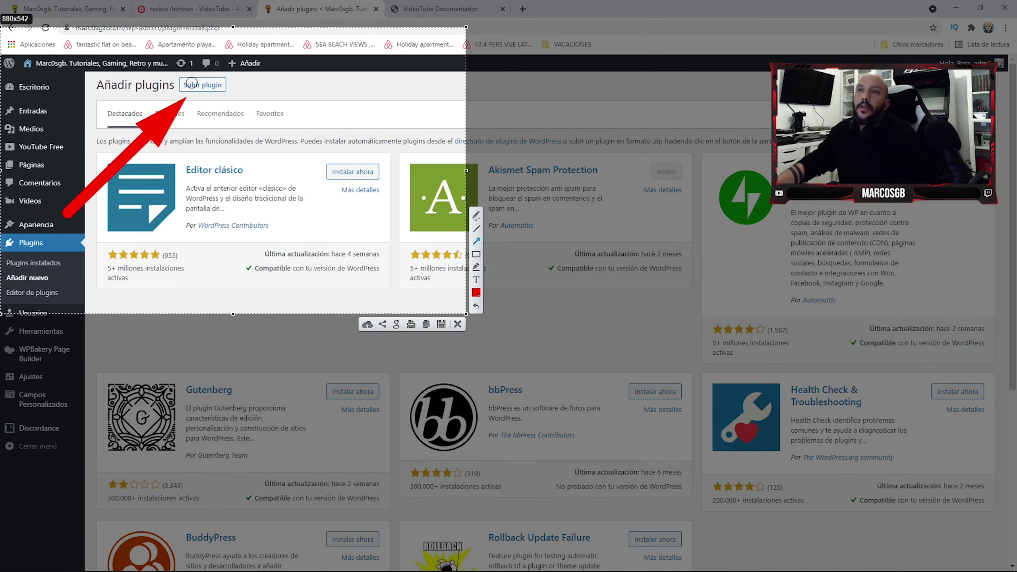
{"action": "key", "text": "ctrl+c"}
Show the upload form for .zip plugins, open its file selection, and cancel without choosing a file.
{"action": "left_click", "coordinate": [202, 84]}
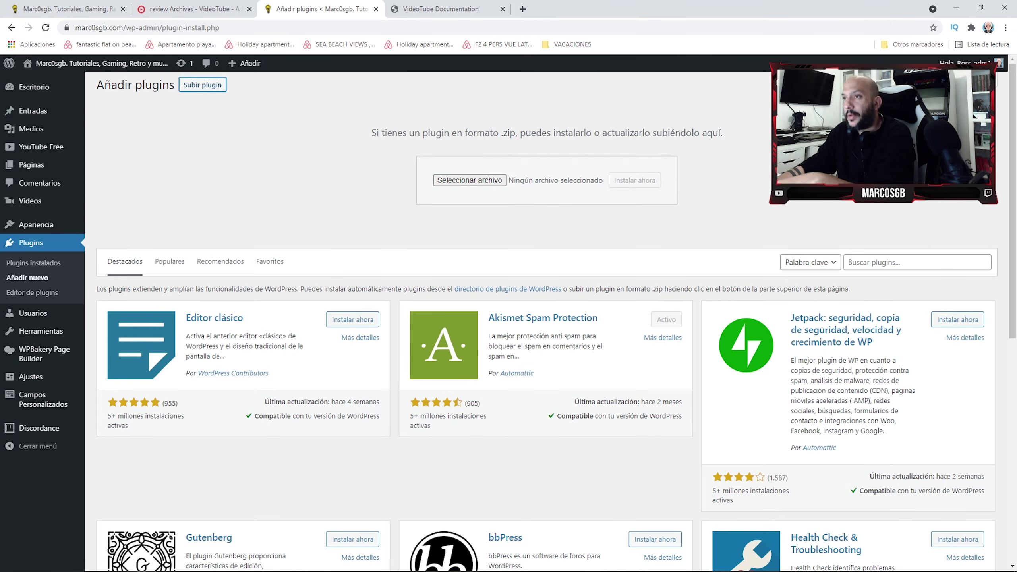
{"action": "left_click", "coordinate": [469, 180]}
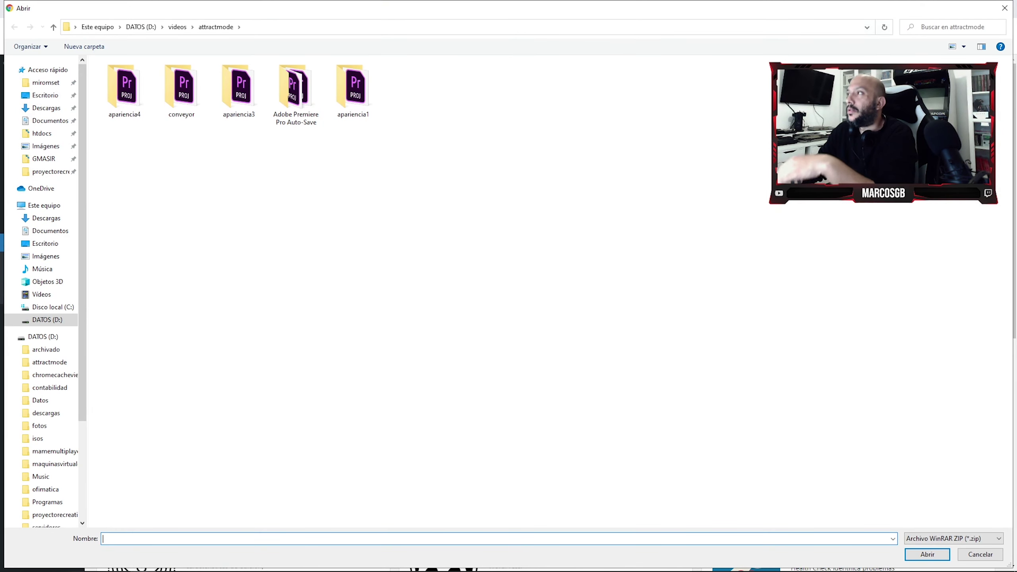
{"action": "left_click", "coordinate": [1004, 8]}
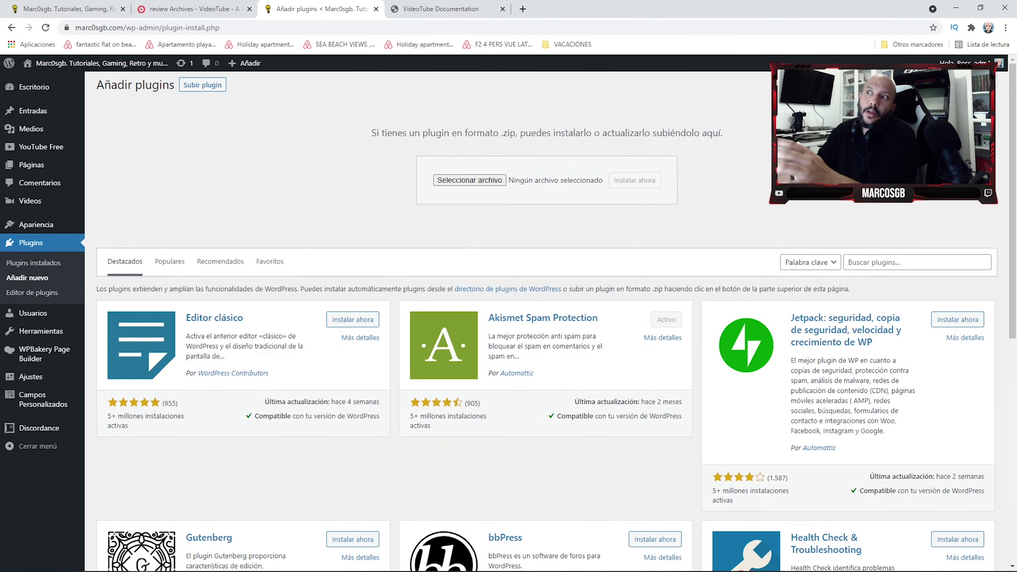
Look through the featured plugins, read the BuddyPress description in its details, and close them.
{"action": "scroll", "coordinate": [556, 318], "scroll_direction": "down", "scroll_amount": 4}
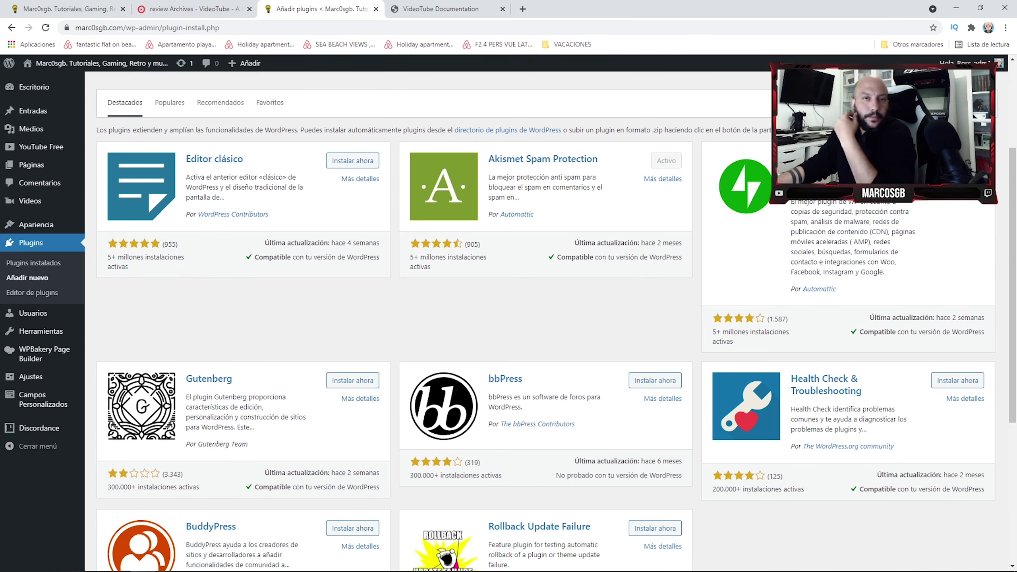
{"action": "scroll", "coordinate": [557, 318], "scroll_direction": "down", "scroll_amount": 4}
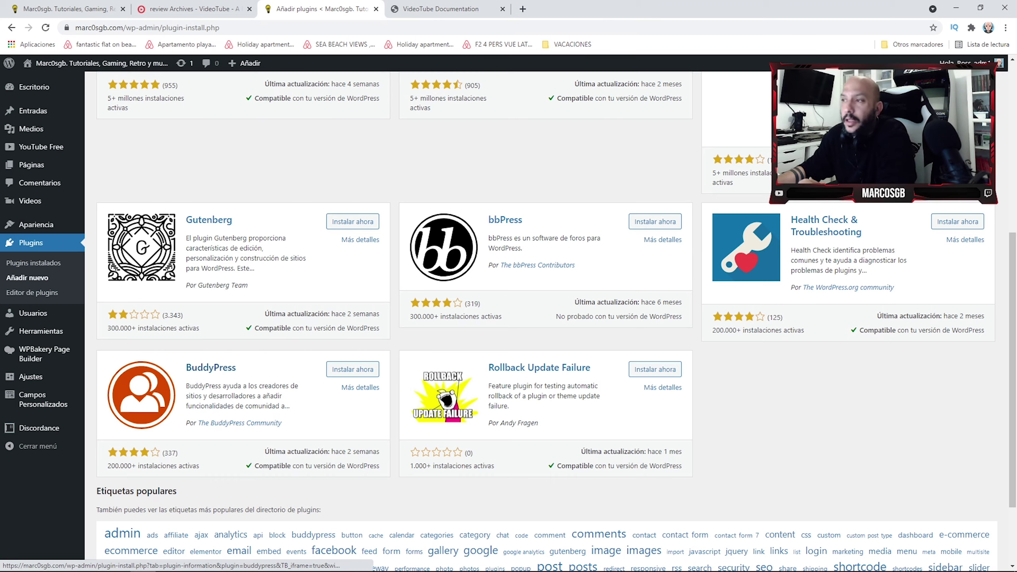
{"action": "left_click", "coordinate": [210, 367]}
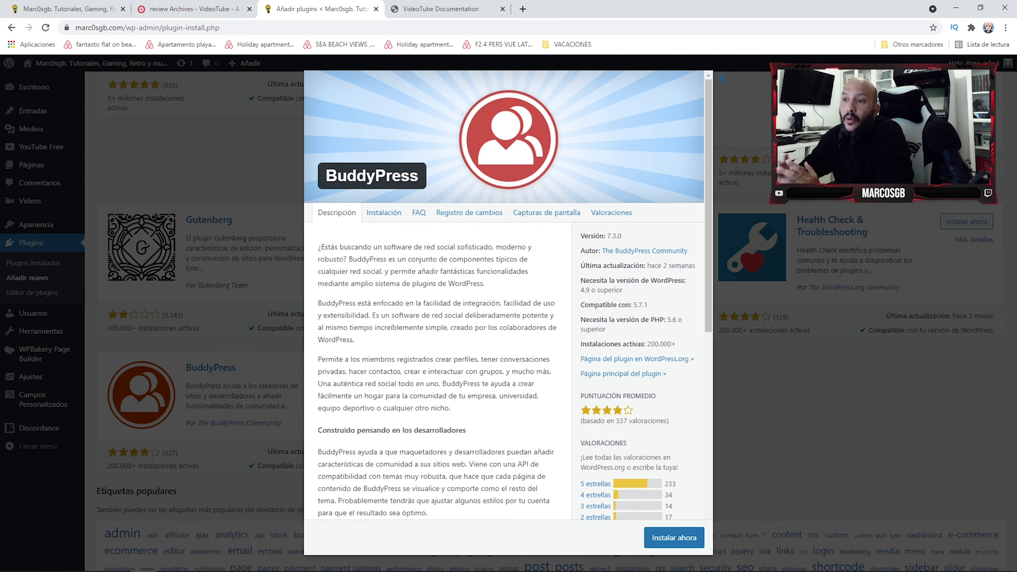
{"action": "scroll", "coordinate": [507, 294], "scroll_direction": "down", "scroll_amount": 4}
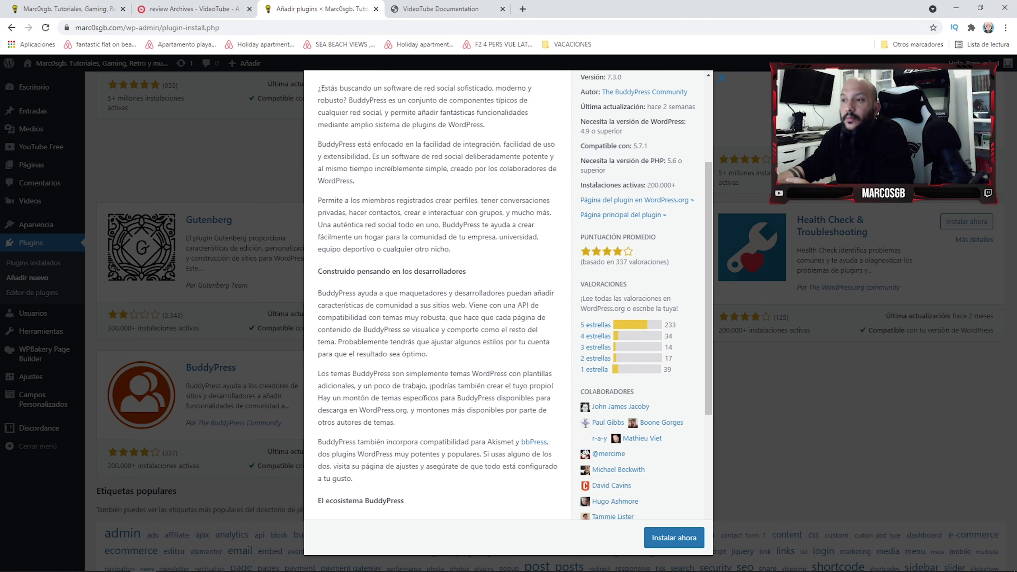
{"action": "scroll", "coordinate": [508, 294], "scroll_direction": "down", "scroll_amount": 1}
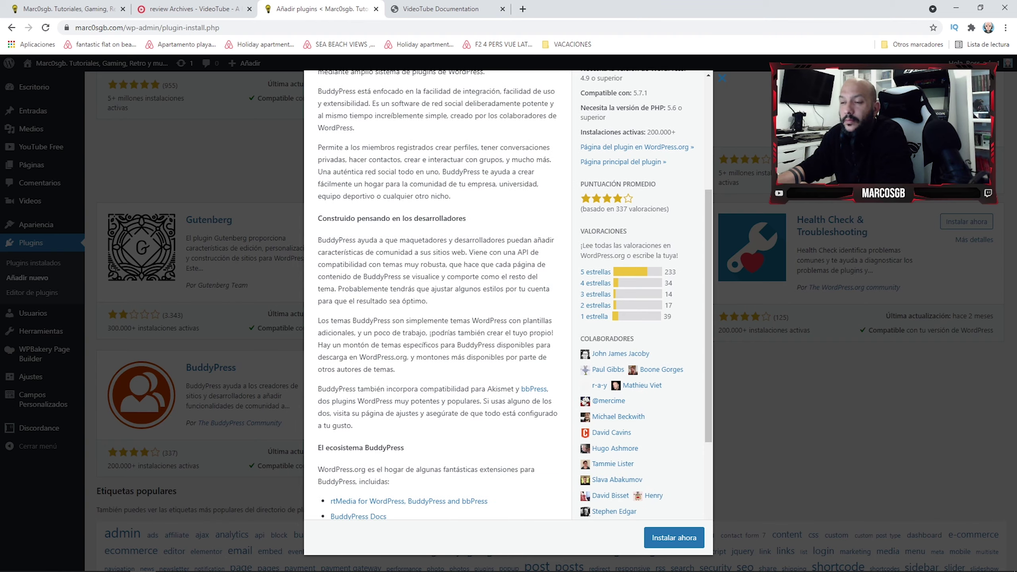
{"action": "scroll", "coordinate": [509, 295], "scroll_direction": "down", "scroll_amount": 4}
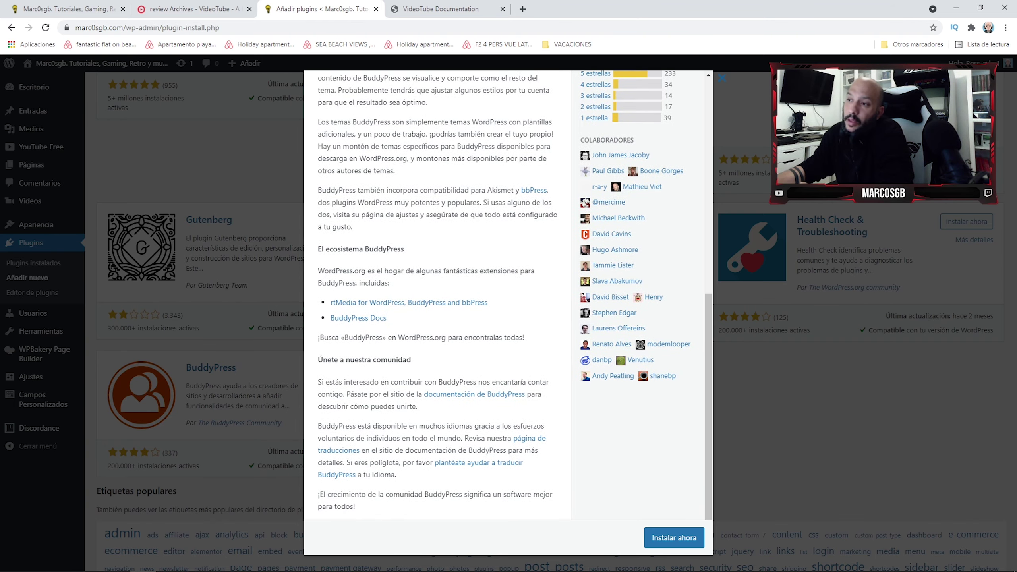
{"action": "key", "text": "Escape"}
Outline the plugin category filters in a screen capture, point an arrow at Populares, and discard the capture.
{"action": "scroll", "coordinate": [556, 321], "scroll_direction": "up", "scroll_amount": 6}
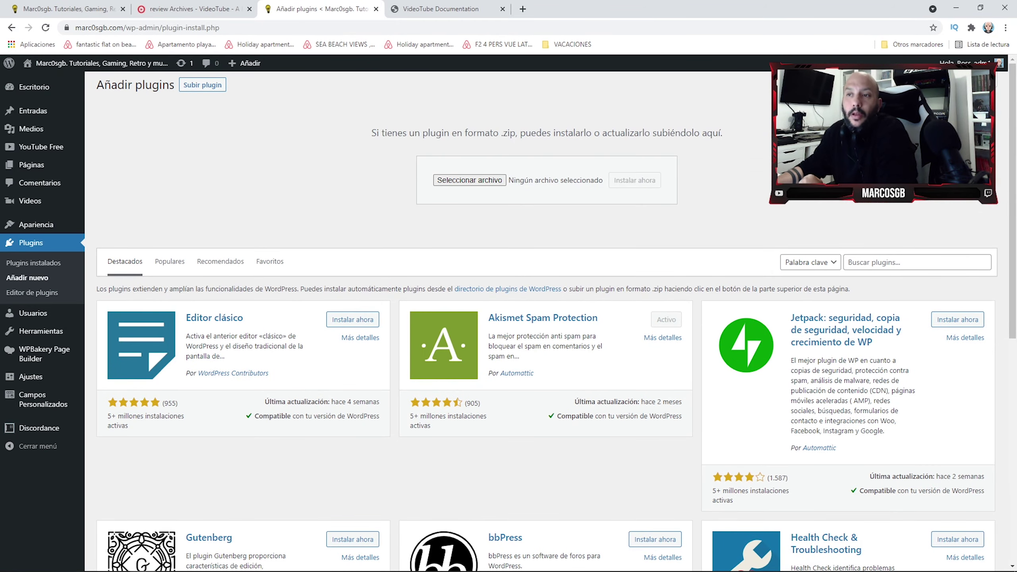
{"action": "key", "text": "Print"}
{"action": "left_click_drag", "start_coordinate": [93, 237], "coordinate": [446, 287]}
{"action": "left_click_drag", "start_coordinate": [102, 308], "coordinate": [159, 270]}
{"action": "key", "text": "Escape"}
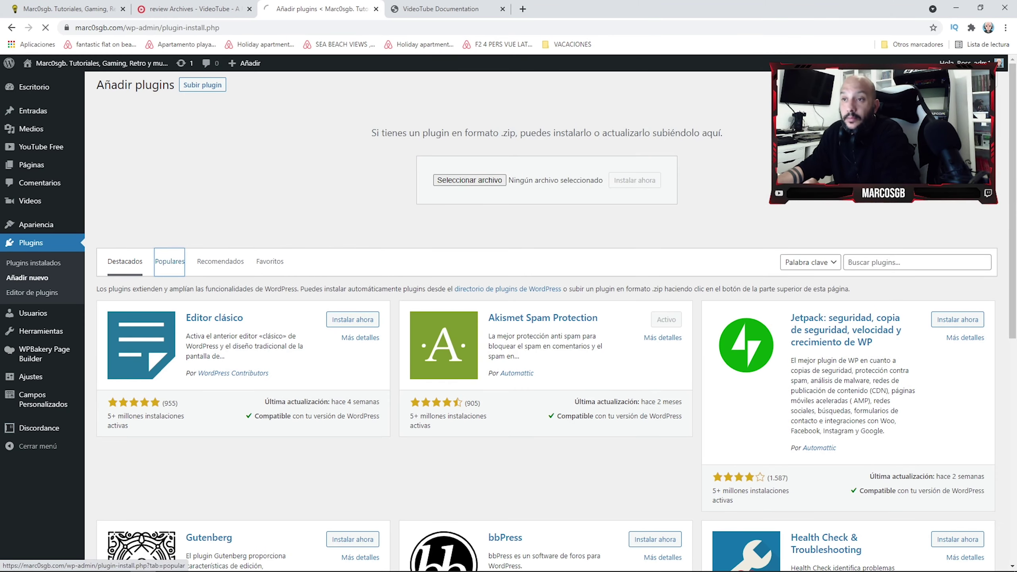
List the popular plugins and look through the available ones, returning to the start of the list.
{"action": "left_click", "coordinate": [169, 261]}
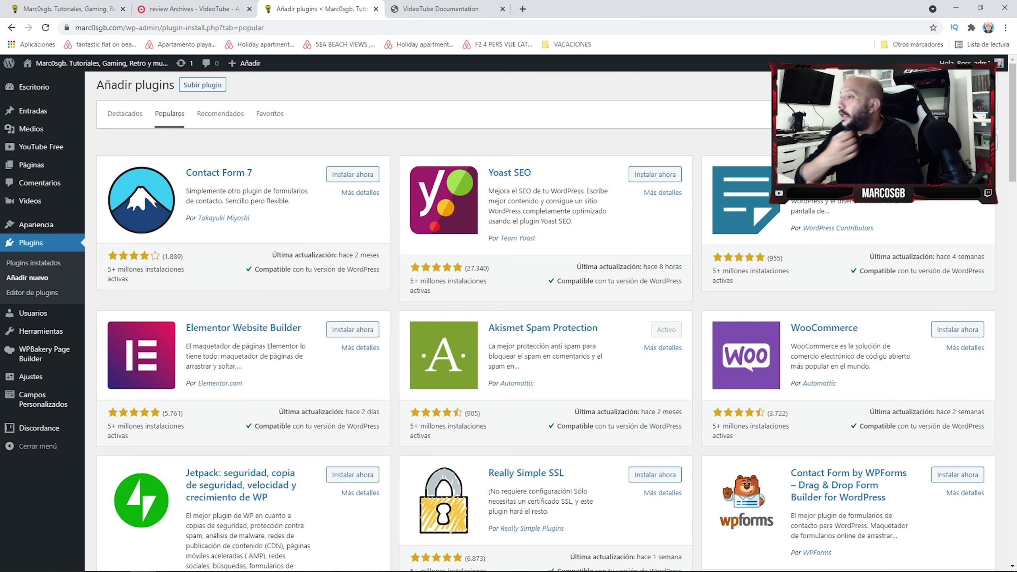
{"action": "scroll", "coordinate": [548, 321], "scroll_direction": "down", "scroll_amount": 6}
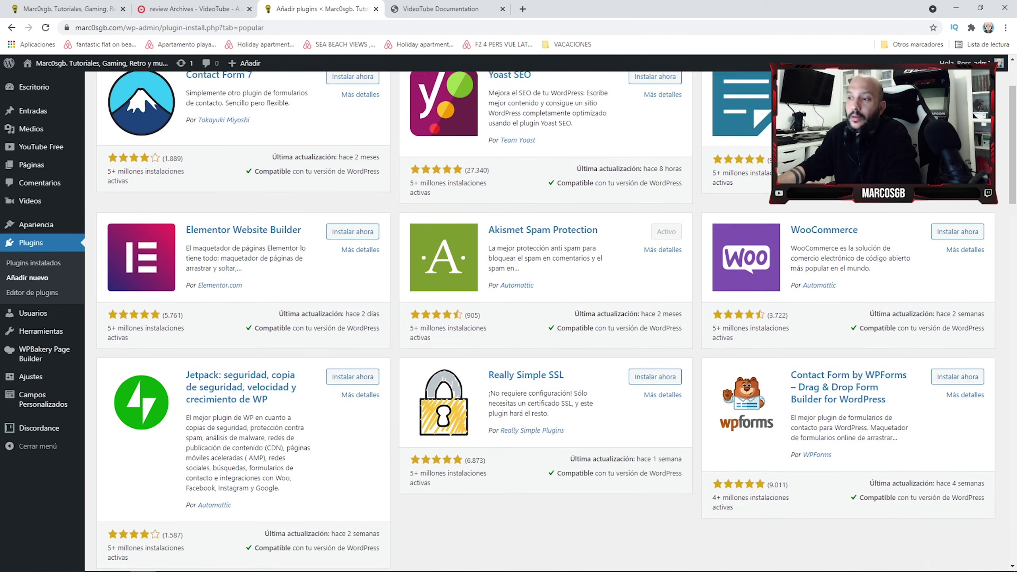
{"action": "scroll", "coordinate": [548, 320], "scroll_direction": "down", "scroll_amount": 3}
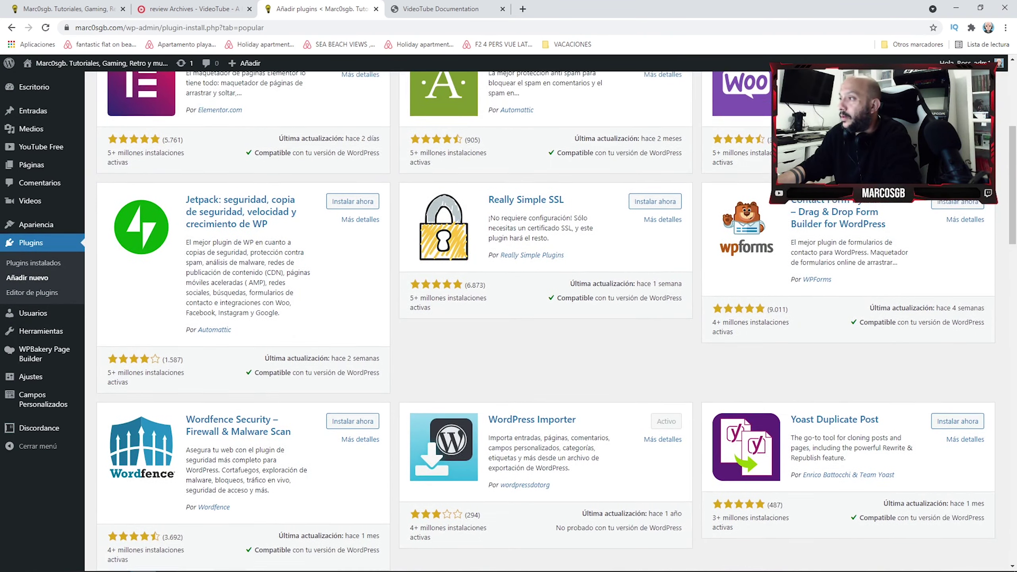
{"action": "scroll", "coordinate": [549, 321], "scroll_direction": "down", "scroll_amount": 2}
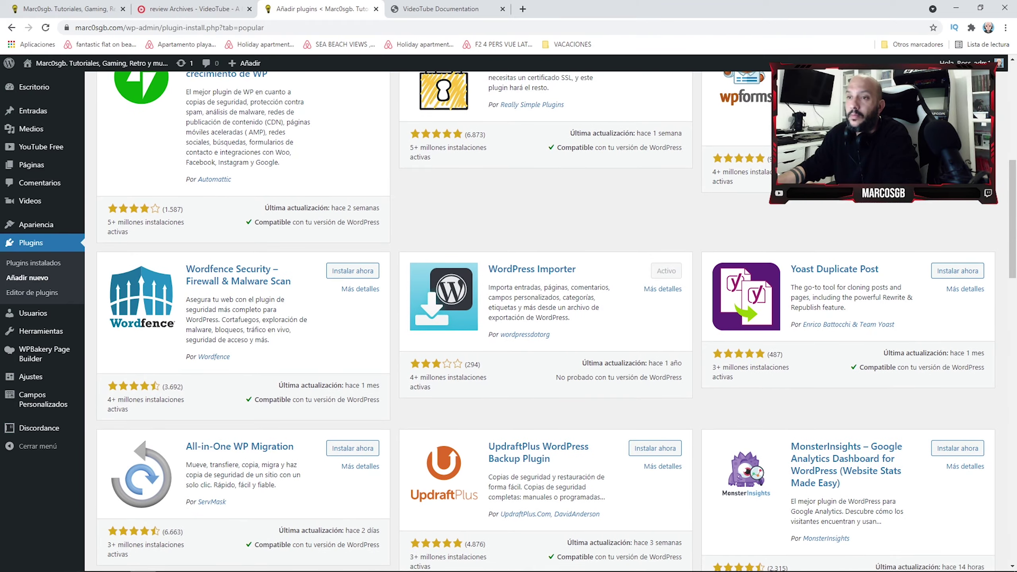
{"action": "scroll", "coordinate": [548, 320], "scroll_direction": "down", "scroll_amount": 7}
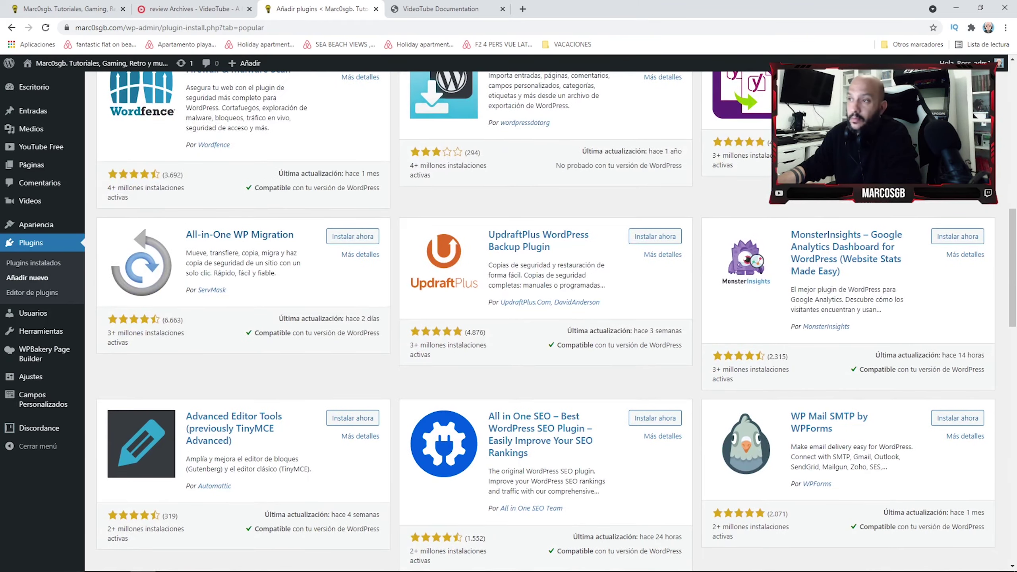
{"action": "scroll", "coordinate": [548, 321], "scroll_direction": "down", "scroll_amount": 10}
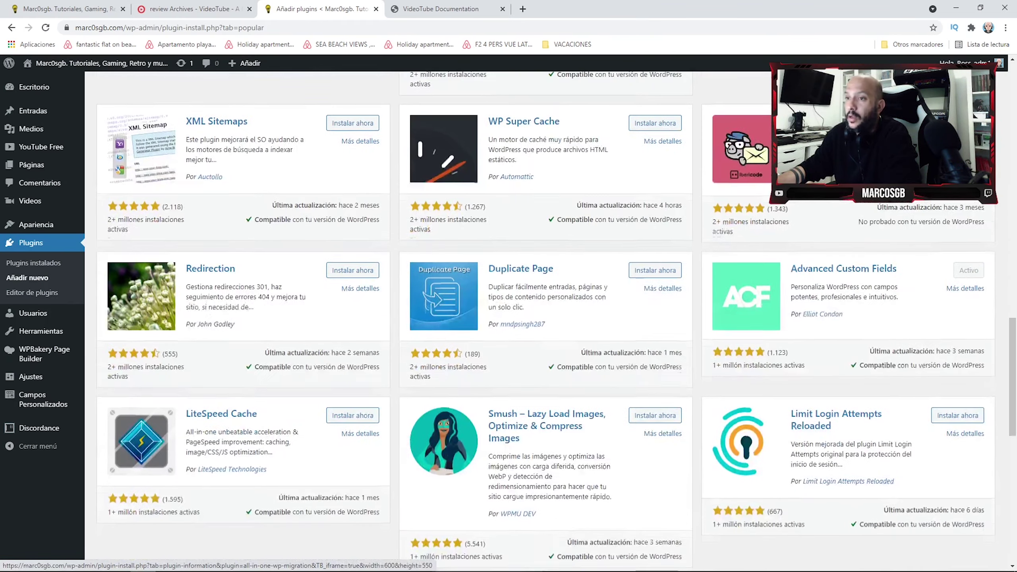
{"action": "scroll", "coordinate": [548, 320], "scroll_direction": "down", "scroll_amount": 1}
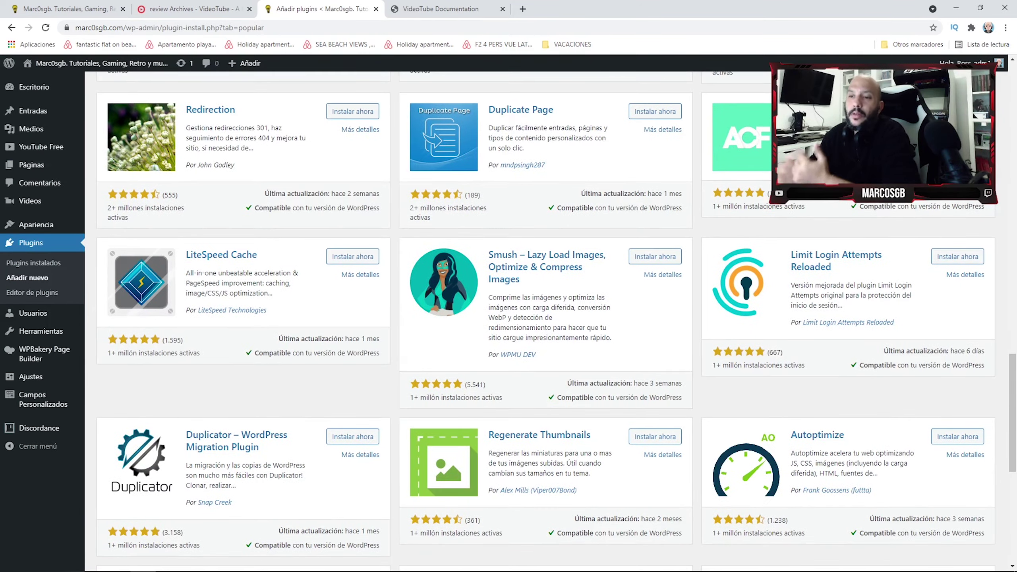
{"action": "scroll", "coordinate": [549, 321], "scroll_direction": "up", "scroll_amount": 9}
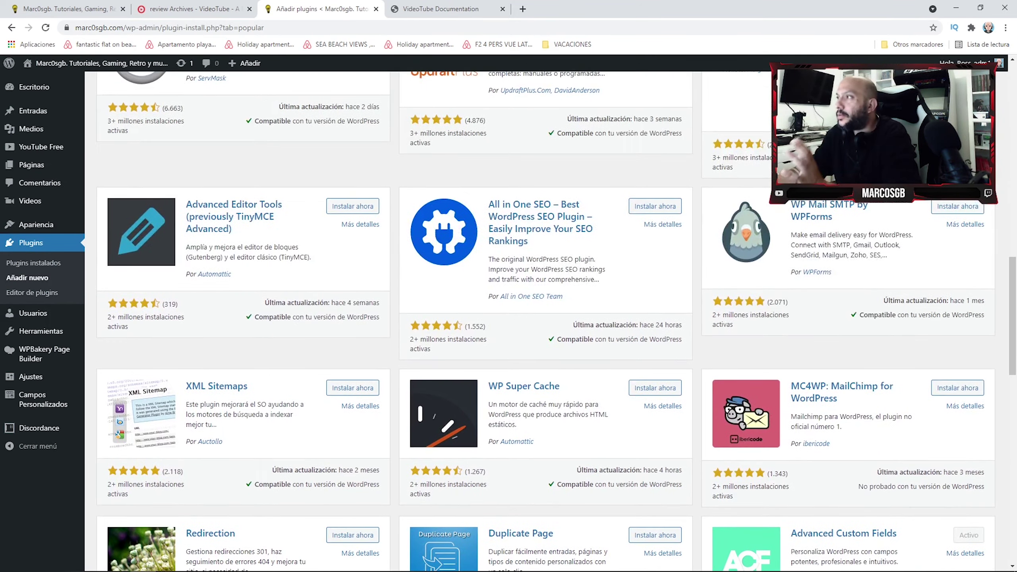
{"action": "scroll", "coordinate": [548, 321], "scroll_direction": "up", "scroll_amount": 13}
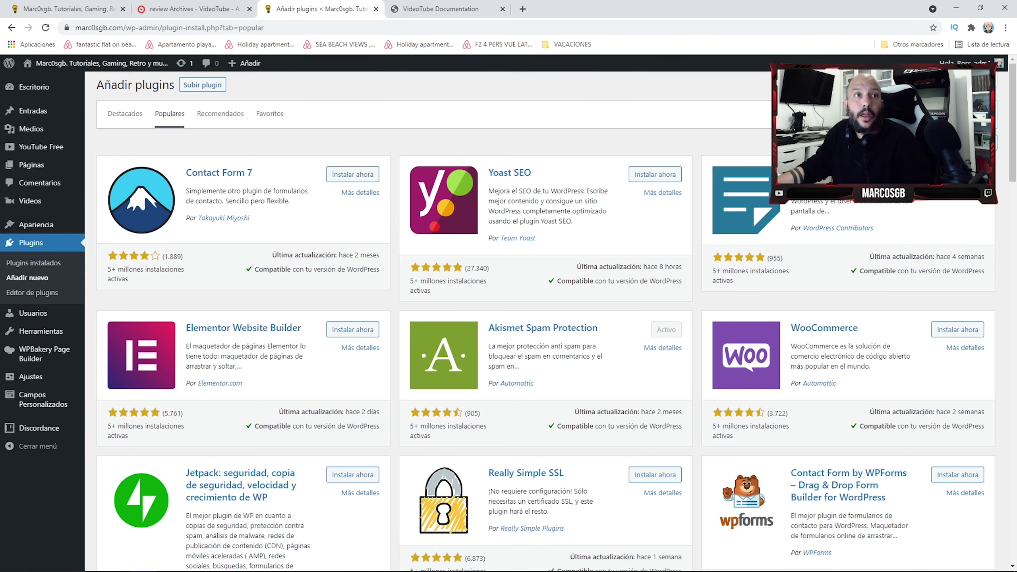
Switch to the VideoTube documentation and review the Install Plugins section and the sections around it.
{"action": "left_click", "coordinate": [416, 9]}
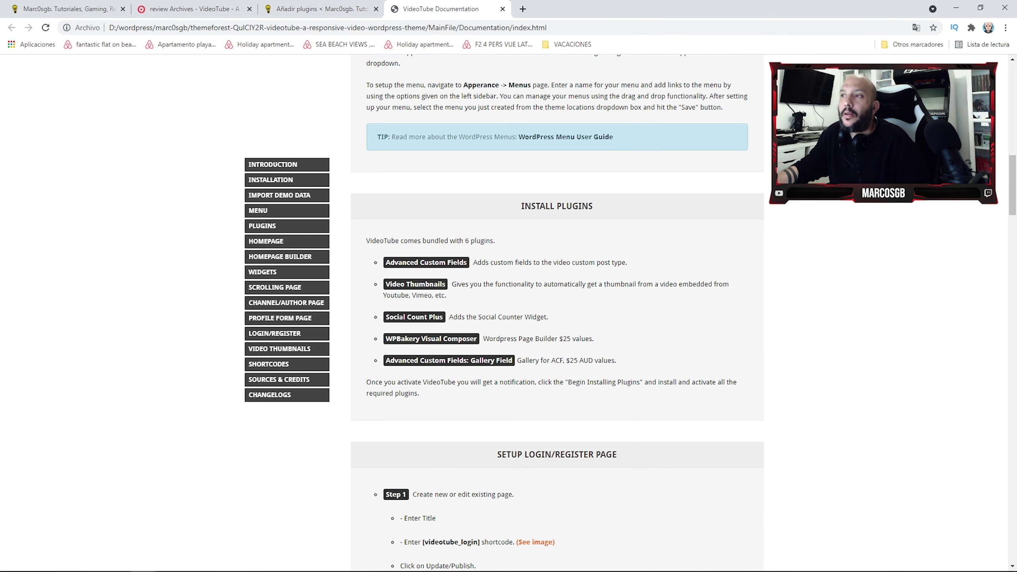
{"action": "scroll", "coordinate": [556, 313], "scroll_direction": "down", "scroll_amount": 1}
{"action": "scroll", "coordinate": [556, 312], "scroll_direction": "down", "scroll_amount": 1}
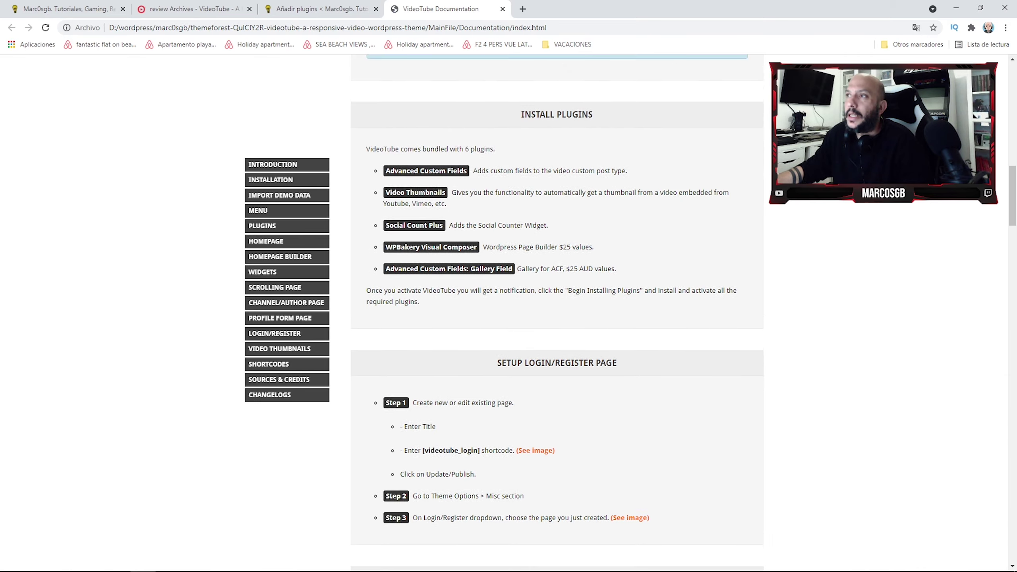
{"action": "scroll", "coordinate": [557, 313], "scroll_direction": "up", "scroll_amount": 10}
{"action": "scroll", "coordinate": [557, 312], "scroll_direction": "down", "scroll_amount": 8}
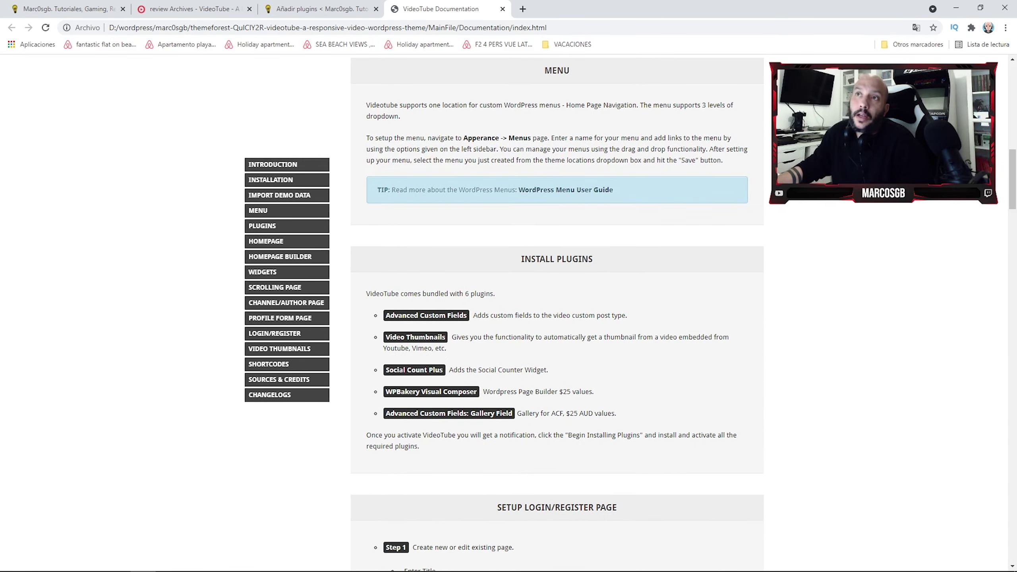
Go to the Setup Login/Register Page section of the documentation, highlight its heading, and look over its steps.
{"action": "scroll", "coordinate": [557, 312], "scroll_direction": "down", "scroll_amount": 5}
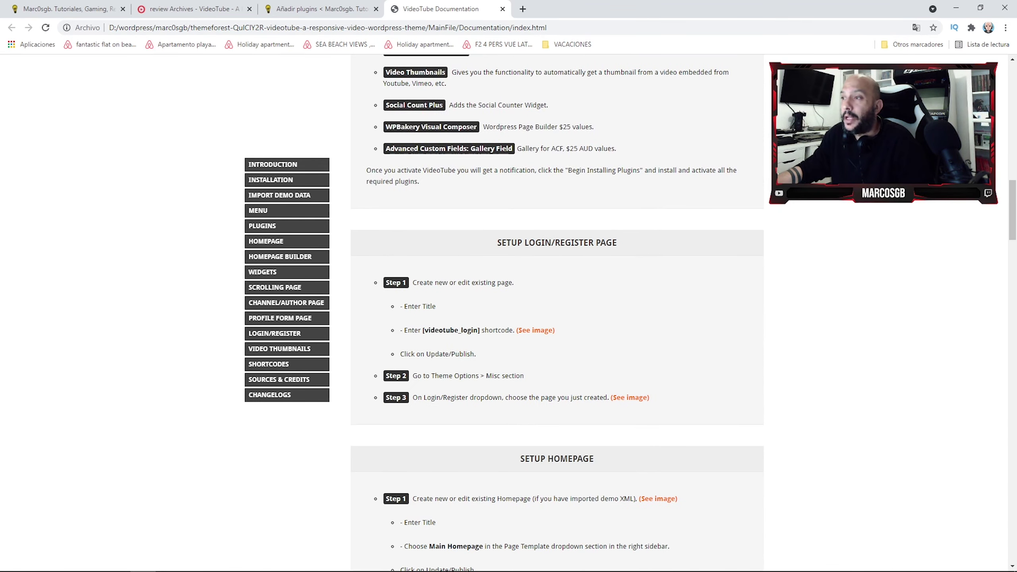
{"action": "scroll", "coordinate": [557, 313], "scroll_direction": "down", "scroll_amount": 2}
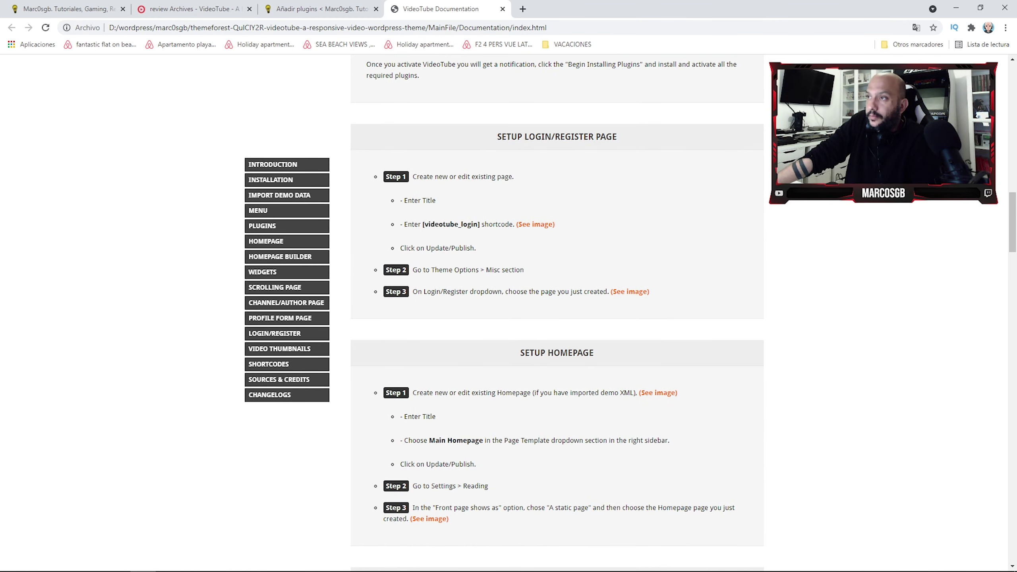
{"action": "triple_click", "coordinate": [557, 137]}
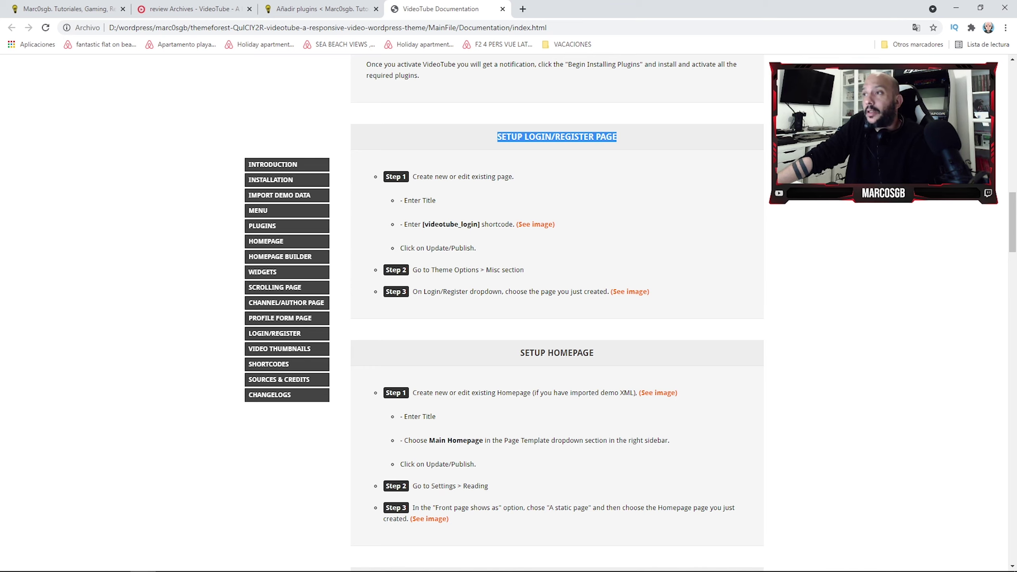
{"action": "scroll", "coordinate": [557, 313], "scroll_direction": "up", "scroll_amount": 1}
{"action": "scroll", "coordinate": [556, 313], "scroll_direction": "down", "scroll_amount": 1}
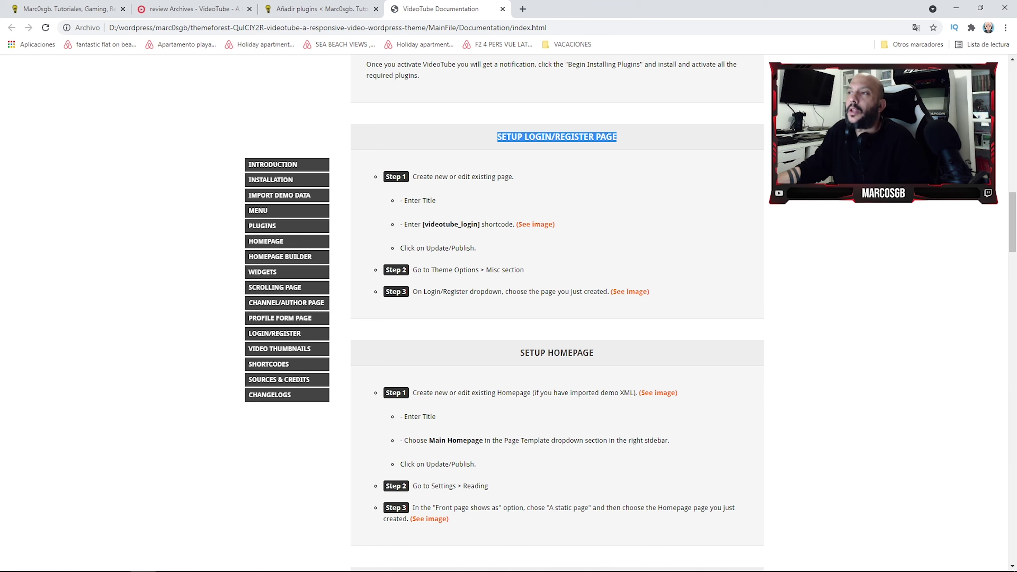
Review the Setup Login/Register Page and Setup Homepage sections of the documentation, down to the Homepage Builder section.
{"action": "scroll", "coordinate": [557, 312], "scroll_direction": "down", "scroll_amount": 2}
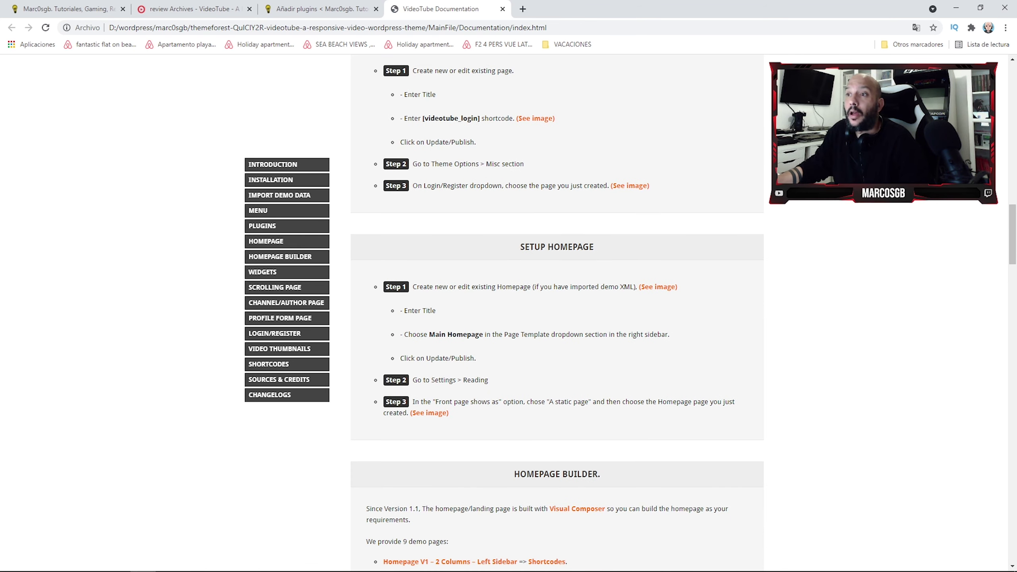
{"action": "scroll", "coordinate": [556, 312], "scroll_direction": "down", "scroll_amount": 1}
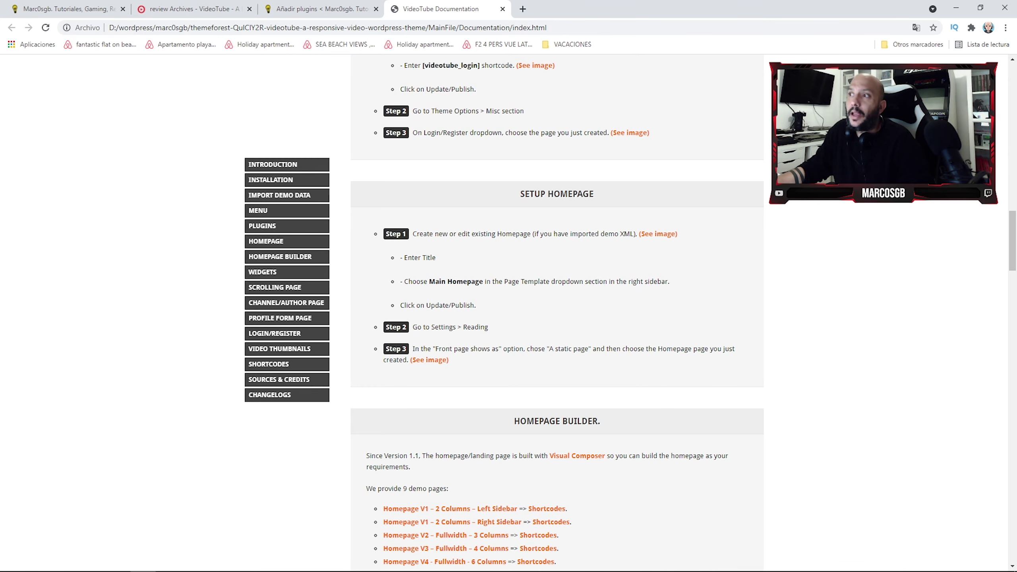
{"action": "scroll", "coordinate": [557, 313], "scroll_direction": "down", "scroll_amount": 1}
{"action": "scroll", "coordinate": [557, 313], "scroll_direction": "up", "scroll_amount": 2}
{"action": "scroll", "coordinate": [556, 313], "scroll_direction": "up", "scroll_amount": 1}
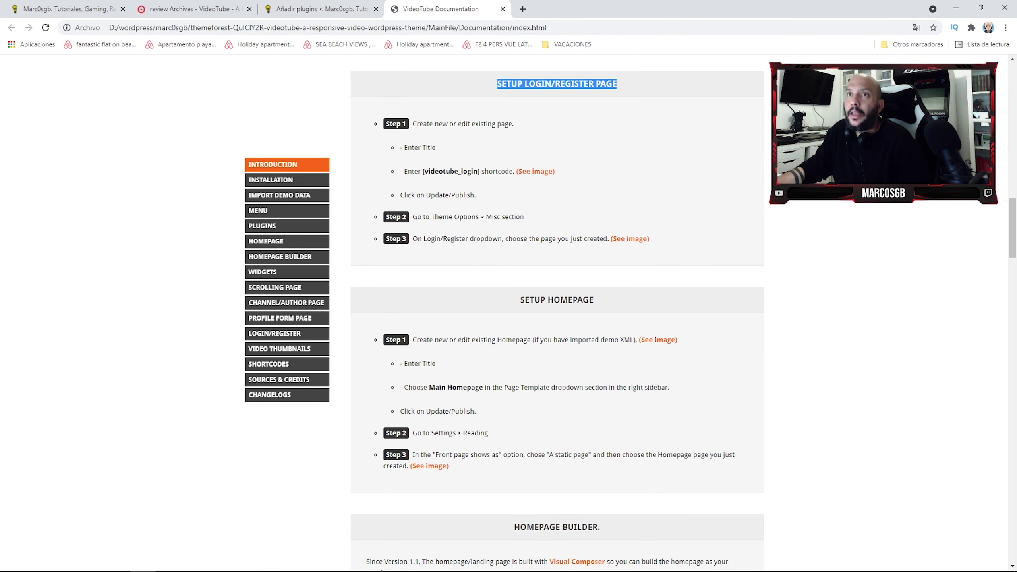
Open marc0sgb.com in a new incognito window and look over its home page as a logged-out visitor.
{"action": "left_click", "coordinate": [96, 8]}
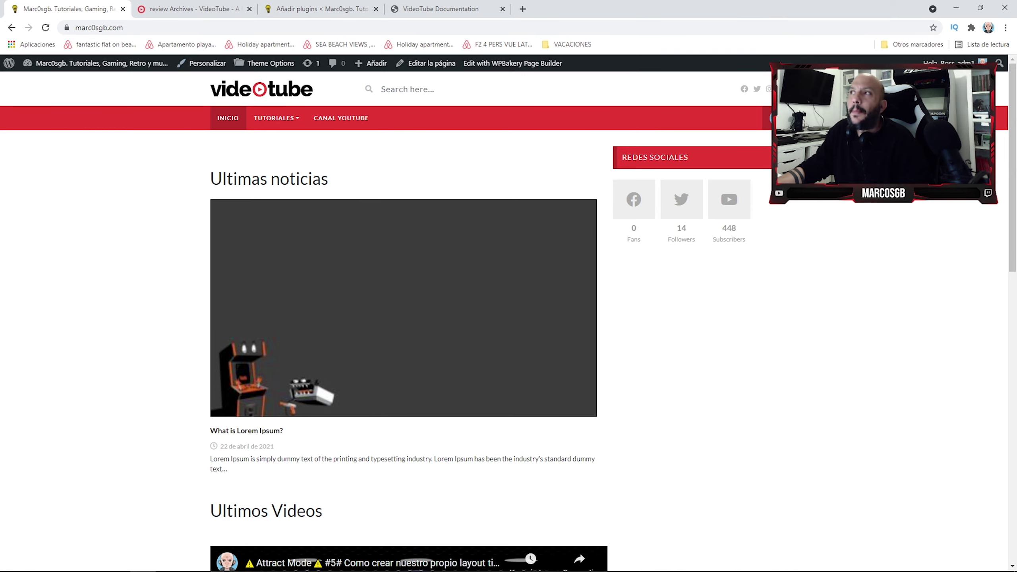
{"action": "left_click", "coordinate": [1005, 27]}
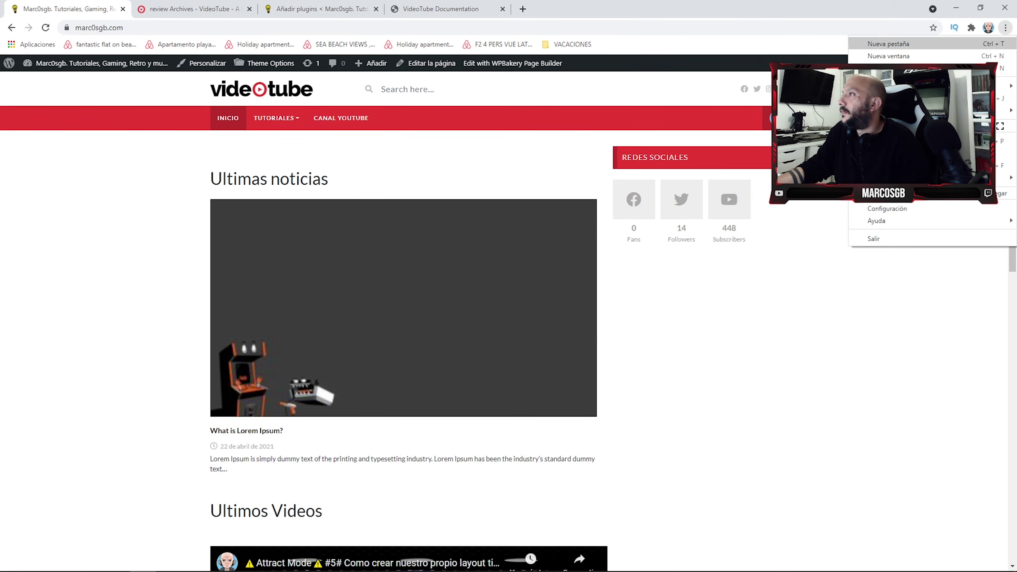
{"action": "left_click", "coordinate": [893, 68]}
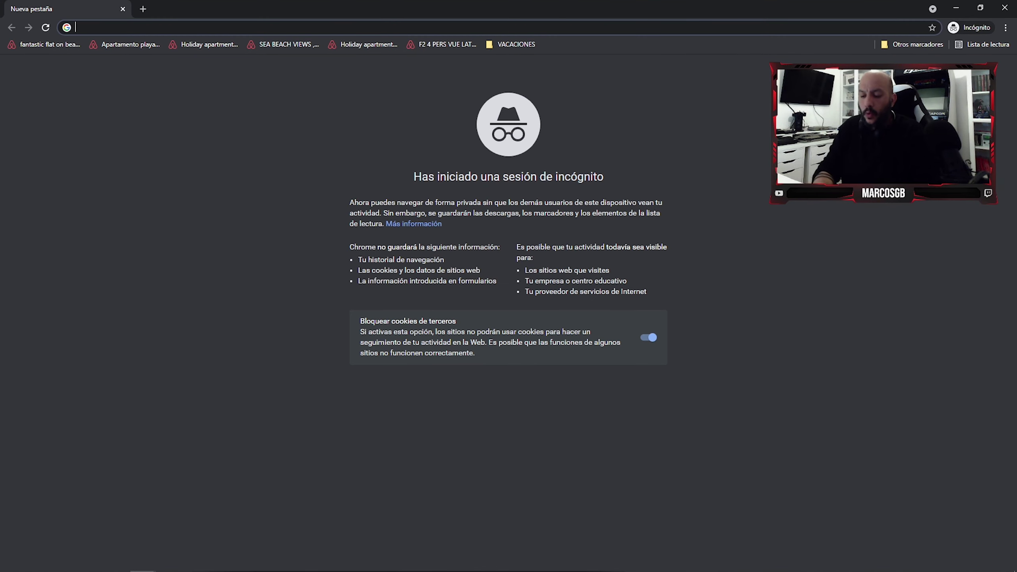
{"action": "type", "text": "marc0"}
{"action": "key", "text": "Return"}
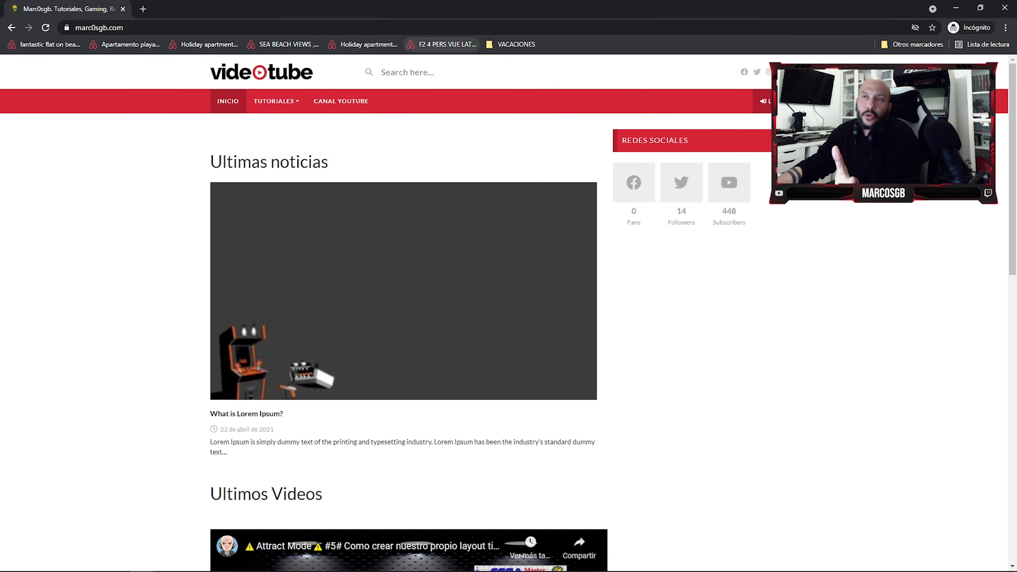
{"action": "scroll", "coordinate": [403, 291], "scroll_direction": "down", "scroll_amount": 3}
{"action": "scroll", "coordinate": [403, 290], "scroll_direction": "up", "scroll_amount": 3}
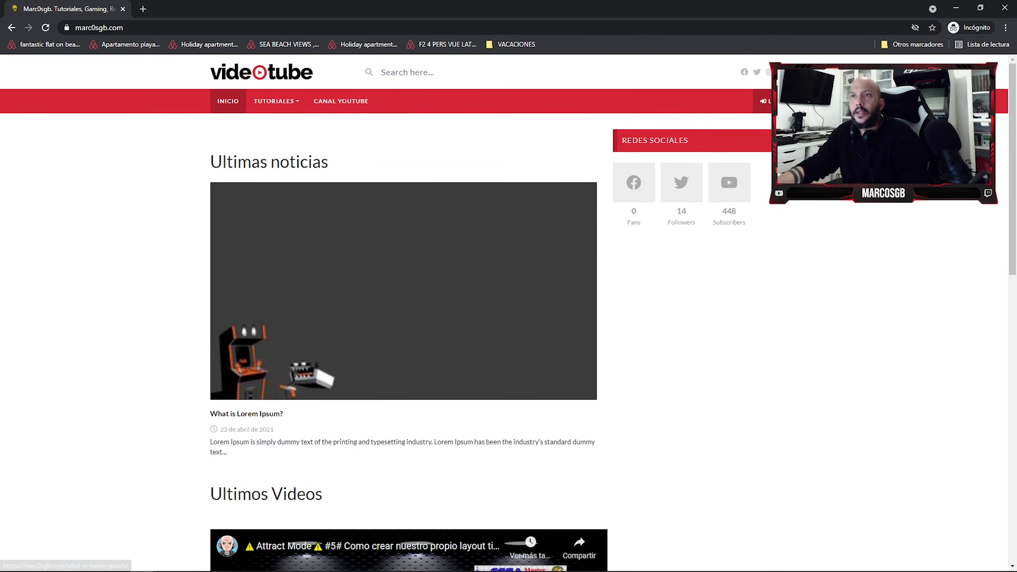
Copy the VideoTube demo's base address, videotube.marstheme.com, from the regular window and load it in a new incognito tab.
{"action": "key", "text": "alt+Tab"}
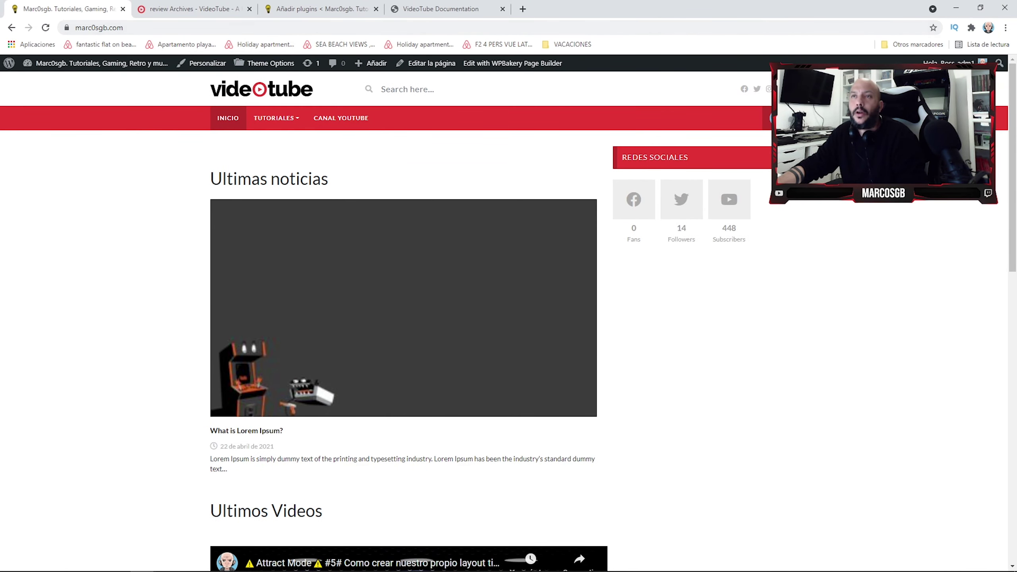
{"action": "key", "text": "ctrl+Tab"}
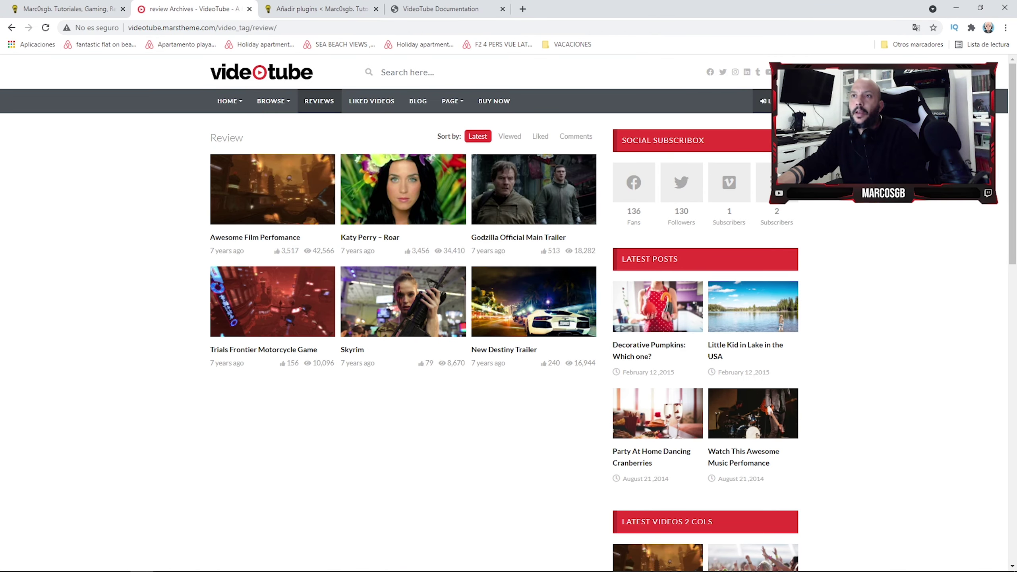
{"action": "left_click_drag", "start_coordinate": [279, 28], "coordinate": [81, 28]}
{"action": "key", "text": "BackSpace"}
{"action": "key", "text": "ctrl+x"}
{"action": "key", "text": "alt+Tab"}
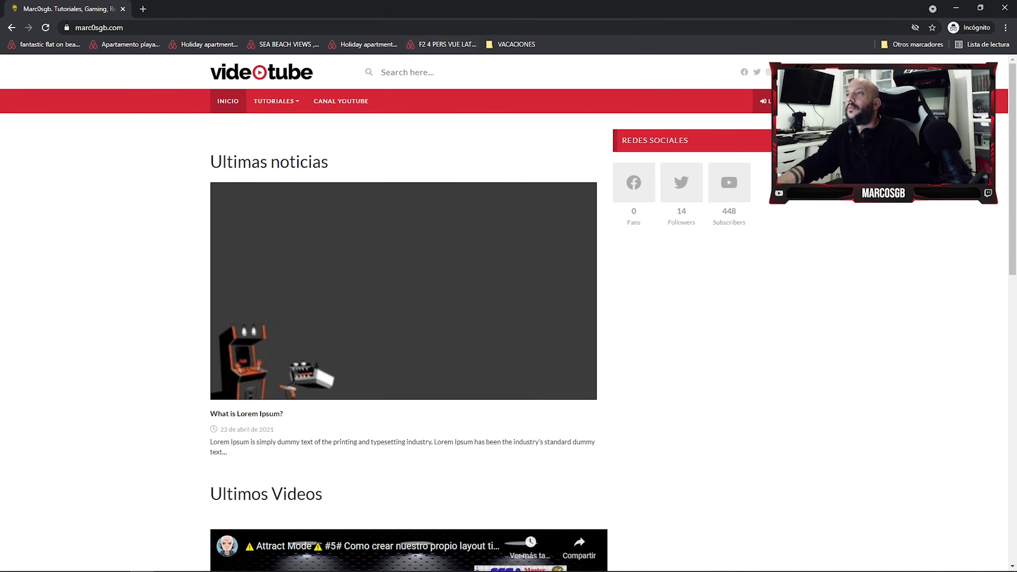
{"action": "left_click", "coordinate": [143, 9]}
{"action": "key", "text": "ctrl+v"}
{"action": "key", "text": "Return"}
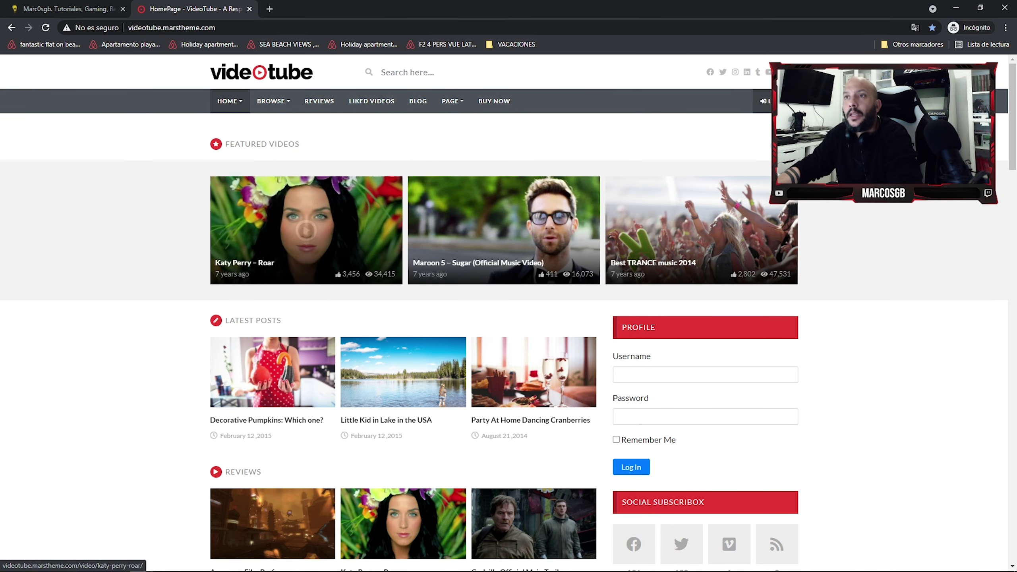
View the demo's V5 – 1 Column – Right Sidebar – Version 2 homepage and return to the marc0sgb.com home page to compare.
{"action": "mouse_move", "coordinate": [273, 100]}
{"action": "mouse_move", "coordinate": [230, 101]}
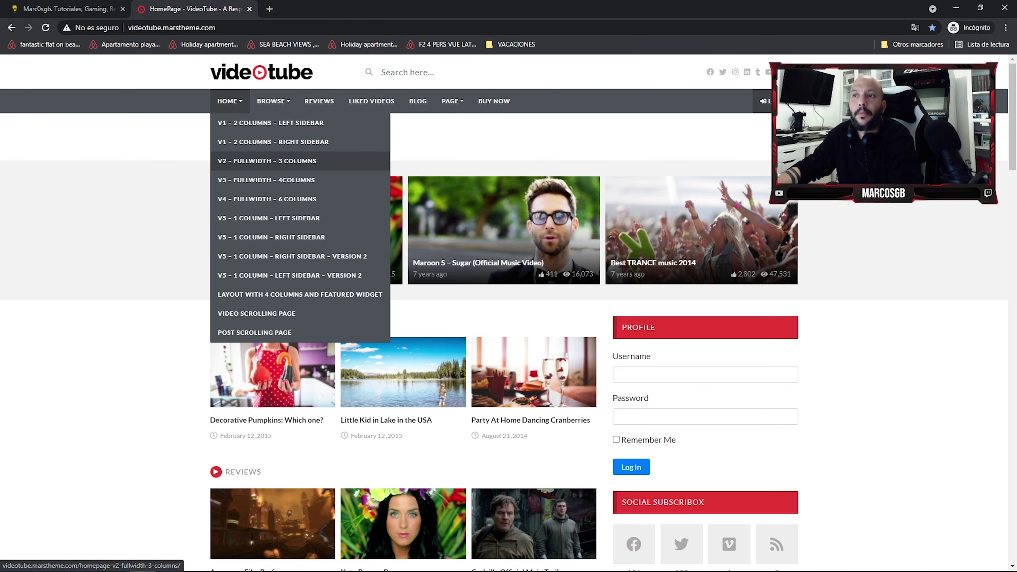
{"action": "left_click", "coordinate": [292, 256]}
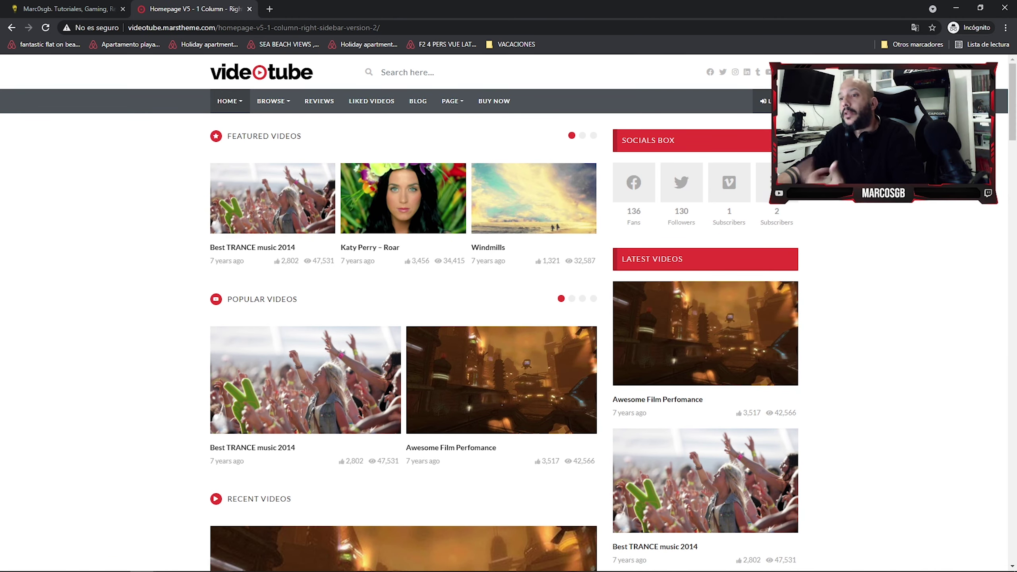
{"action": "left_click", "coordinate": [64, 8]}
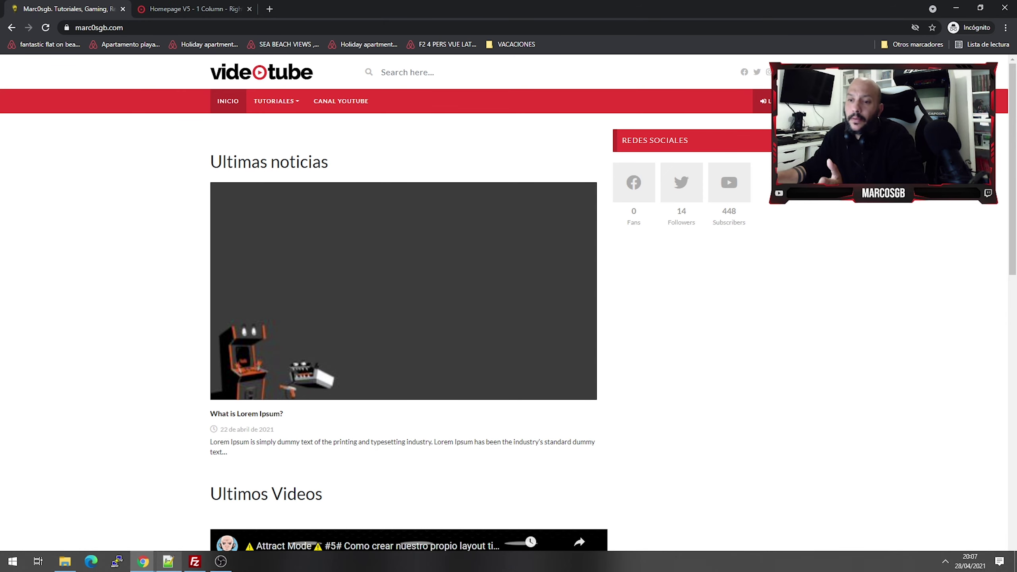
Switch back to the regular browser window and go to the WordPress Añadir plugins page.
{"action": "left_click", "coordinate": [142, 561]}
{"action": "left_click", "coordinate": [85, 517]}
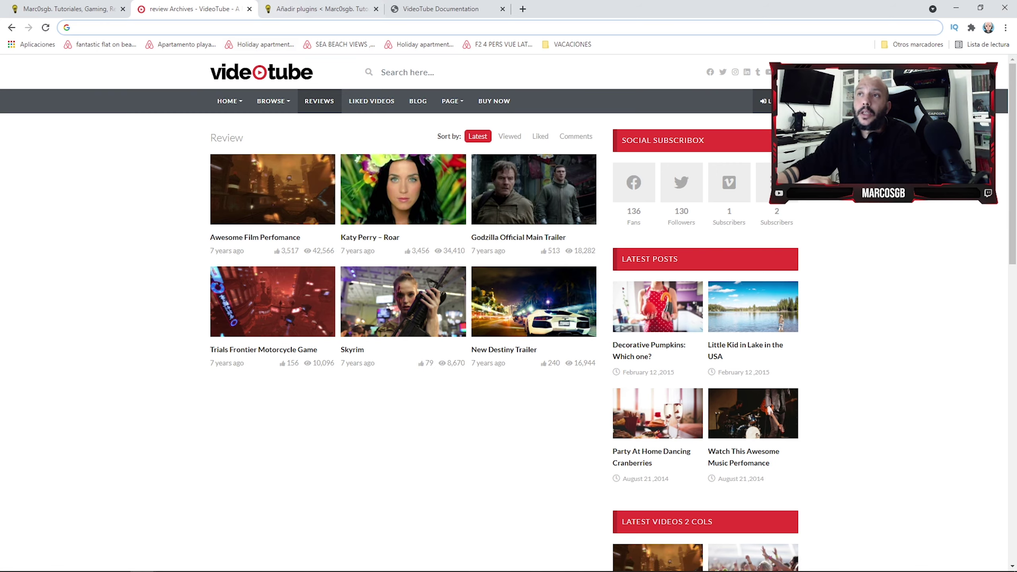
{"action": "key", "text": "ctrl+Tab"}
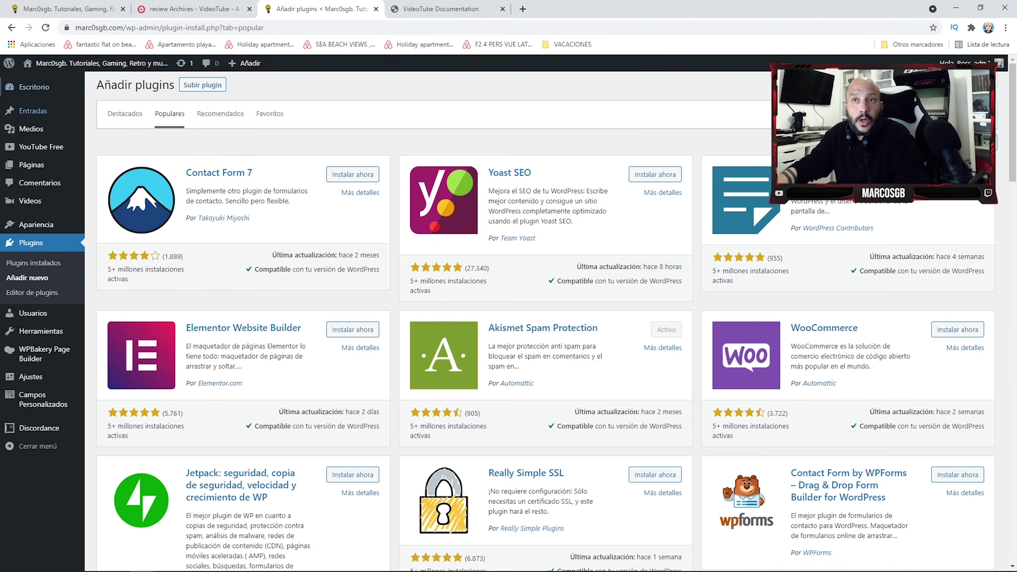
Outline Páginas in a screen capture of the admin menu, point an arrow at Todas las páginas, and discard the capture.
{"action": "mouse_move", "coordinate": [32, 164]}
{"action": "key", "text": "Print"}
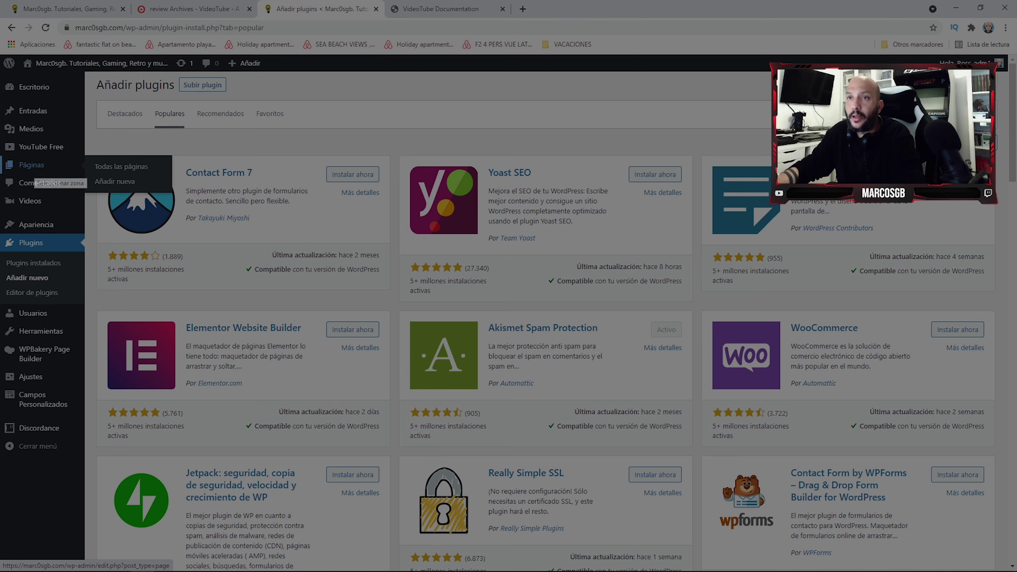
{"action": "left_click_drag", "start_coordinate": [1, 66], "coordinate": [330, 284]}
{"action": "left_click_drag", "start_coordinate": [323, 235], "coordinate": [318, 210]}
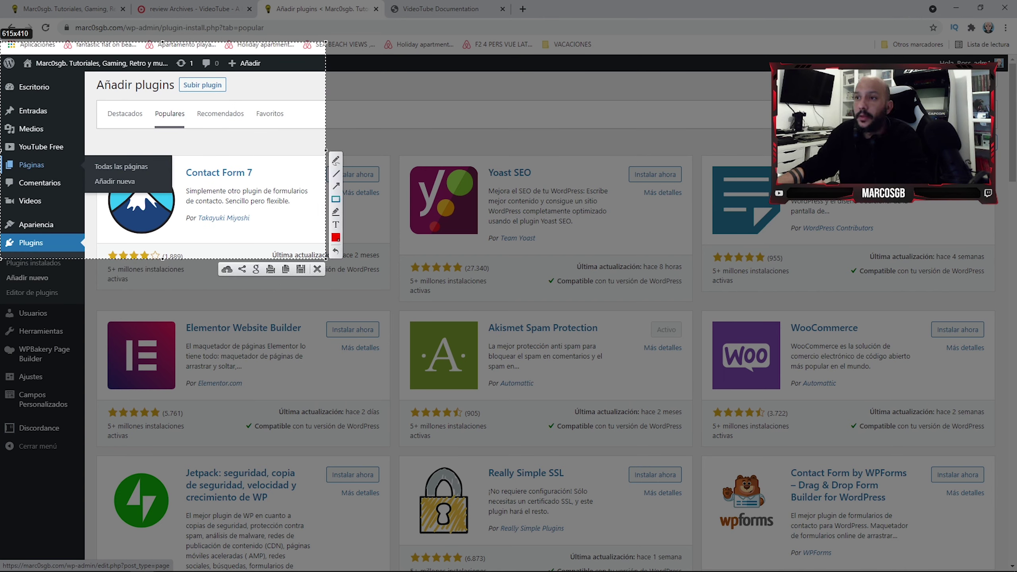
{"action": "left_click_drag", "start_coordinate": [4, 145], "coordinate": [75, 183]}
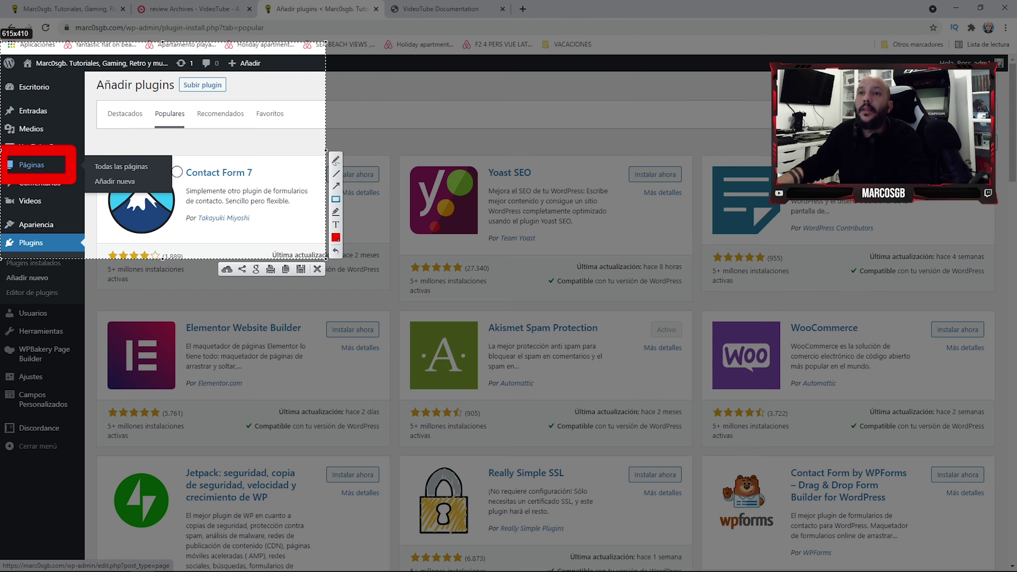
{"action": "left_click", "coordinate": [336, 186]}
{"action": "left_click_drag", "start_coordinate": [272, 179], "coordinate": [154, 165]}
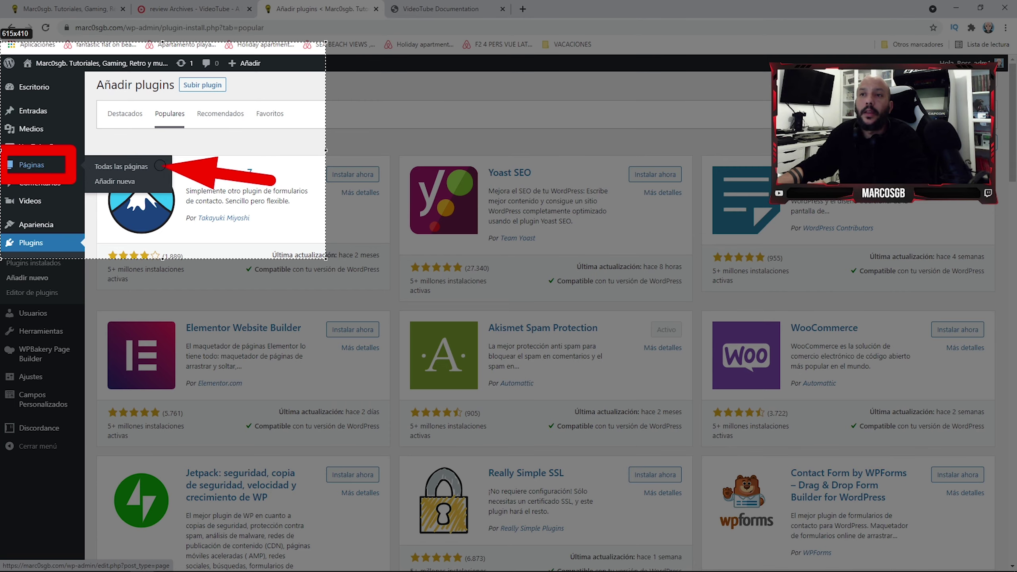
{"action": "key", "text": "Escape"}
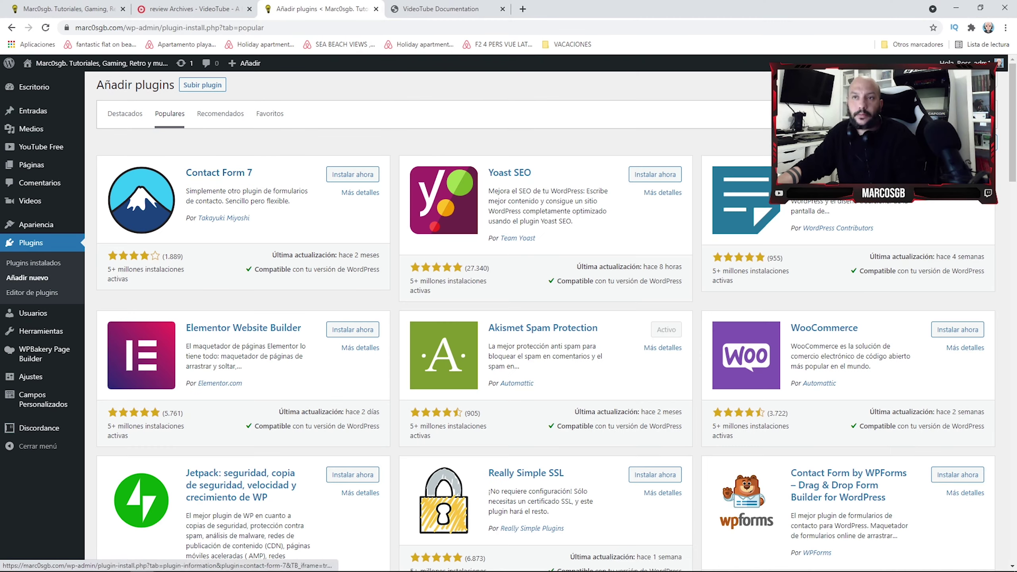
List all the site's pages, outline the Inicio row in a screen capture, and discard the capture.
{"action": "mouse_move", "coordinate": [31, 164]}
{"action": "left_click", "coordinate": [121, 166]}
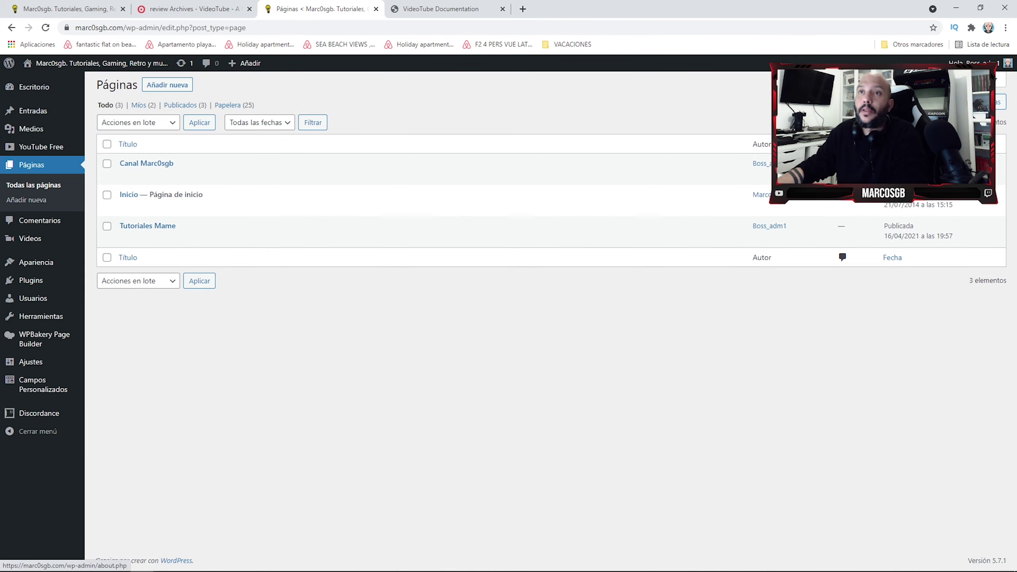
{"action": "key", "text": "Print"}
{"action": "left_click_drag", "start_coordinate": [1, 45], "coordinate": [1014, 351]}
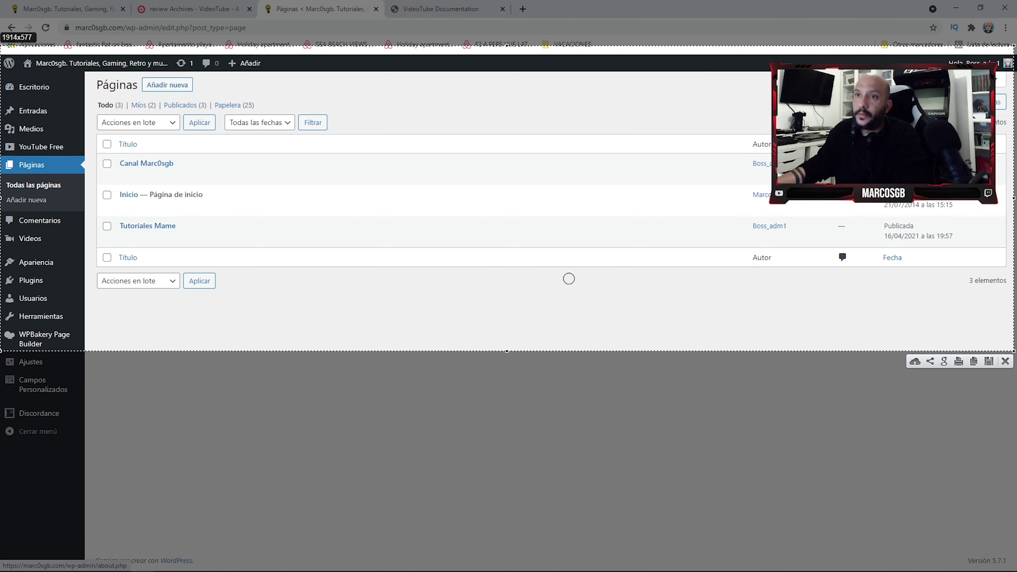
{"action": "mouse_move", "coordinate": [92, 178]}
{"action": "left_mouse_down"}
{"action": "mouse_move", "coordinate": [319, 219]}
{"action": "mouse_move", "coordinate": [780, 201]}
{"action": "mouse_move", "coordinate": [921, 220]}
{"action": "mouse_move", "coordinate": [1004, 217]}
{"action": "left_mouse_up"}
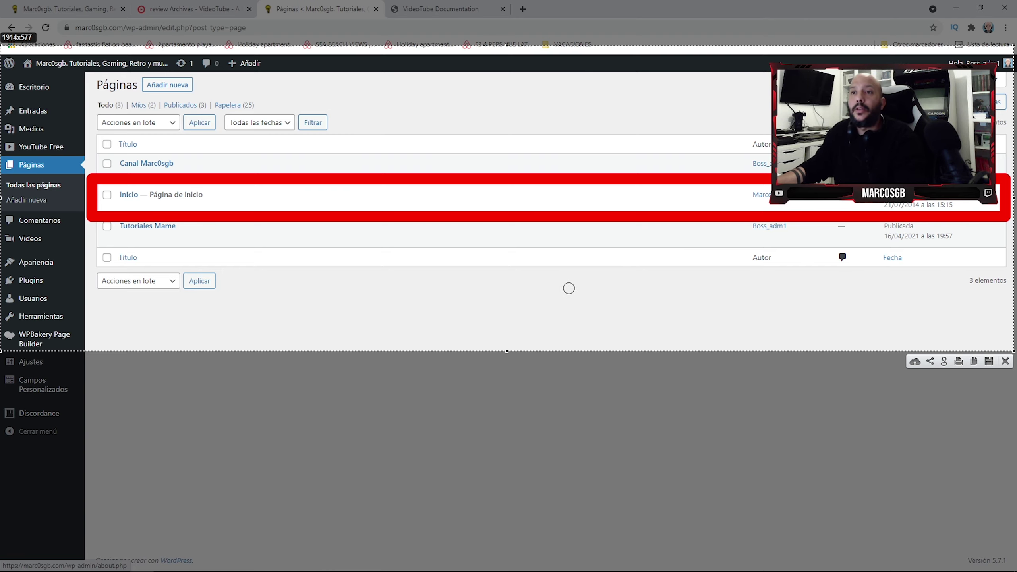
{"action": "key", "text": "Escape"}
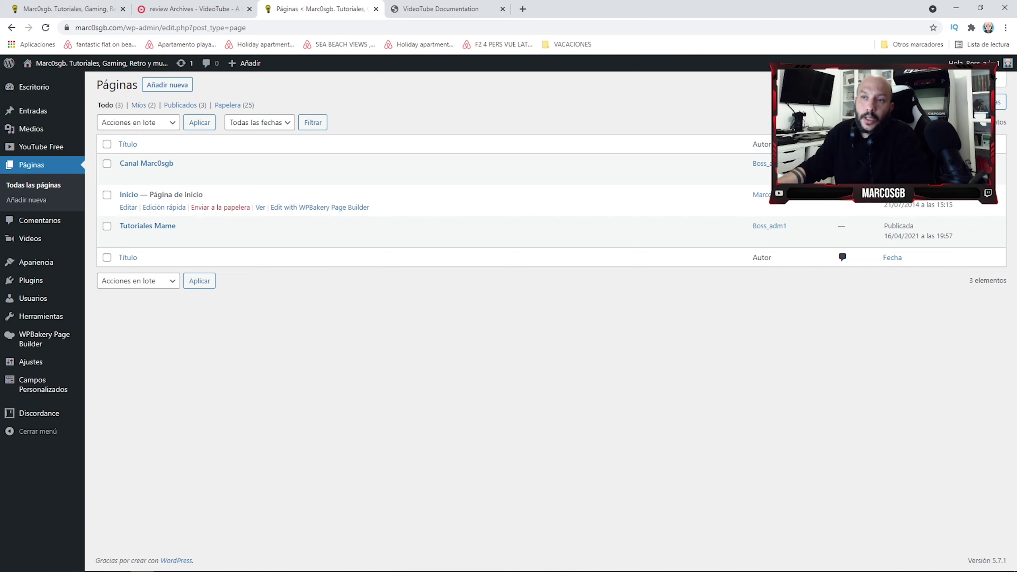
Open the Inicio page in WPBakery Page Builder, look over its layout, and return to the pages list.
{"action": "left_click", "coordinate": [319, 207]}
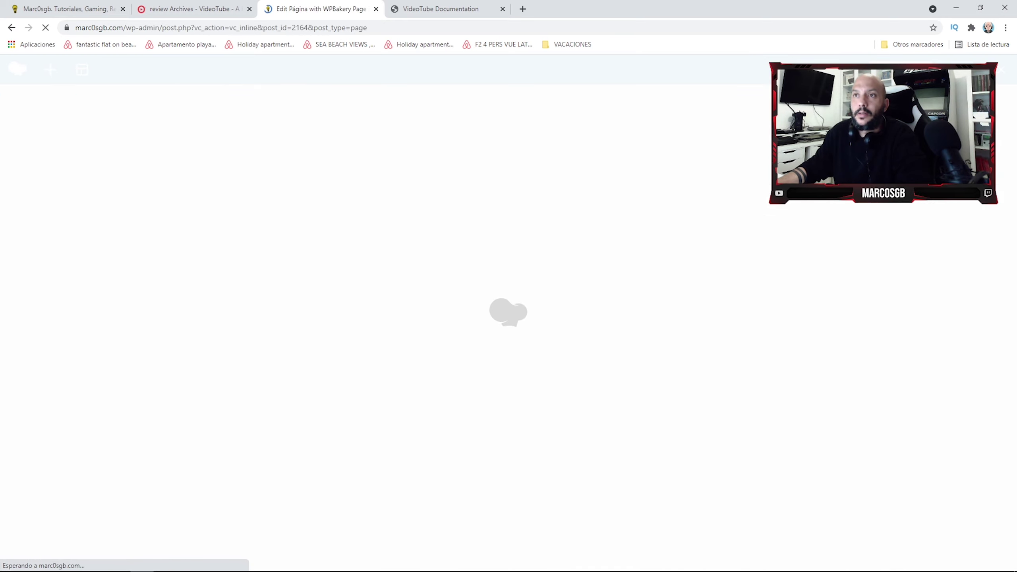
{"action": "scroll", "coordinate": [407, 304], "scroll_direction": "down", "scroll_amount": 7}
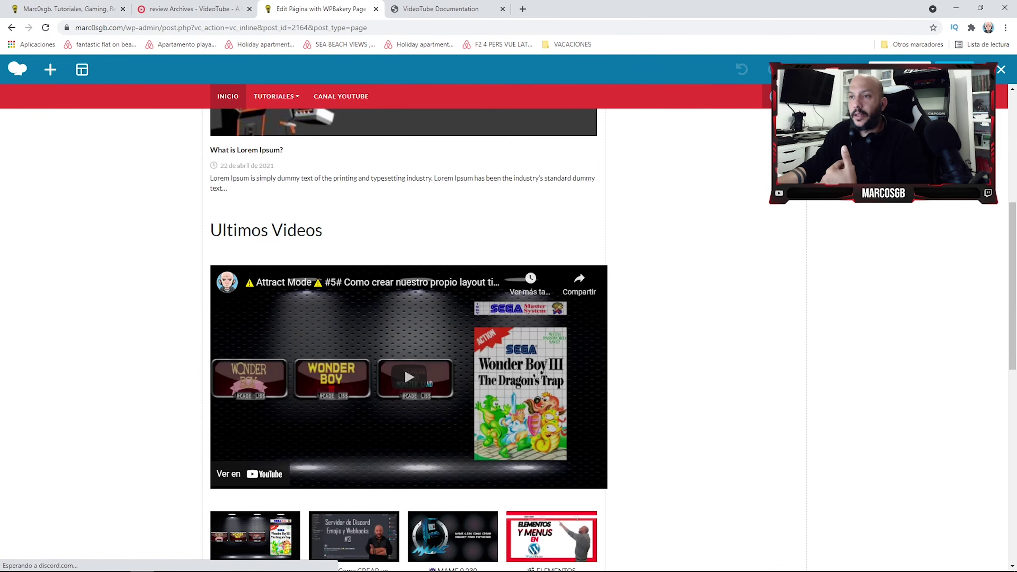
{"action": "scroll", "coordinate": [407, 304], "scroll_direction": "down", "scroll_amount": 14}
{"action": "scroll", "coordinate": [407, 305], "scroll_direction": "up", "scroll_amount": 20}
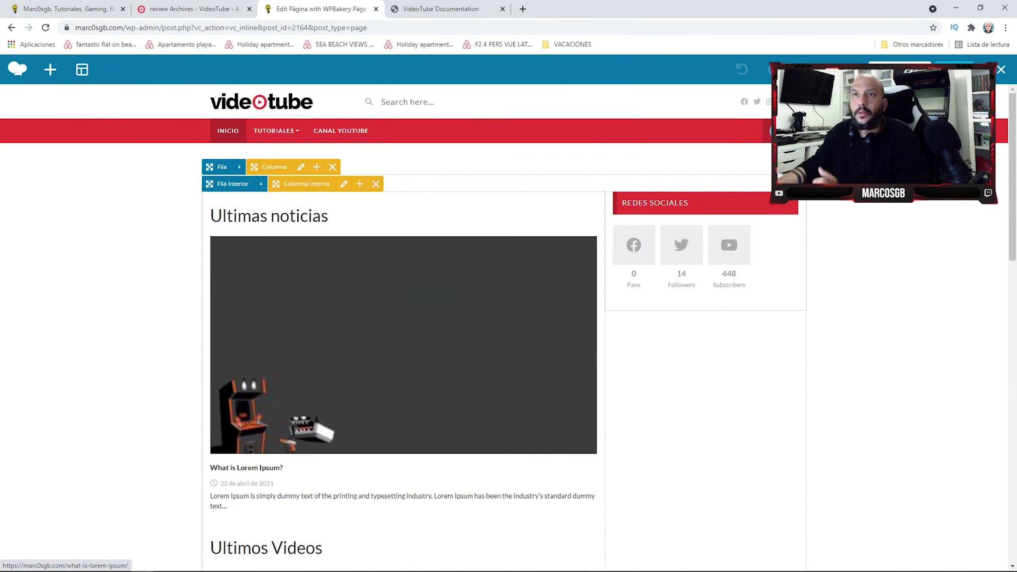
{"action": "key", "text": "alt+Left"}
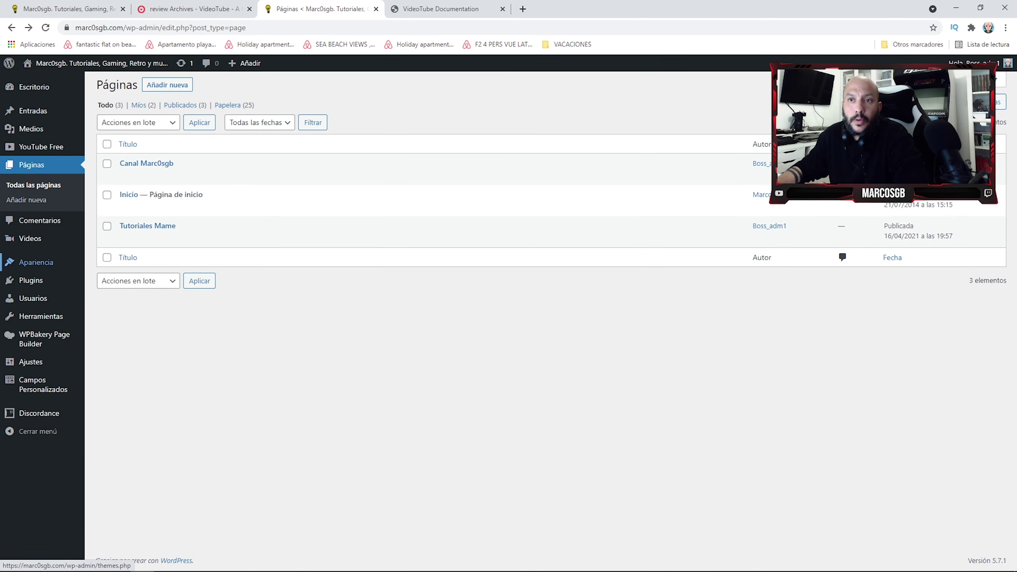
Open the theme customizer, check its General section with the logo setting, and close the customizer.
{"action": "mouse_move", "coordinate": [36, 262]}
{"action": "left_click", "coordinate": [113, 279]}
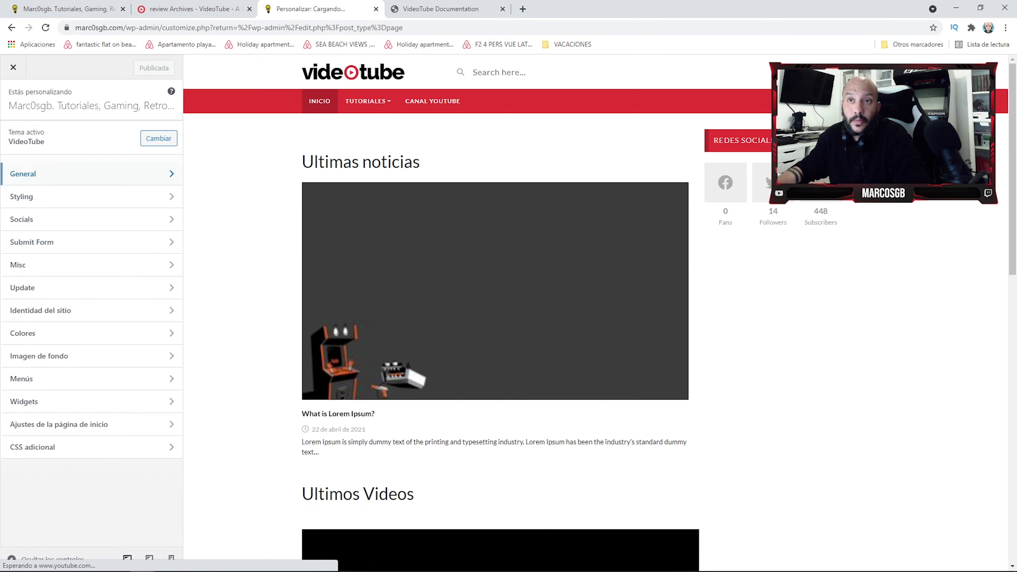
{"action": "left_click", "coordinate": [40, 174]}
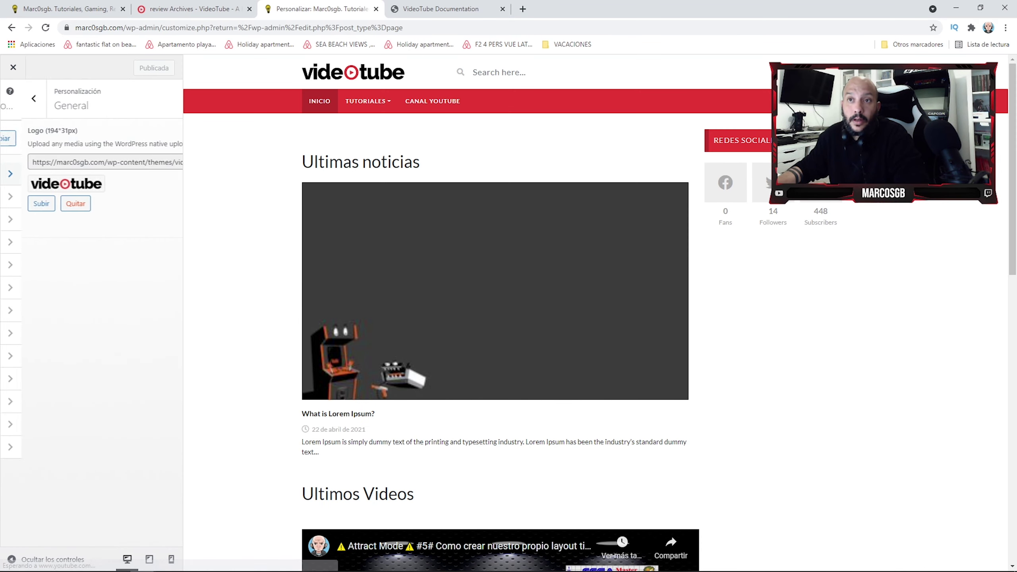
{"action": "left_click", "coordinate": [13, 98]}
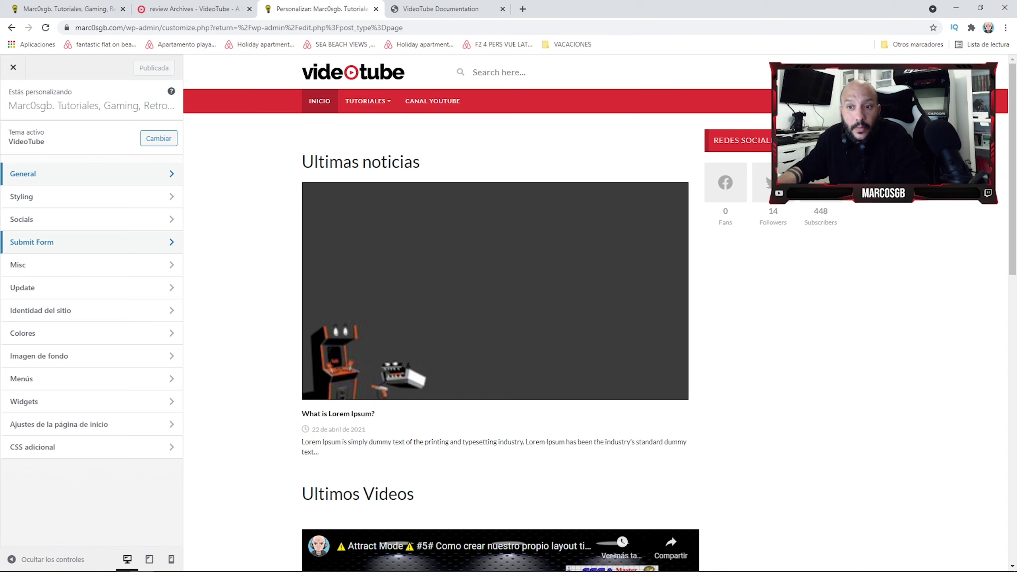
{"action": "left_click", "coordinate": [13, 66]}
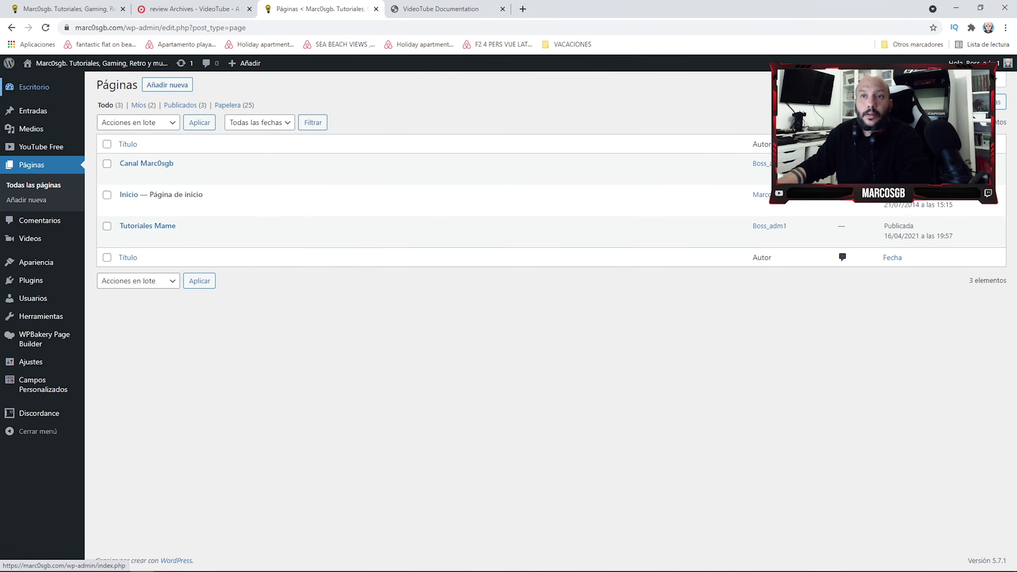
Capture the Apariencia submenu on screen, mark Personalizar with an arrow and an outline, and close the capture.
{"action": "mouse_move", "coordinate": [35, 262]}
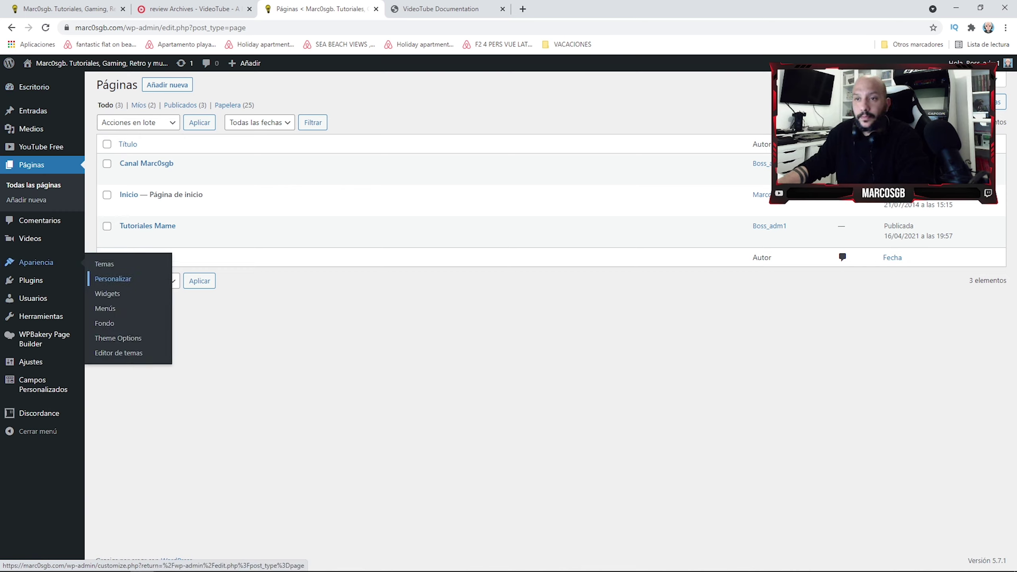
{"action": "key", "text": "Print"}
{"action": "left_click_drag", "start_coordinate": [1, 223], "coordinate": [352, 420]}
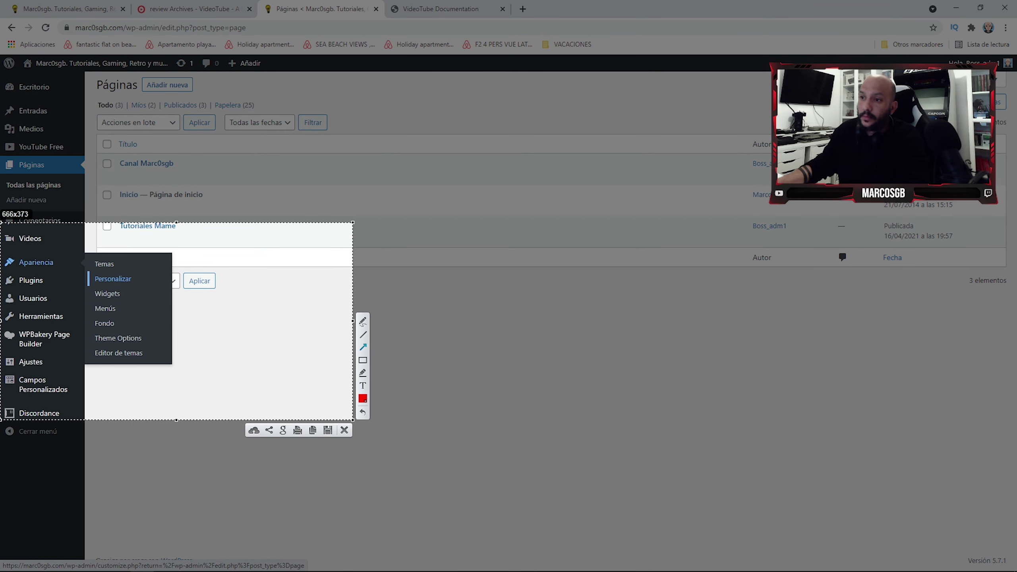
{"action": "mouse_move", "coordinate": [330, 333]}
{"action": "left_mouse_down"}
{"action": "mouse_move", "coordinate": [176, 299]}
{"action": "mouse_move", "coordinate": [151, 282]}
{"action": "left_mouse_up"}
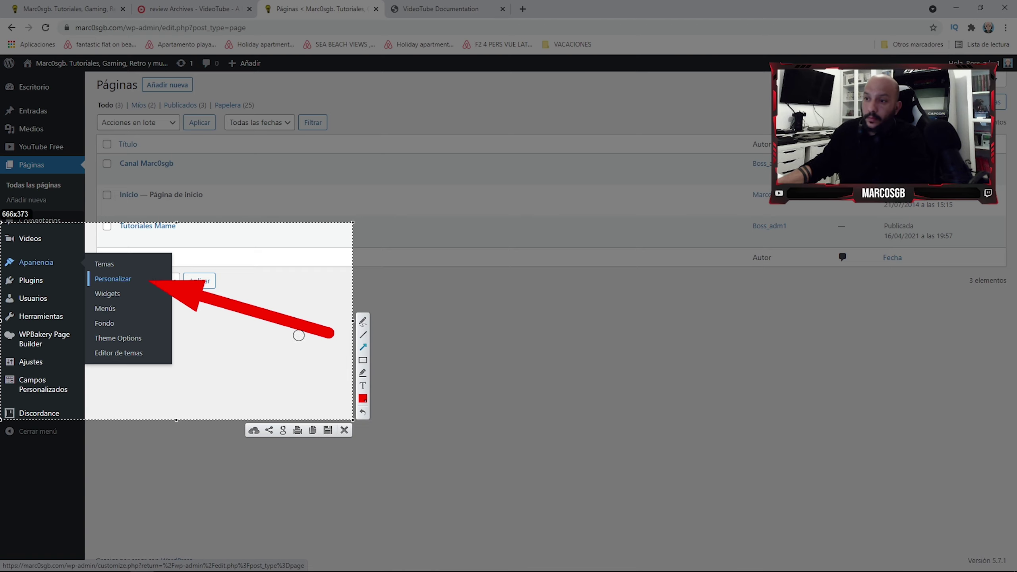
{"action": "left_click_drag", "start_coordinate": [83, 267], "coordinate": [162, 290]}
{"action": "key", "text": "ctrl+c"}
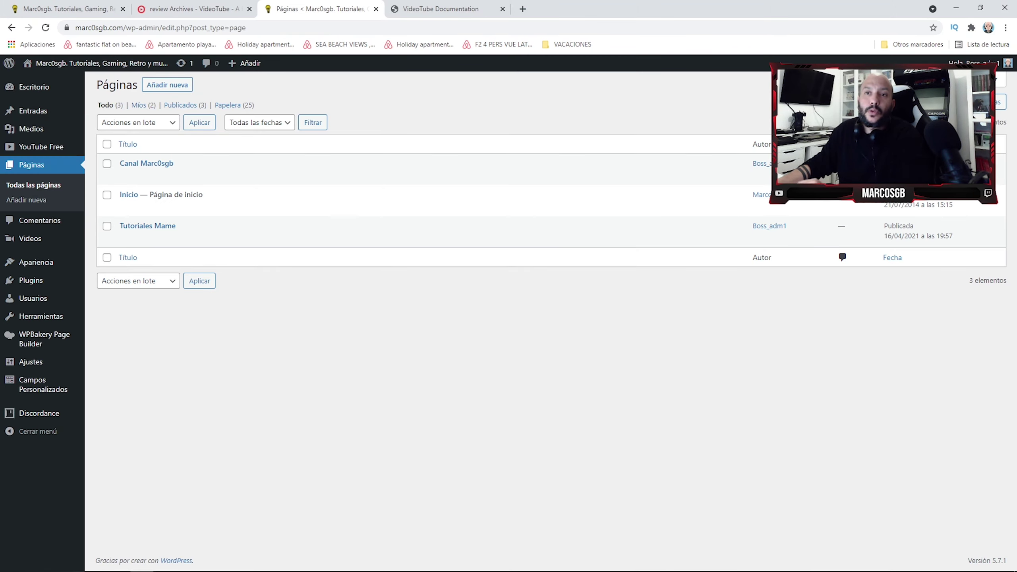
Open the VideoTube theme customizer, mark Ajustes de la página de inicio in a screen capture, and discard the capture.
{"action": "left_click", "coordinate": [36, 261]}
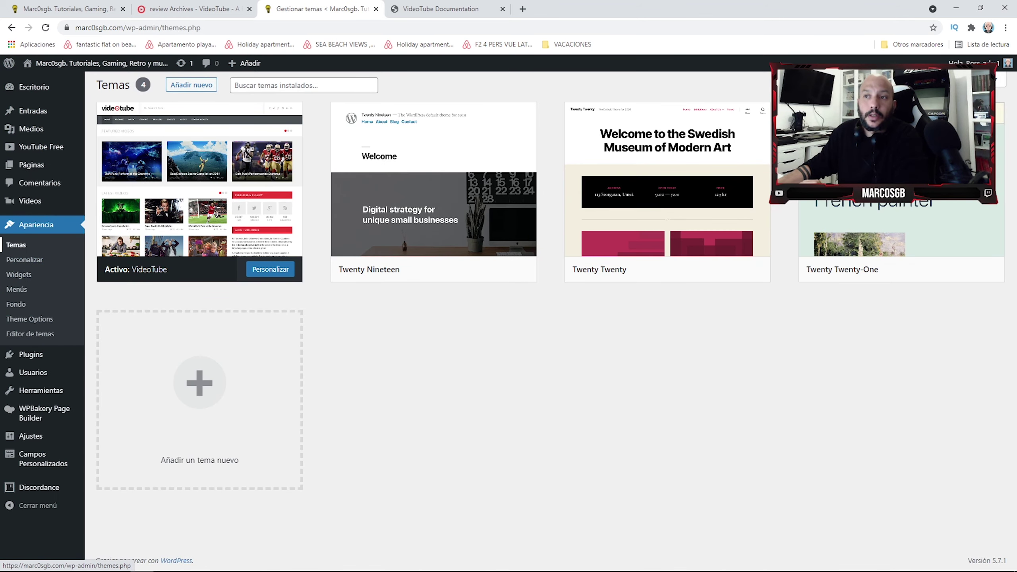
{"action": "left_click", "coordinate": [270, 270]}
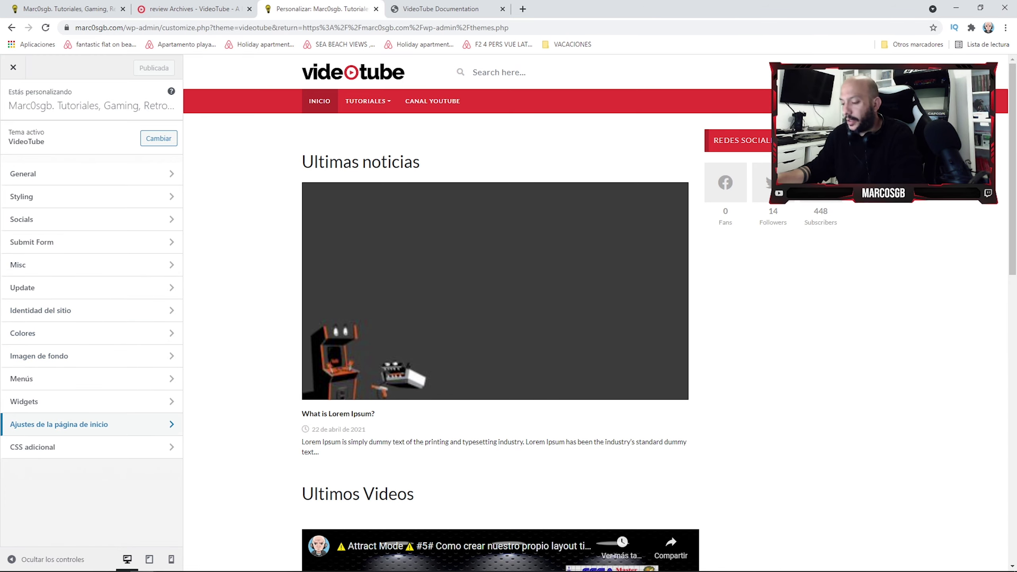
{"action": "key", "text": "Print"}
{"action": "left_click_drag", "start_coordinate": [1, 387], "coordinate": [257, 472]}
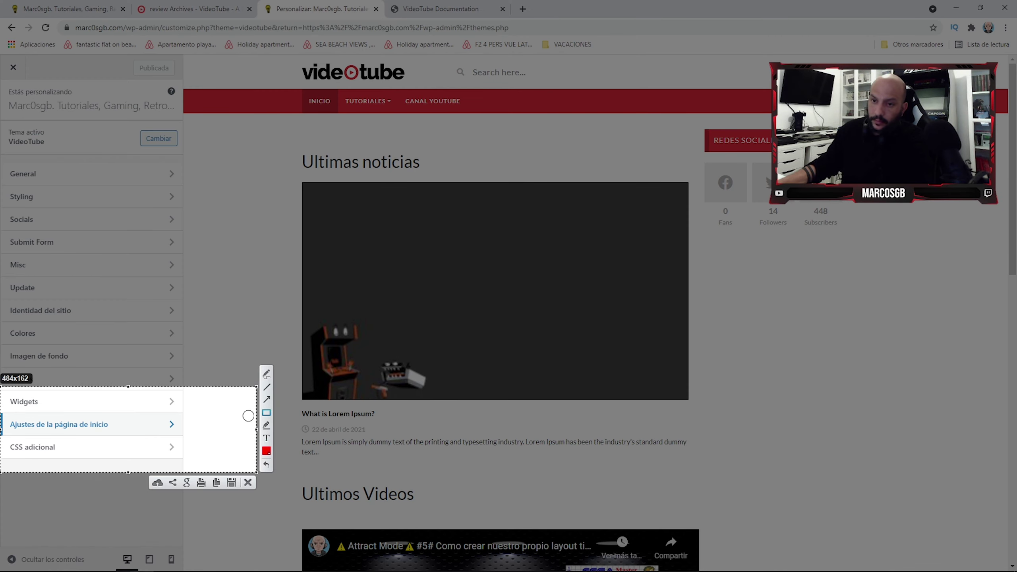
{"action": "mouse_move", "coordinate": [4, 413]}
{"action": "left_mouse_down"}
{"action": "mouse_move", "coordinate": [236, 440]}
{"action": "mouse_move", "coordinate": [185, 427]}
{"action": "left_mouse_up"}
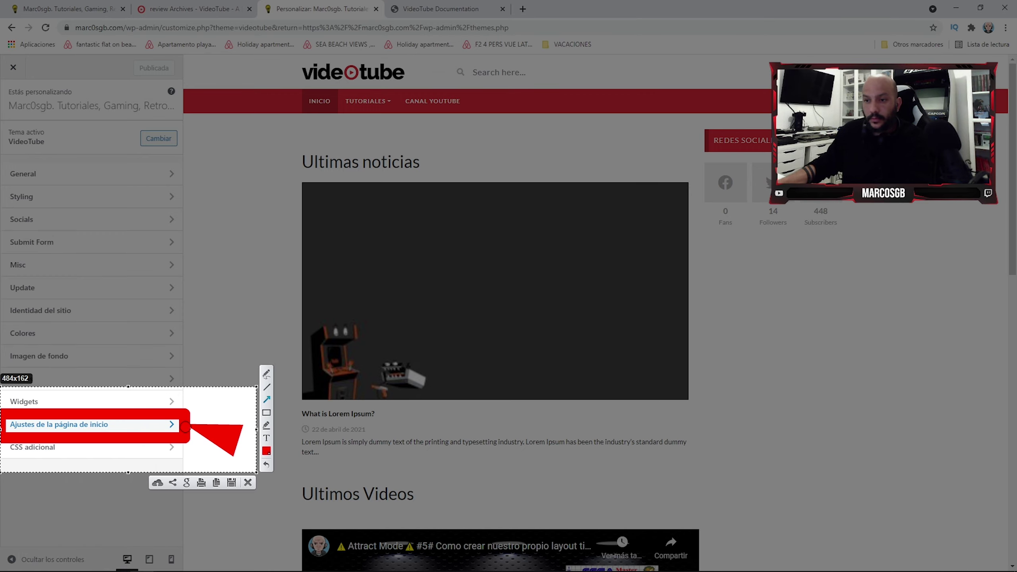
{"action": "key", "text": "Escape"}
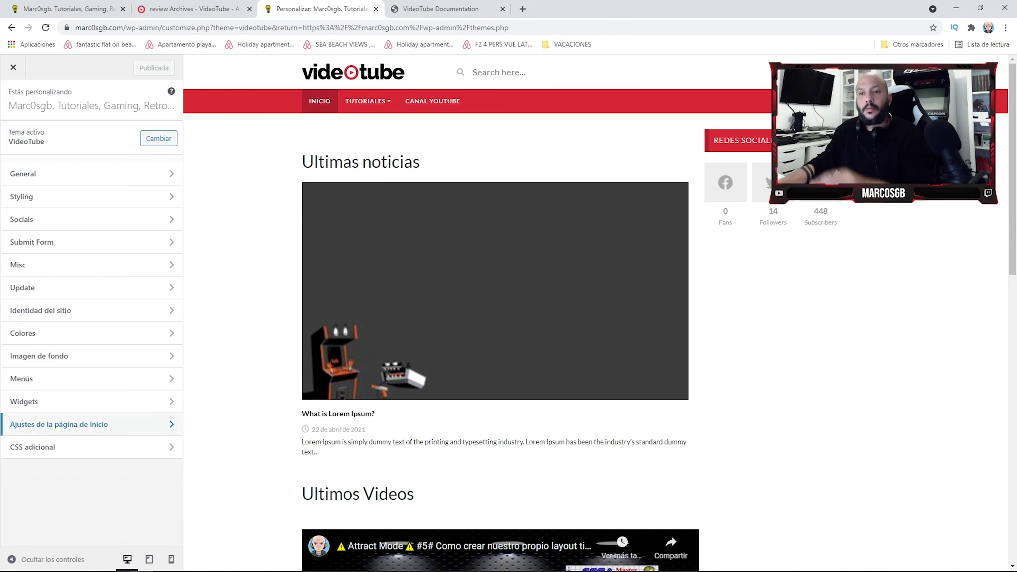
Open the customizer's homepage settings and choose Inicio as the Página de inicio.
{"action": "left_click", "coordinate": [91, 425]}
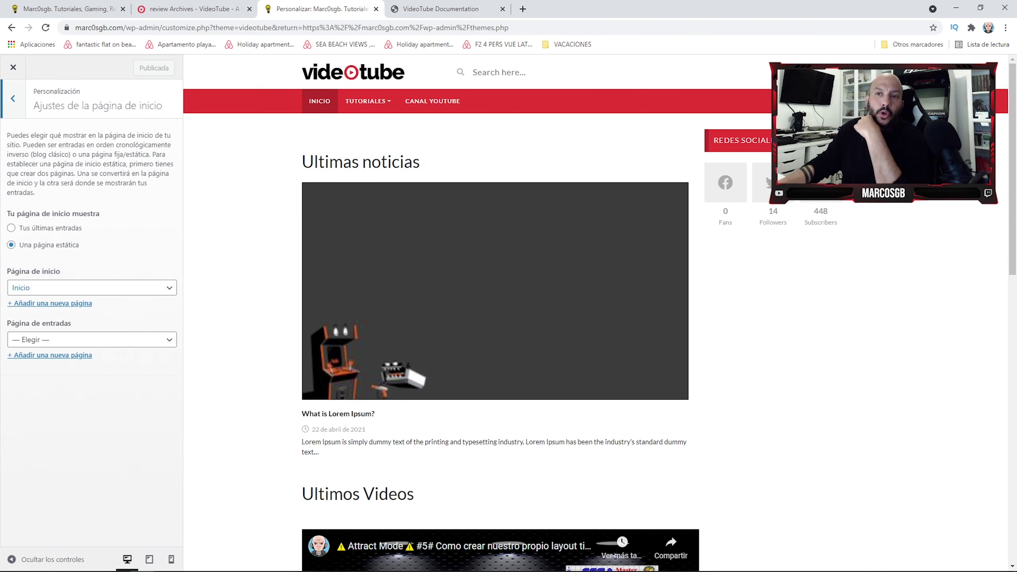
{"action": "left_click", "coordinate": [91, 287]}
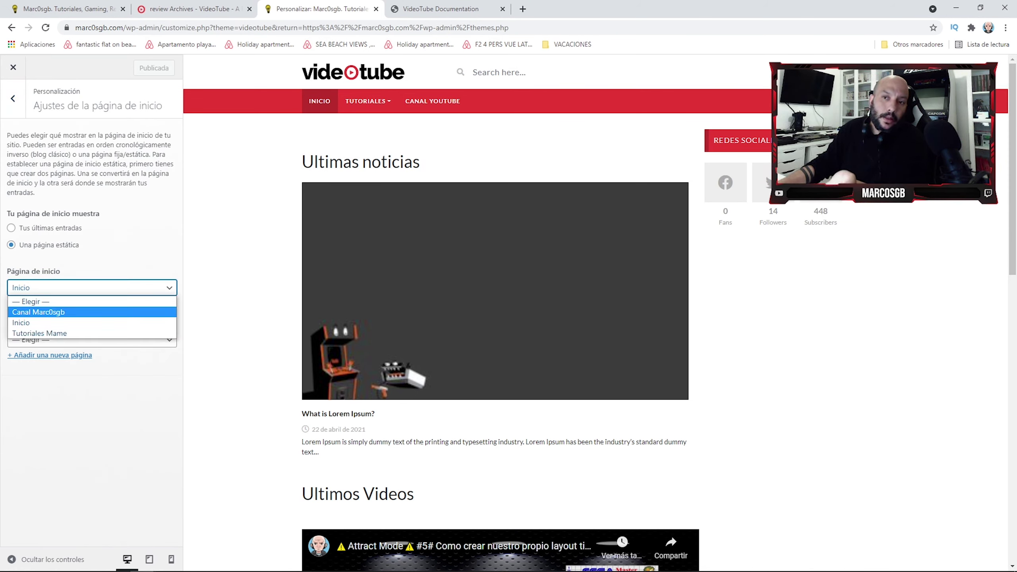
{"action": "left_click", "coordinate": [91, 322]}
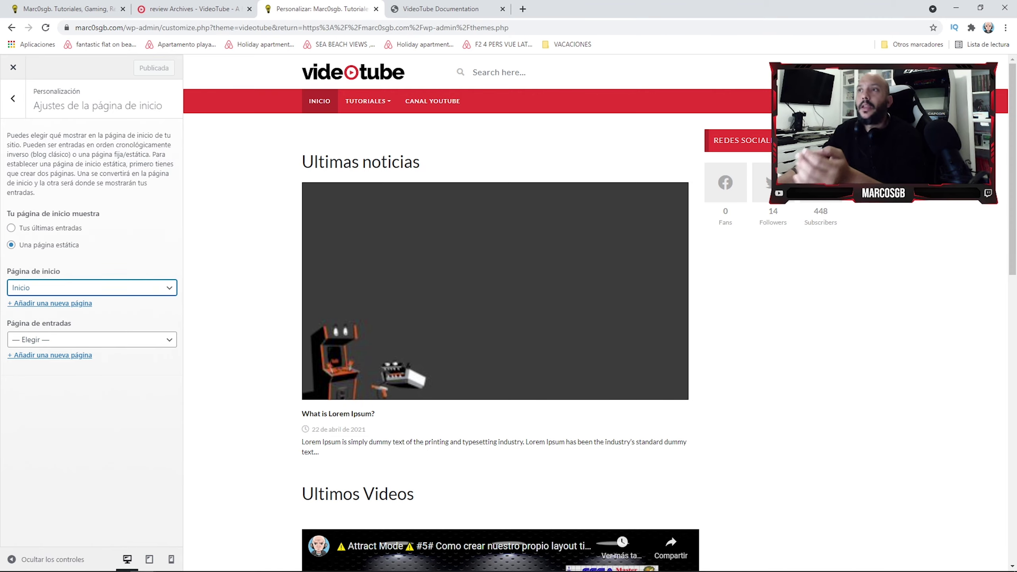
Open the admin list of pages at marc0sgb.com in a new browser tab and place that tab beside the customizer's.
{"action": "left_click", "coordinate": [523, 9]}
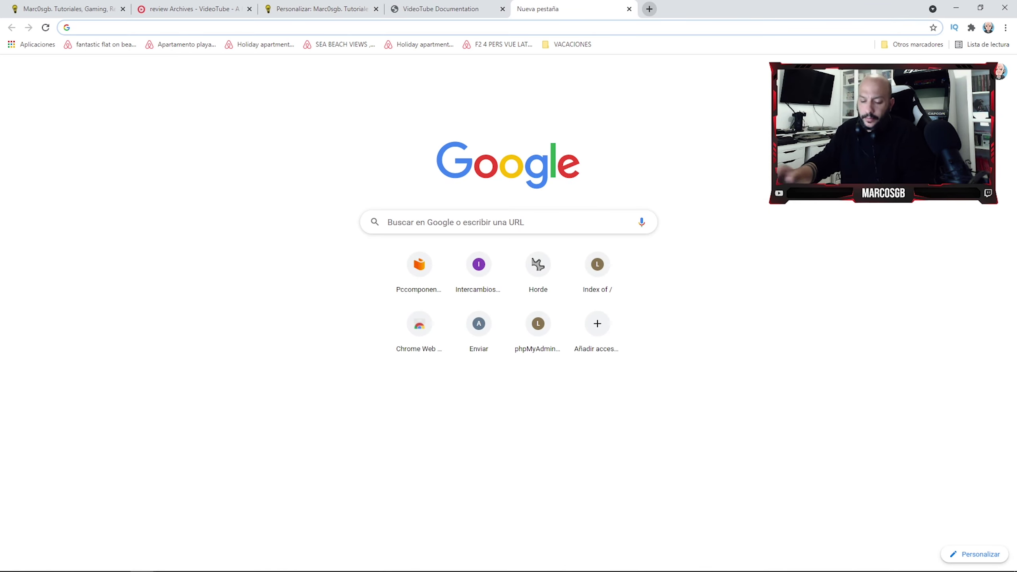
{"action": "type", "text": "marc0sgb.com"}
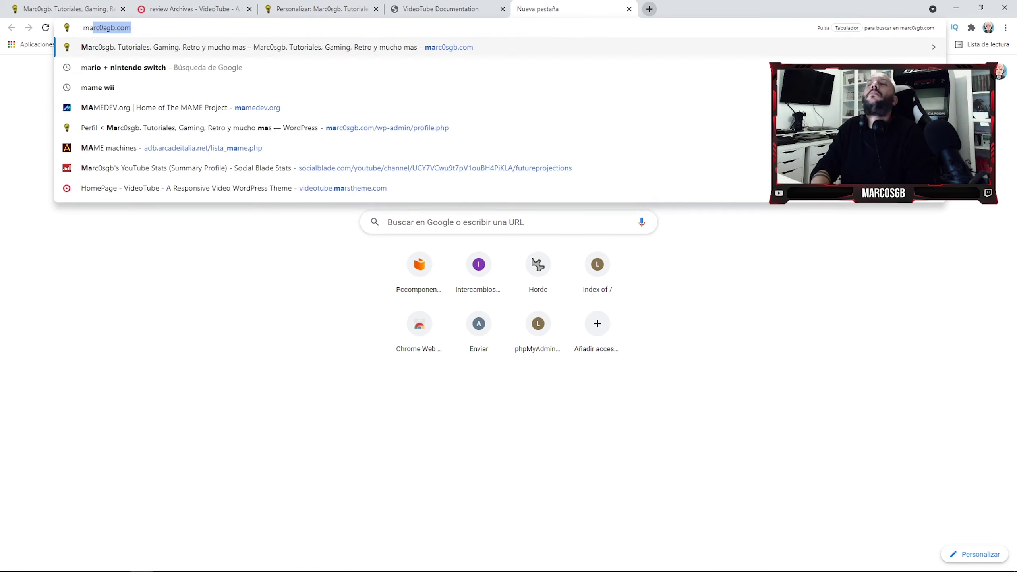
{"action": "key", "text": "Down"}
{"action": "key", "text": "Down"}
{"action": "key", "text": "Down"}
{"action": "key", "text": "Return"}
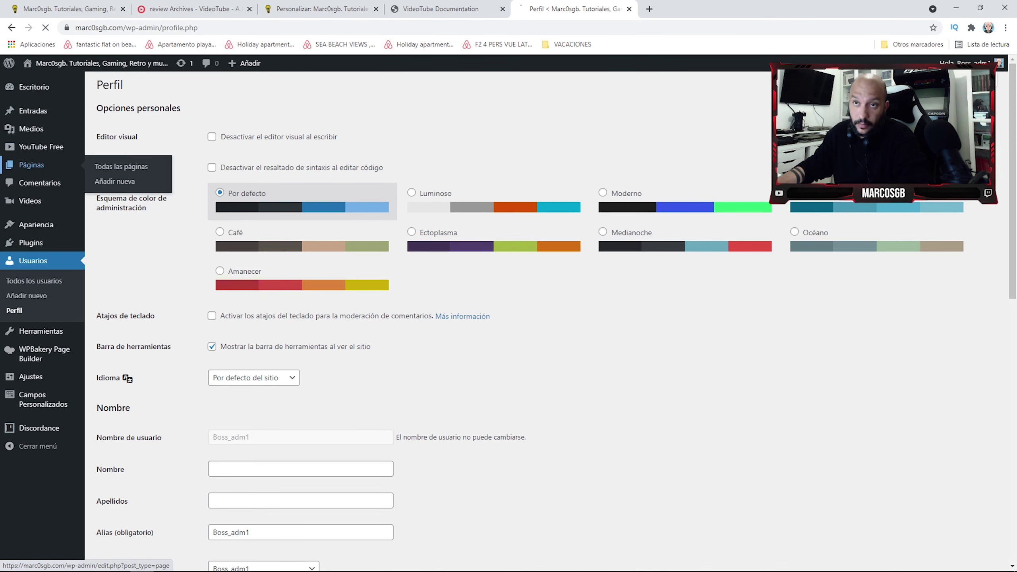
{"action": "left_click", "coordinate": [31, 164]}
{"action": "left_click_drag", "start_coordinate": [572, 9], "coordinate": [445, 9]}
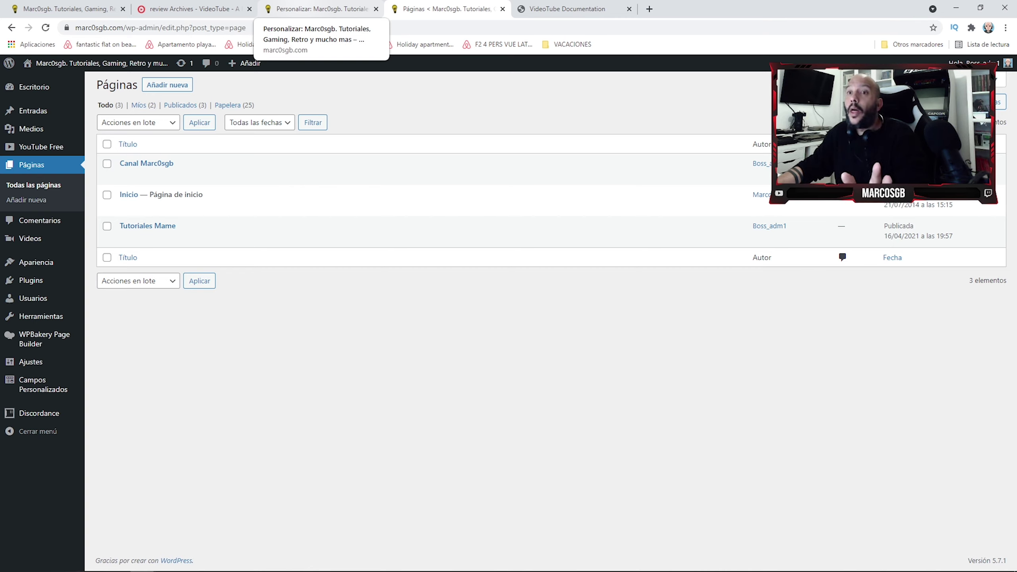
Return to the customizer and review the pages offered for Página de inicio and Página de entradas, keeping the current choices.
{"action": "left_click", "coordinate": [316, 9]}
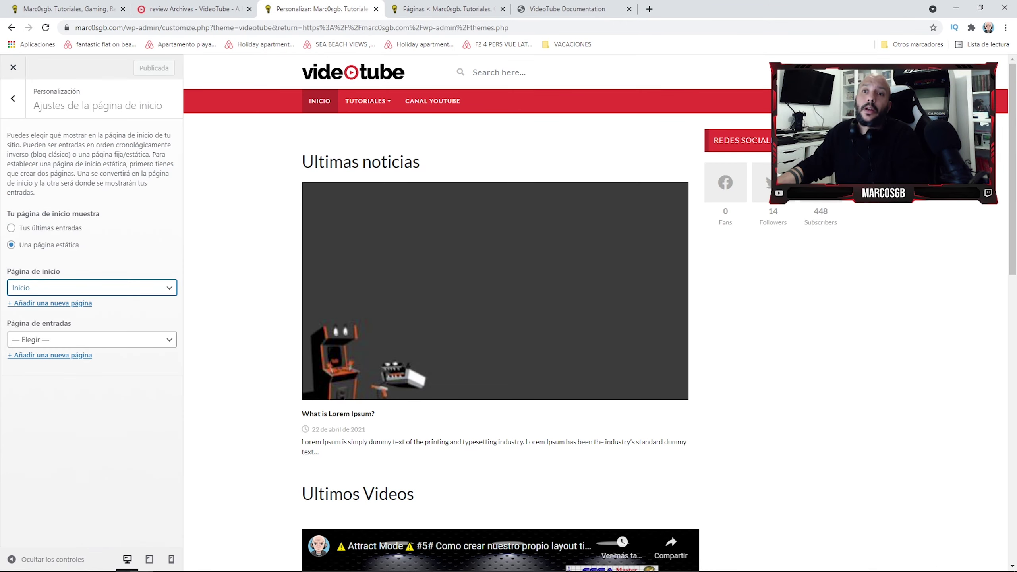
{"action": "left_click", "coordinate": [92, 288]}
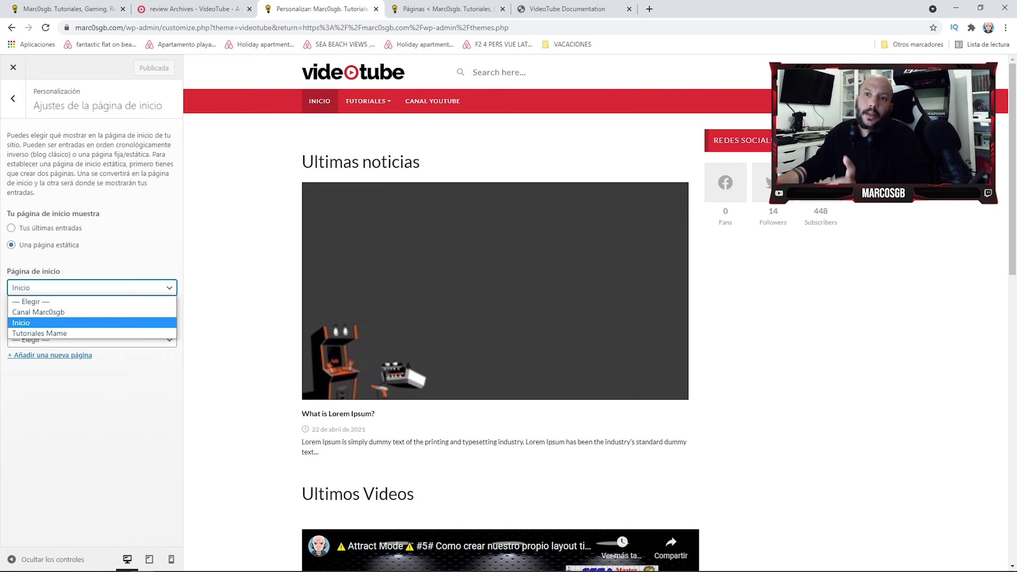
{"action": "key", "text": "Return"}
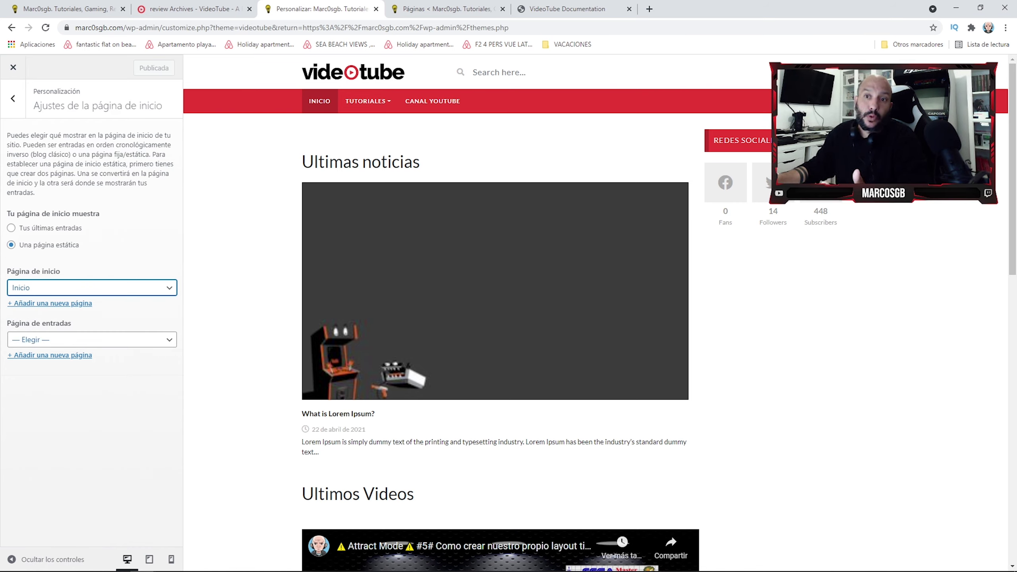
{"action": "left_click", "coordinate": [92, 339]}
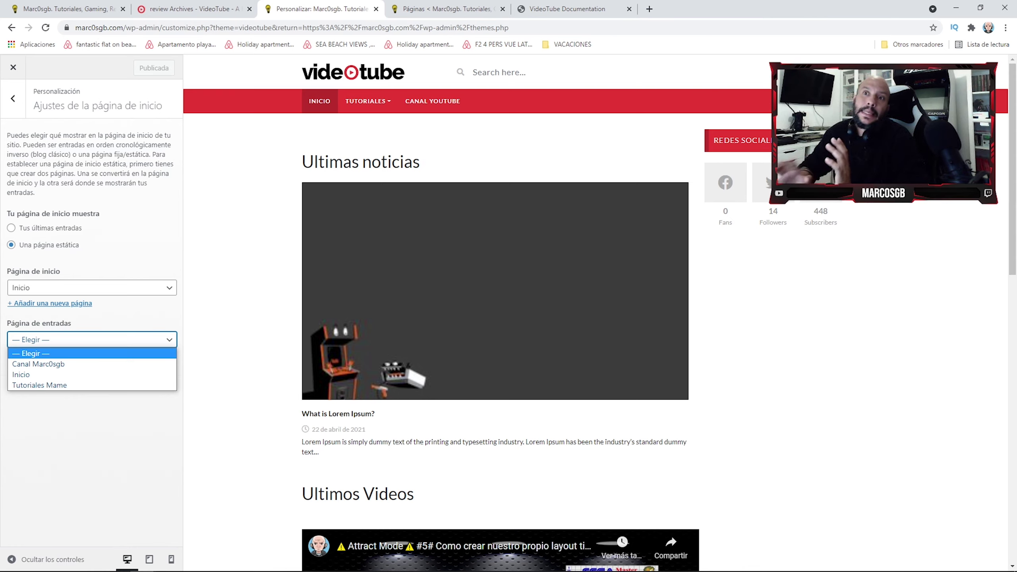
{"action": "key", "text": "Escape"}
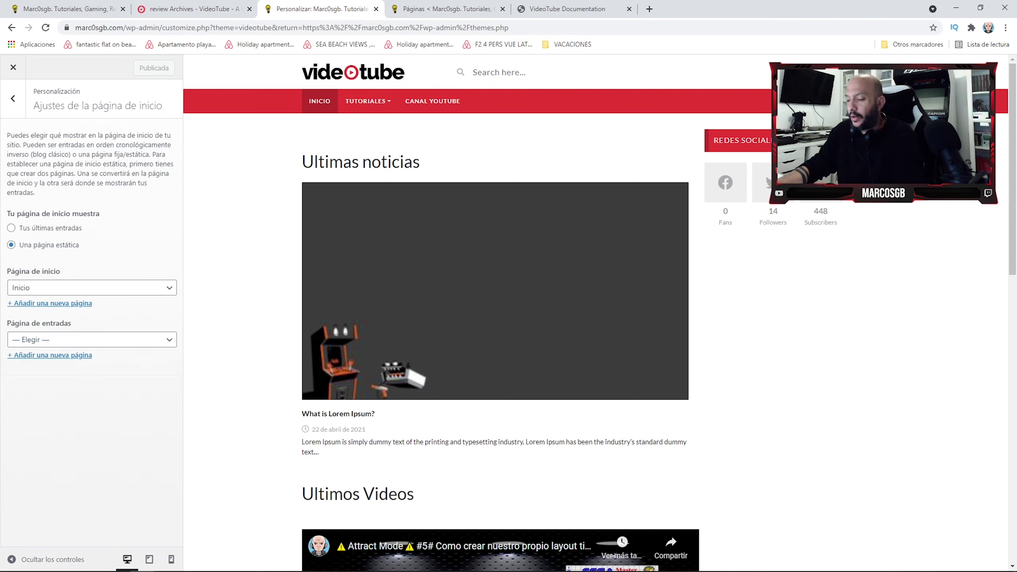
Outline Tus últimas entradas and Una página estática in two separate screen captures of the homepage settings, discarding both captures.
{"action": "key", "text": "Print"}
{"action": "left_click_drag", "start_coordinate": [2, 186], "coordinate": [249, 386]}
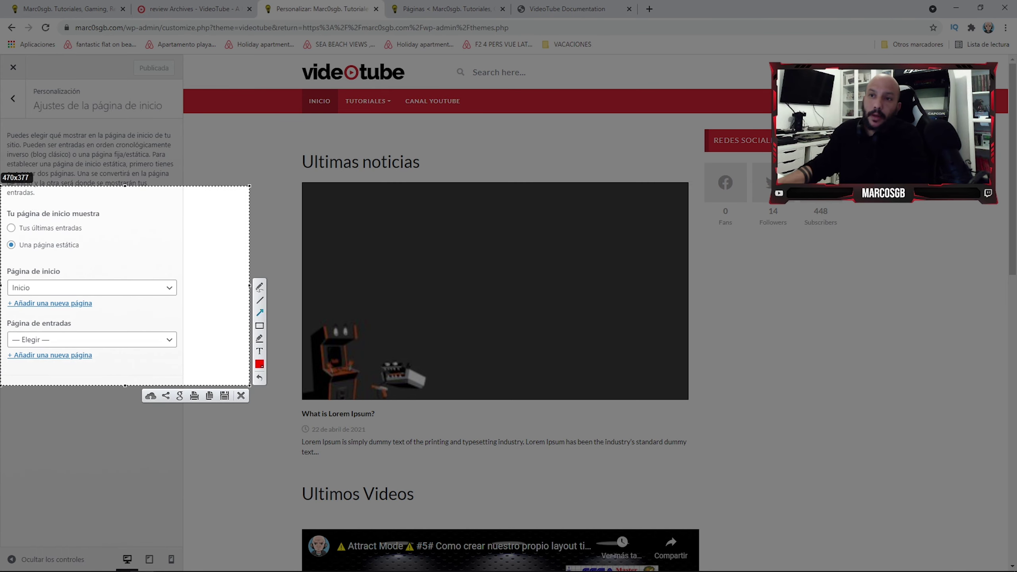
{"action": "left_click_drag", "start_coordinate": [5, 206], "coordinate": [123, 237]}
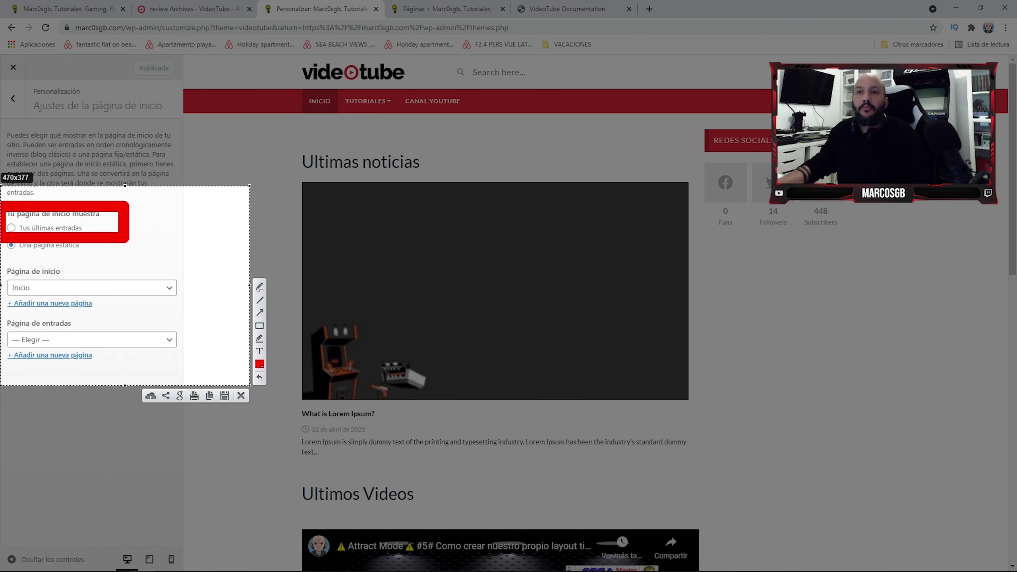
{"action": "key", "text": "Escape"}
{"action": "key", "text": "Print"}
{"action": "left_click_drag", "start_coordinate": [2, 182], "coordinate": [254, 392]}
{"action": "left_click_drag", "start_coordinate": [2, 225], "coordinate": [102, 258]}
{"action": "key", "text": "Escape"}
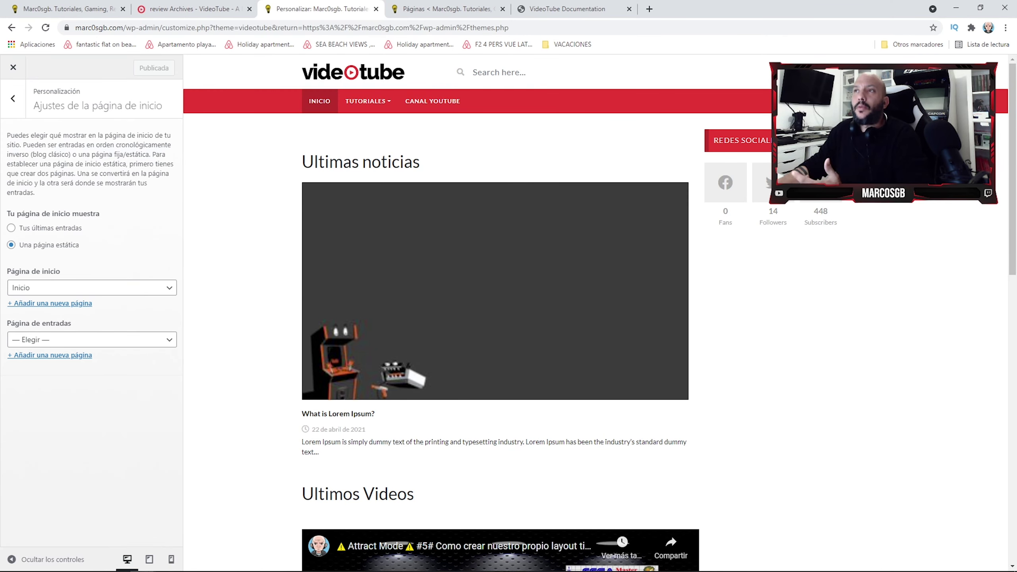
Go through the open site and demo pages to the VideoTube documentation and read its Setup Homepage section.
{"action": "left_click", "coordinate": [445, 9]}
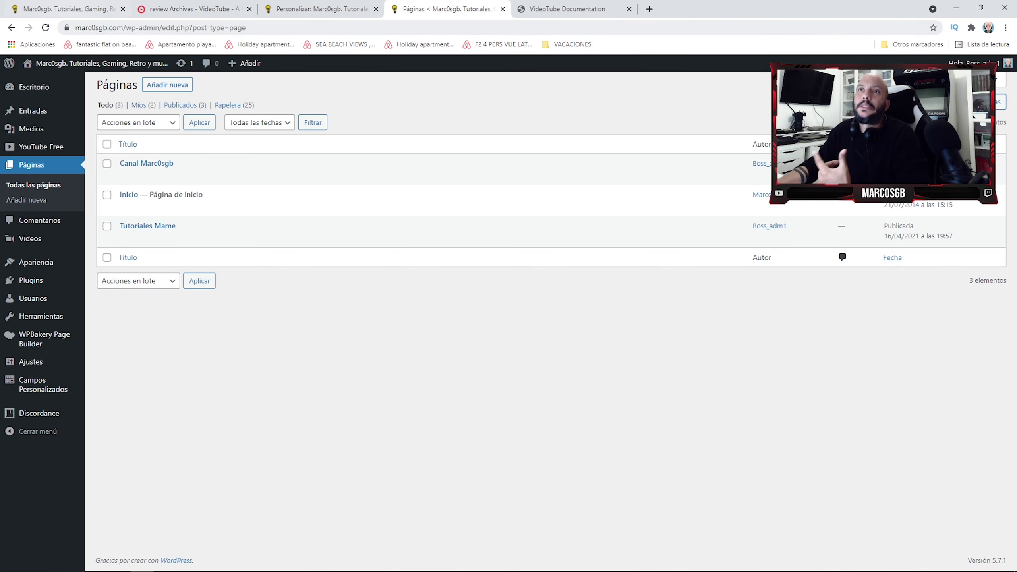
{"action": "left_click", "coordinate": [68, 9]}
{"action": "key", "text": "ctrl+Tab"}
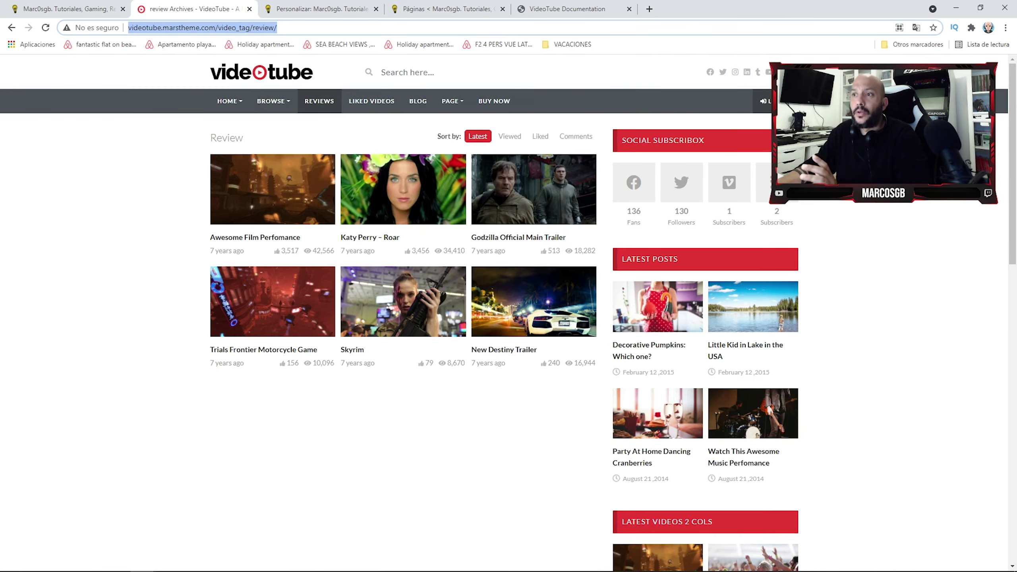
{"action": "key", "text": "ctrl+Tab"}
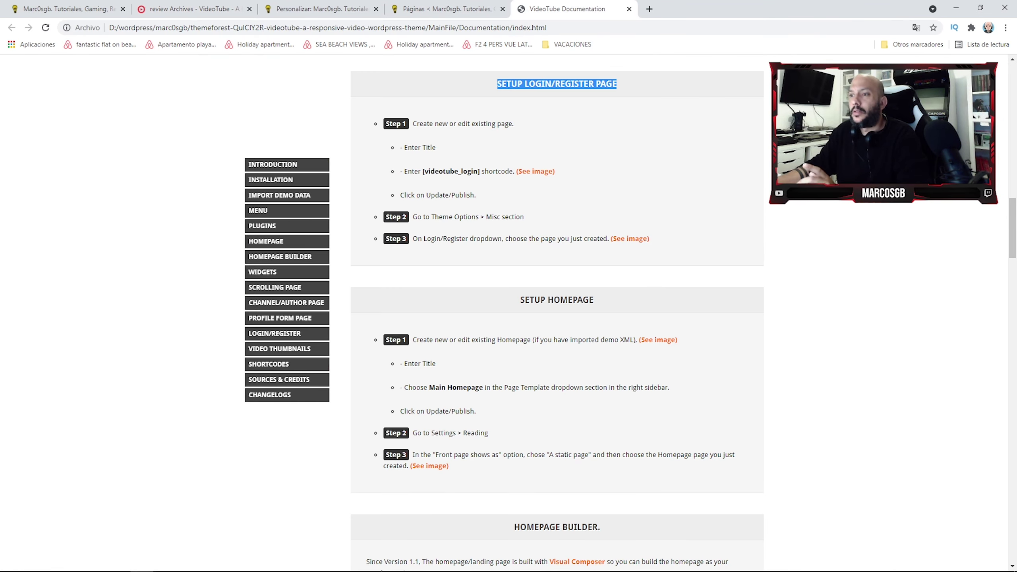
{"action": "scroll", "coordinate": [558, 316], "scroll_direction": "down", "scroll_amount": 1}
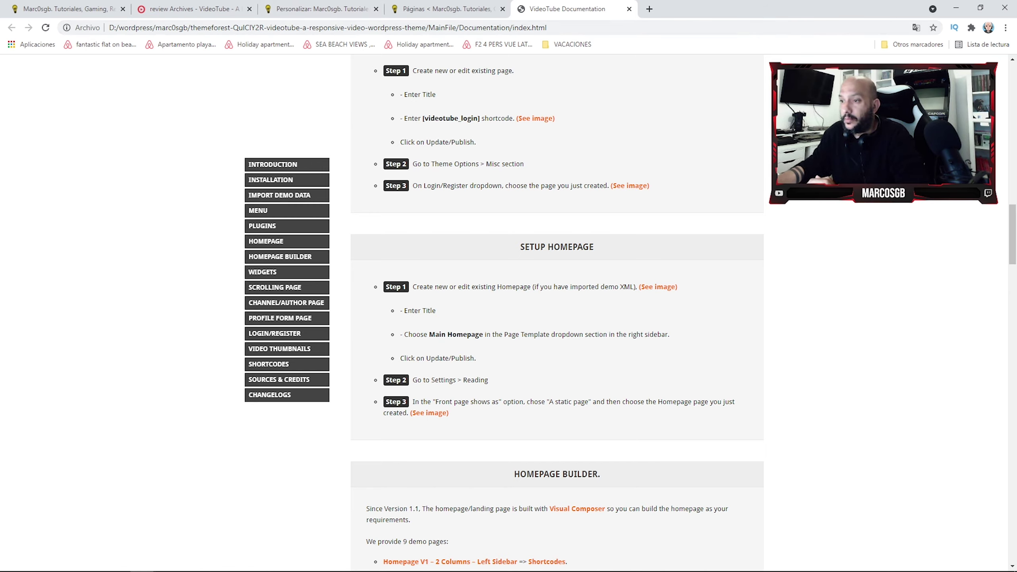
In the VideoTube demo, view the V5 – 1 Column – Right Sidebar homepage and the V1 – 2 Columns – Right Sidebar homepage.
{"action": "left_click", "coordinate": [194, 9]}
{"action": "left_click", "coordinate": [320, 9]}
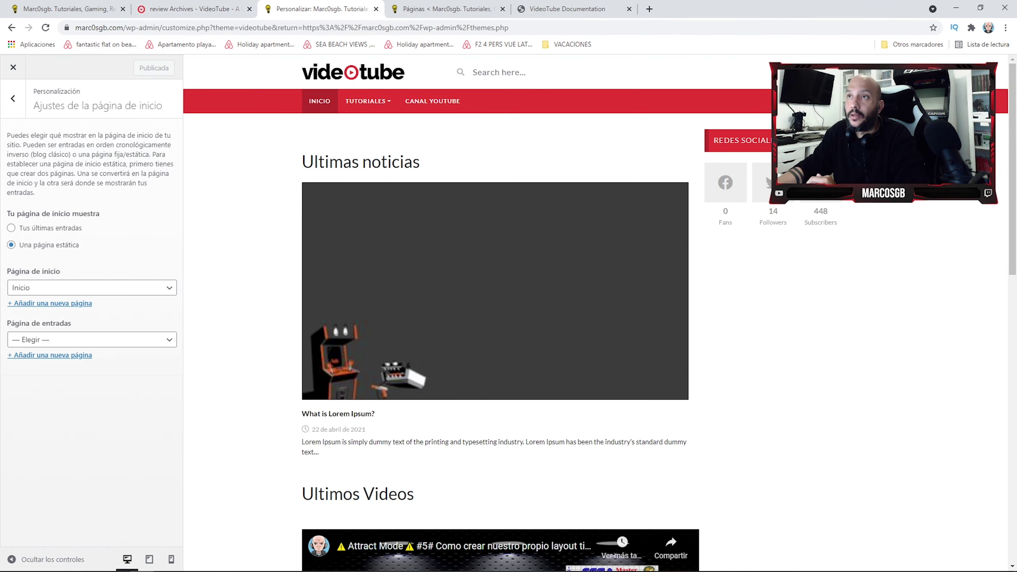
{"action": "left_click", "coordinate": [194, 9]}
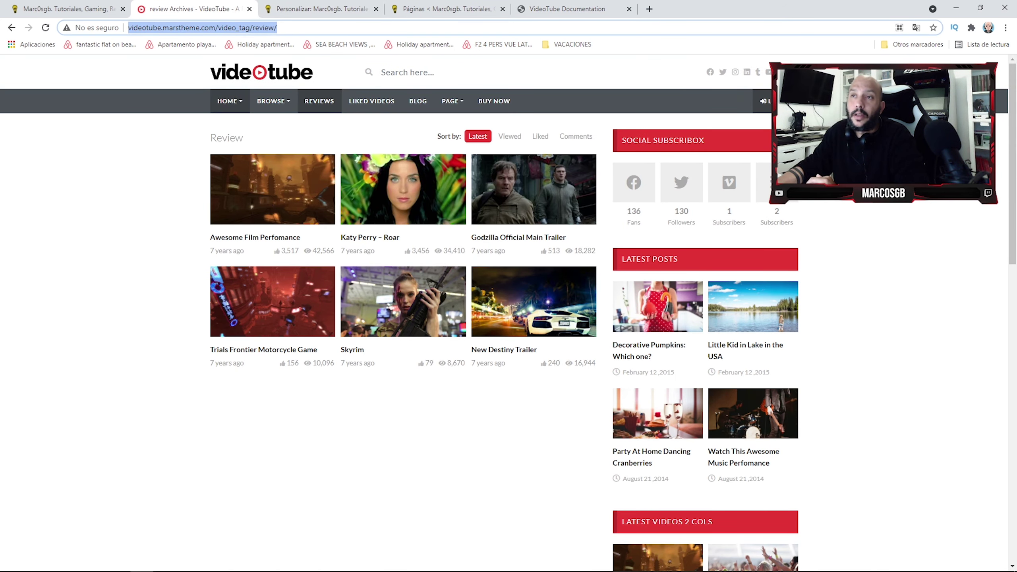
{"action": "left_click", "coordinate": [230, 101]}
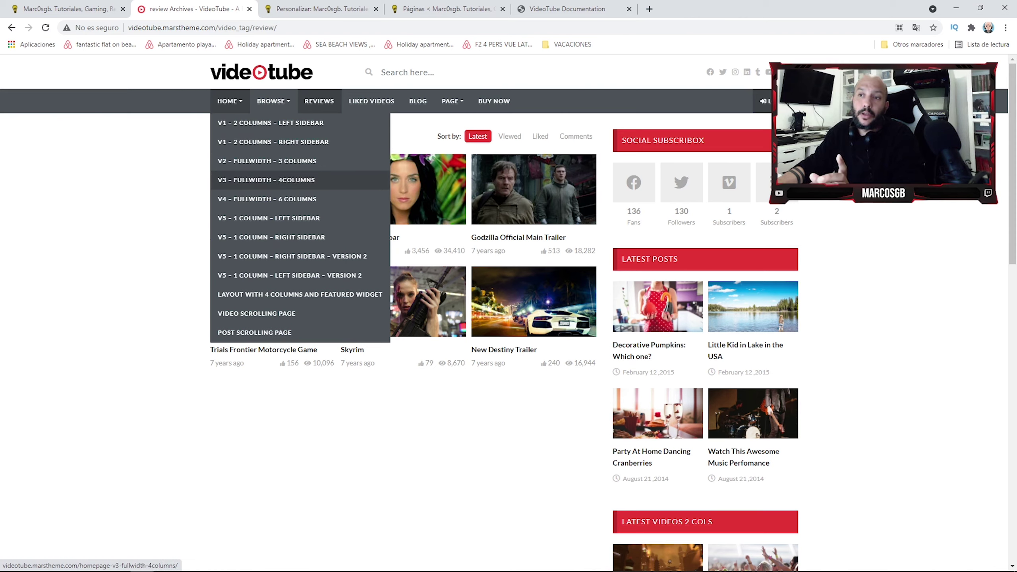
{"action": "left_click", "coordinate": [271, 237]}
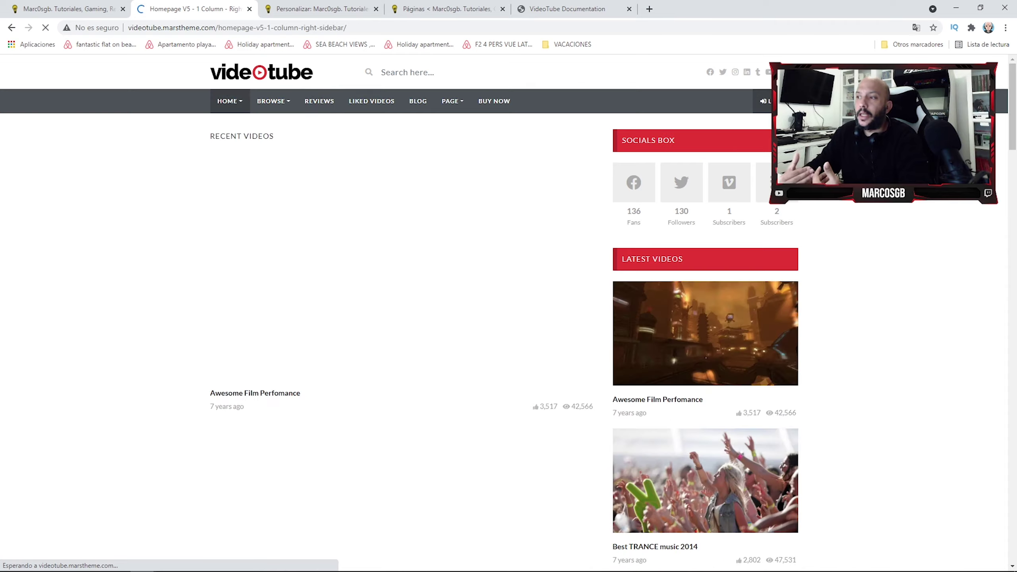
{"action": "scroll", "coordinate": [403, 270], "scroll_direction": "down", "scroll_amount": 10}
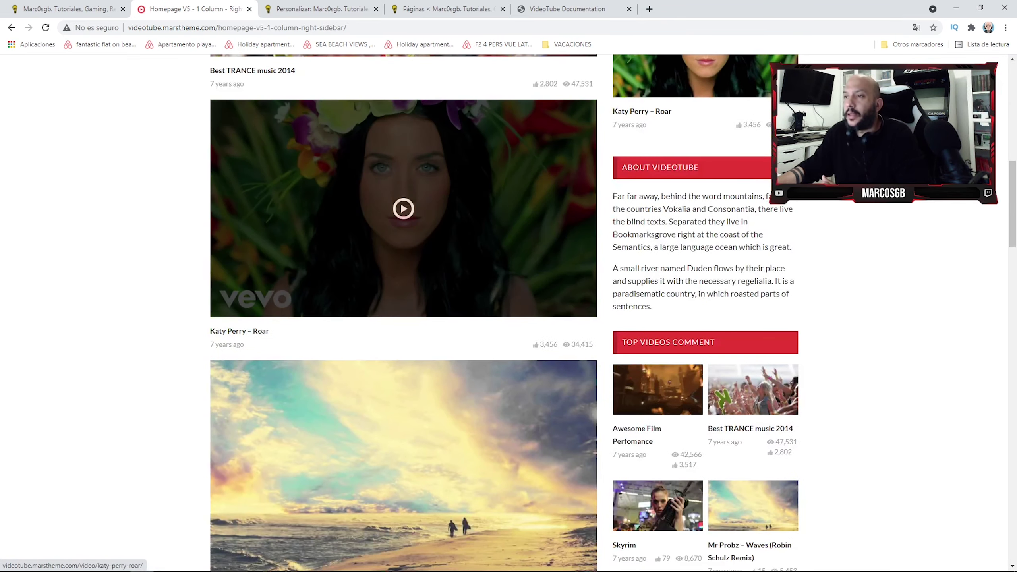
{"action": "scroll", "coordinate": [403, 271], "scroll_direction": "up", "scroll_amount": 10}
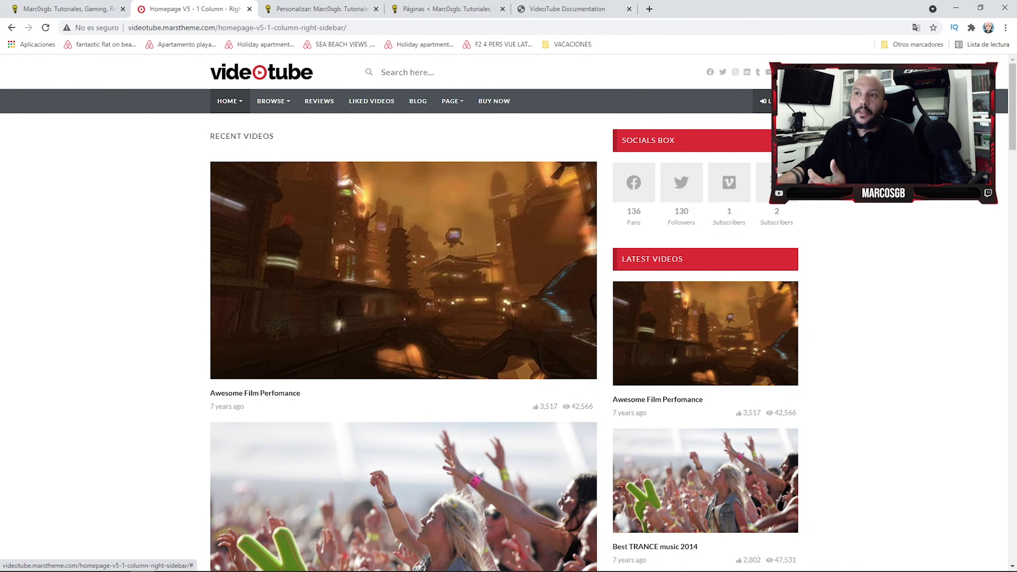
{"action": "mouse_move", "coordinate": [230, 100]}
{"action": "left_click", "coordinate": [240, 142]}
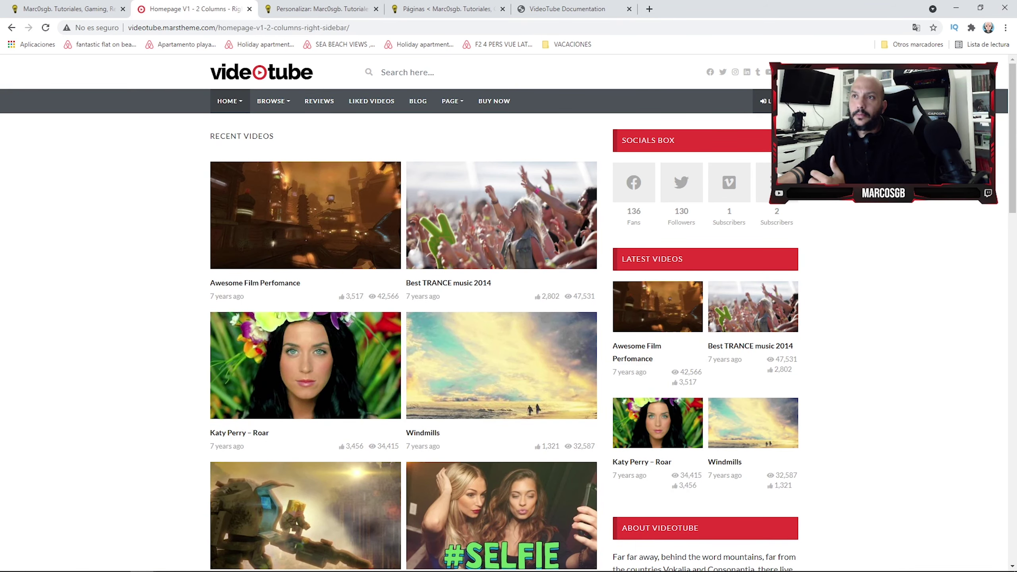
View the V1 – 2 Columns – Left Sidebar and V5 – 1 Column – Right Sidebar – Version 2 homepages in the demo.
{"action": "mouse_move", "coordinate": [230, 101]}
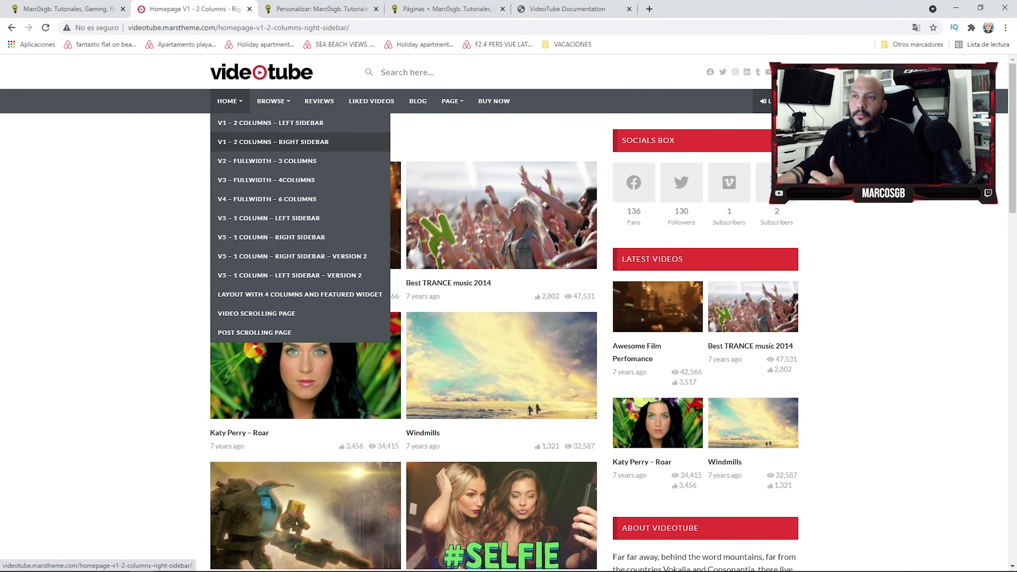
{"action": "left_click", "coordinate": [240, 142]}
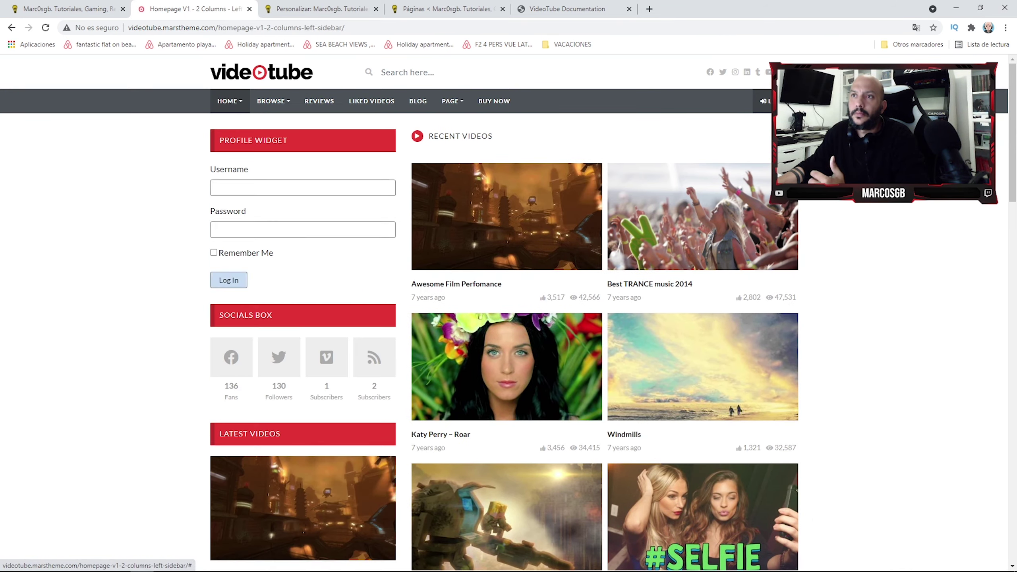
{"action": "left_click", "coordinate": [241, 256]}
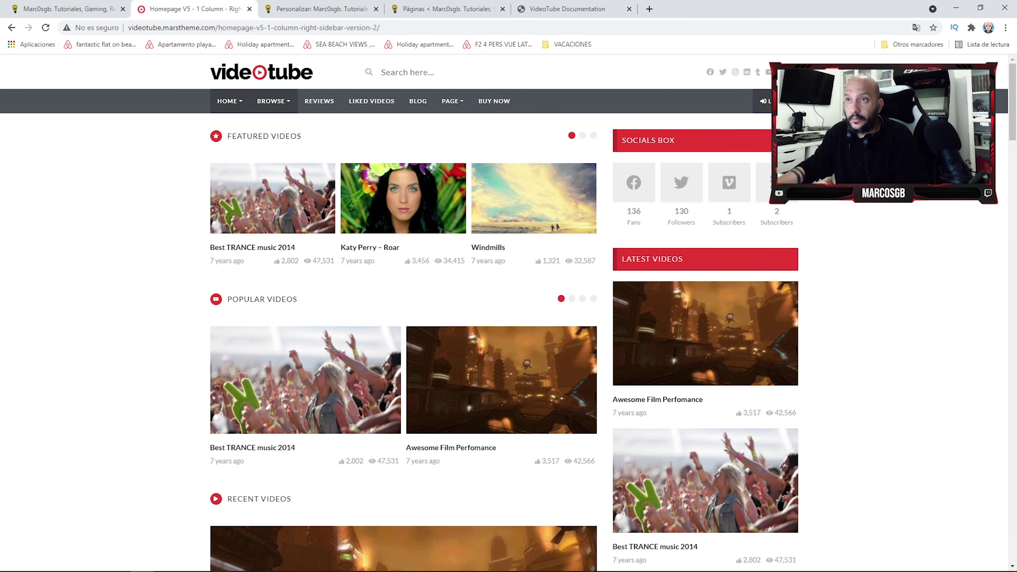
Look through the Layout with 4 Columns and Featured Widget demo homepage down to its footer, and close the demo.
{"action": "mouse_move", "coordinate": [230, 101]}
{"action": "left_click", "coordinate": [240, 295]}
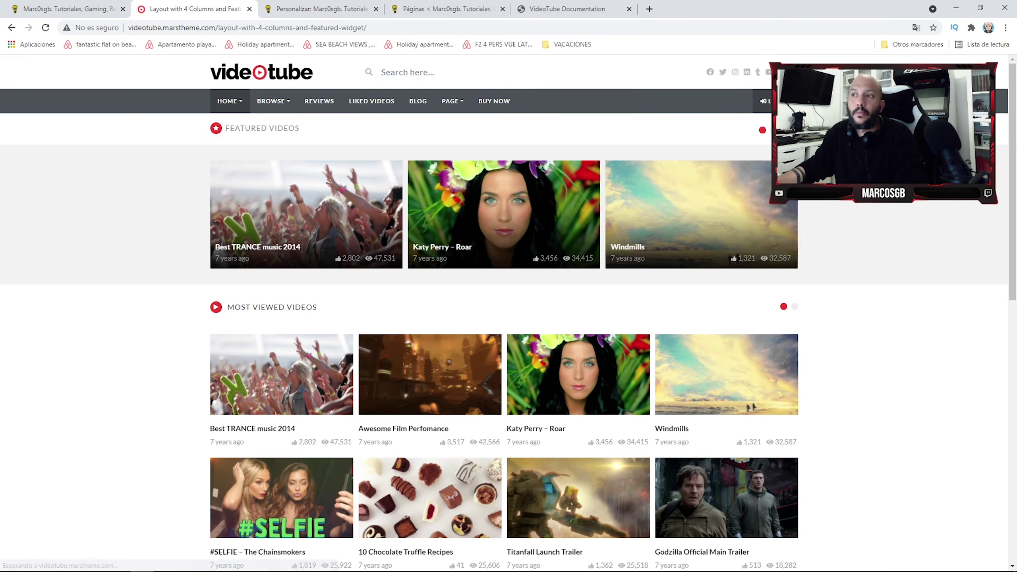
{"action": "scroll", "coordinate": [429, 104], "scroll_direction": "down", "scroll_amount": 12}
{"action": "scroll", "coordinate": [430, 104], "scroll_direction": "up", "scroll_amount": 6}
{"action": "scroll", "coordinate": [429, 104], "scroll_direction": "down", "scroll_amount": 6}
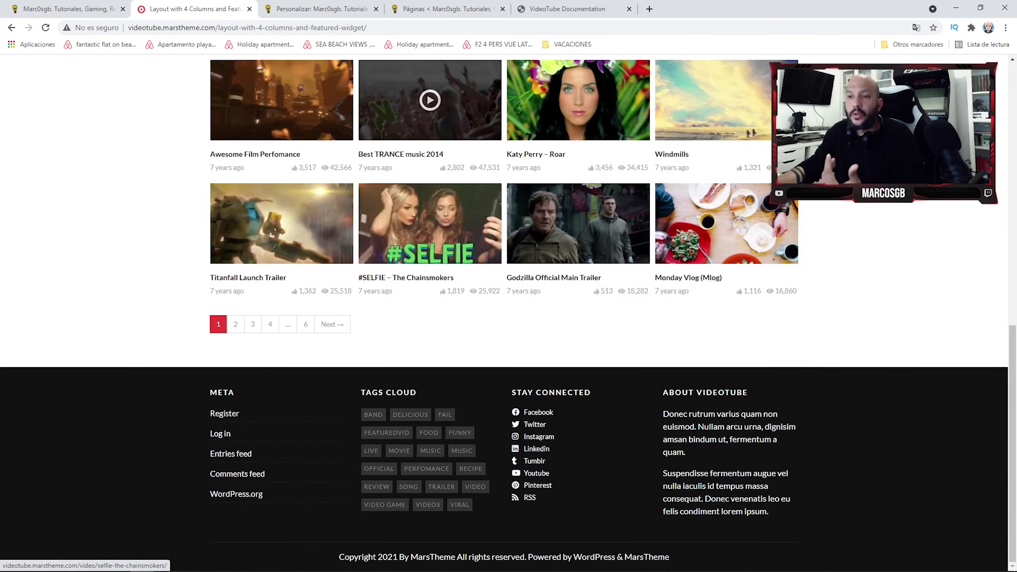
{"action": "scroll", "coordinate": [429, 200], "scroll_direction": "up", "scroll_amount": 8}
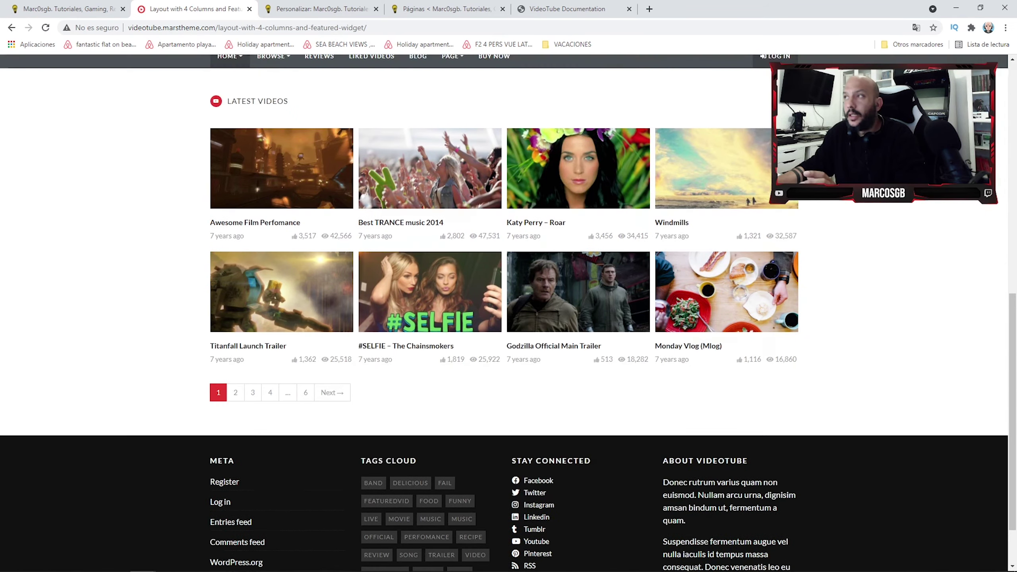
{"action": "scroll", "coordinate": [430, 200], "scroll_direction": "down", "scroll_amount": 8}
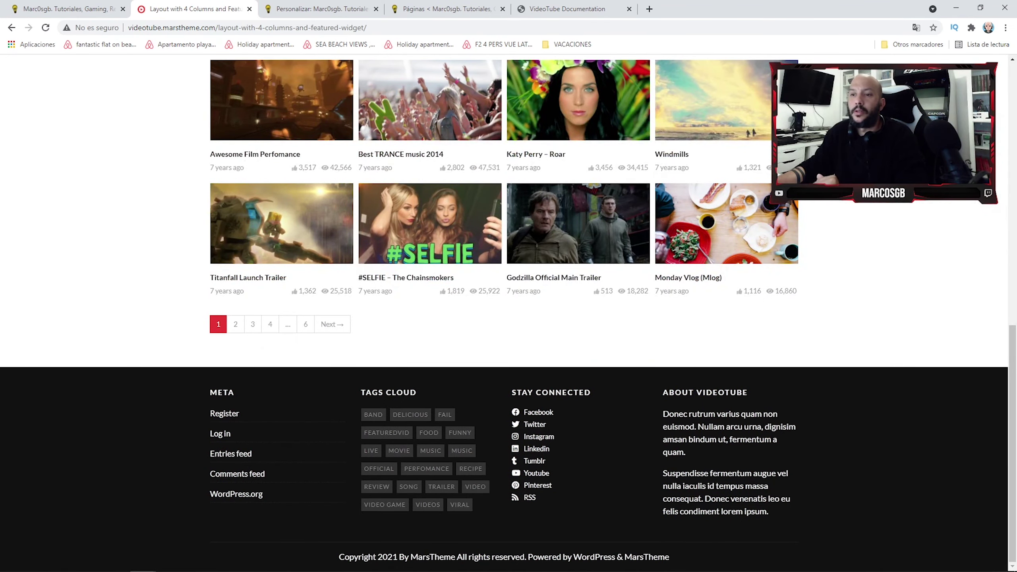
{"action": "scroll", "coordinate": [429, 201], "scroll_direction": "up", "scroll_amount": 5}
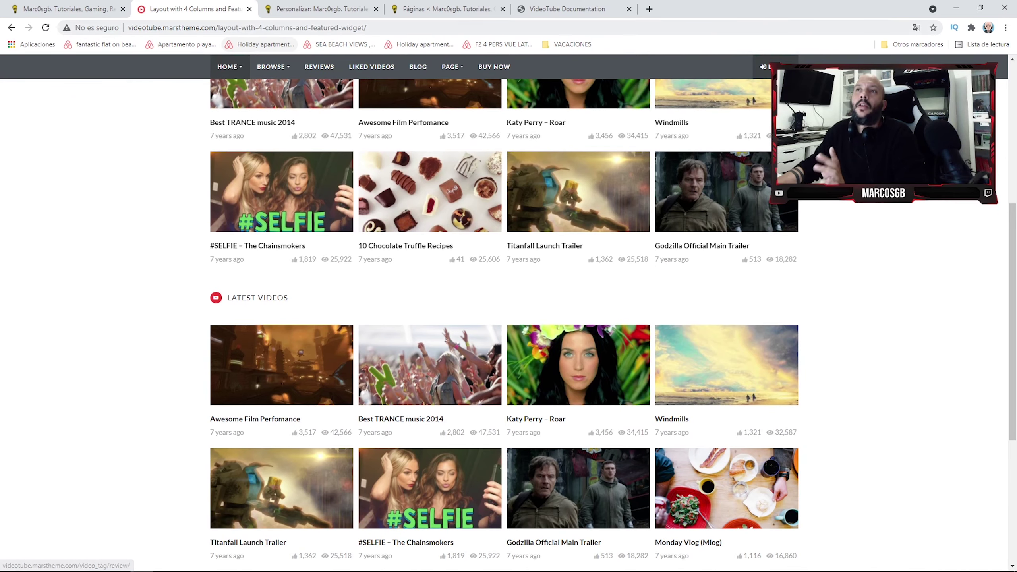
{"action": "key", "text": "ctrl+w"}
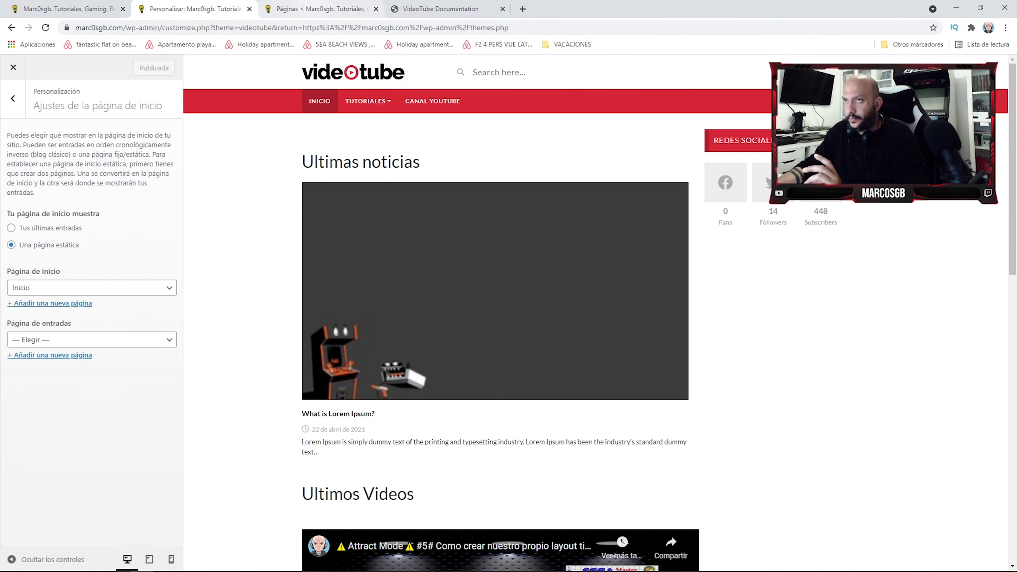
Return to the VideoTube documentation and highlight the Homepage Builder heading with the start of its Visual Composer introduction.
{"action": "key", "text": "ctrl+4"}
{"action": "scroll", "coordinate": [556, 313], "scroll_direction": "down", "scroll_amount": 5}
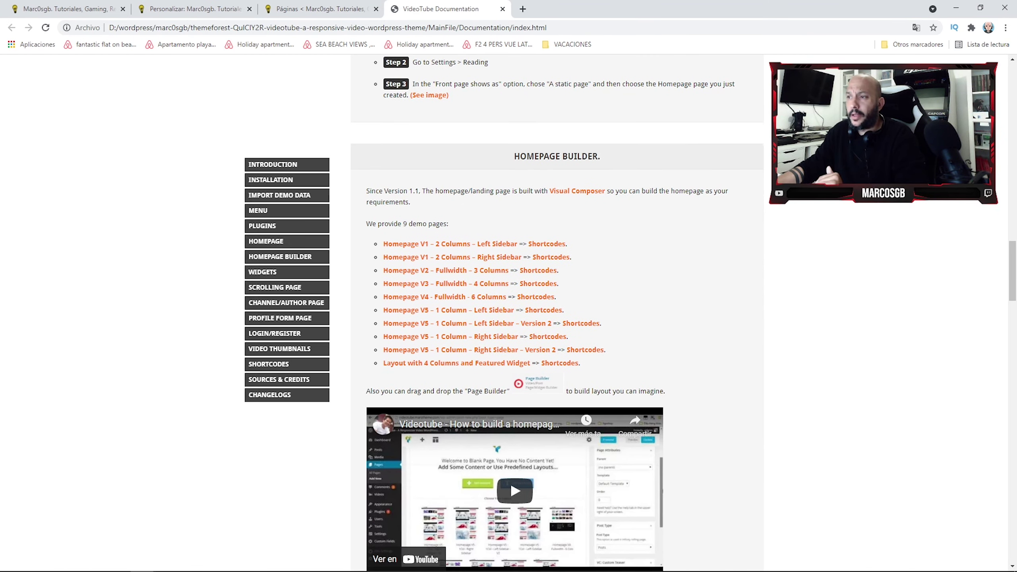
{"action": "scroll", "coordinate": [556, 313], "scroll_direction": "up", "scroll_amount": 6}
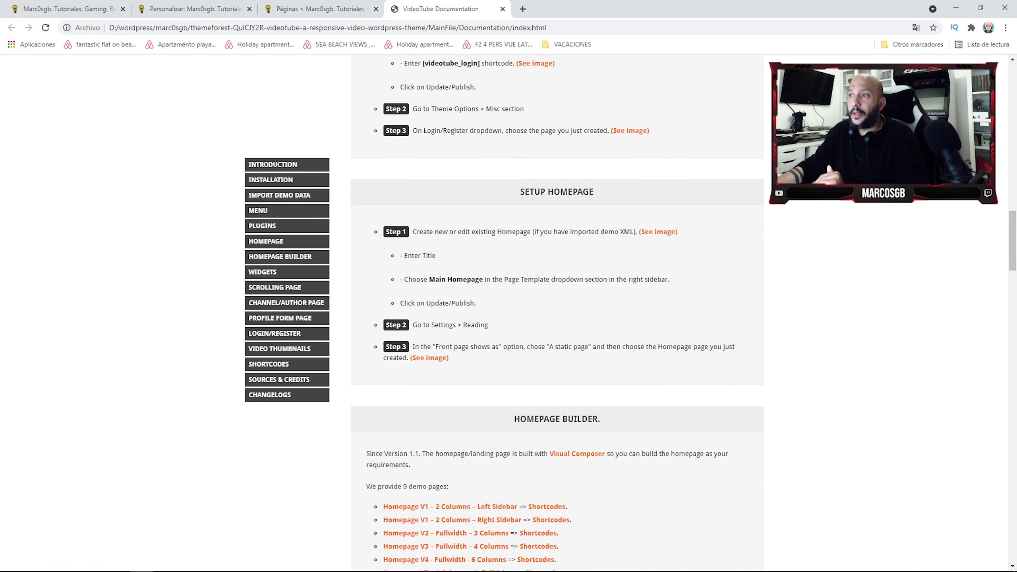
{"action": "scroll", "coordinate": [556, 312], "scroll_direction": "down", "scroll_amount": 4}
{"action": "left_click_drag", "start_coordinate": [514, 262], "coordinate": [627, 297]}
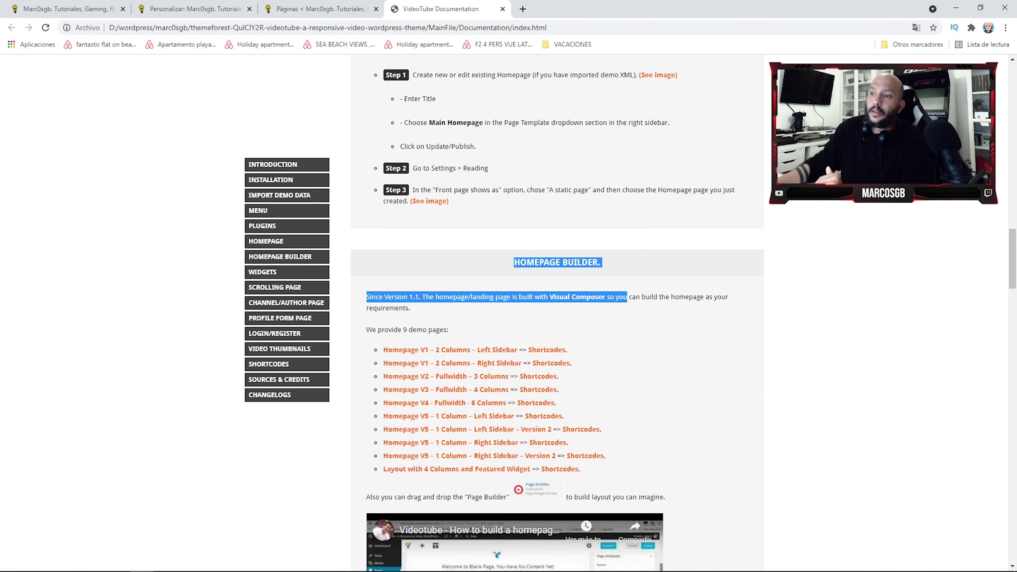
Open the Homepage V1 – 2 Columns – Left Sidebar demo and its Shortcodes file from the documentation, each in a new tab.
{"action": "scroll", "coordinate": [627, 297], "scroll_direction": "down", "scroll_amount": 1}
{"action": "middle_click", "coordinate": [452, 297]}
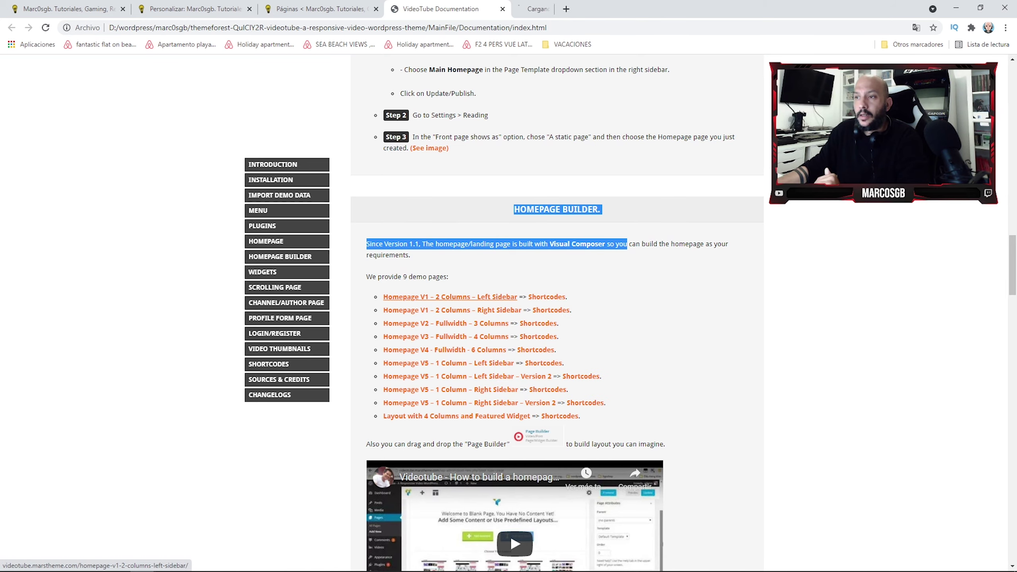
{"action": "right_click", "coordinate": [529, 296]}
{"action": "left_click", "coordinate": [597, 304]}
{"action": "right_click", "coordinate": [551, 310]}
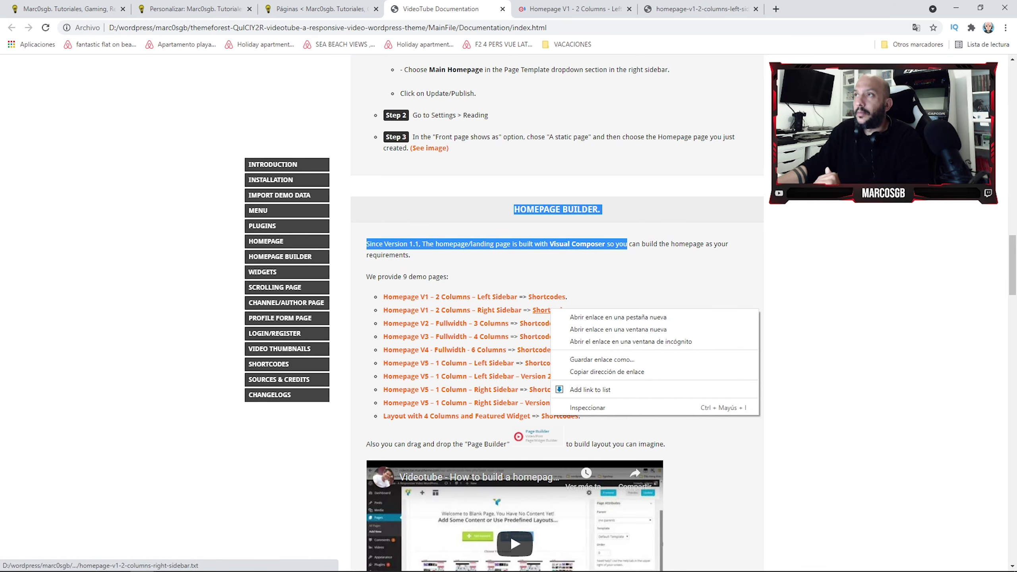
Compare the V1 left-sidebar demo page with the documentation and its shortcode text file, and close the shortcode file.
{"action": "left_click", "coordinate": [570, 9]}
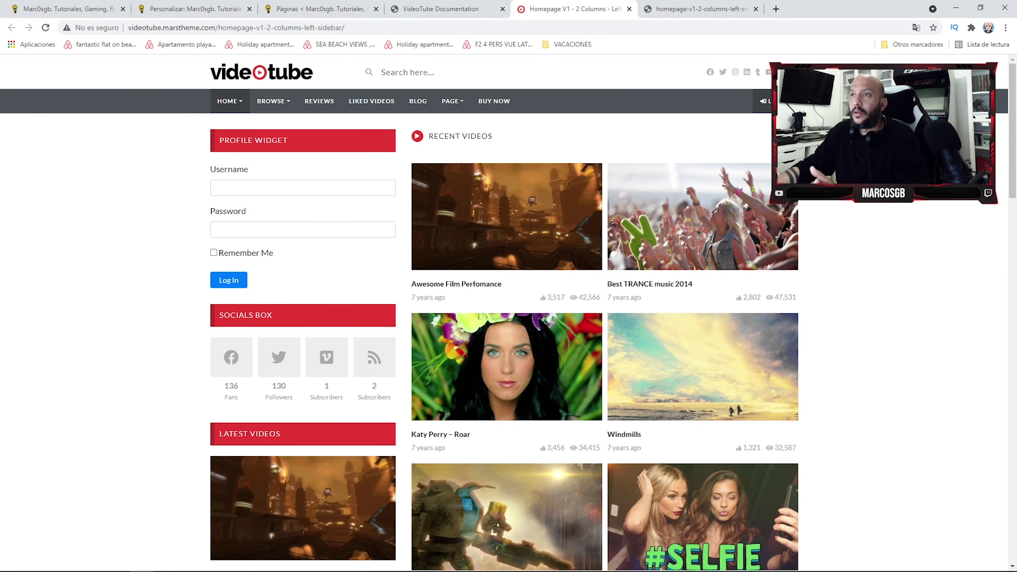
{"action": "left_click", "coordinate": [440, 9]}
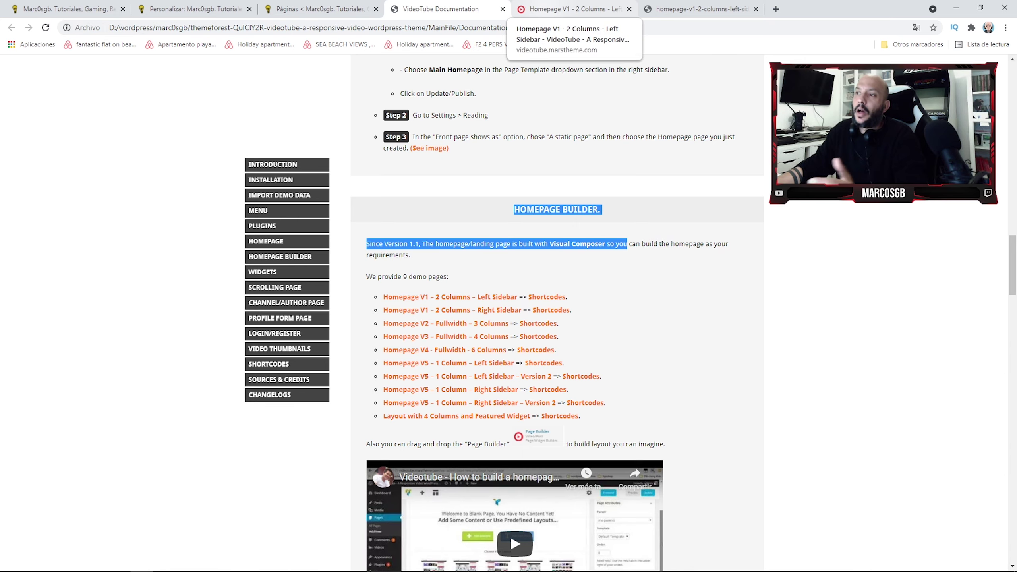
{"action": "left_click", "coordinate": [575, 9]}
{"action": "left_click", "coordinate": [440, 9]}
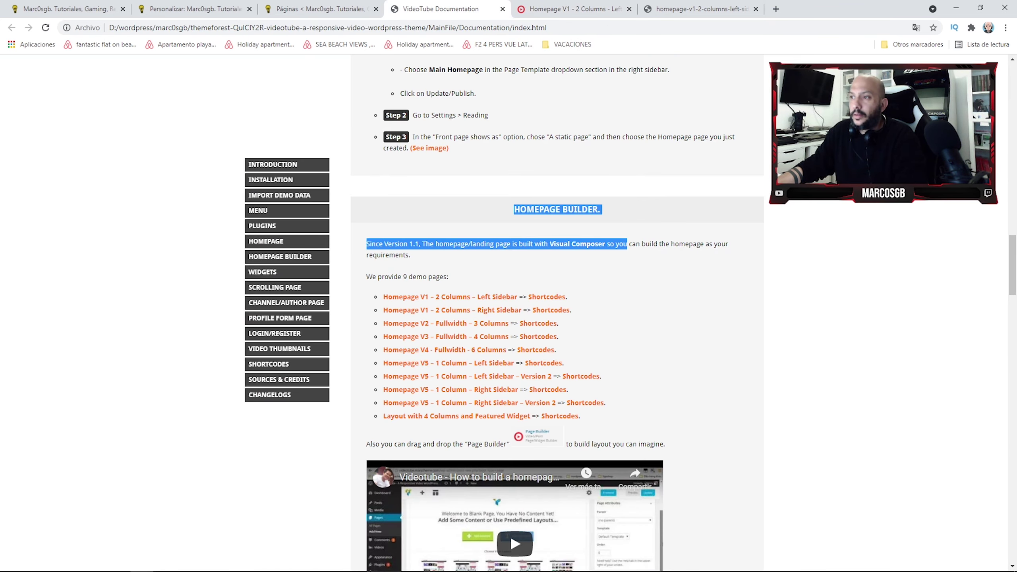
{"action": "left_click", "coordinate": [701, 9]}
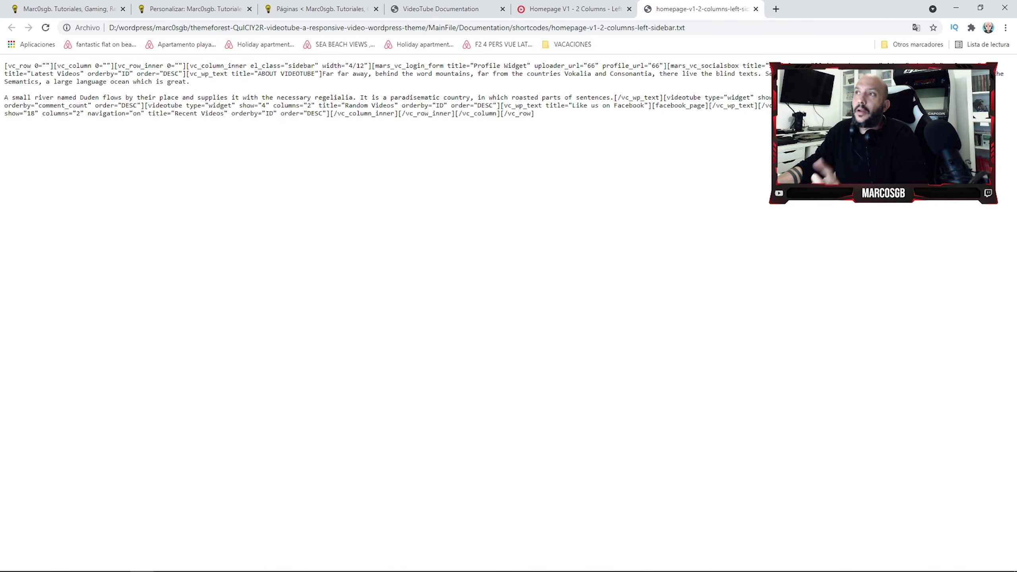
{"action": "left_click", "coordinate": [755, 8]}
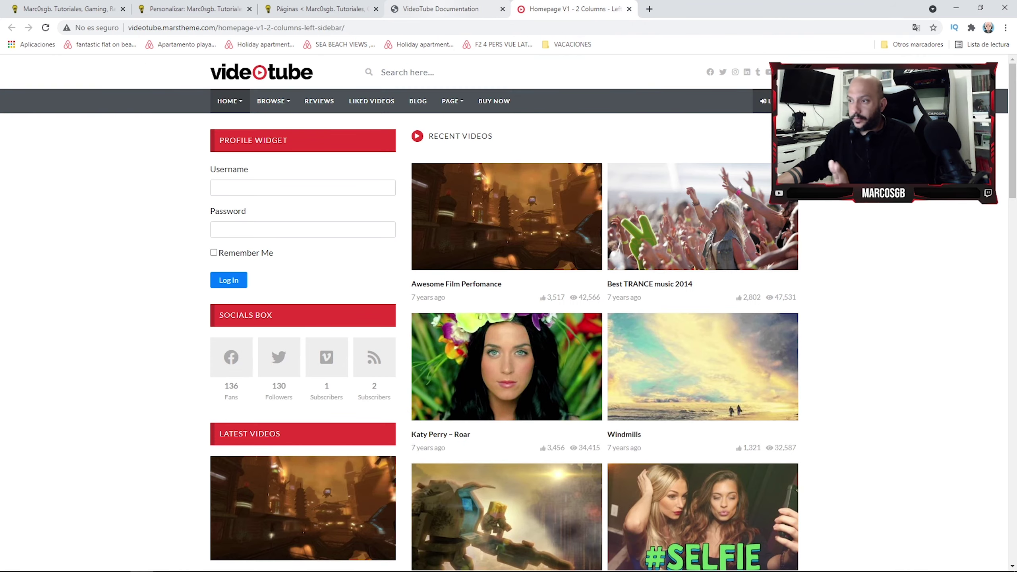
Review the Homepage Builder demo list and Page Builder video in the documentation, and view the site's own homepage.
{"action": "left_click", "coordinate": [453, 9]}
{"action": "scroll", "coordinate": [584, 300], "scroll_direction": "down", "scroll_amount": 2}
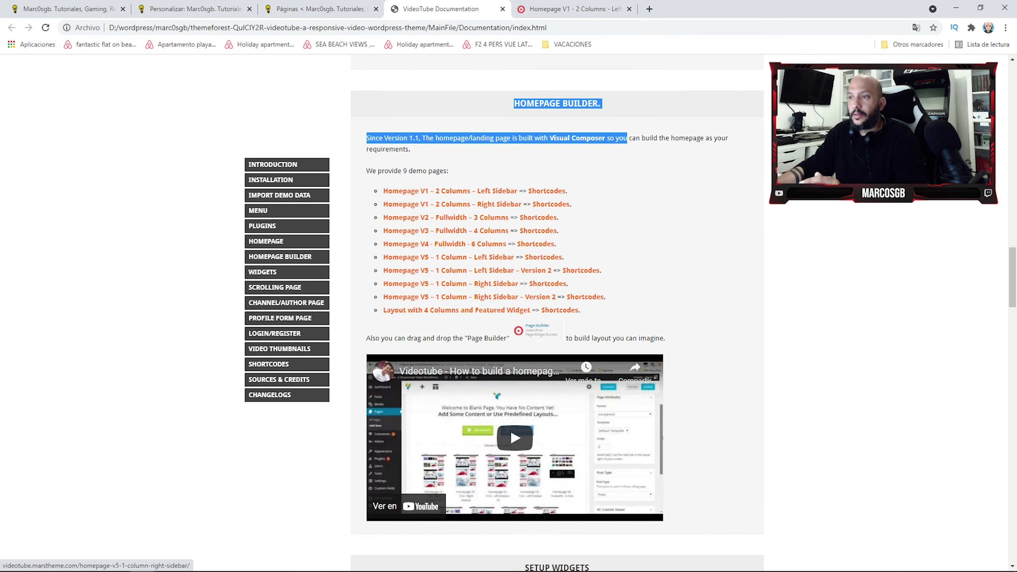
{"action": "scroll", "coordinate": [451, 283], "scroll_direction": "down", "scroll_amount": 1}
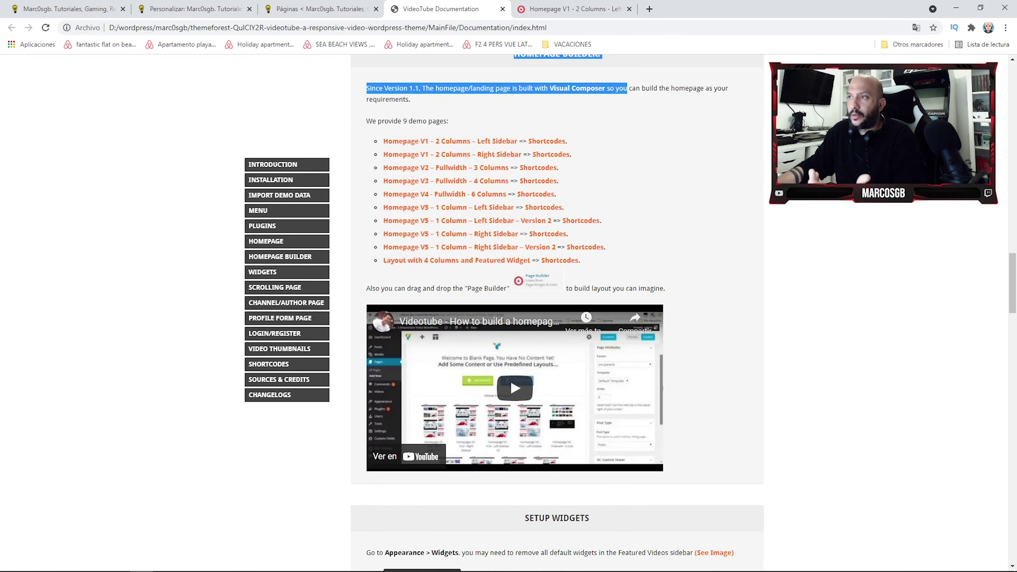
{"action": "scroll", "coordinate": [556, 313], "scroll_direction": "down", "scroll_amount": 2}
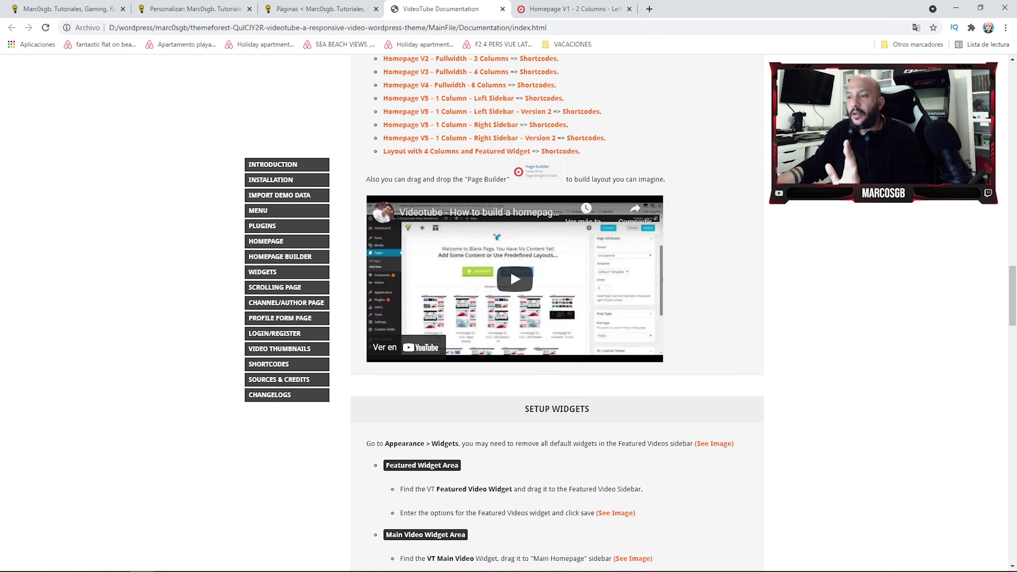
{"action": "scroll", "coordinate": [556, 313], "scroll_direction": "up", "scroll_amount": 3}
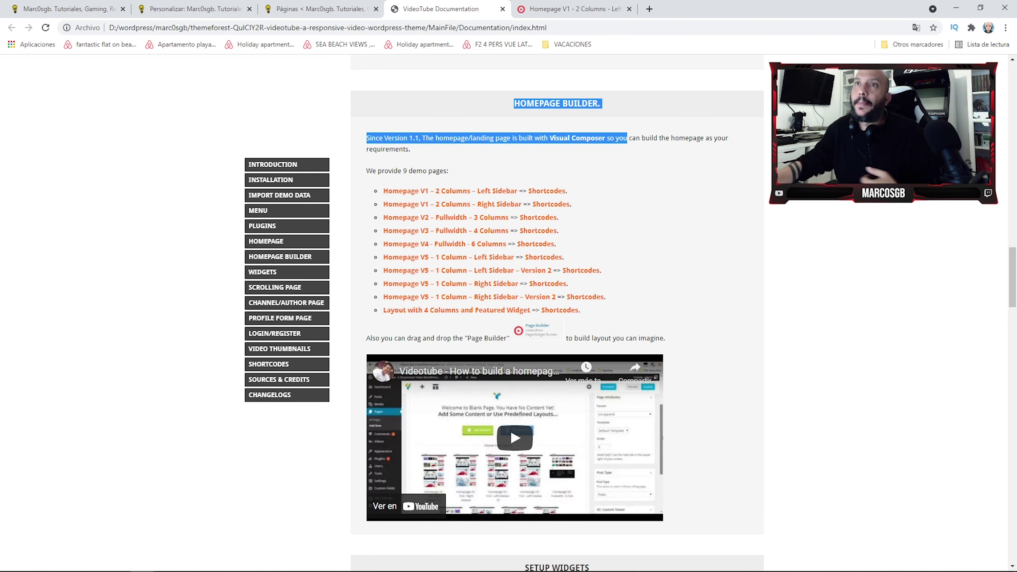
{"action": "left_click", "coordinate": [68, 9]}
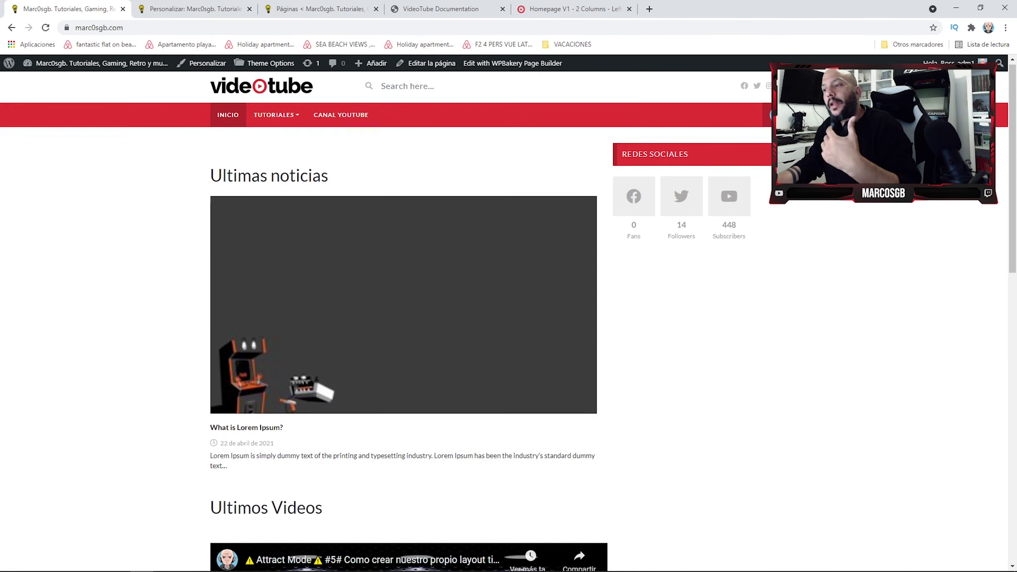
{"action": "scroll", "coordinate": [403, 240], "scroll_direction": "down", "scroll_amount": 4}
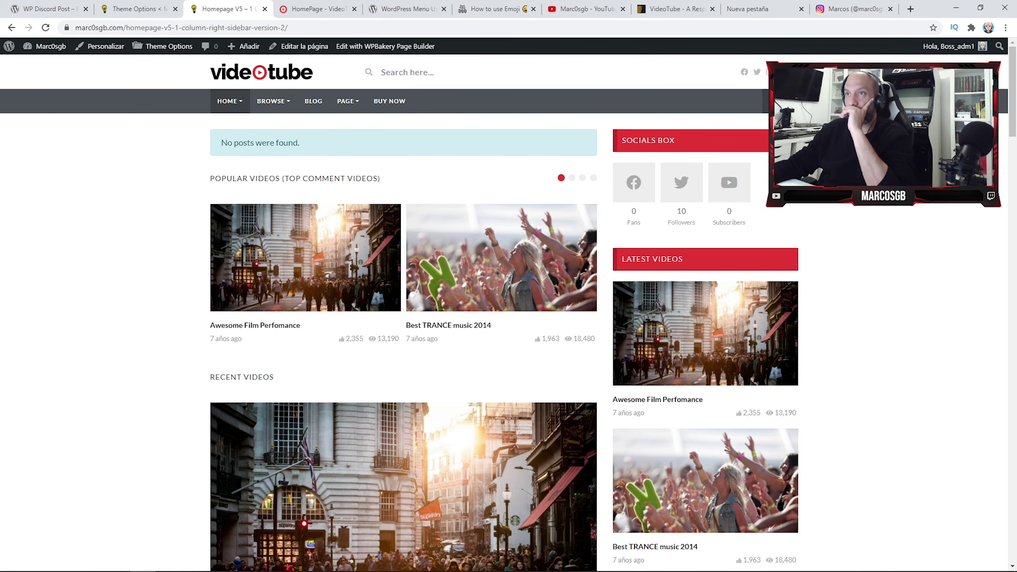
View the site's V5 – 1 Column – Left Sidebar – Version 2, Layout with 4 Columns, Video Scrolling and Post Scrolling pages.
{"action": "mouse_move", "coordinate": [230, 101]}
{"action": "left_click", "coordinate": [290, 275]}
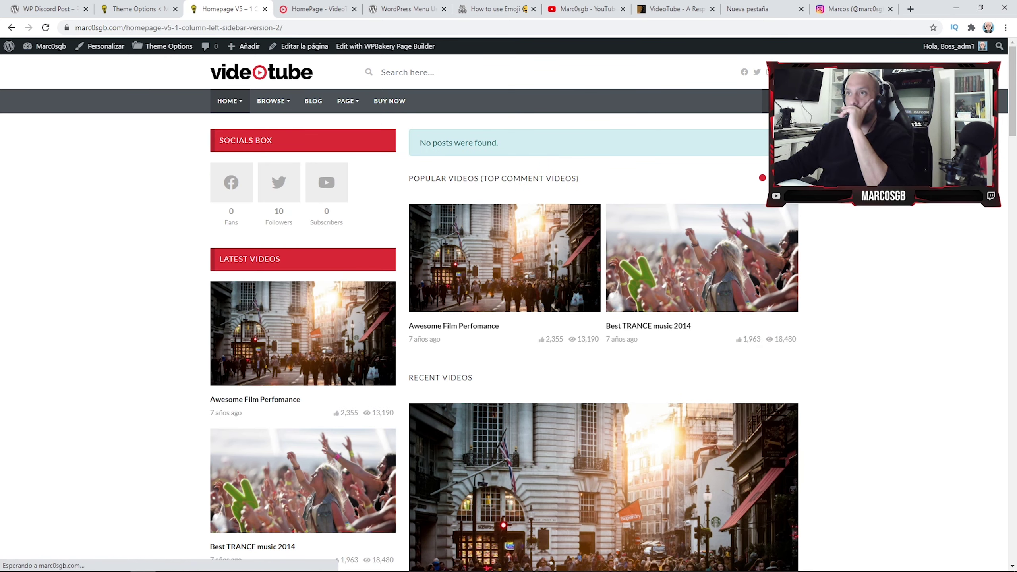
{"action": "left_click", "coordinate": [299, 294]}
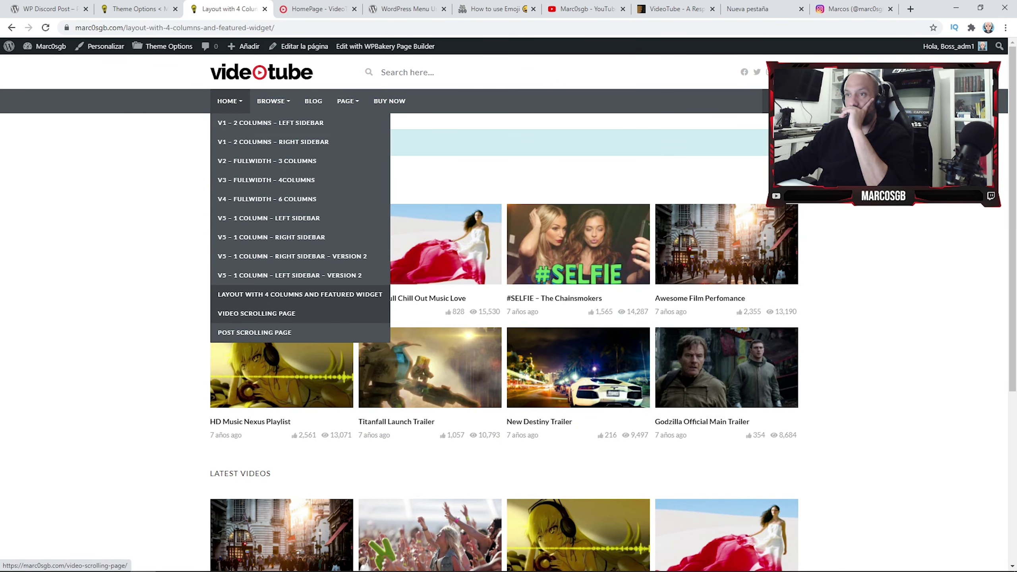
{"action": "left_click", "coordinate": [248, 313]}
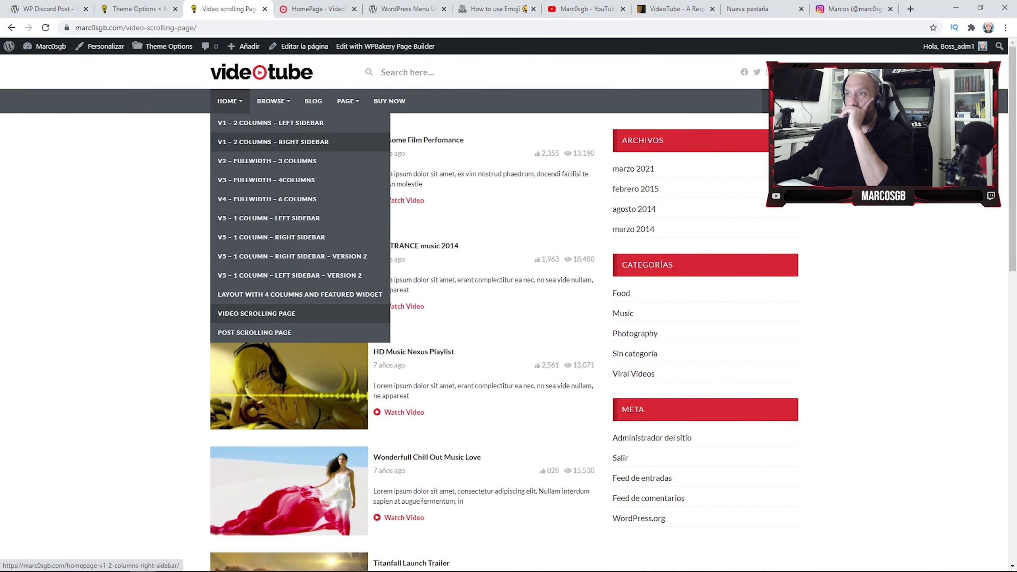
{"action": "left_click", "coordinate": [255, 332]}
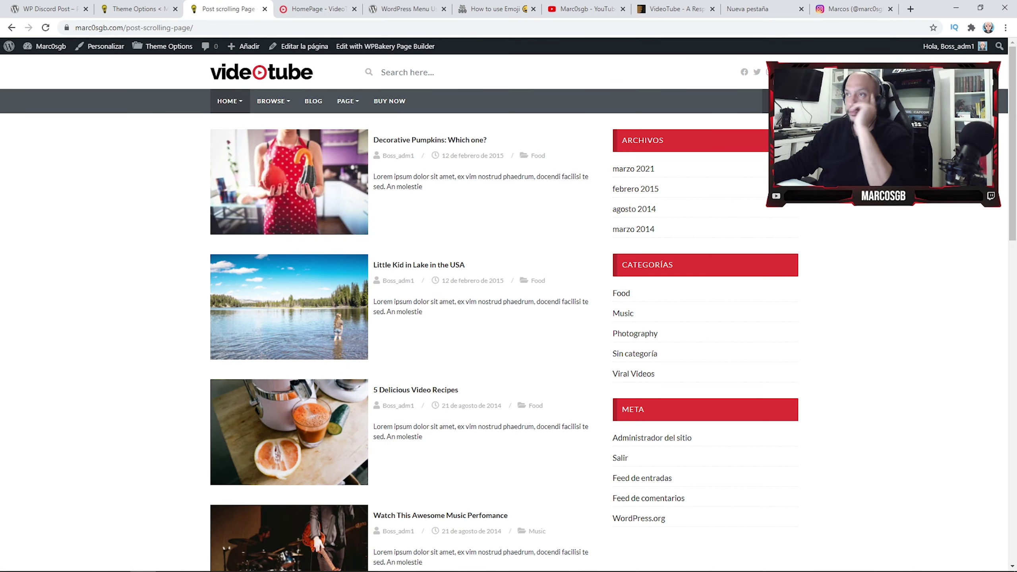
View the site's V5 – 1 Column – Right Sidebar homepage and look over its recent videos and sidebar.
{"action": "mouse_move", "coordinate": [229, 101]}
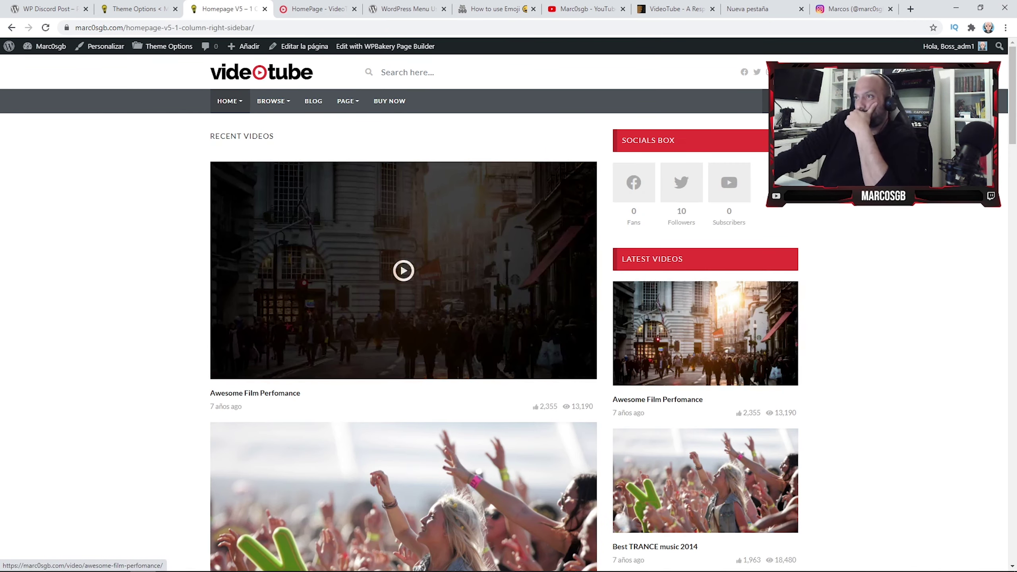
{"action": "scroll", "coordinate": [401, 180], "scroll_direction": "down", "scroll_amount": 4}
{"action": "scroll", "coordinate": [400, 160], "scroll_direction": "down", "scroll_amount": 2}
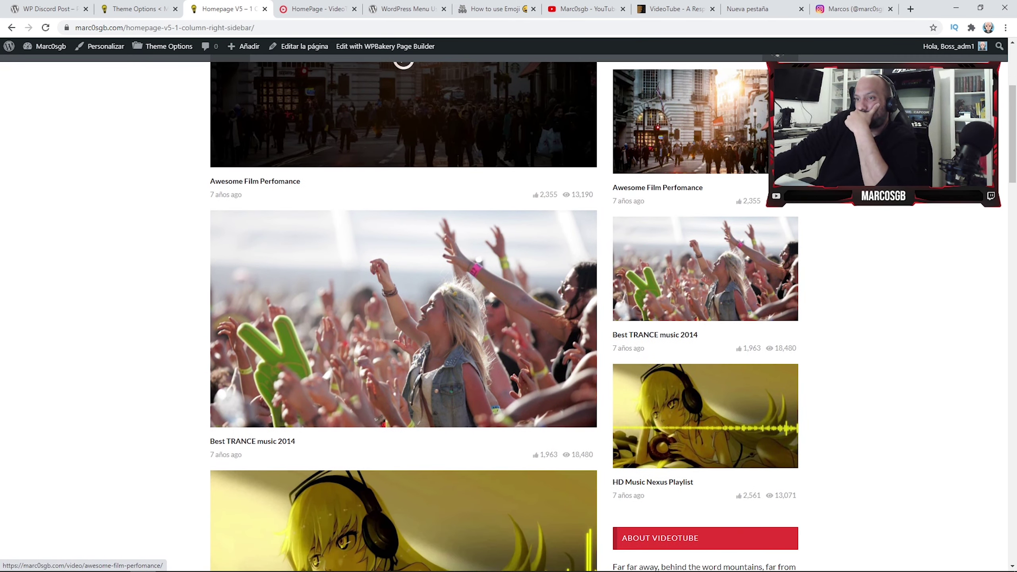
{"action": "scroll", "coordinate": [400, 160], "scroll_direction": "up", "scroll_amount": 6}
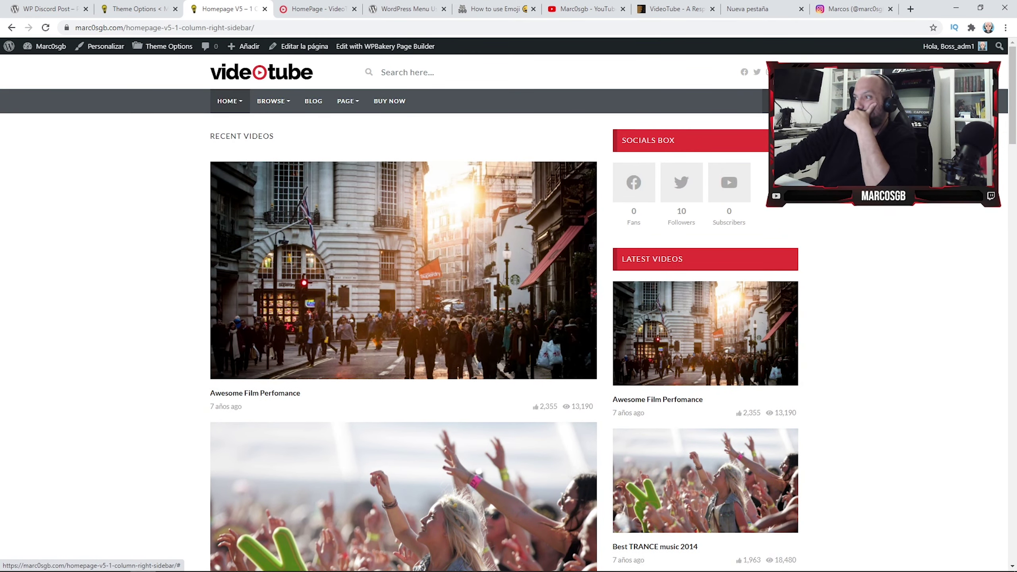
View the site's V5 – 1 Column – Left Sidebar and V3 – Fullwidth – 4Columns homepages.
{"action": "mouse_move", "coordinate": [230, 101]}
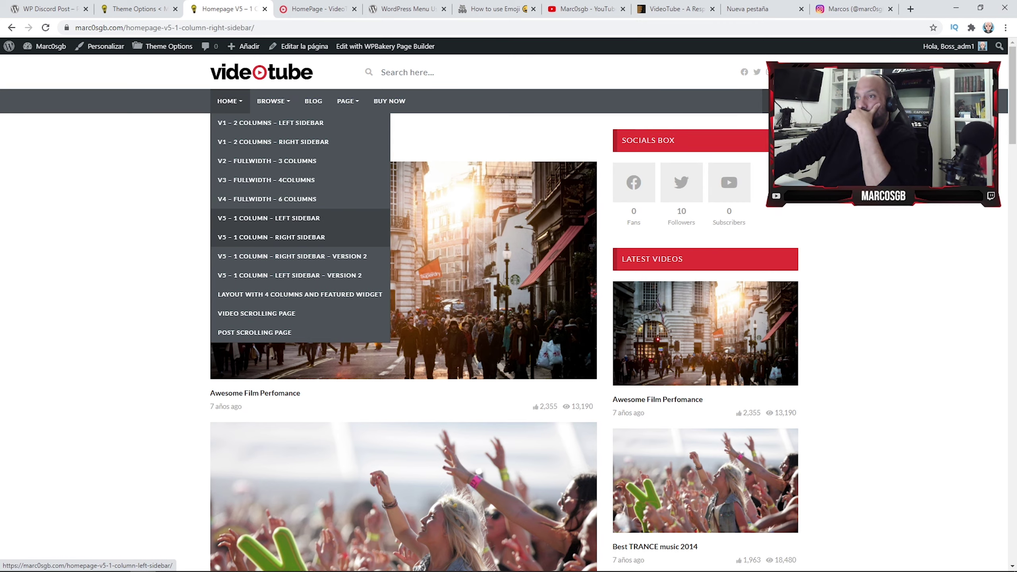
{"action": "left_click", "coordinate": [268, 218]}
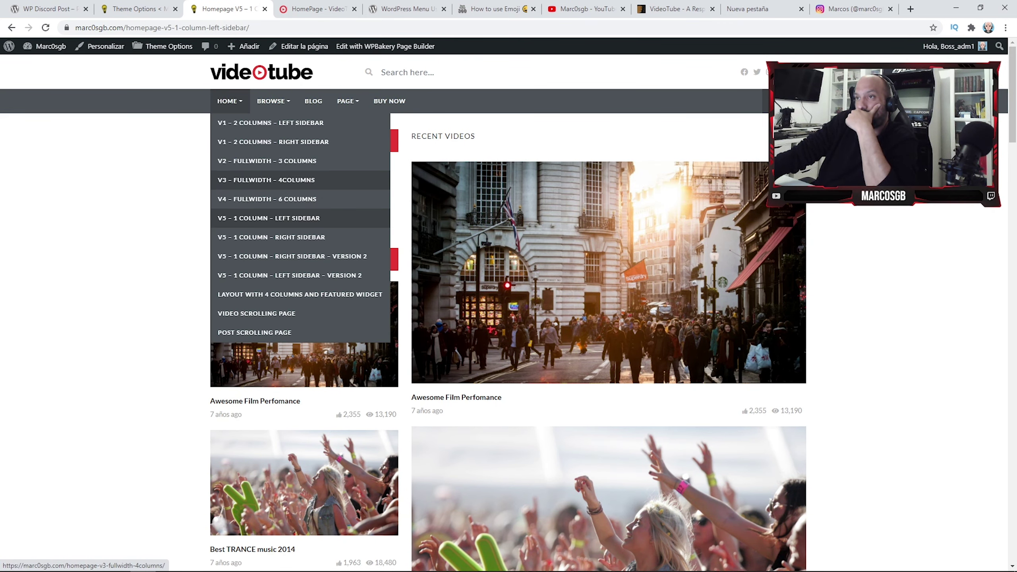
{"action": "left_click", "coordinate": [344, 180]}
{"action": "mouse_move", "coordinate": [230, 100]}
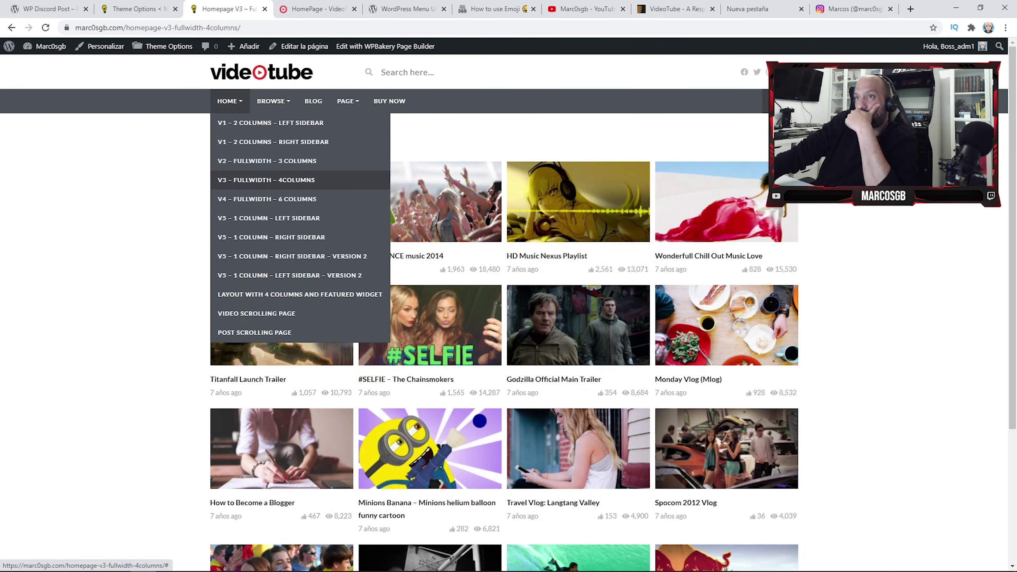
View the site's V1 – 2 Columns – Right Sidebar, V5 – 1 Column – Left Sidebar, Layout with 4 Columns and V5 Left Sidebar – Version 2 pages.
{"action": "left_click", "coordinate": [273, 142]}
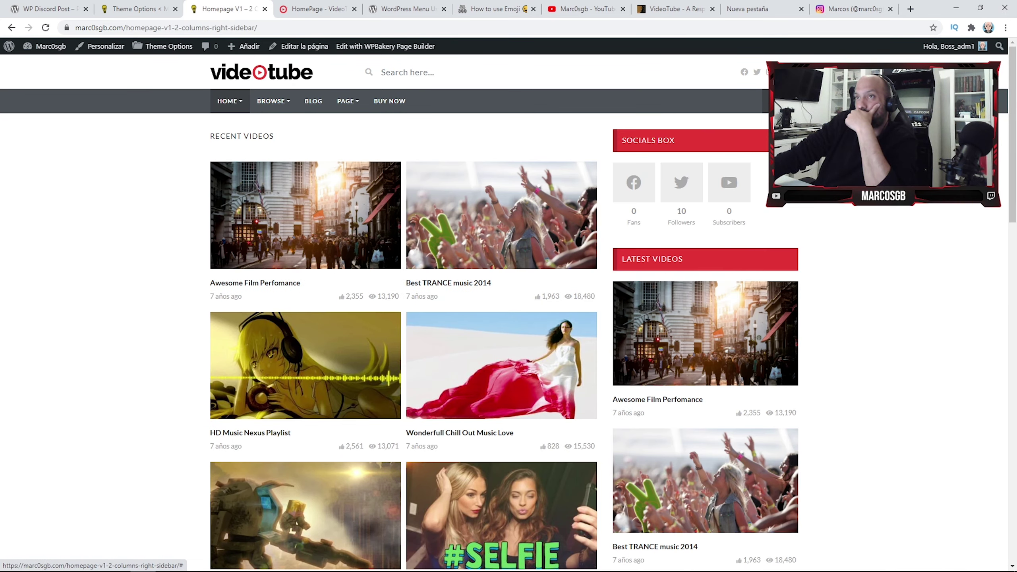
{"action": "mouse_move", "coordinate": [230, 101]}
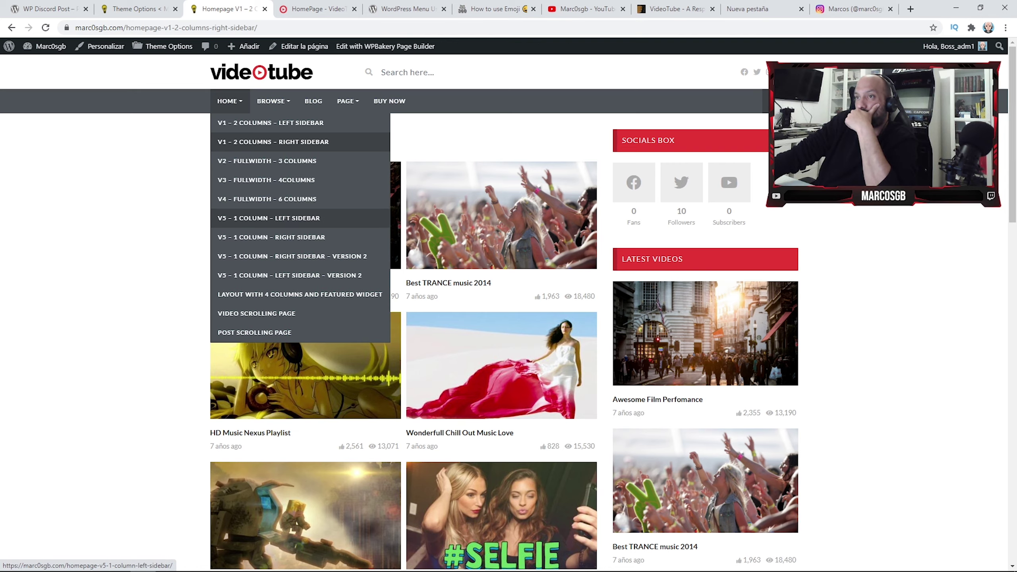
{"action": "left_click", "coordinate": [273, 218]}
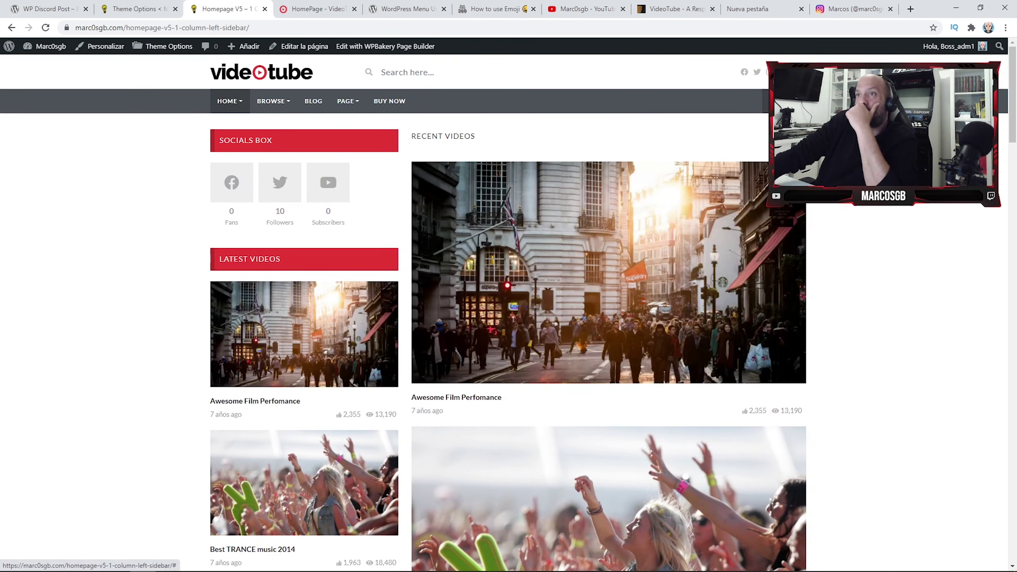
{"action": "mouse_move", "coordinate": [230, 101]}
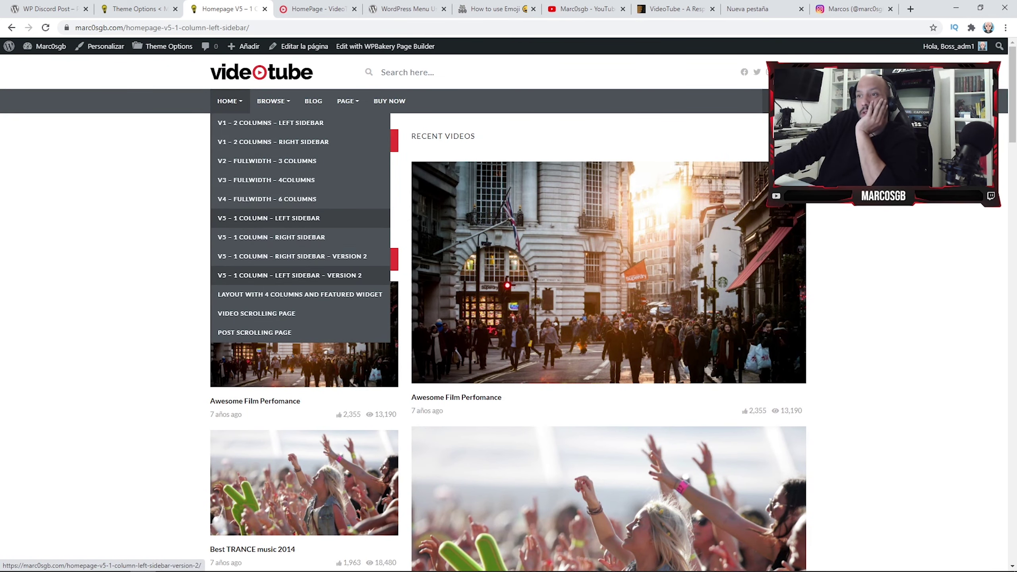
{"action": "left_click", "coordinate": [256, 294]}
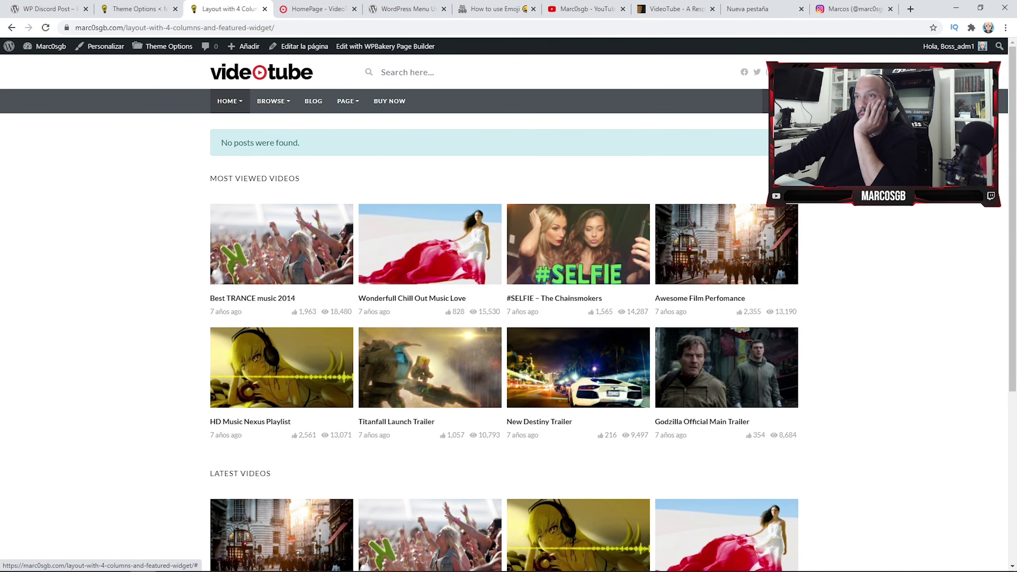
{"action": "mouse_move", "coordinate": [229, 101]}
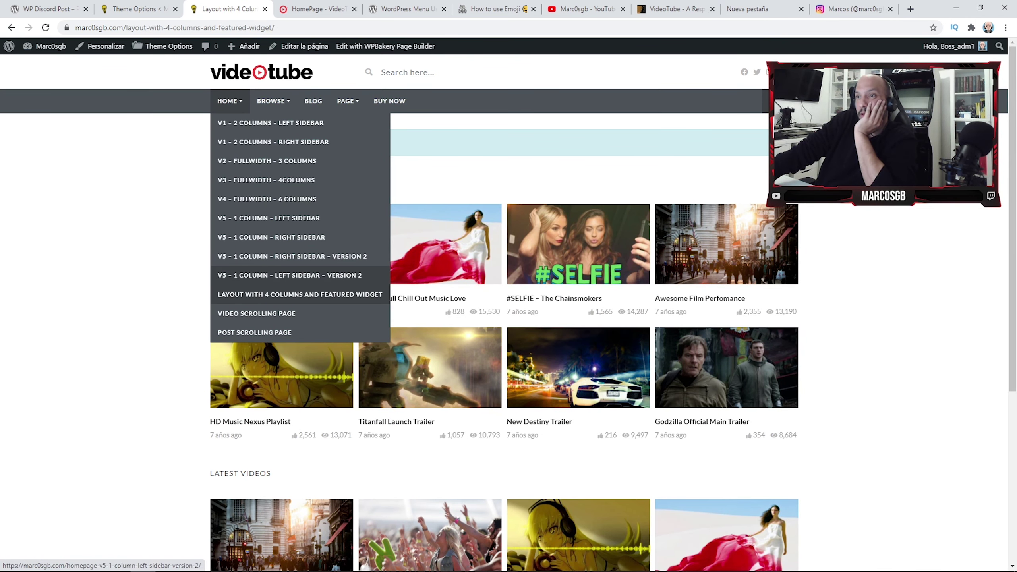
{"action": "left_click", "coordinate": [272, 275]}
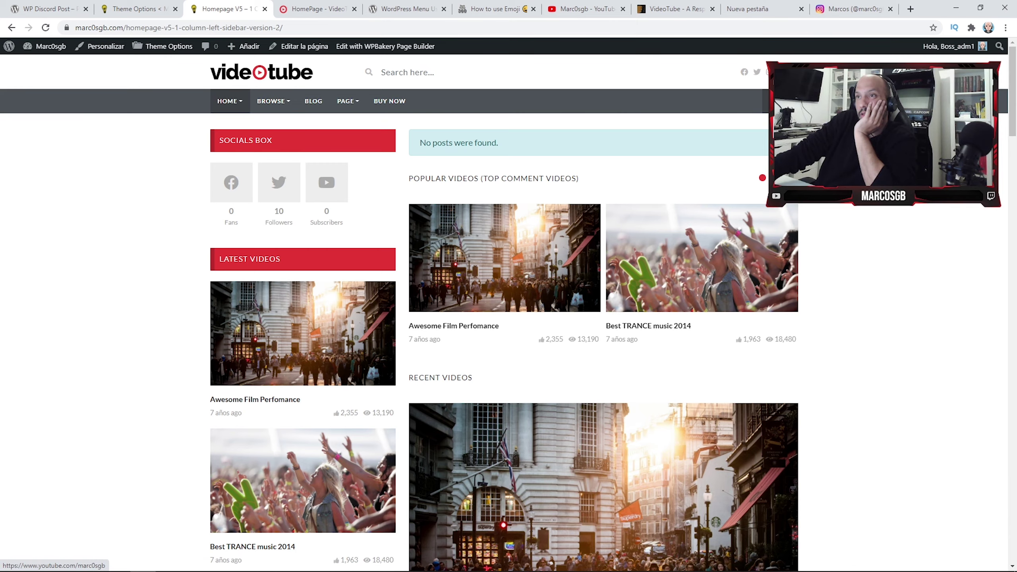
View the V5 – 1 Column – Right Sidebar – Version 2 homepage and look over its videos and sidebar down to the Facebook widget.
{"action": "mouse_move", "coordinate": [229, 101]}
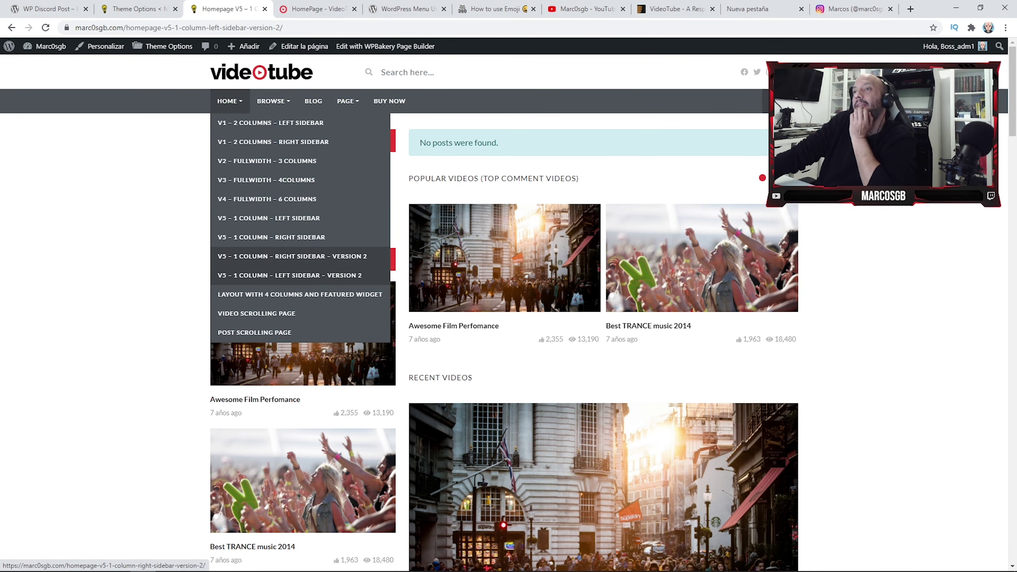
{"action": "left_click", "coordinate": [292, 256]}
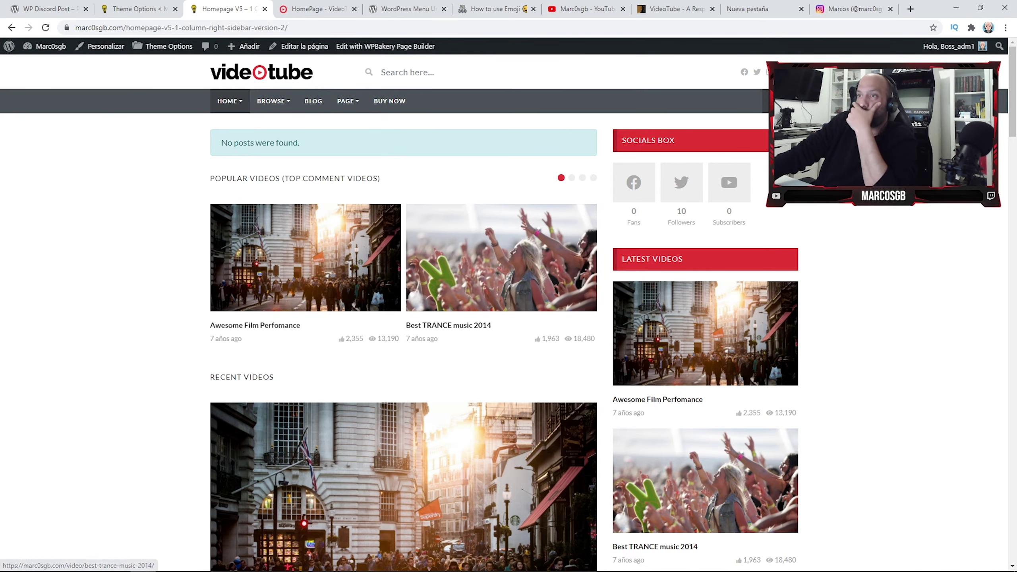
{"action": "scroll", "coordinate": [500, 256], "scroll_direction": "down", "scroll_amount": 10}
{"action": "scroll", "coordinate": [501, 160], "scroll_direction": "down", "scroll_amount": 12}
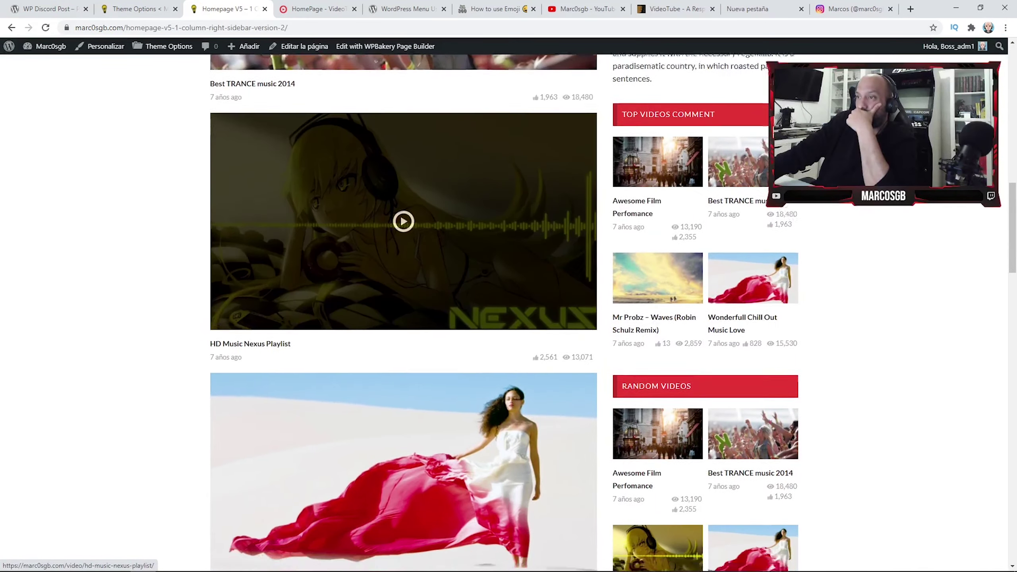
{"action": "scroll", "coordinate": [403, 121], "scroll_direction": "up", "scroll_amount": 15}
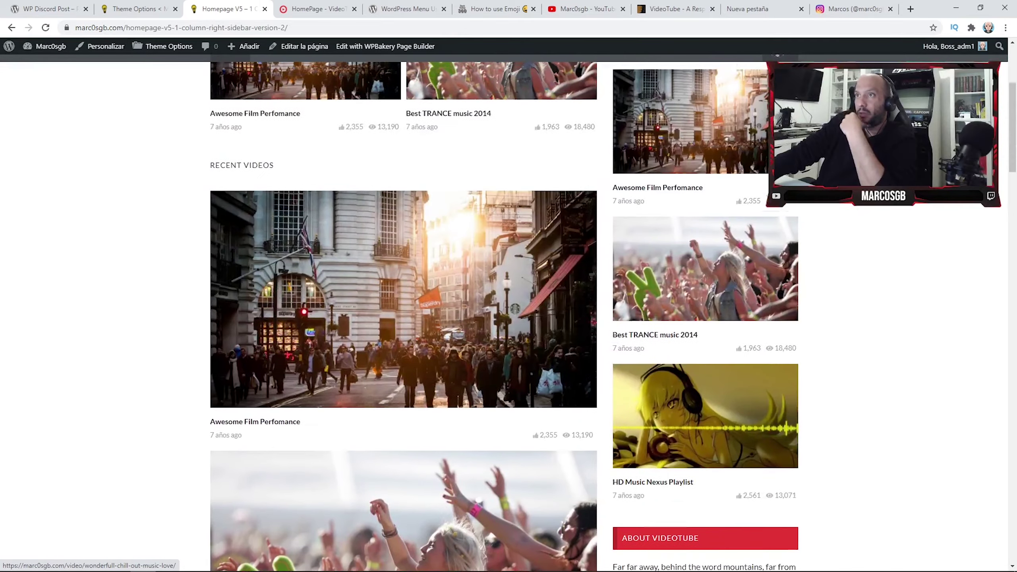
{"action": "scroll", "coordinate": [403, 120], "scroll_direction": "down", "scroll_amount": 15}
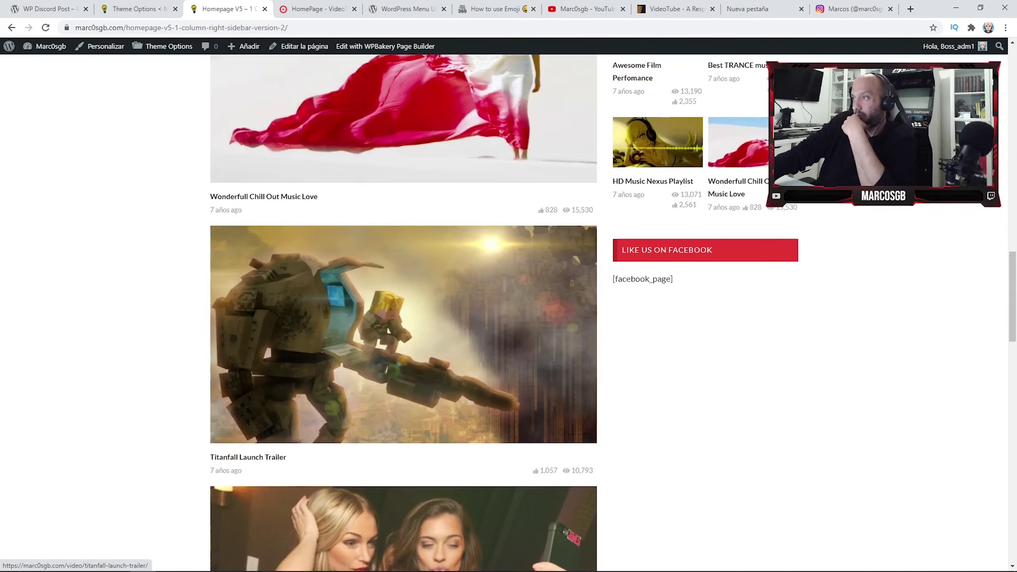
{"action": "triple_click", "coordinate": [643, 279]}
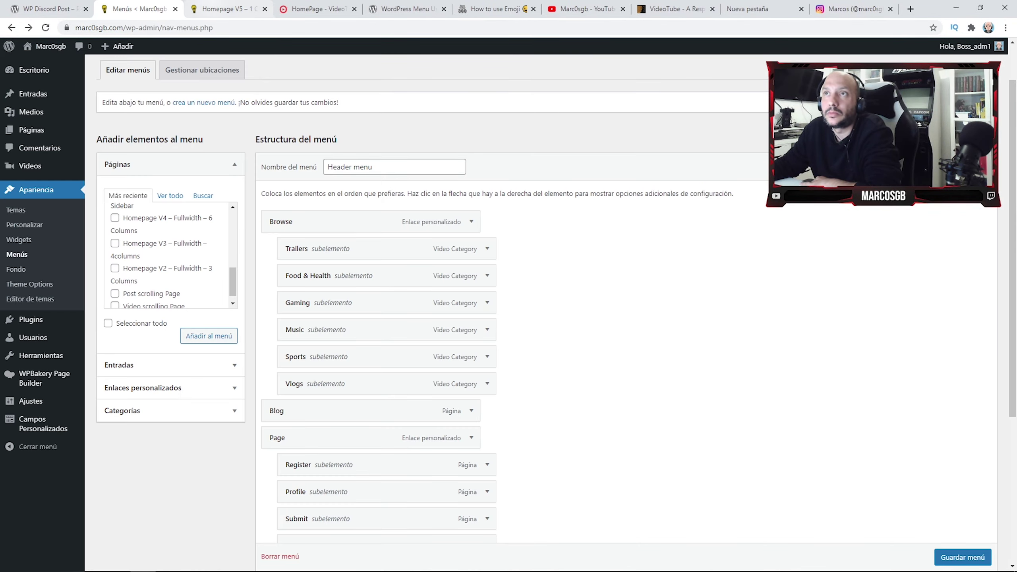
Compare the homepage layouts in the site's Home submenu with the recent pages available for the Header menu.
{"action": "left_click", "coordinate": [318, 9]}
{"action": "left_click", "coordinate": [227, 8]}
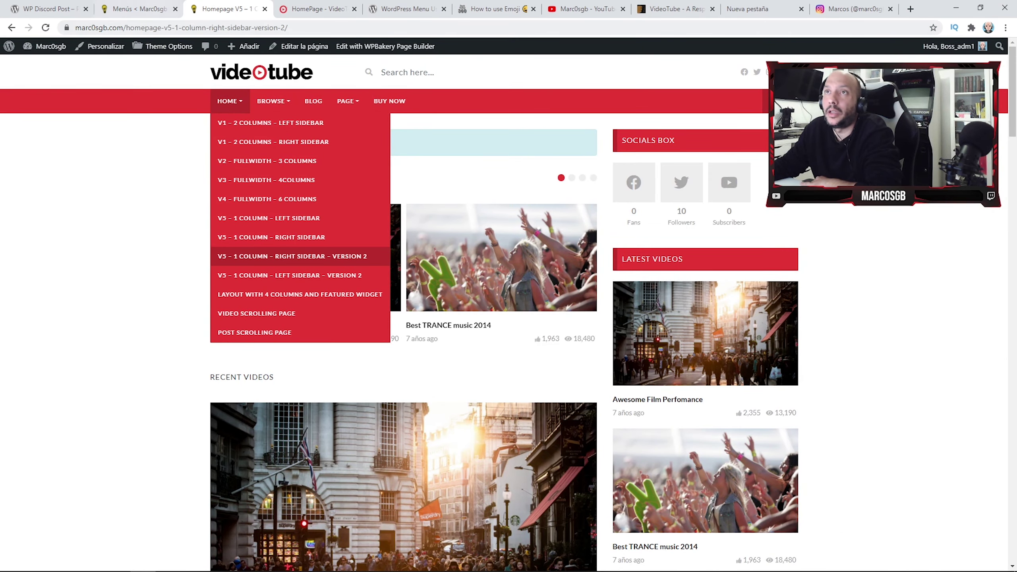
{"action": "left_click", "coordinate": [138, 9]}
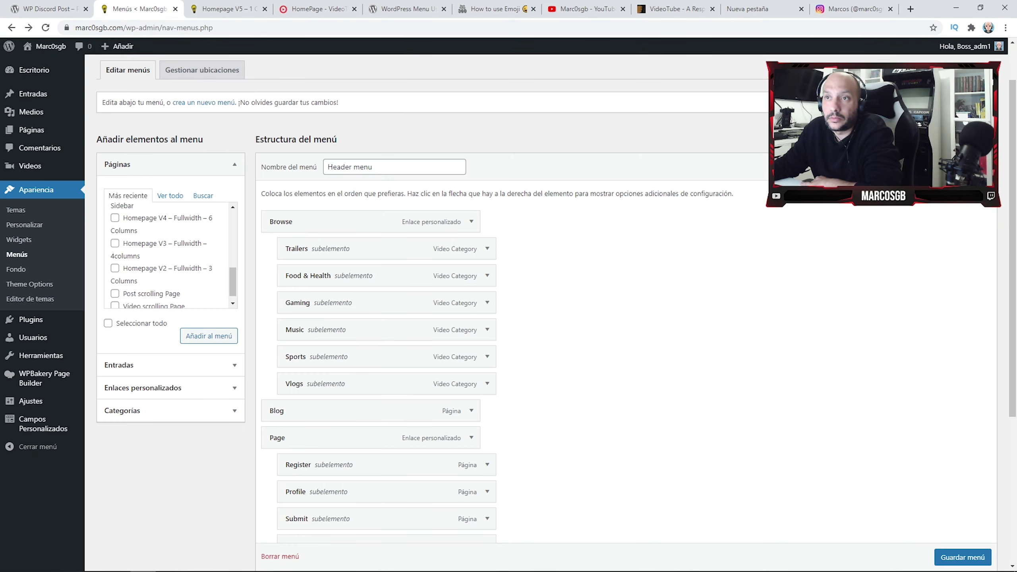
{"action": "scroll", "coordinate": [168, 256], "scroll_direction": "up", "scroll_amount": 1}
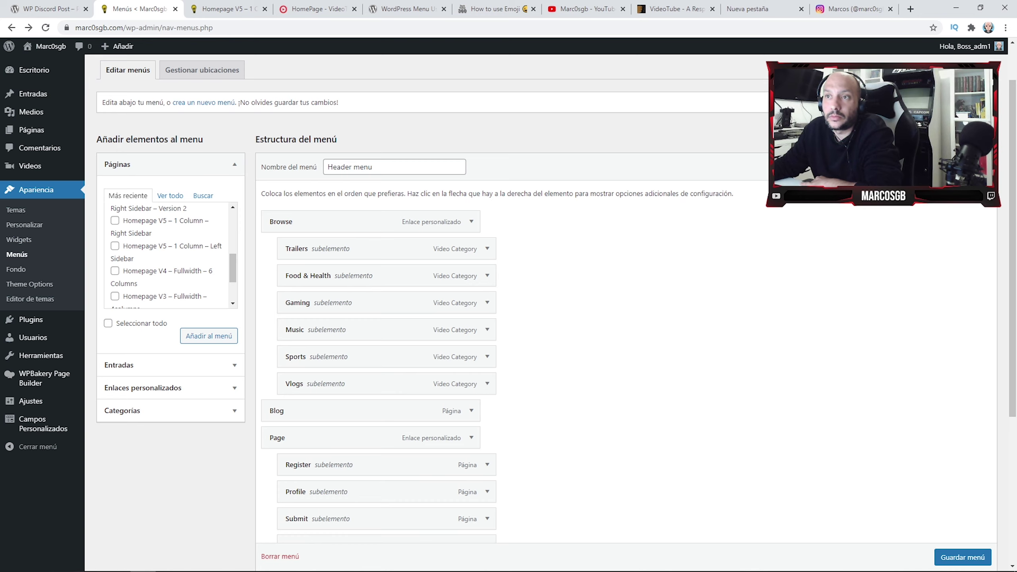
{"action": "key", "text": "ctrl+Tab"}
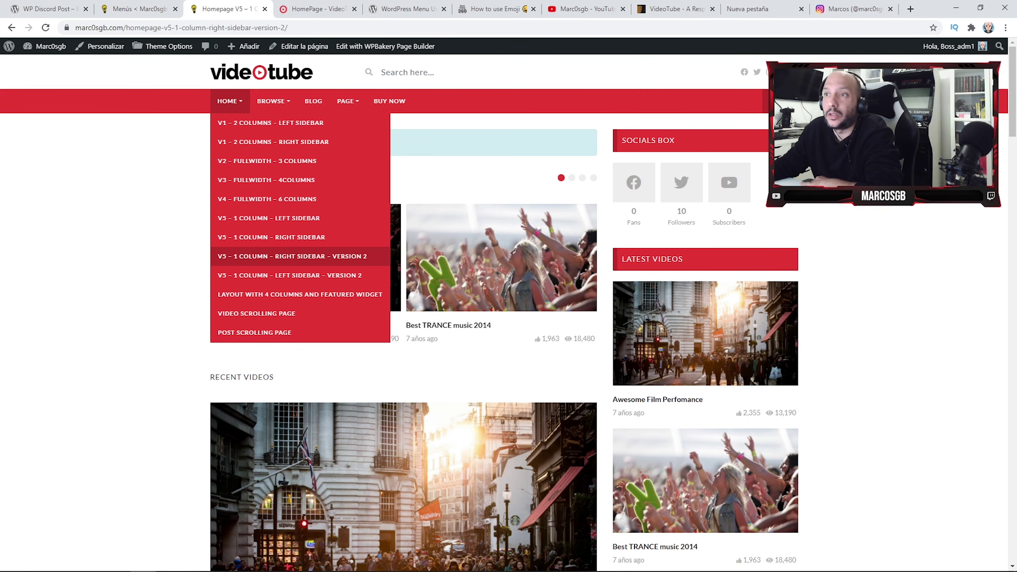
{"action": "key", "text": "ctrl+shift+Tab"}
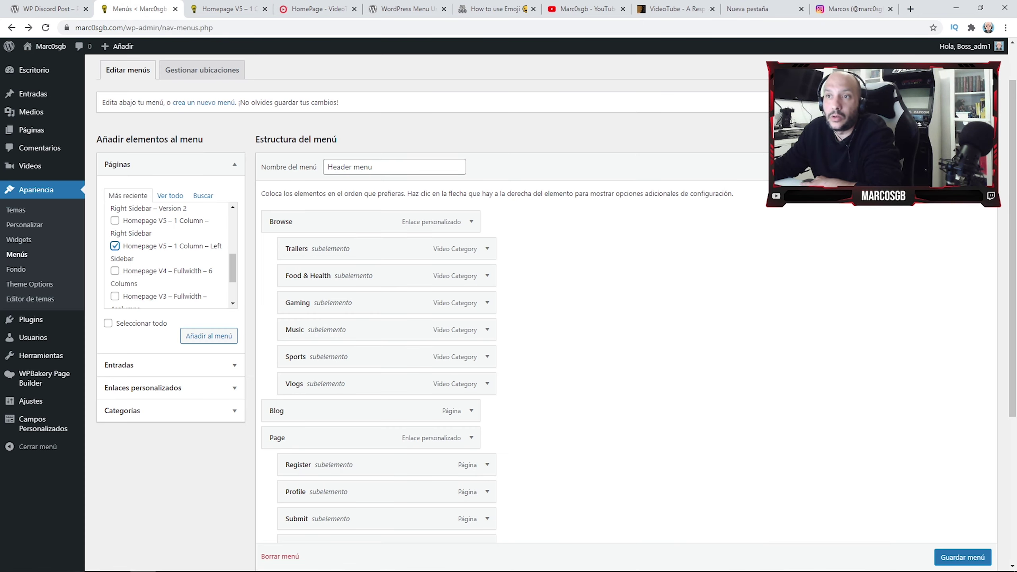
{"action": "scroll", "coordinate": [168, 256], "scroll_direction": "down", "scroll_amount": 1}
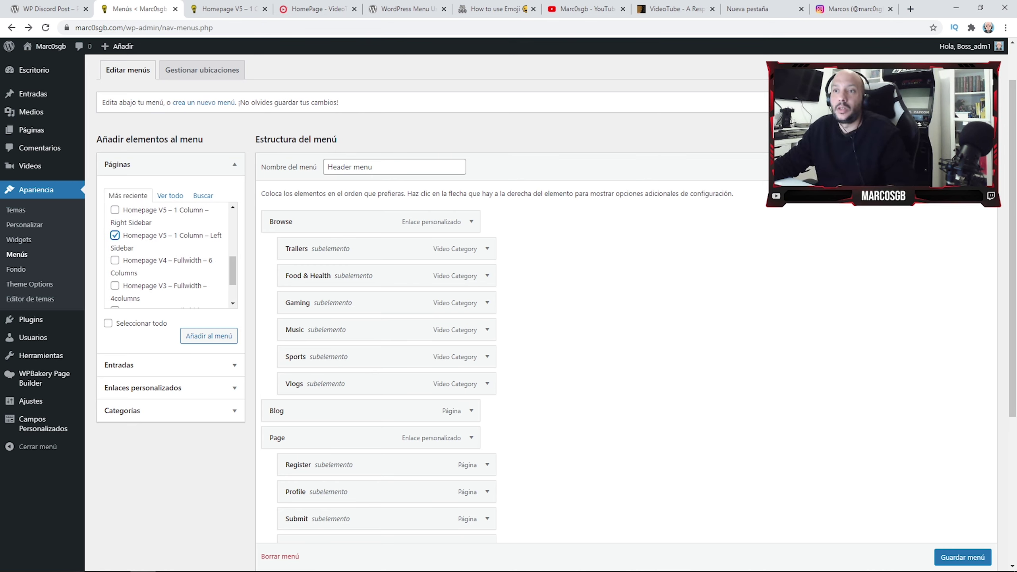
Add the page Homepage V5 – 1 Column – Right Sidebar – Version 2 to the Header menu and place it first, above Browse.
{"action": "left_click", "coordinate": [170, 195]}
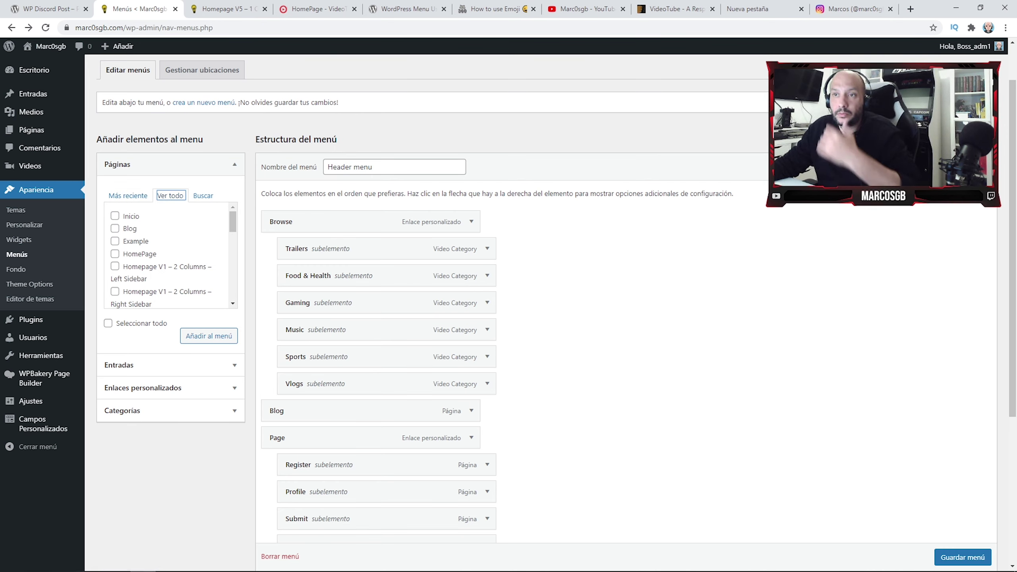
{"action": "scroll", "coordinate": [168, 256], "scroll_direction": "down", "scroll_amount": 3}
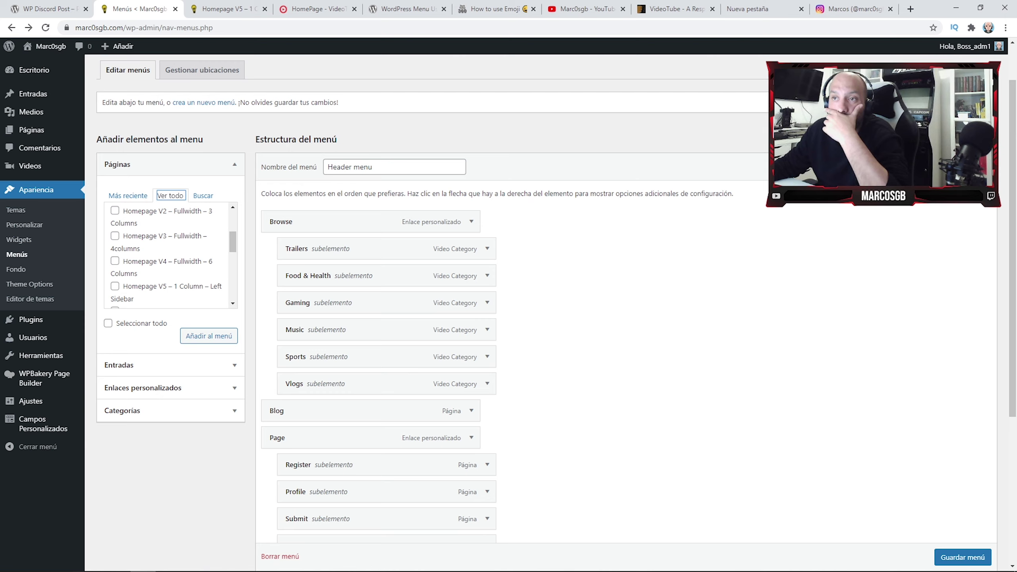
{"action": "scroll", "coordinate": [168, 257], "scroll_direction": "down", "scroll_amount": 2}
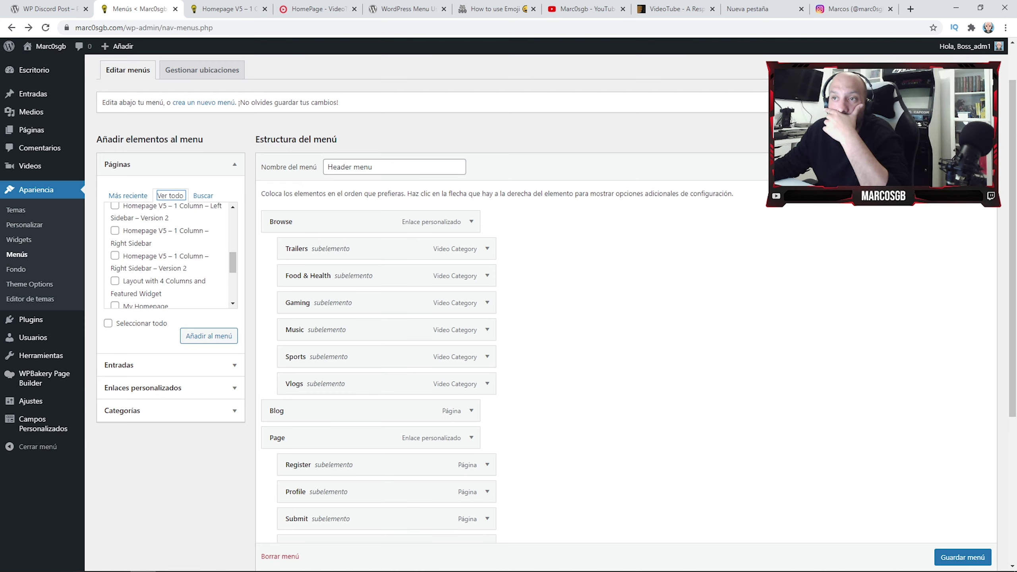
{"action": "scroll", "coordinate": [168, 257], "scroll_direction": "down", "scroll_amount": 2}
{"action": "scroll", "coordinate": [168, 256], "scroll_direction": "up", "scroll_amount": 2}
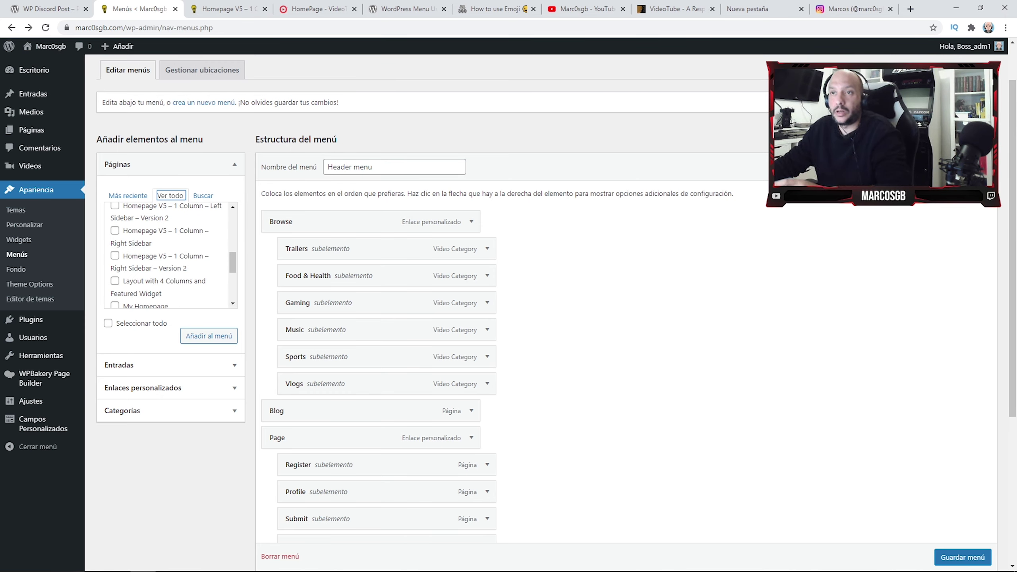
{"action": "left_click", "coordinate": [115, 255]}
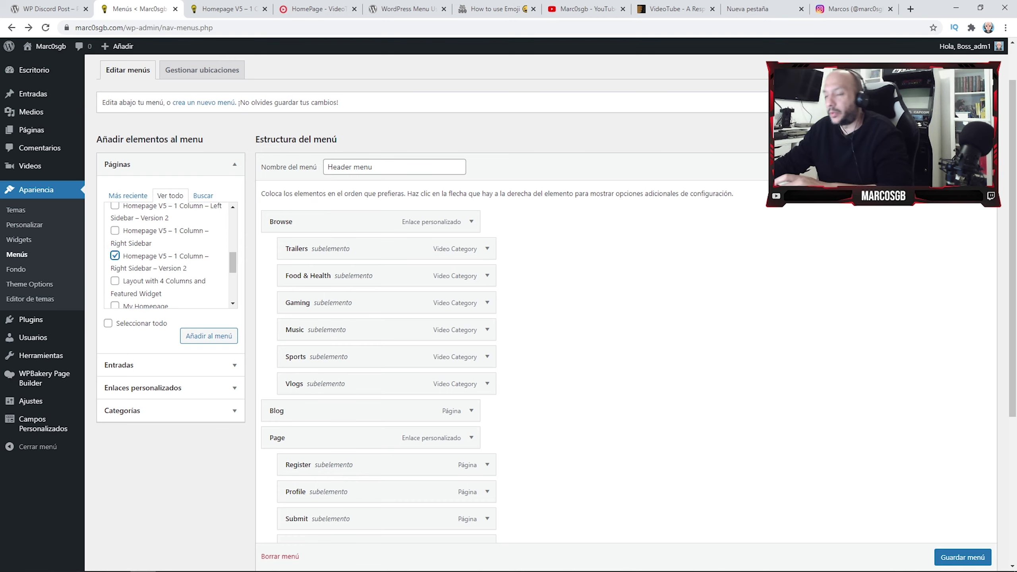
{"action": "left_click", "coordinate": [209, 336]}
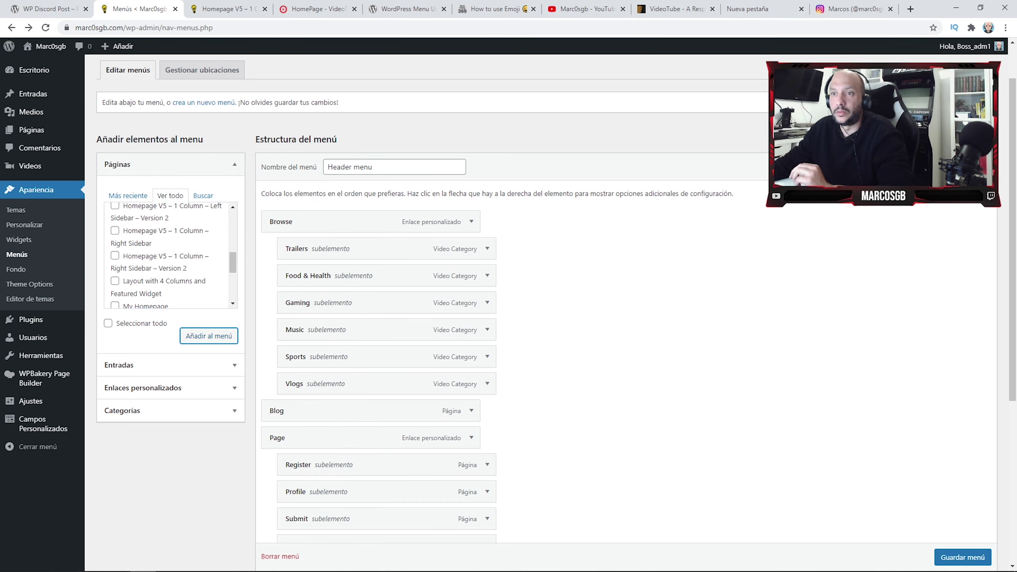
{"action": "scroll", "coordinate": [508, 280], "scroll_direction": "down", "scroll_amount": 5}
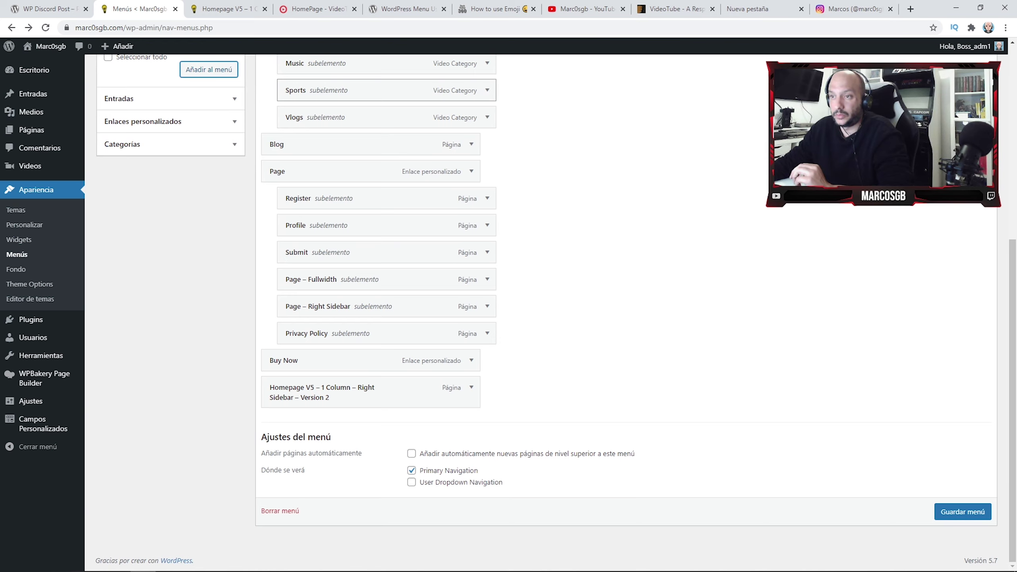
{"action": "left_click_drag", "start_coordinate": [344, 392], "coordinate": [345, 229]}
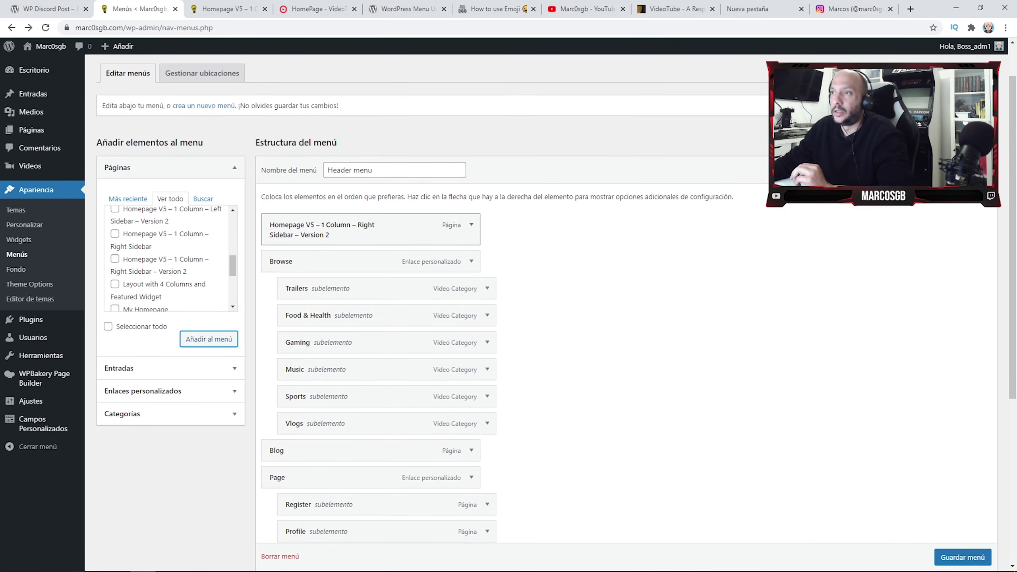
Set the navigation label of the Header menu's first item to Inicio and save the menu.
{"action": "left_click", "coordinate": [471, 224]}
{"action": "left_click_drag", "start_coordinate": [452, 271], "coordinate": [271, 271]}
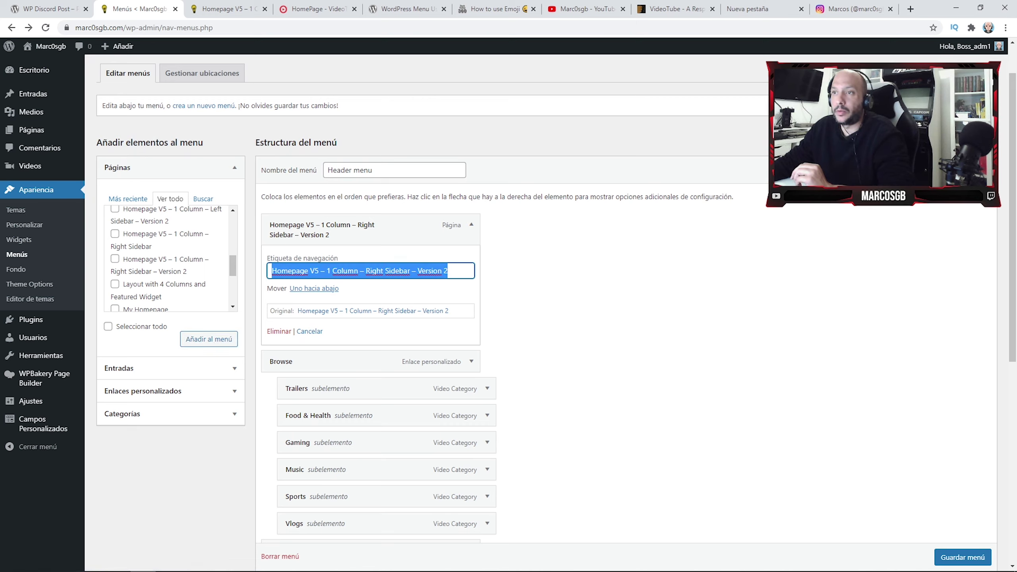
{"action": "type", "text": "Inici"}
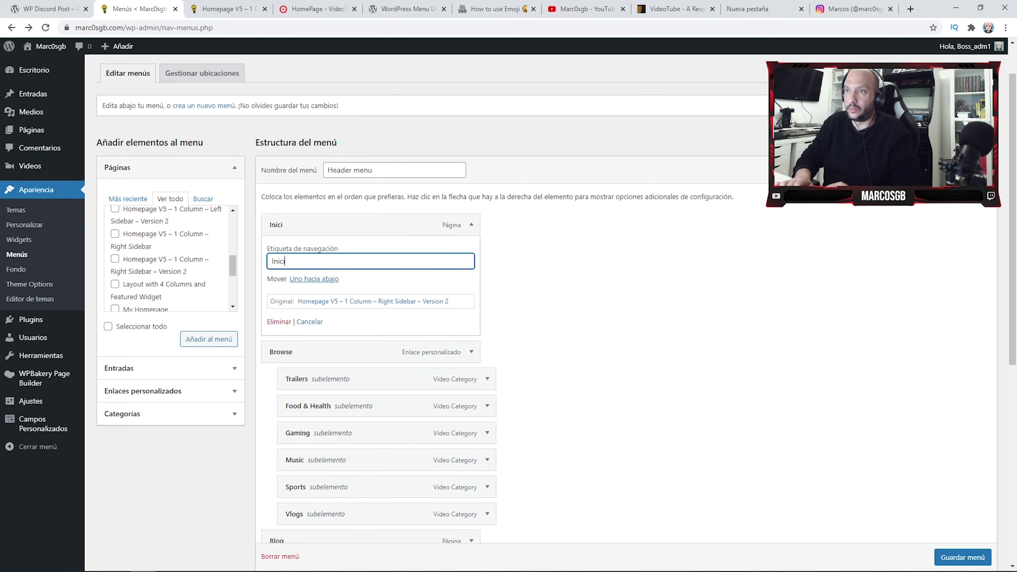
{"action": "type", "text": "o"}
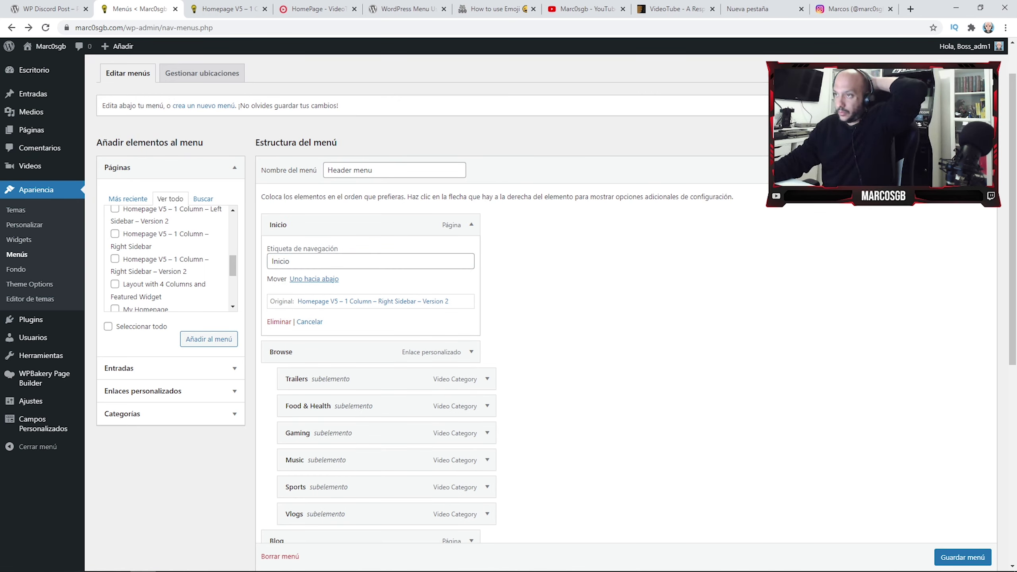
{"action": "scroll", "coordinate": [571, 313], "scroll_direction": "down", "scroll_amount": 1}
{"action": "left_click", "coordinate": [962, 557]}
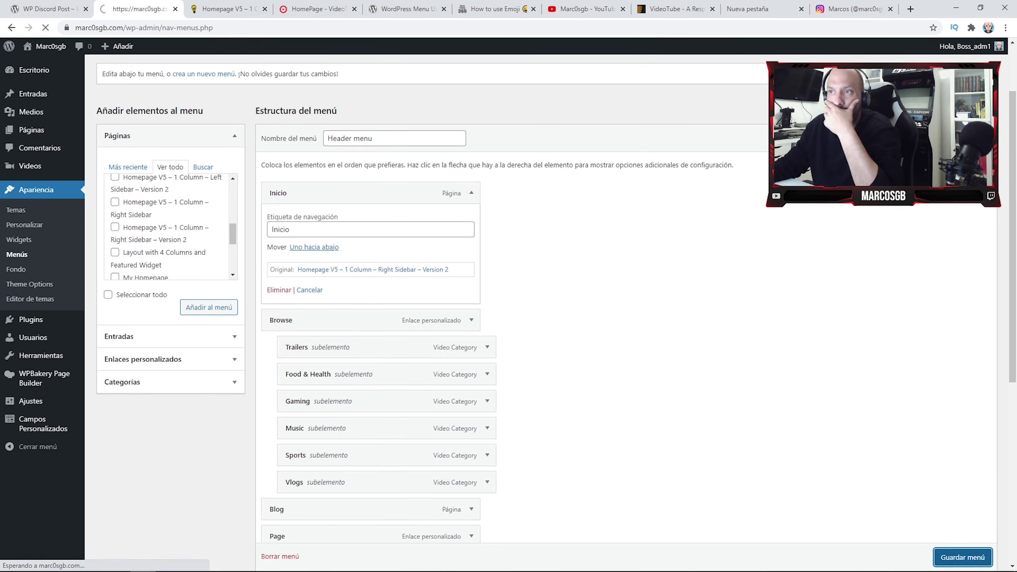
Check the updated menu on the site's root address marc0sgb.com and its Inicio page, and return to the menu editor.
{"action": "left_click", "coordinate": [227, 9]}
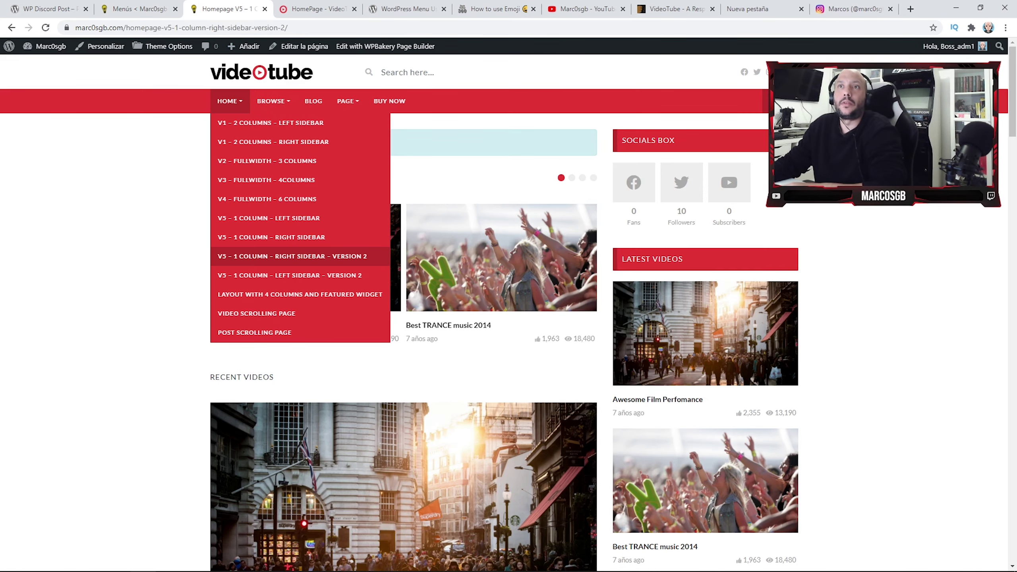
{"action": "left_click_drag", "start_coordinate": [288, 28], "coordinate": [126, 27]}
{"action": "key", "text": "BackSpace"}
{"action": "key", "text": "Return"}
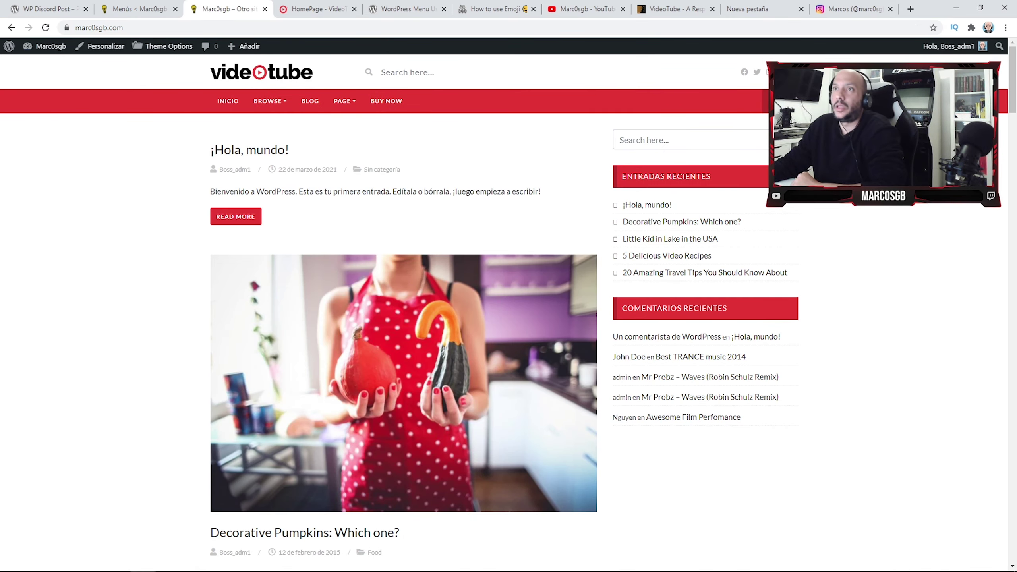
{"action": "left_click", "coordinate": [227, 101]}
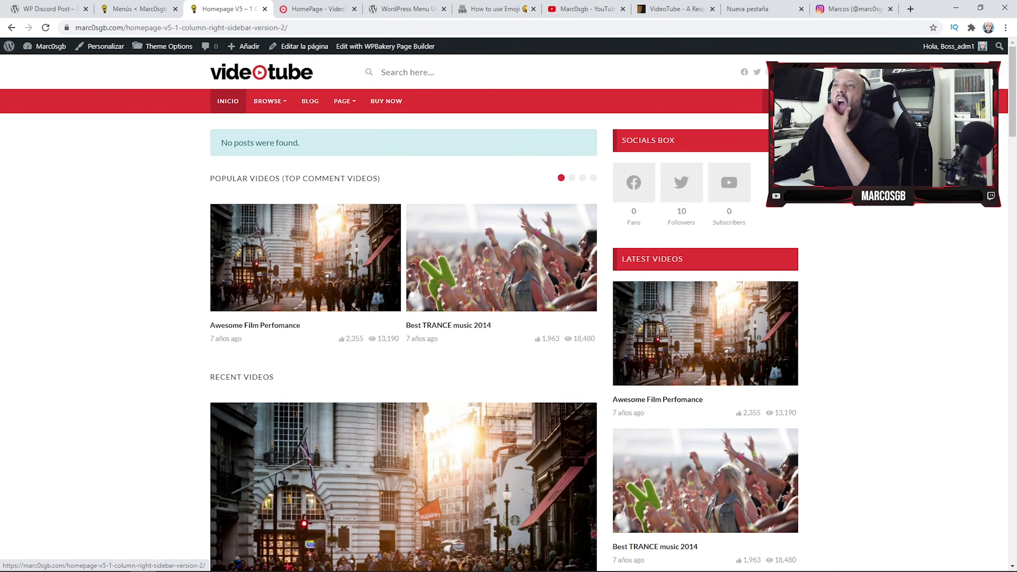
{"action": "key", "text": "ctrl+shift+Tab"}
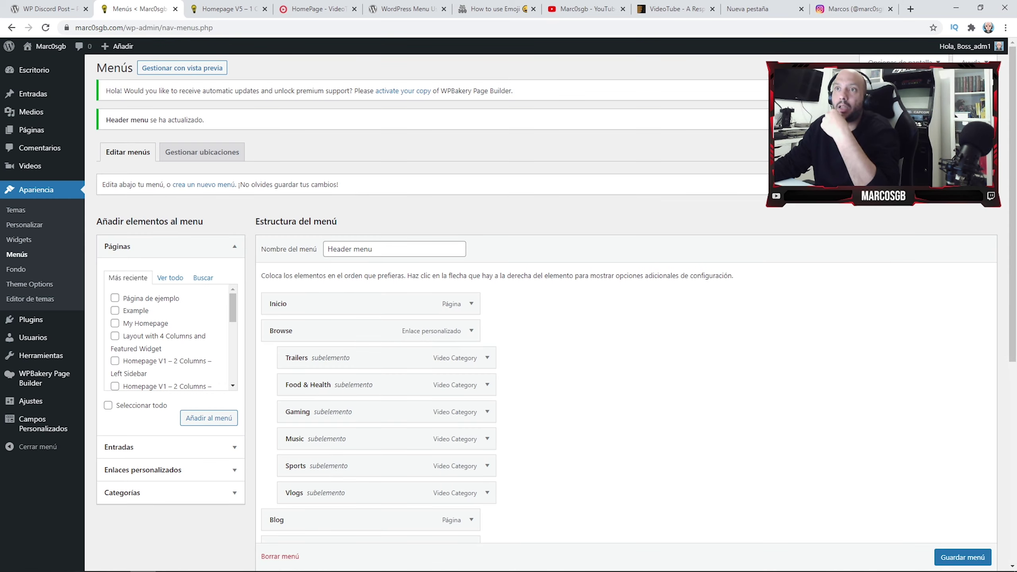
Review the Header menu structure and copy the original page name of its Inicio item.
{"action": "scroll", "coordinate": [544, 313], "scroll_direction": "down", "scroll_amount": 6}
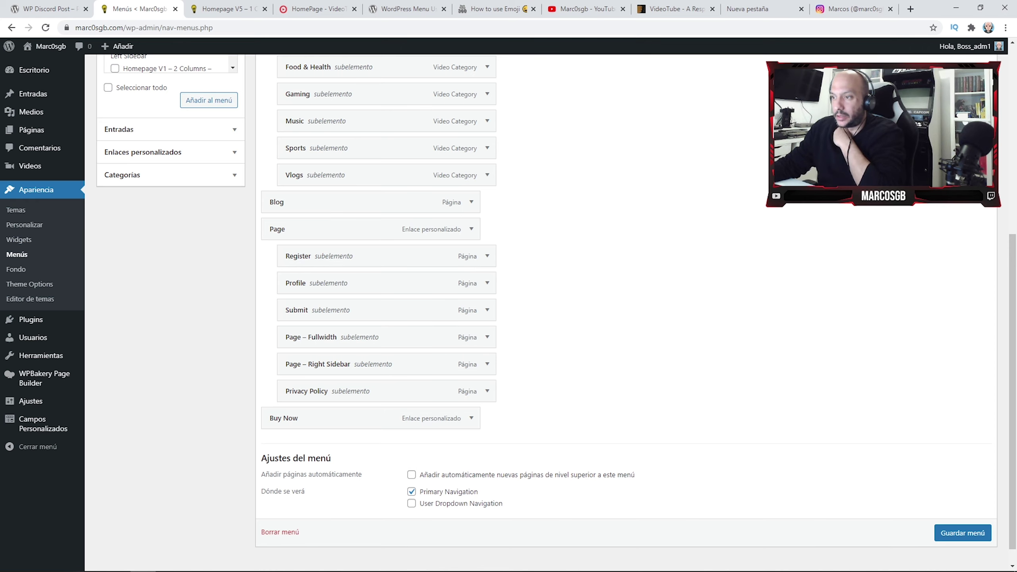
{"action": "scroll", "coordinate": [544, 313], "scroll_direction": "up", "scroll_amount": 6}
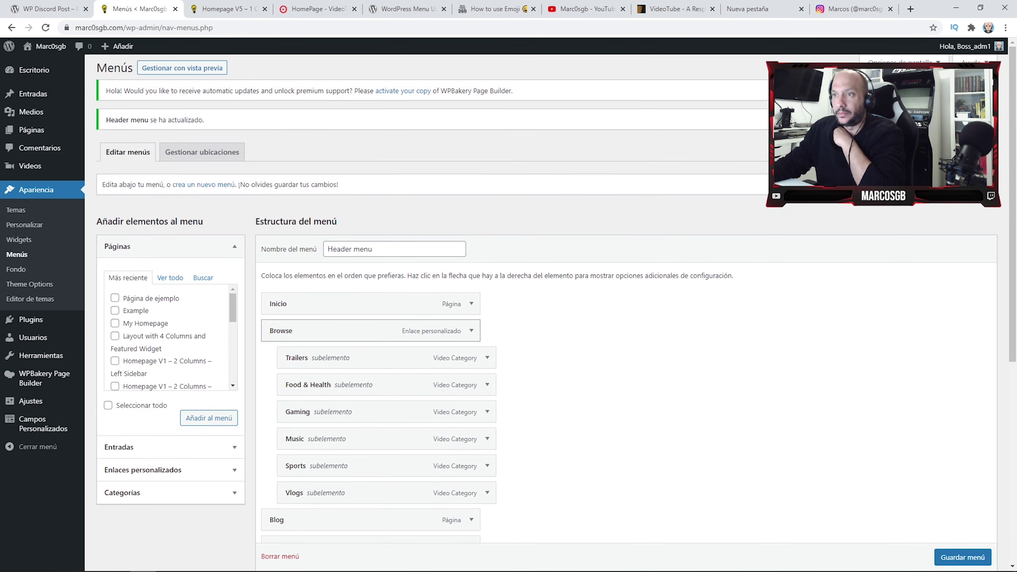
{"action": "left_click", "coordinate": [472, 303]}
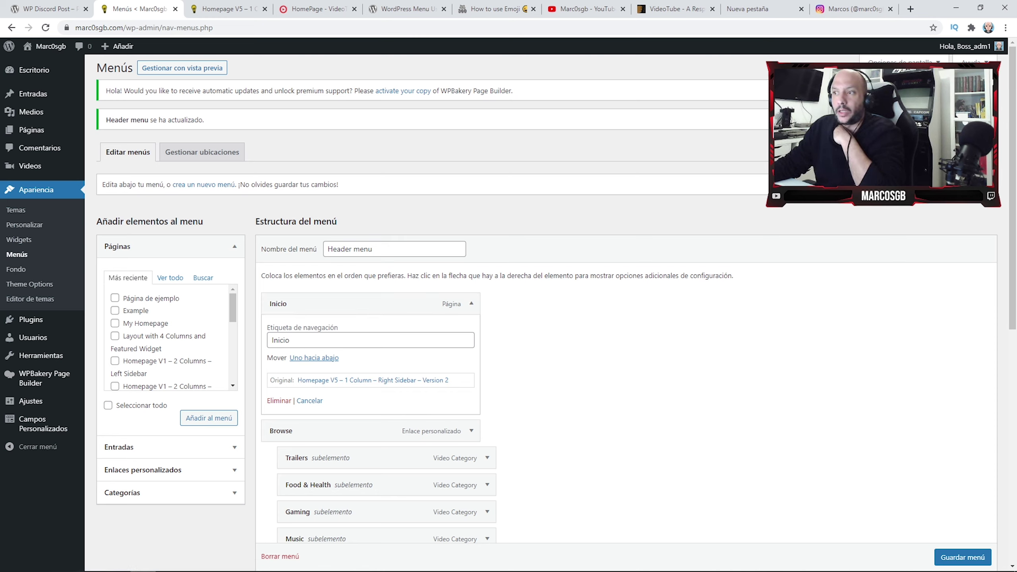
{"action": "left_click_drag", "start_coordinate": [449, 380], "coordinate": [297, 380]}
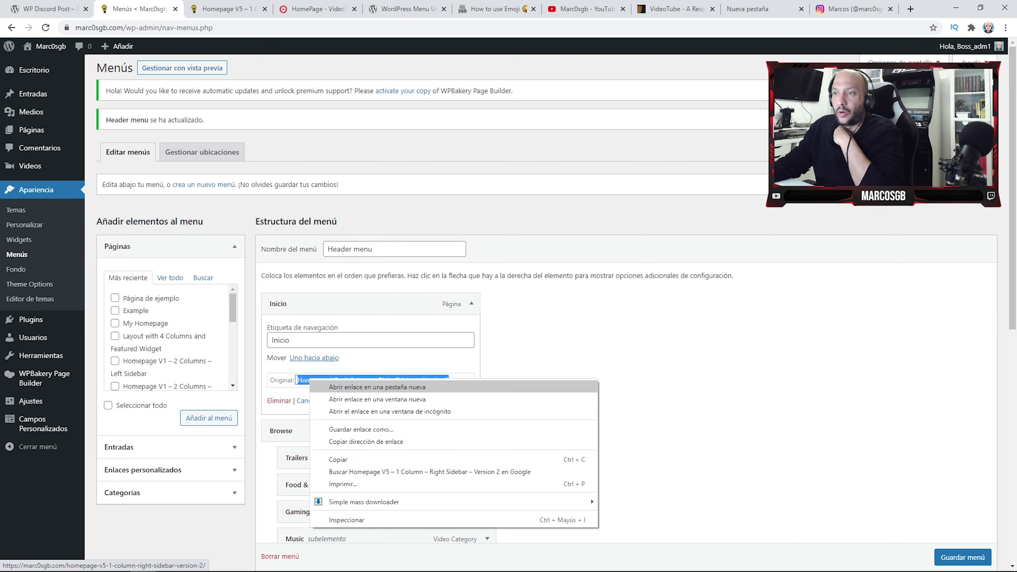
{"action": "right_click", "coordinate": [297, 380]}
{"action": "left_click", "coordinate": [340, 460]}
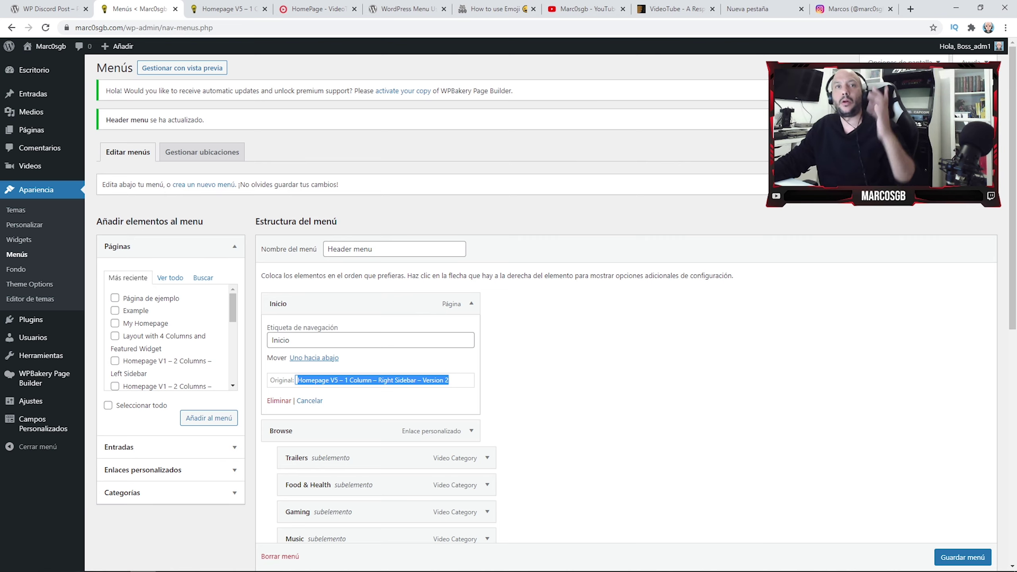
Capture the area with the admin sidebar and Inicio item, mark Páginas with an arrow, and copy the image.
{"action": "key", "text": "Print"}
{"action": "left_click_drag", "start_coordinate": [0, 43], "coordinate": [507, 331]}
{"action": "left_click_drag", "start_coordinate": [144, 145], "coordinate": [42, 129]}
{"action": "key", "text": "ctrl+c"}
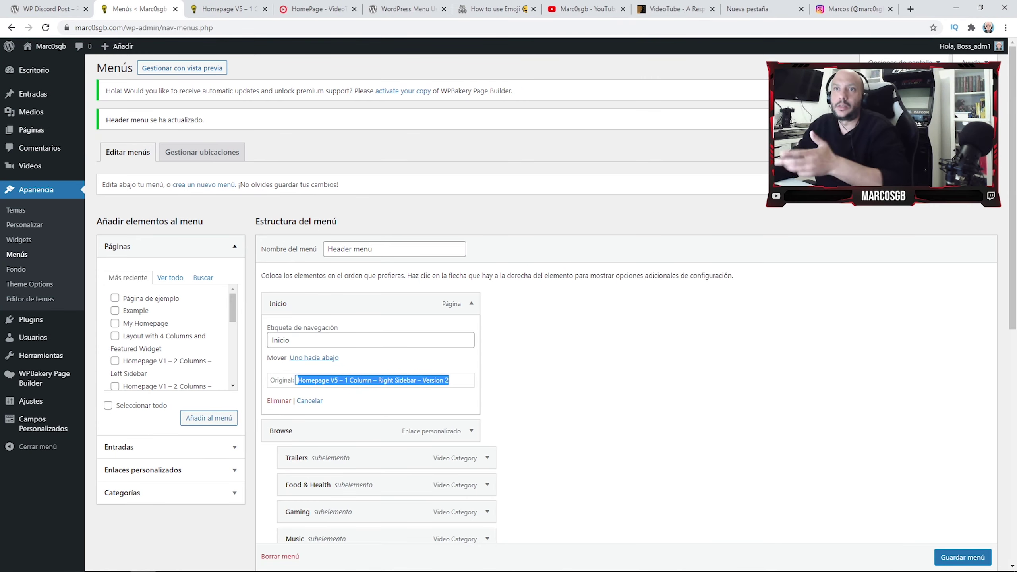
Examine the page Homepage V5 – 1 Column – Right Sidebar – Version 2 in the WPBakery frontend editor and return to the pages list.
{"action": "left_click", "coordinate": [32, 130]}
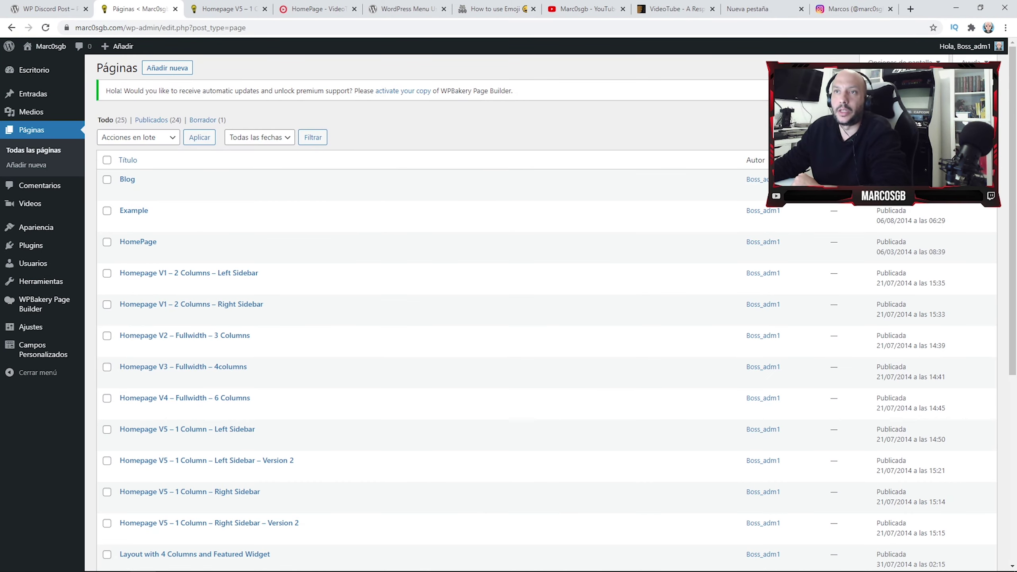
{"action": "scroll", "coordinate": [320, 287], "scroll_direction": "down", "scroll_amount": 3}
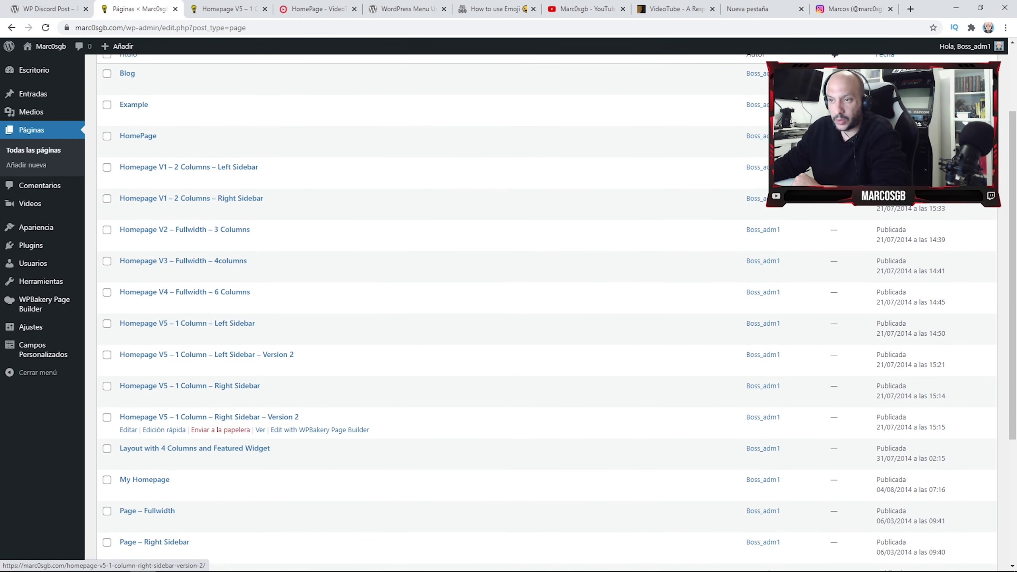
{"action": "right_click", "coordinate": [260, 429]}
{"action": "left_click", "coordinate": [304, 438]}
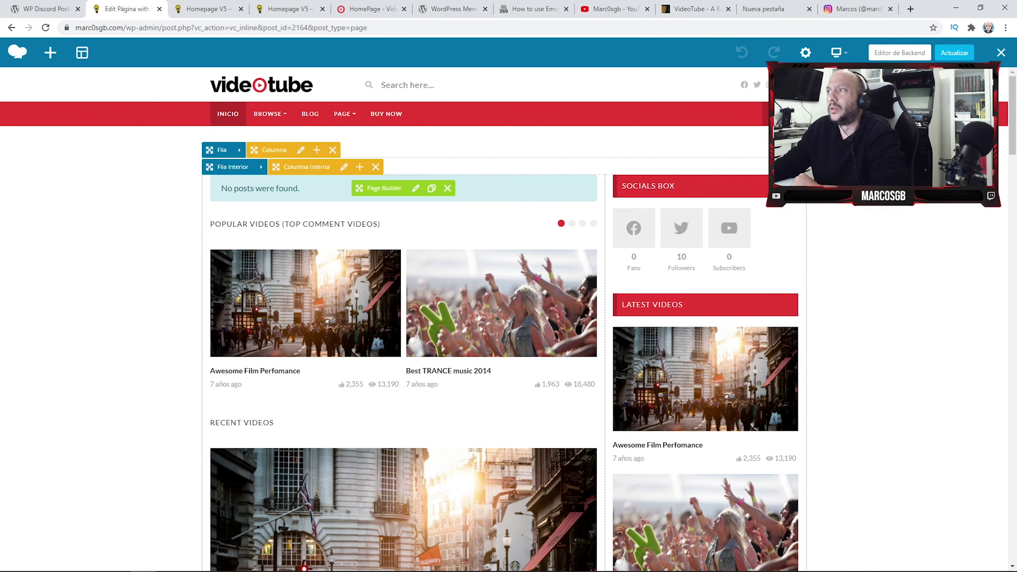
{"action": "scroll", "coordinate": [305, 160], "scroll_direction": "down", "scroll_amount": 3}
{"action": "scroll", "coordinate": [305, 145], "scroll_direction": "down", "scroll_amount": 15}
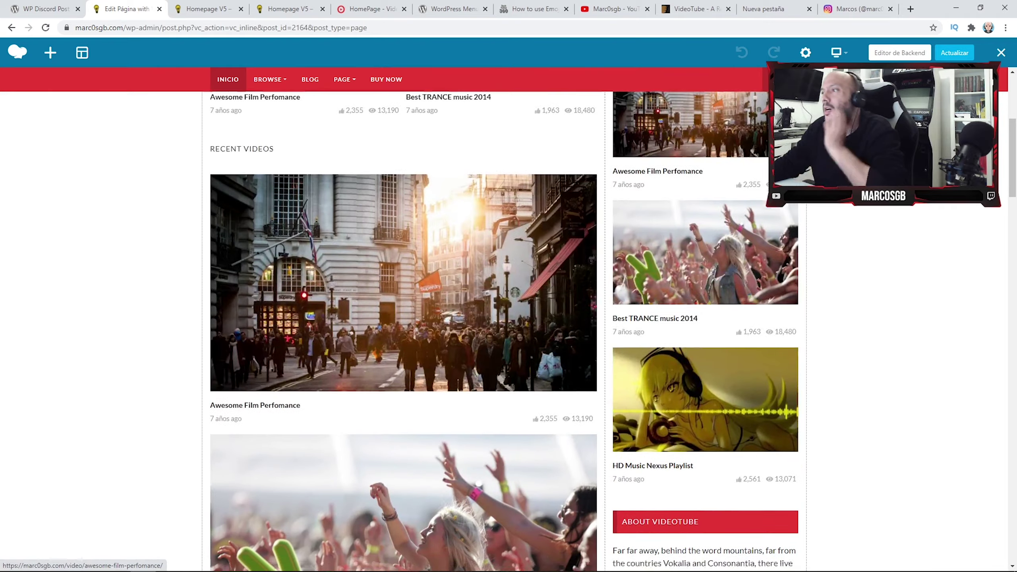
{"action": "scroll", "coordinate": [305, 212], "scroll_direction": "down", "scroll_amount": 5}
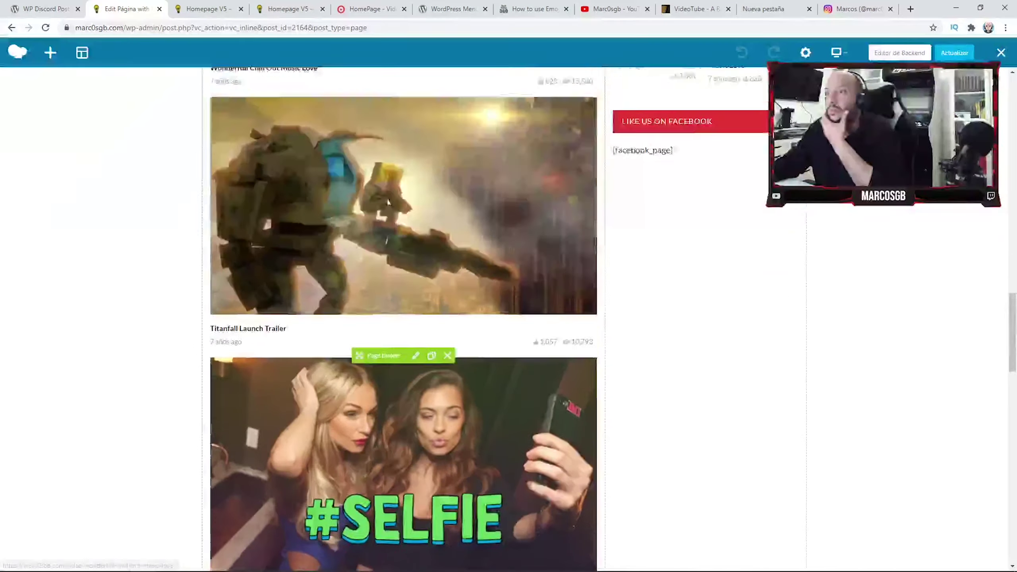
{"action": "scroll", "coordinate": [305, 212], "scroll_direction": "up", "scroll_amount": 20}
{"action": "left_click", "coordinate": [11, 27]}
{"action": "scroll", "coordinate": [320, 289], "scroll_direction": "down", "scroll_amount": 1}
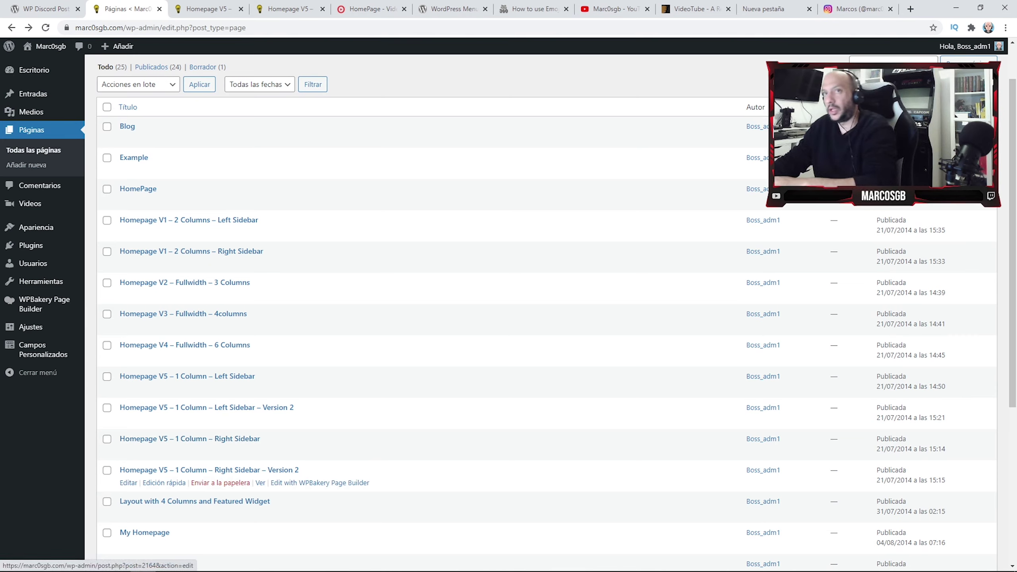
{"action": "key", "text": "Print"}
{"action": "left_click_drag", "start_coordinate": [1, 98], "coordinate": [421, 217]}
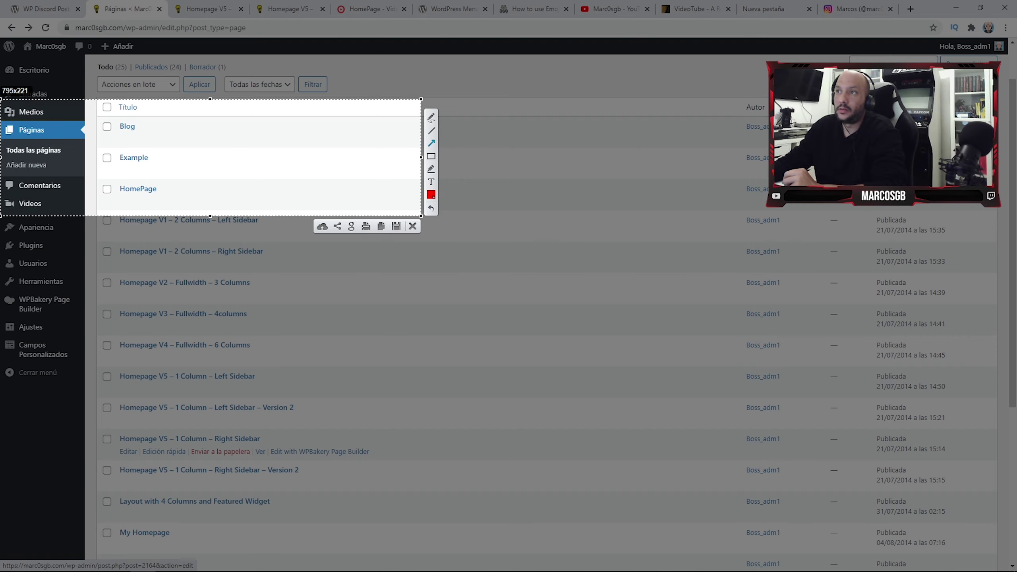
{"action": "left_click_drag", "start_coordinate": [148, 147], "coordinate": [73, 131]}
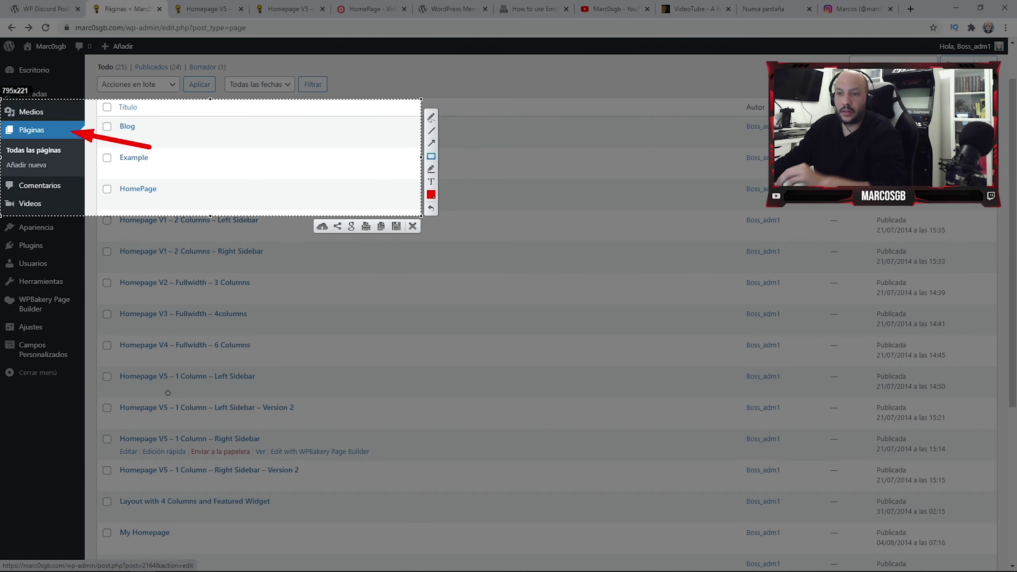
{"action": "key", "text": "Escape"}
Capture the Homepage V5 rows of the pages list, mark Right Sidebar – Version 2 with an arrow, and copy the image.
{"action": "scroll", "coordinate": [546, 313], "scroll_direction": "down", "scroll_amount": 1}
{"action": "scroll", "coordinate": [547, 313], "scroll_direction": "up", "scroll_amount": 2}
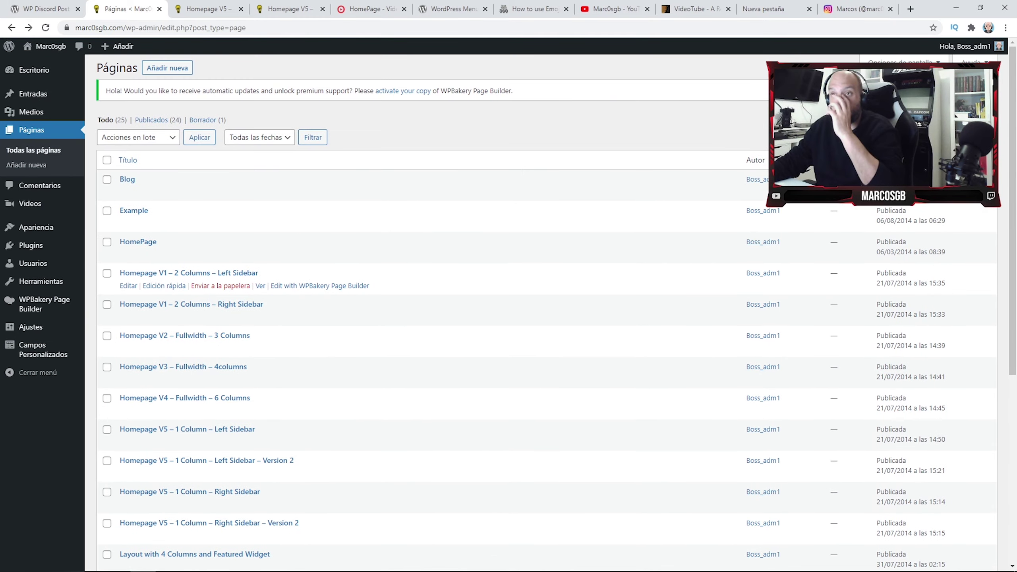
{"action": "scroll", "coordinate": [547, 313], "scroll_direction": "down", "scroll_amount": 2}
{"action": "key", "text": "Print"}
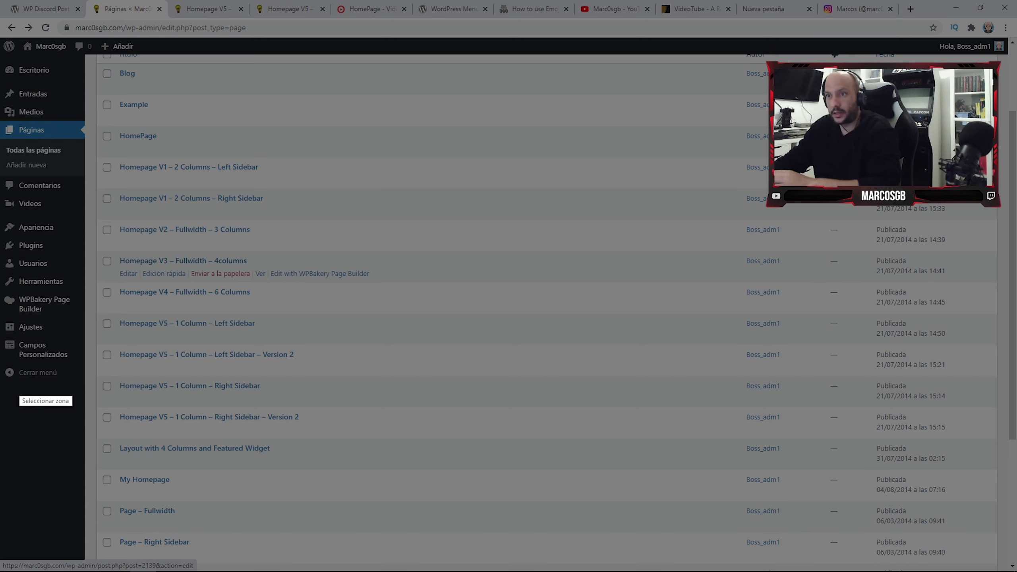
{"action": "left_click_drag", "start_coordinate": [62, 339], "coordinate": [997, 454]}
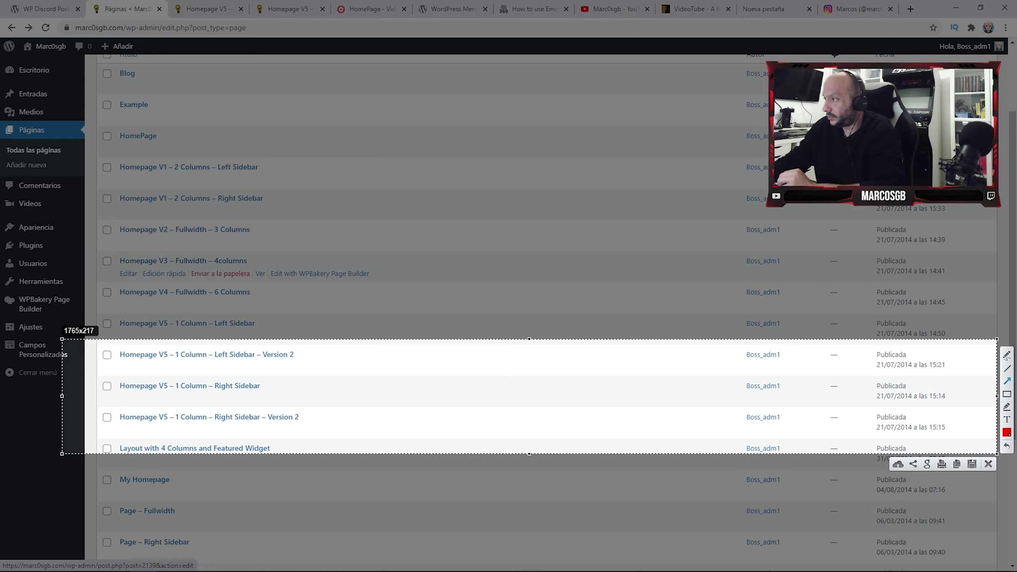
{"action": "left_click_drag", "start_coordinate": [97, 441], "coordinate": [182, 418]}
{"action": "key", "text": "ctrl+c"}
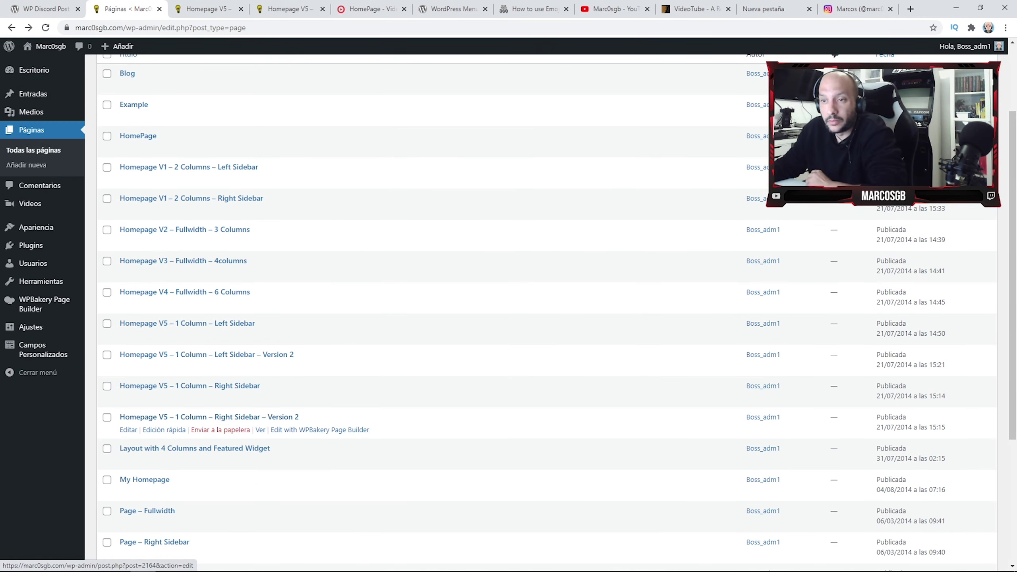
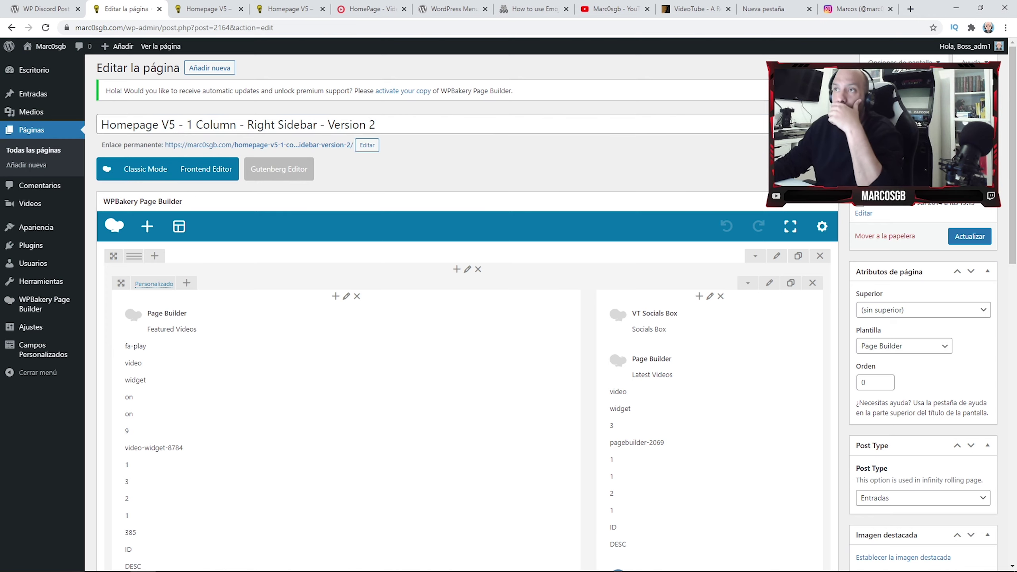
Retitle the page Homepage V5 - 1 Column - Right Sidebar - Version 2 as Inicio and set its permalink slug to inicio.
{"action": "left_click_drag", "start_coordinate": [376, 125], "coordinate": [36, 96]}
{"action": "type", "text": "Inicio"}
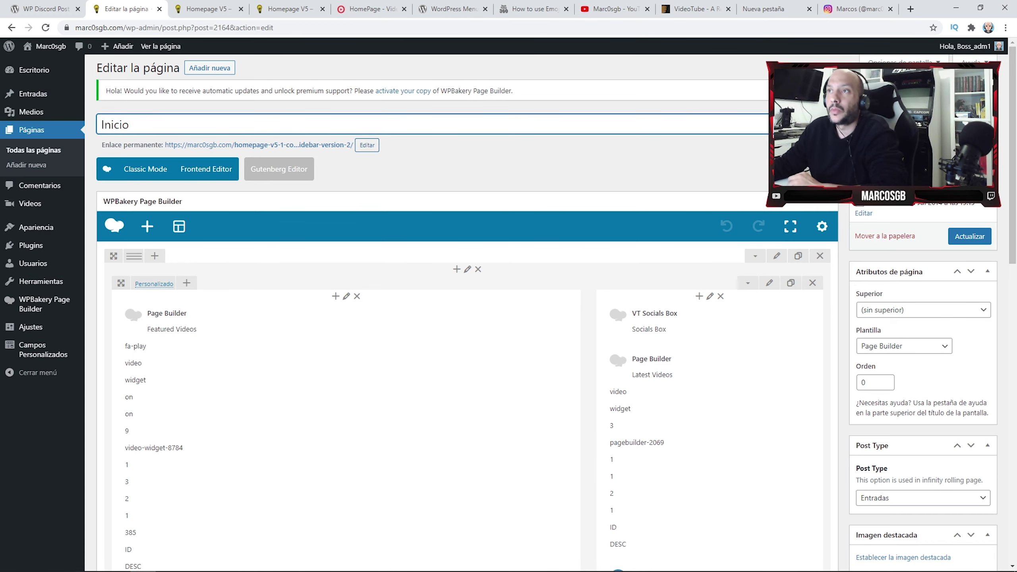
{"action": "left_click", "coordinate": [367, 145]}
{"action": "triple_click", "coordinate": [297, 146]}
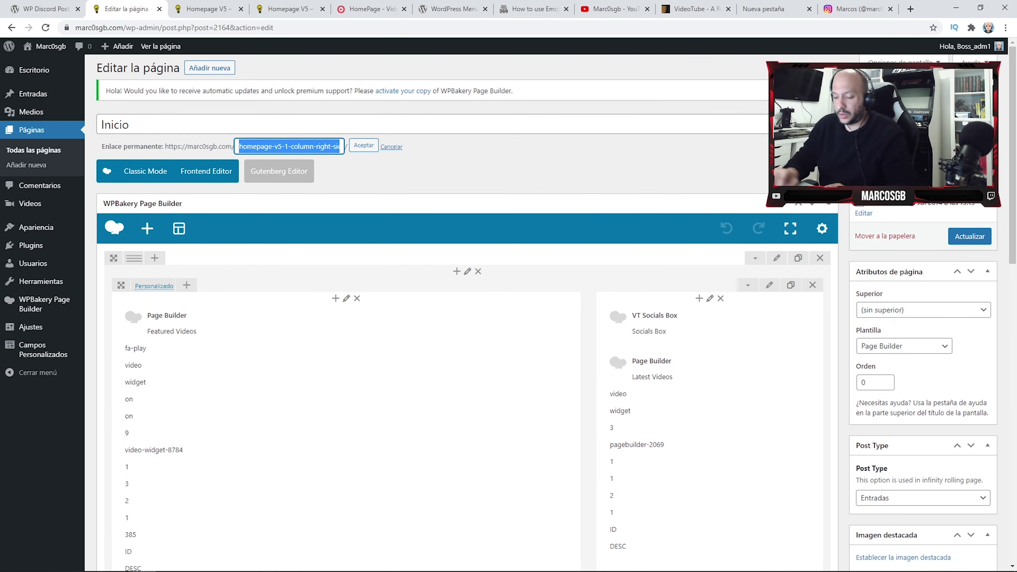
{"action": "type", "text": "ind"}
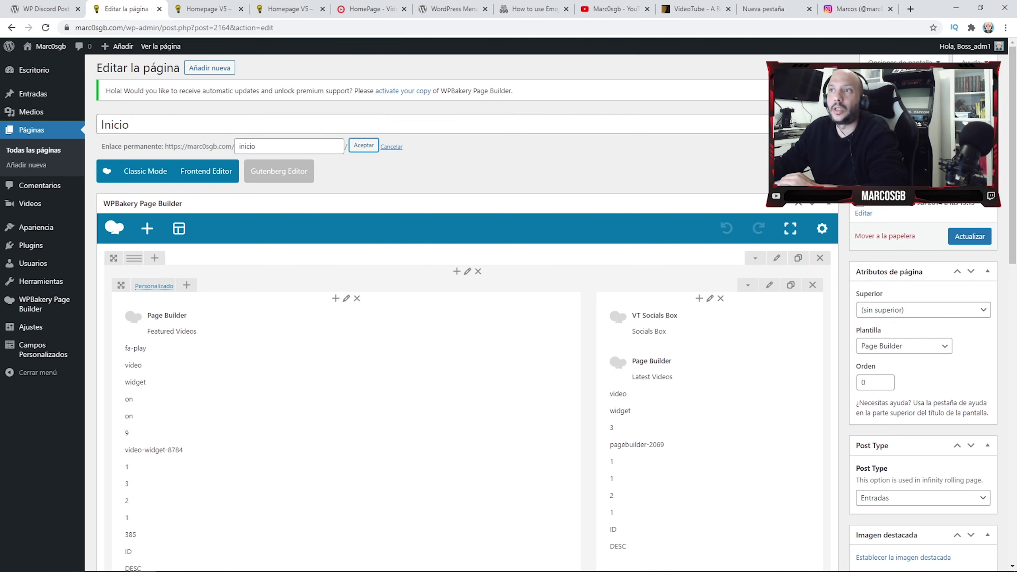
{"action": "left_click", "coordinate": [363, 145]}
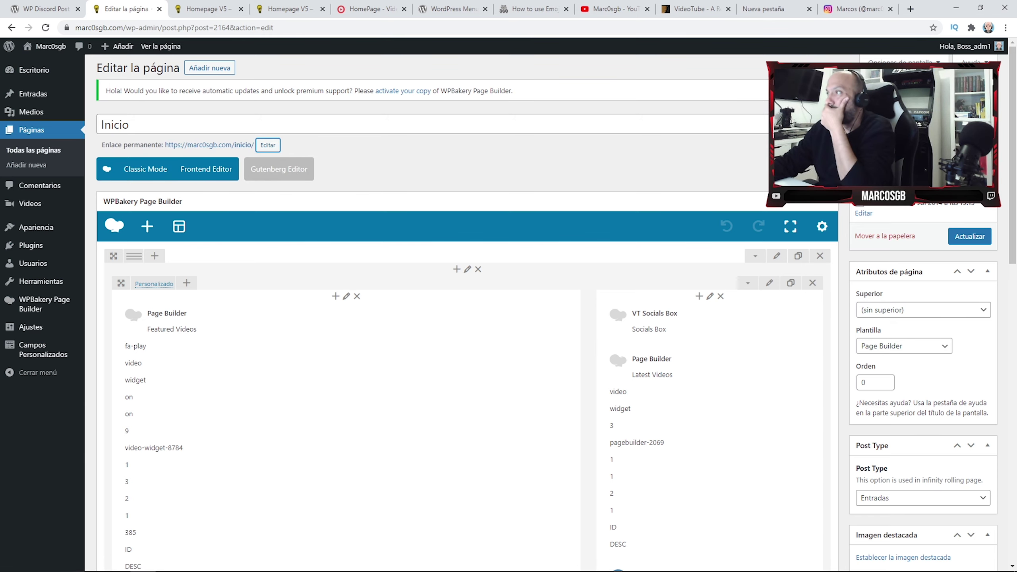
Review the Inicio page's parent and template options and update the page.
{"action": "scroll", "coordinate": [460, 312], "scroll_direction": "down", "scroll_amount": 1}
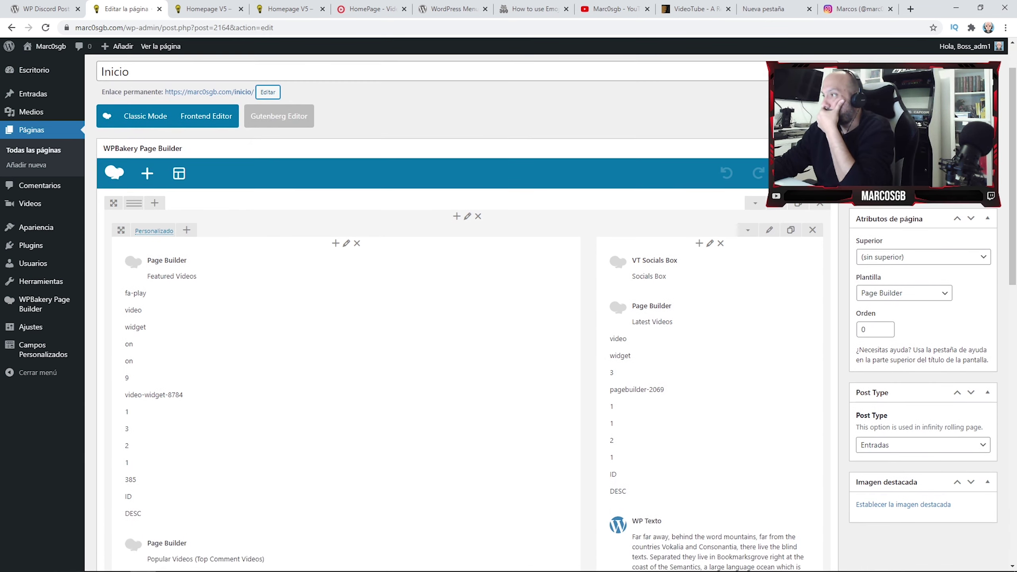
{"action": "left_click", "coordinate": [922, 256]}
{"action": "key", "text": "Escape"}
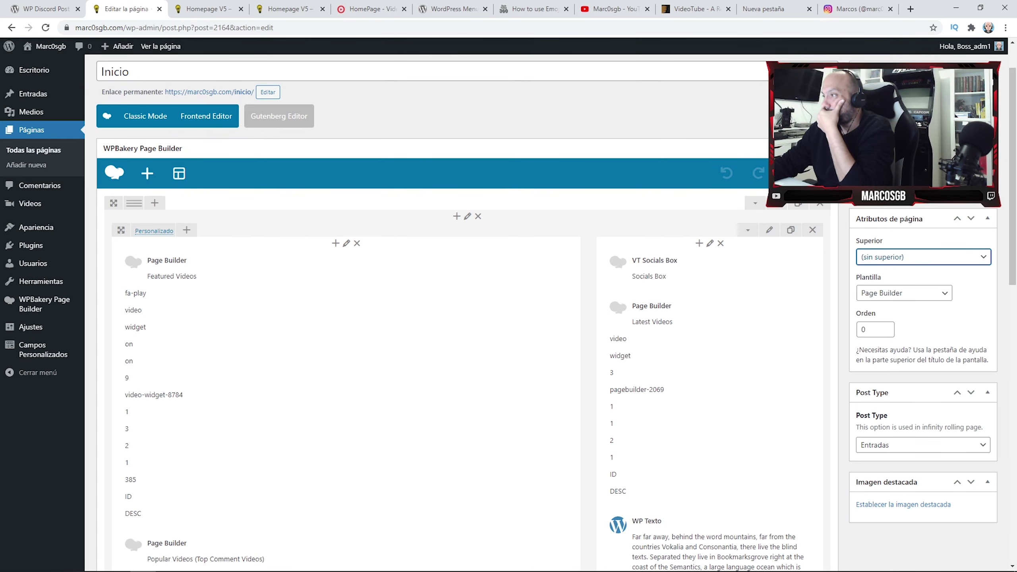
{"action": "left_click", "coordinate": [903, 293]}
{"action": "key", "text": "Escape"}
{"action": "scroll", "coordinate": [464, 312], "scroll_direction": "down", "scroll_amount": 1}
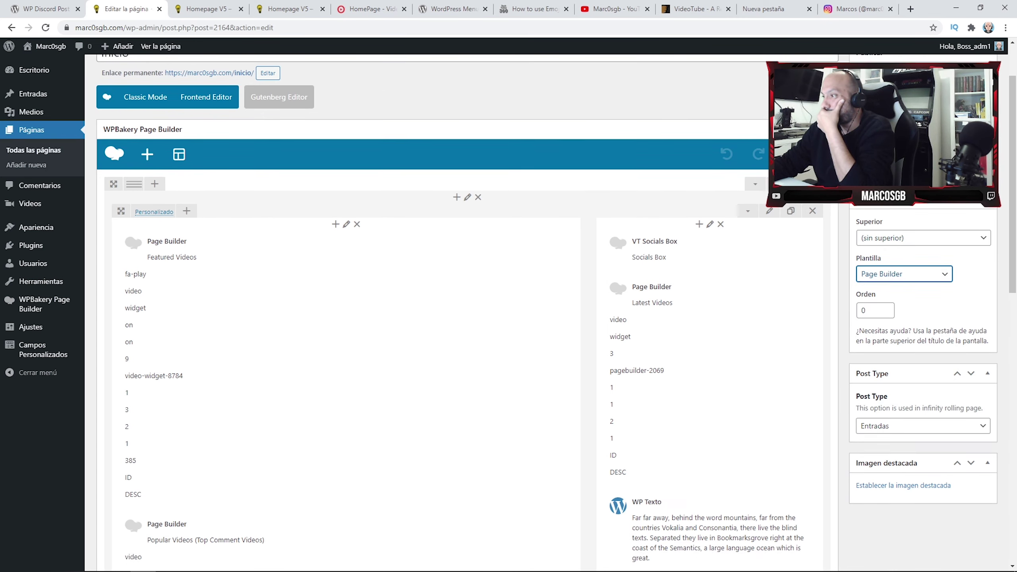
{"action": "scroll", "coordinate": [464, 313], "scroll_direction": "up", "scroll_amount": 3}
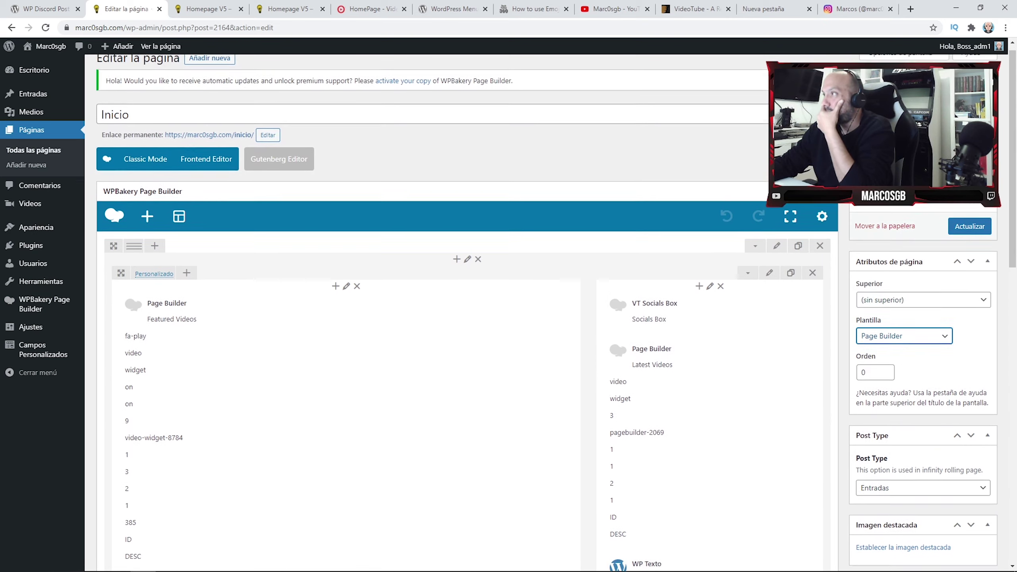
Check which original page the Header menu's Inicio item points to and save the menu.
{"action": "left_click", "coordinate": [17, 254]}
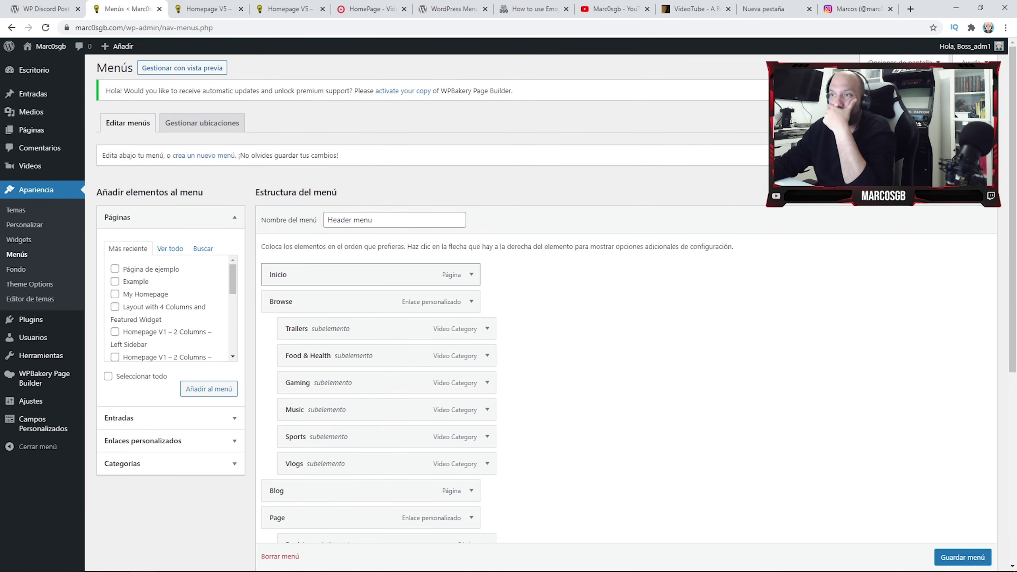
{"action": "left_click", "coordinate": [471, 274]}
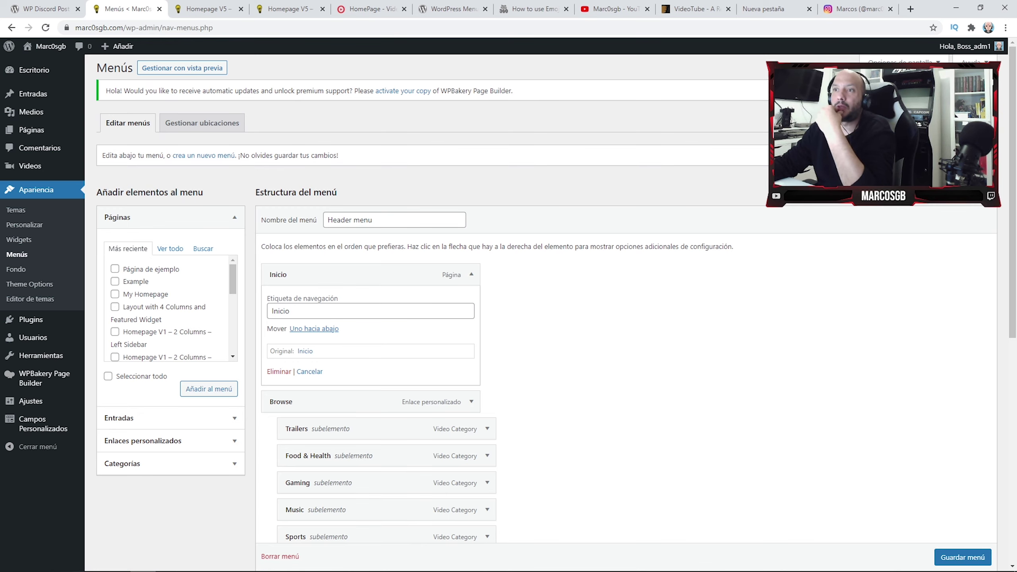
{"action": "left_click", "coordinate": [202, 123]}
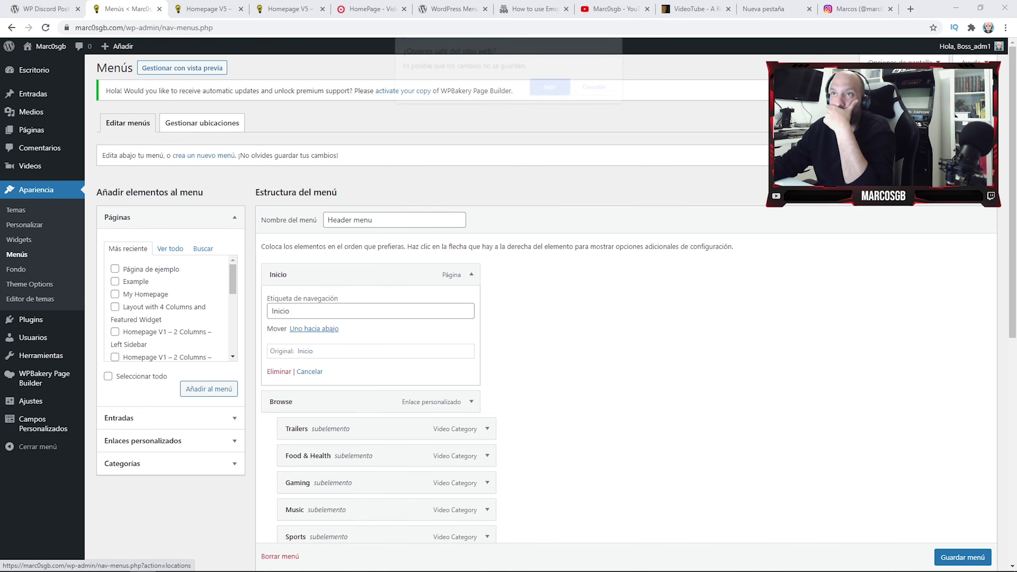
{"action": "left_click", "coordinate": [598, 87]}
{"action": "scroll", "coordinate": [546, 305], "scroll_direction": "down", "scroll_amount": 3}
{"action": "left_click", "coordinate": [962, 557]}
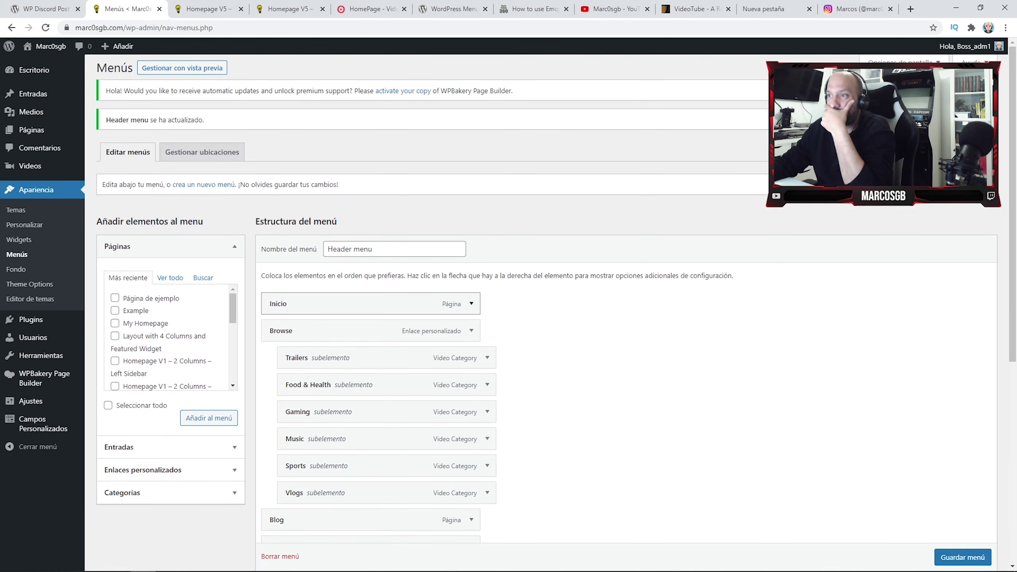
Review the saved Header menu and its settings, and check the site's root address and the Inicio page.
{"action": "left_click", "coordinate": [471, 303]}
{"action": "scroll", "coordinate": [546, 312], "scroll_direction": "down", "scroll_amount": 10}
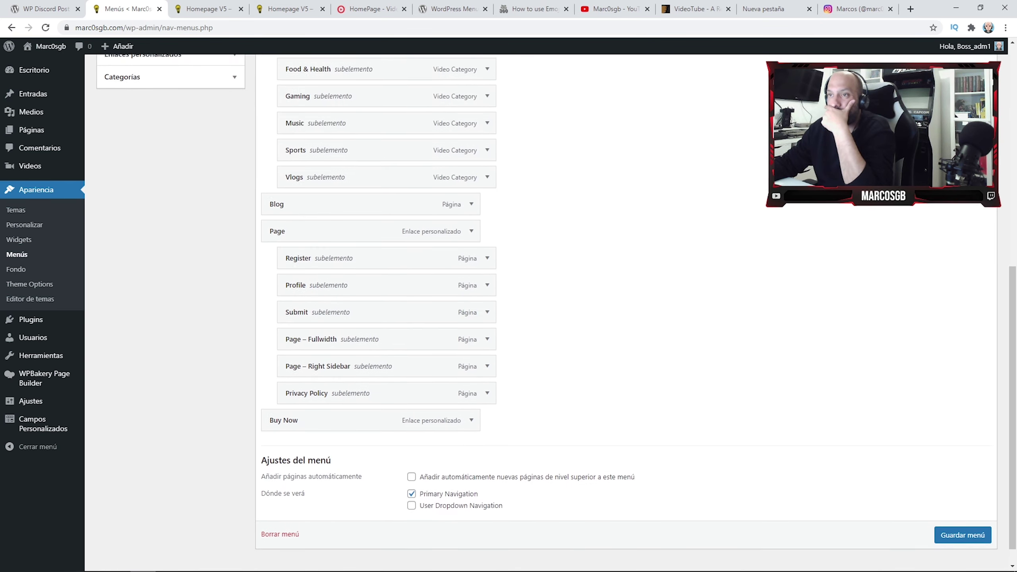
{"action": "scroll", "coordinate": [546, 312], "scroll_direction": "up", "scroll_amount": 10}
{"action": "left_click", "coordinate": [196, 9]}
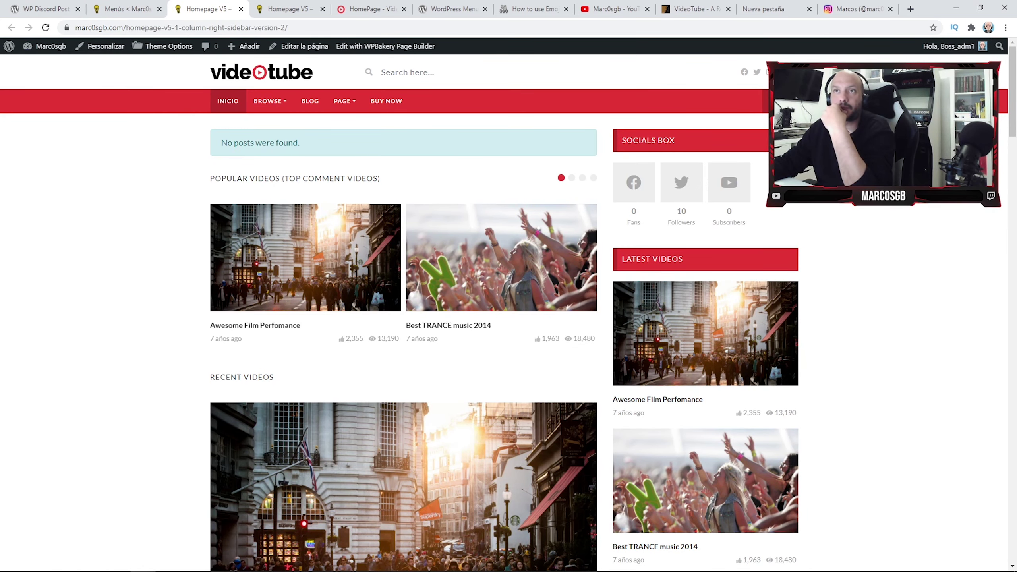
{"action": "left_click", "coordinate": [261, 73]}
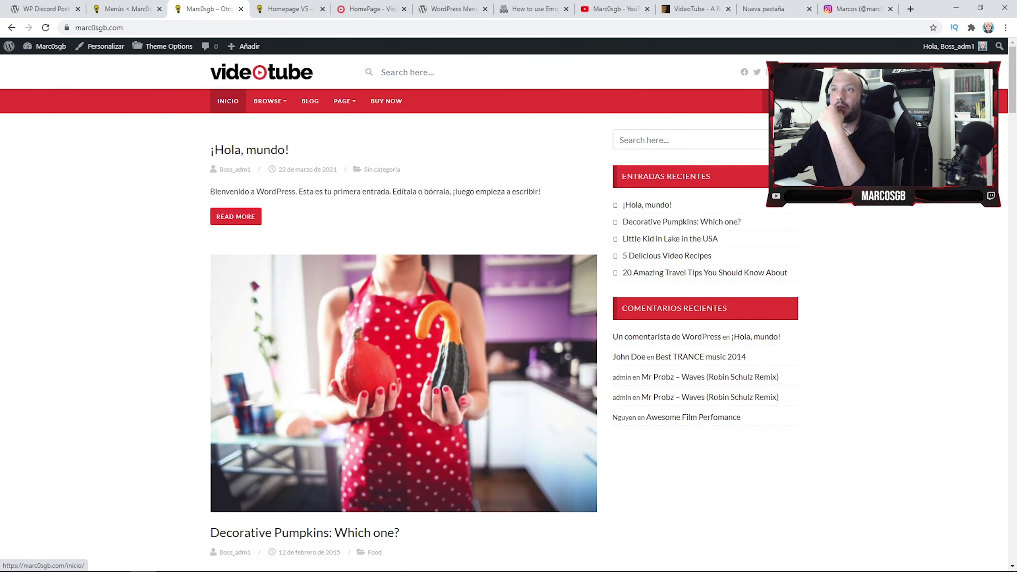
{"action": "left_click", "coordinate": [227, 101]}
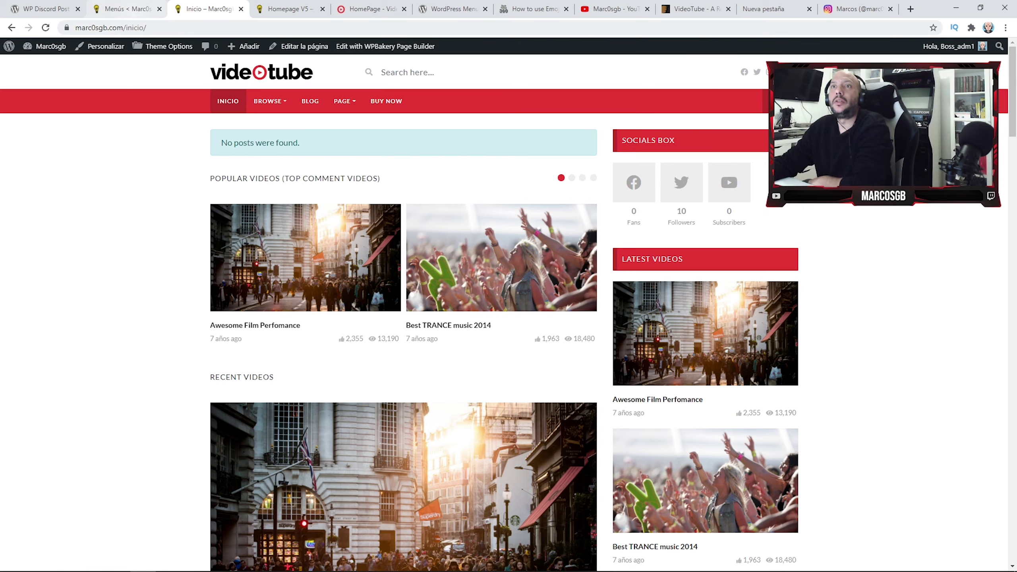
Open the reading settings and copy a screenshot of the Ajustes submenu with a red arrow pointing at Lectura.
{"action": "left_click", "coordinate": [126, 9]}
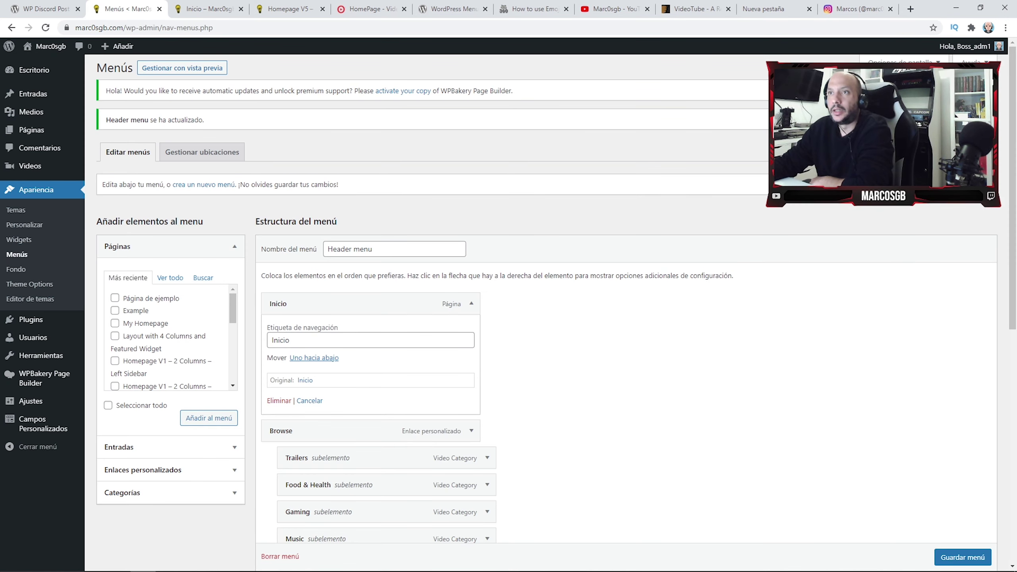
{"action": "scroll", "coordinate": [509, 312], "scroll_direction": "down", "scroll_amount": 10}
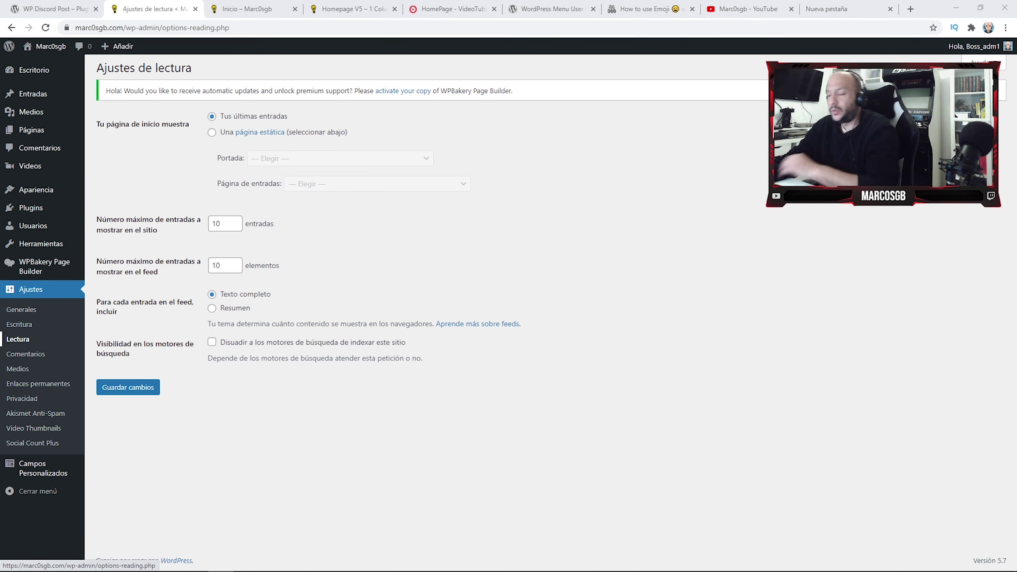
{"action": "key", "text": "Print"}
{"action": "mouse_move", "coordinate": [1, 275]}
{"action": "left_mouse_down"}
{"action": "mouse_move", "coordinate": [172, 428]}
{"action": "mouse_move", "coordinate": [181, 452]}
{"action": "left_mouse_up"}
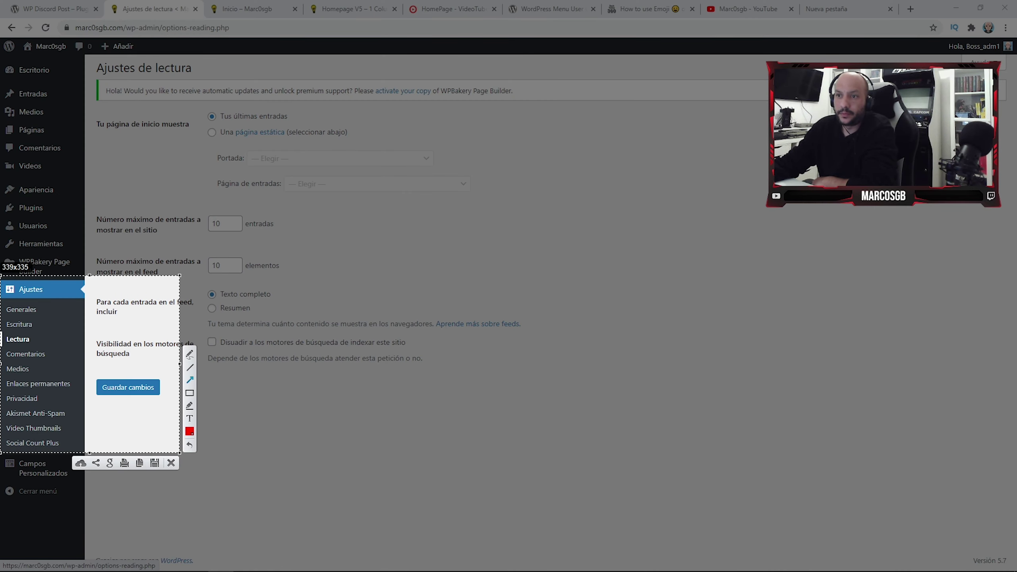
{"action": "left_click_drag", "start_coordinate": [80, 351], "coordinate": [35, 338]}
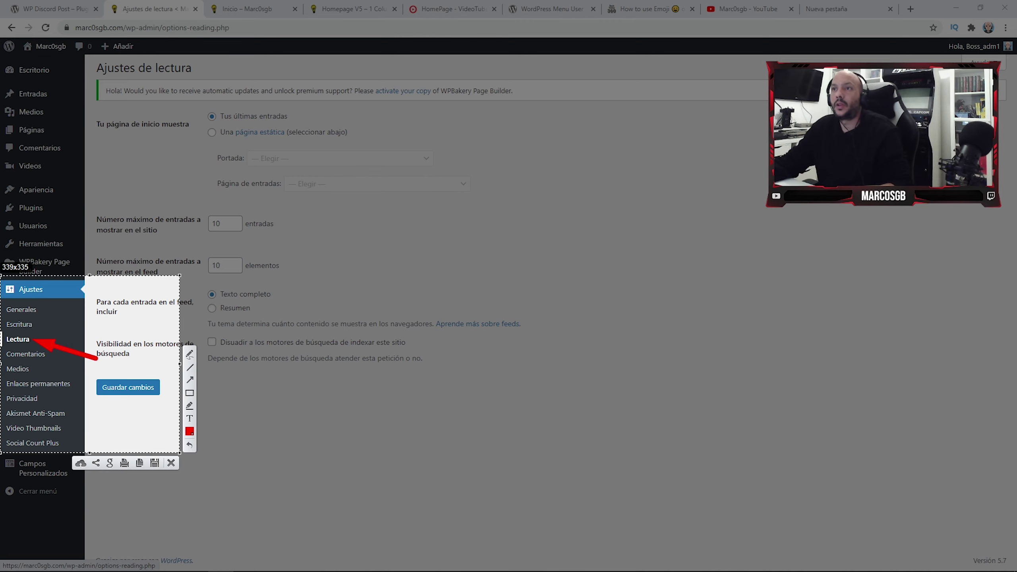
{"action": "key", "text": "ctrl+c"}
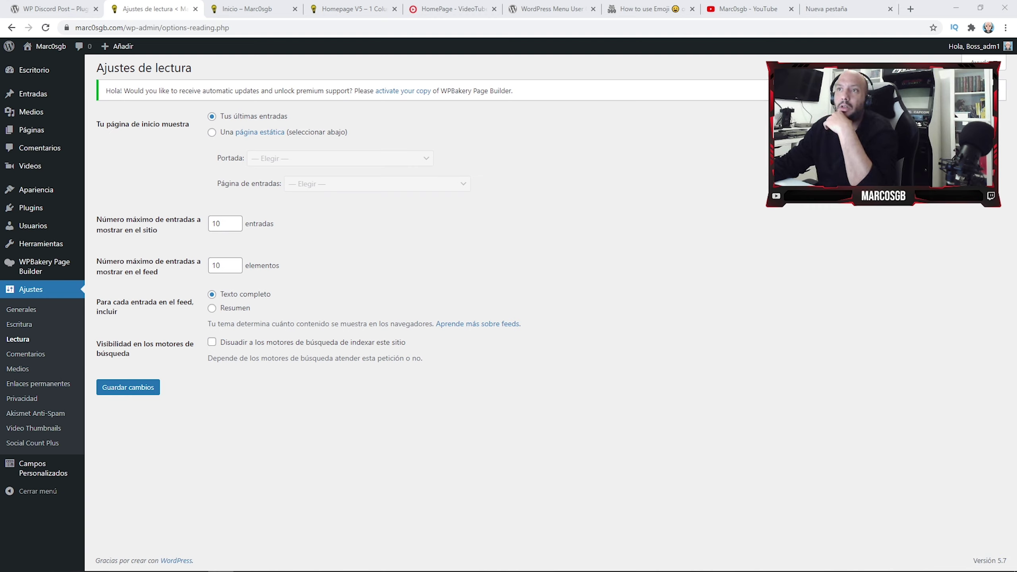
Make the site's front a static page with Inicio as Portada and Blog as Página de entradas, and save the changes.
{"action": "left_click", "coordinate": [212, 132]}
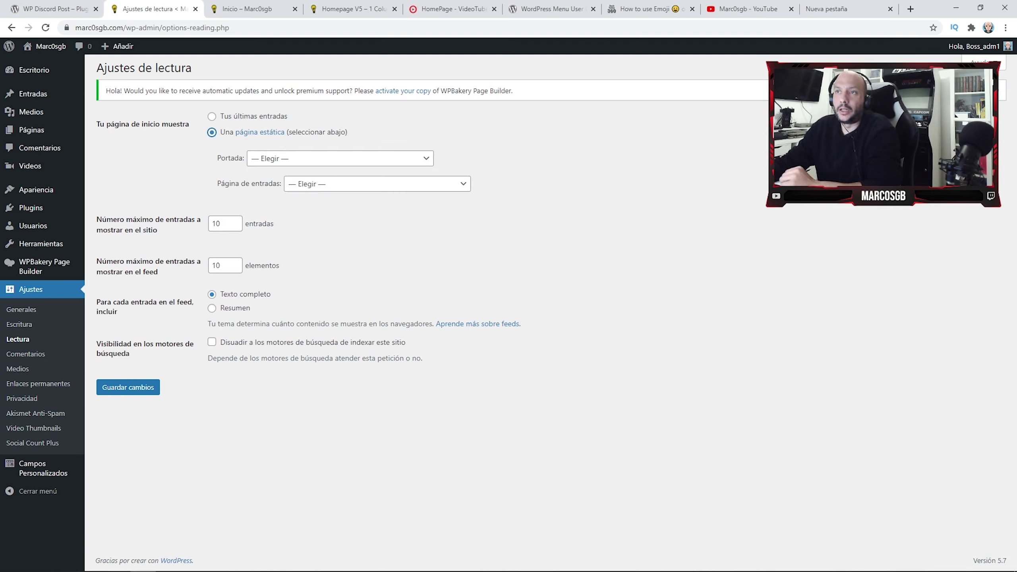
{"action": "left_click", "coordinate": [340, 158]}
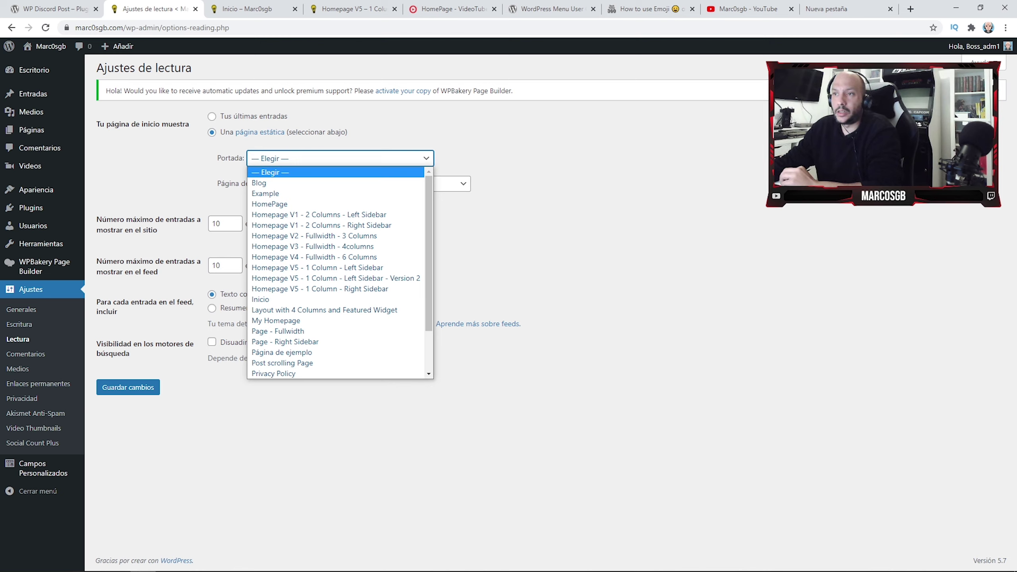
{"action": "left_click", "coordinate": [260, 299]}
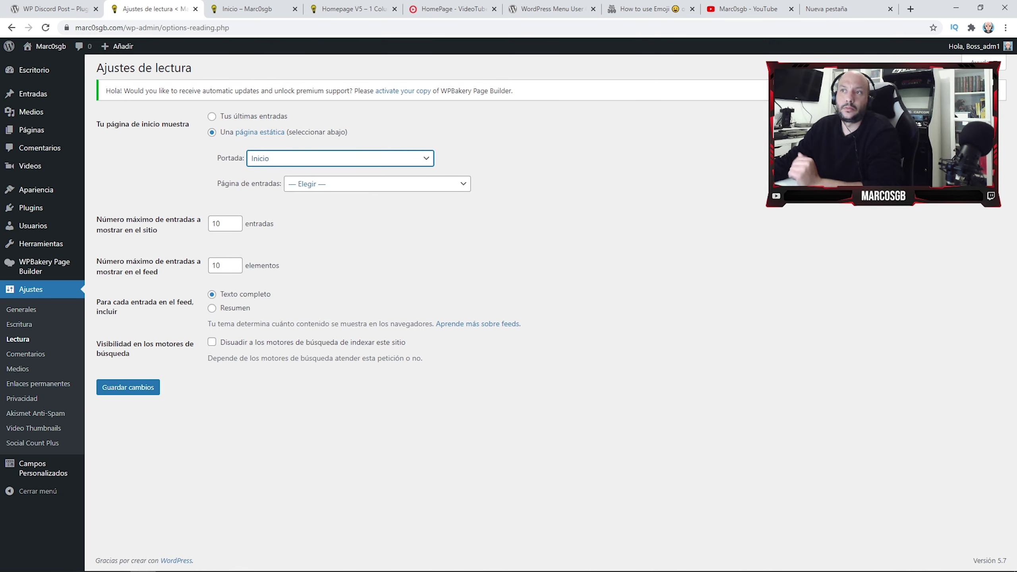
{"action": "left_click", "coordinate": [376, 184]}
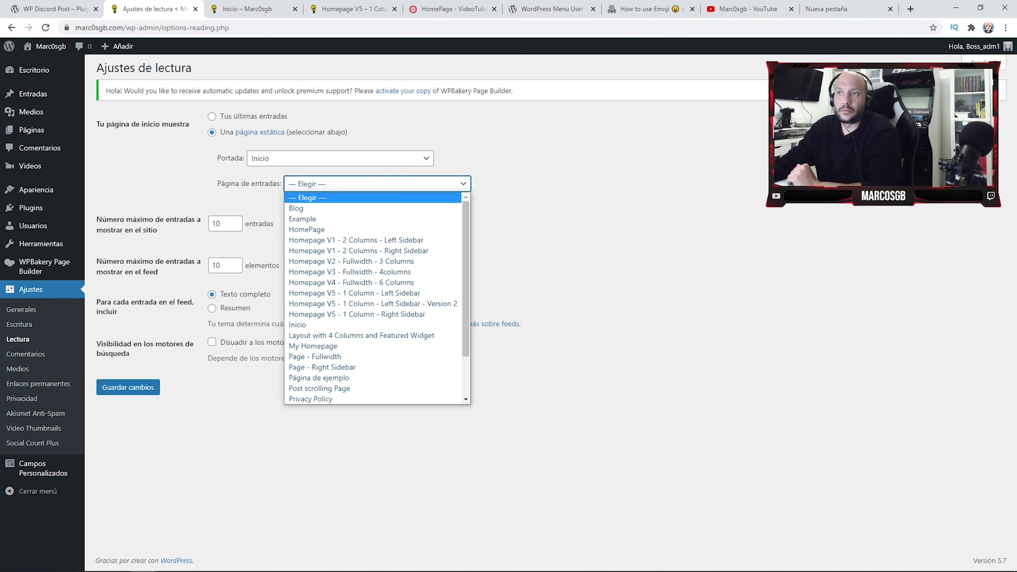
{"action": "left_click", "coordinate": [305, 208]}
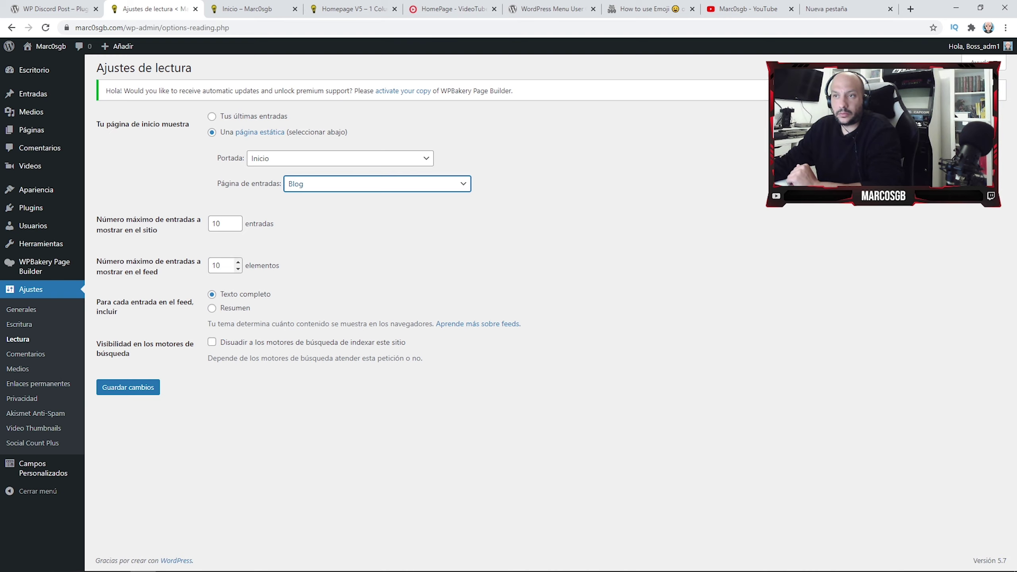
{"action": "left_click", "coordinate": [128, 387]}
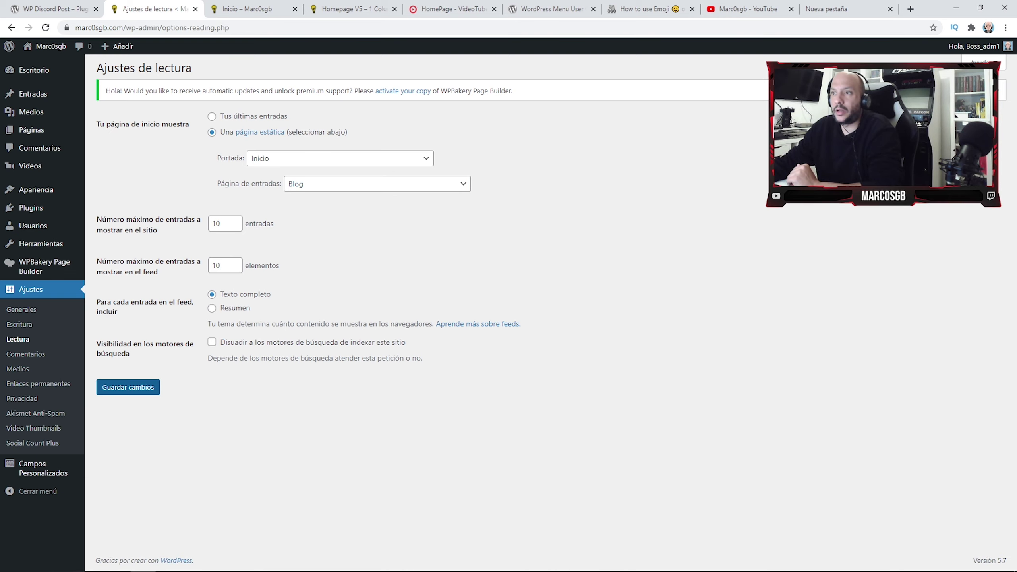
Go from the Inicio page to the site's root address and check which page loads as the homepage.
{"action": "left_click", "coordinate": [247, 9]}
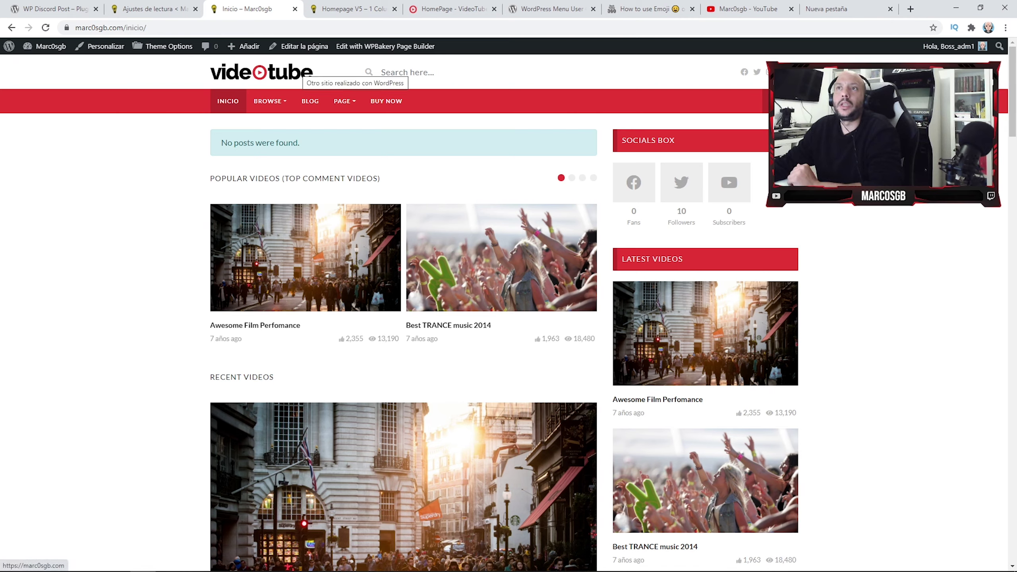
{"action": "left_click", "coordinate": [304, 74]}
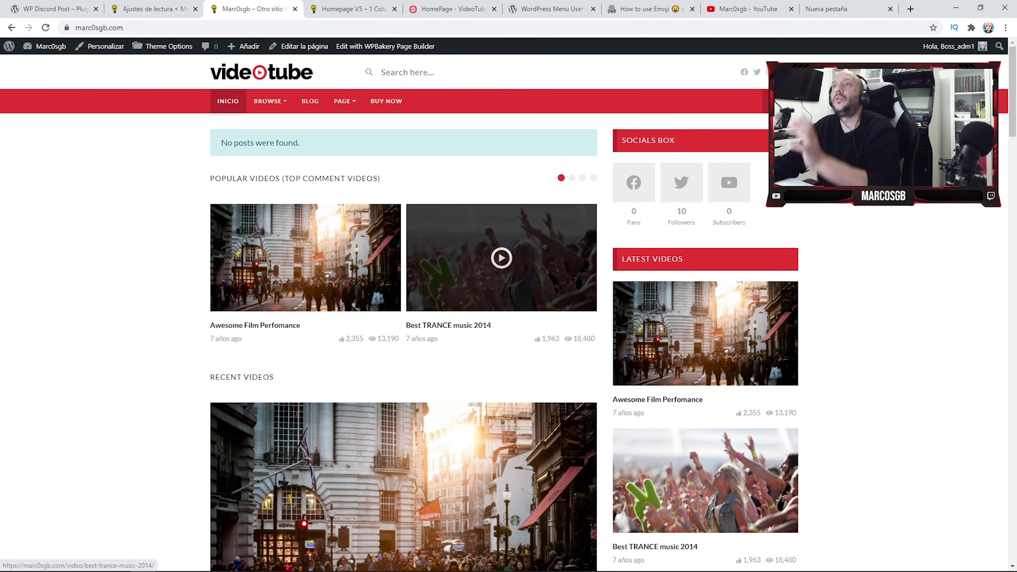
{"action": "scroll", "coordinate": [501, 286], "scroll_direction": "down", "scroll_amount": 1}
{"action": "scroll", "coordinate": [501, 286], "scroll_direction": "up", "scroll_amount": 1}
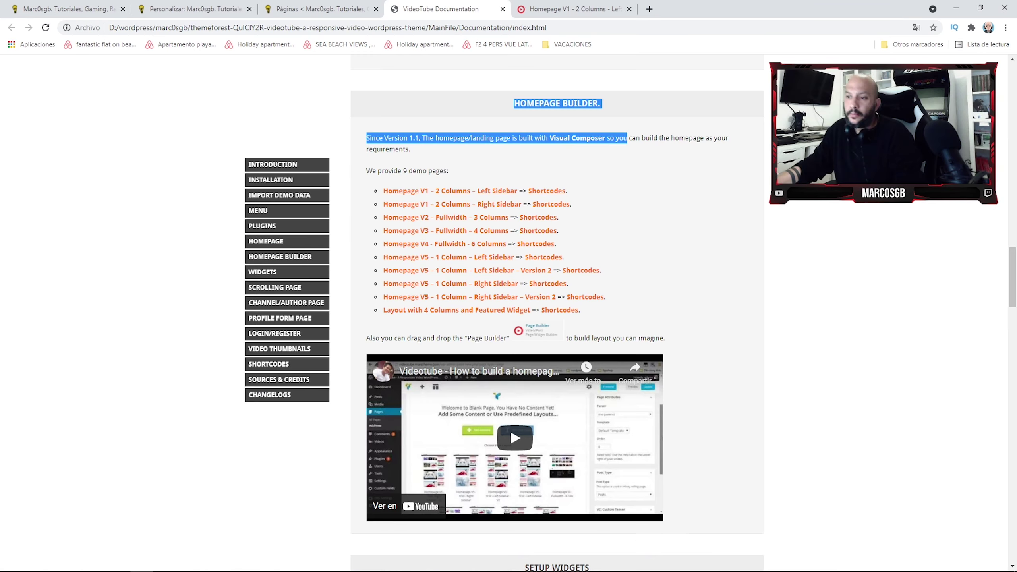
Read the VideoTube documentation's setup sections from widgets through scrolling, channel and profile pages to video thumbnails, and close the documentation.
{"action": "scroll", "coordinate": [557, 312], "scroll_direction": "down", "scroll_amount": 16}
{"action": "scroll", "coordinate": [557, 312], "scroll_direction": "up", "scroll_amount": 4}
{"action": "scroll", "coordinate": [557, 312], "scroll_direction": "up", "scroll_amount": 1}
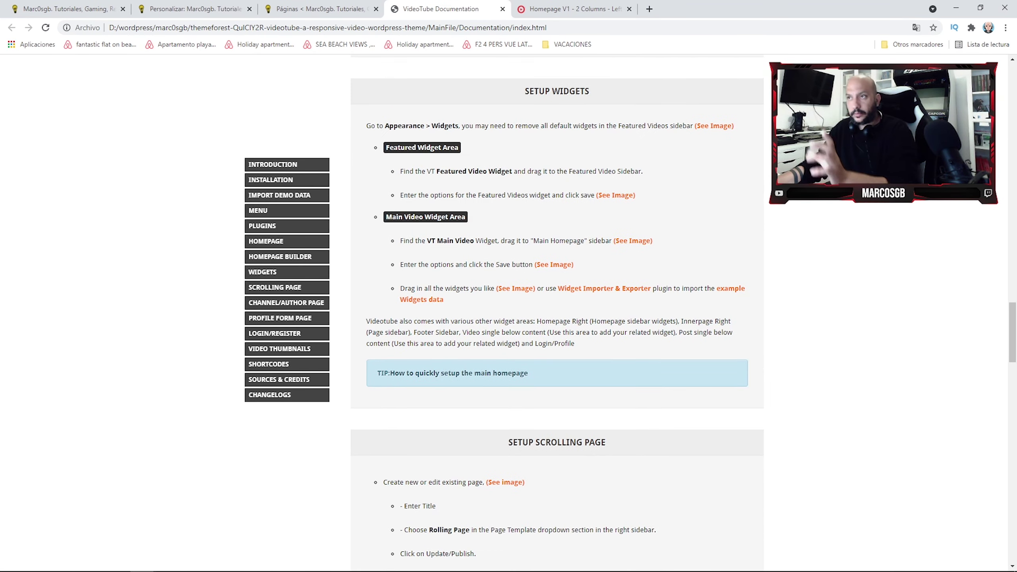
{"action": "scroll", "coordinate": [556, 312], "scroll_direction": "down", "scroll_amount": 3}
{"action": "scroll", "coordinate": [556, 313], "scroll_direction": "up", "scroll_amount": 1}
{"action": "scroll", "coordinate": [557, 313], "scroll_direction": "down", "scroll_amount": 3}
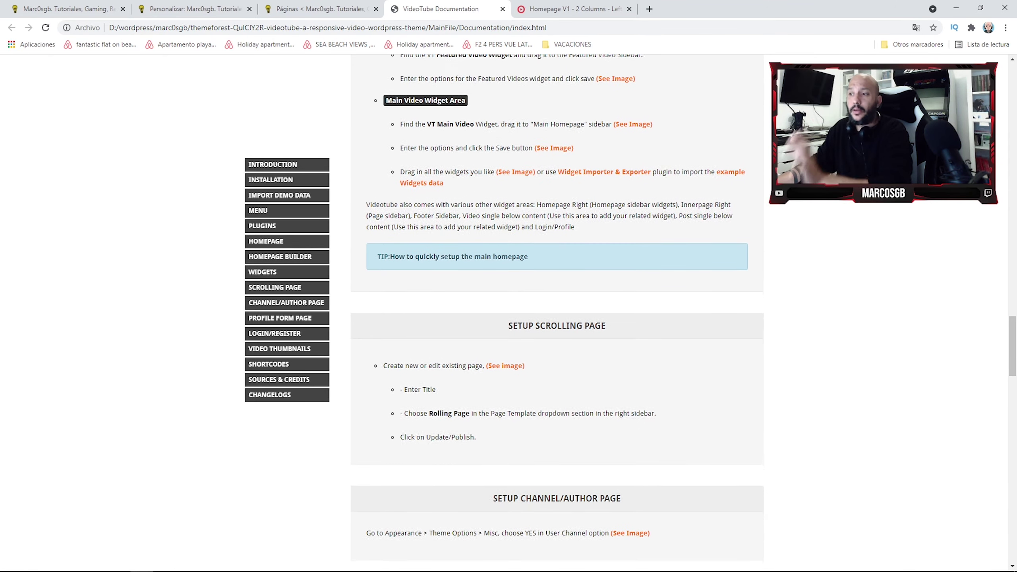
{"action": "scroll", "coordinate": [556, 313], "scroll_direction": "up", "scroll_amount": 3}
{"action": "scroll", "coordinate": [557, 312], "scroll_direction": "down", "scroll_amount": 10}
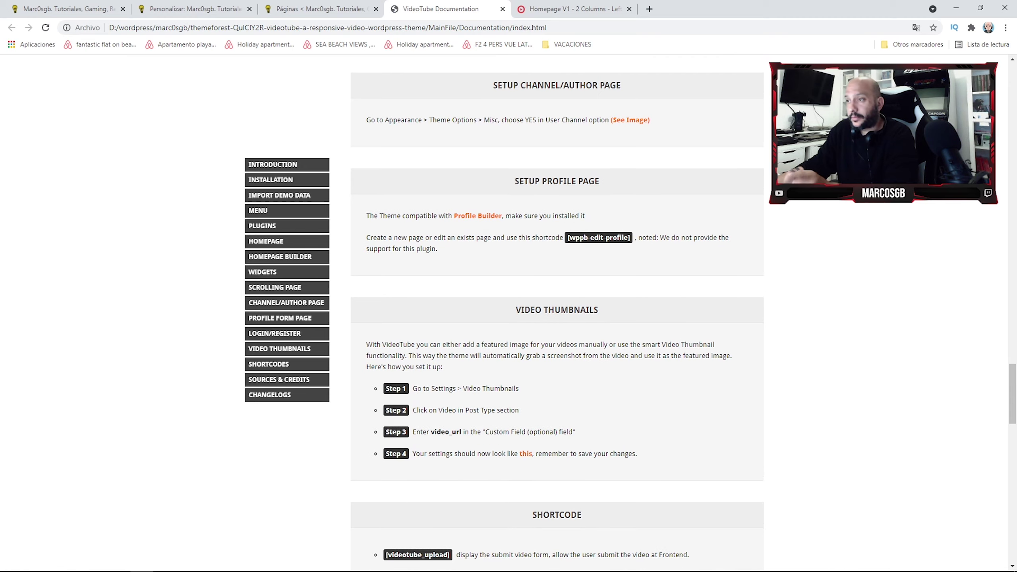
{"action": "scroll", "coordinate": [557, 313], "scroll_direction": "down", "scroll_amount": 2}
{"action": "scroll", "coordinate": [556, 313], "scroll_direction": "up", "scroll_amount": 6}
{"action": "scroll", "coordinate": [556, 312], "scroll_direction": "up", "scroll_amount": 10}
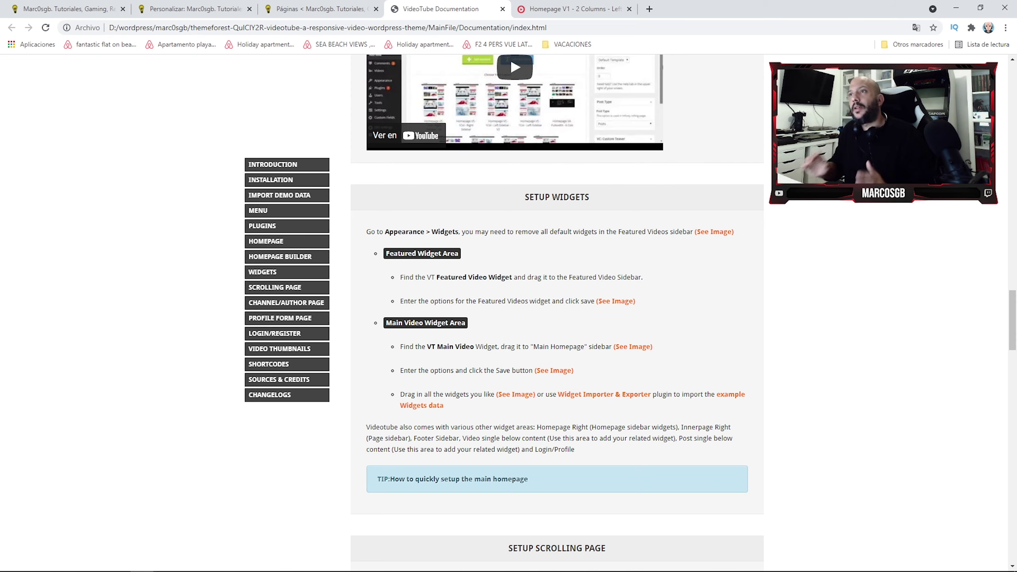
{"action": "left_click", "coordinate": [502, 9]}
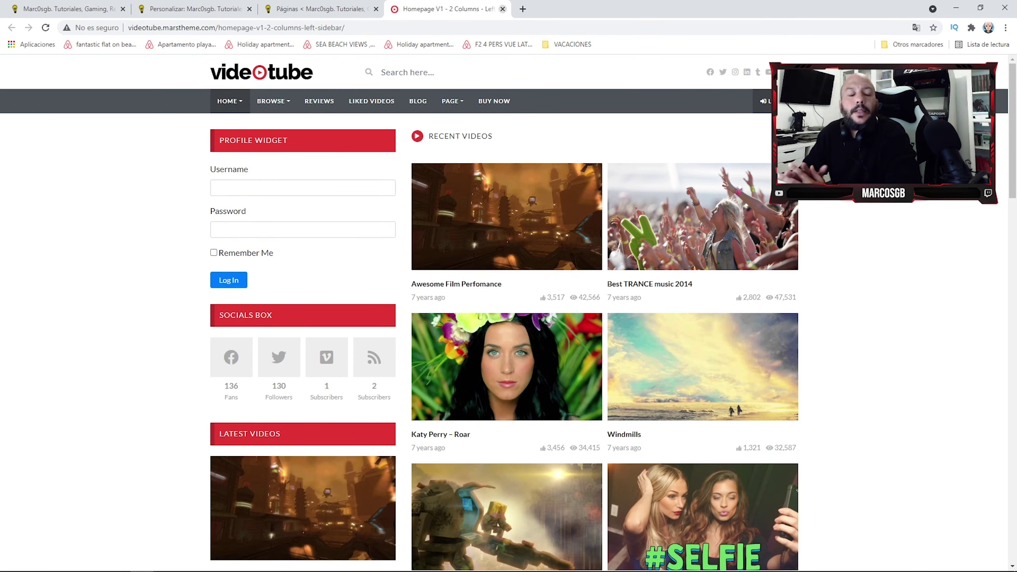